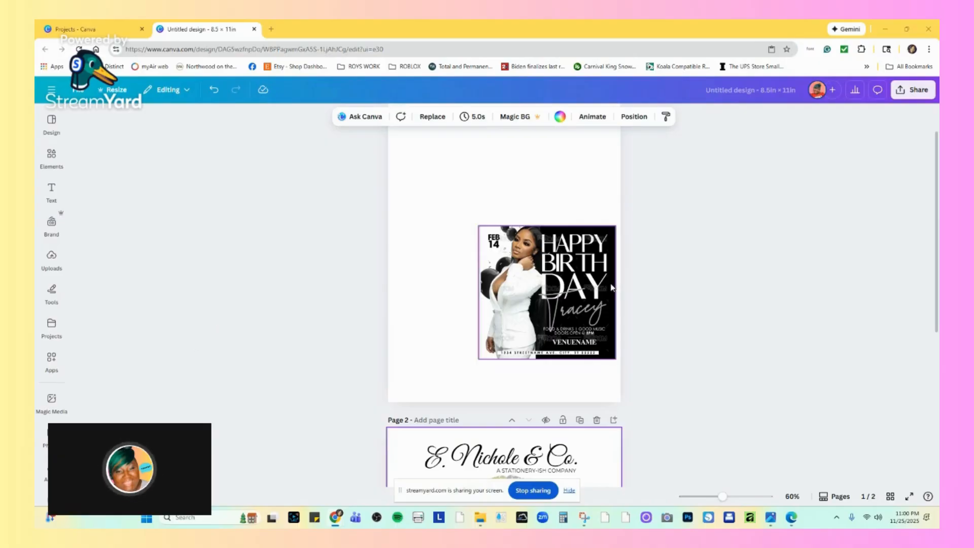
Enlarge the birthday flyer image on page 1 to almost the full page width.
left_click(533, 245)
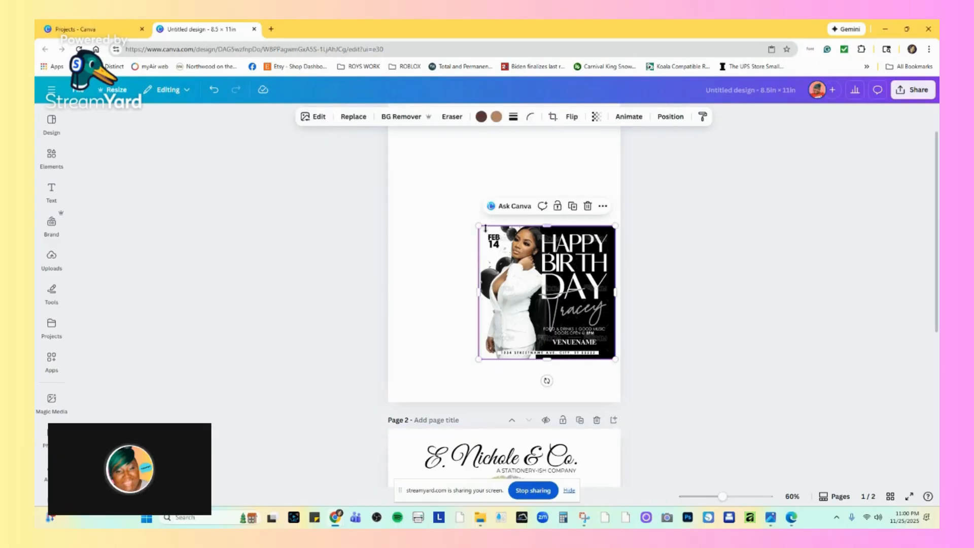
left_click_drag(481, 228, 396, 157)
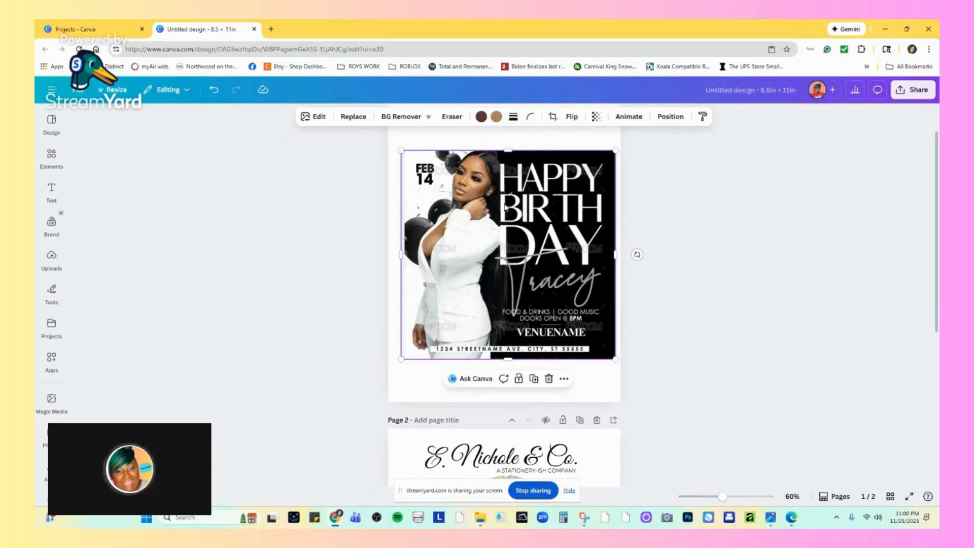
Close the custom-size design dialog and the uploaded image preview, and go to the home page.
left_click(87, 30)
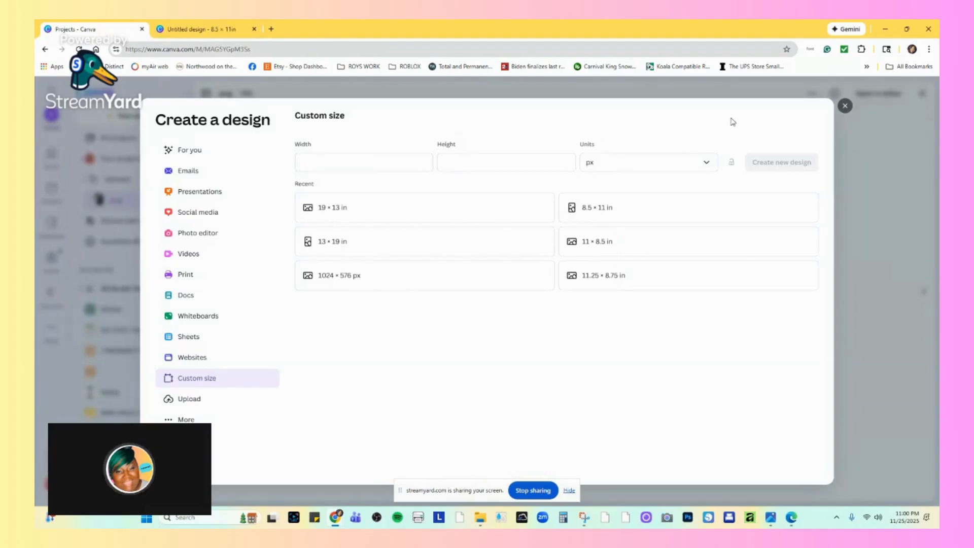
left_click(844, 106)
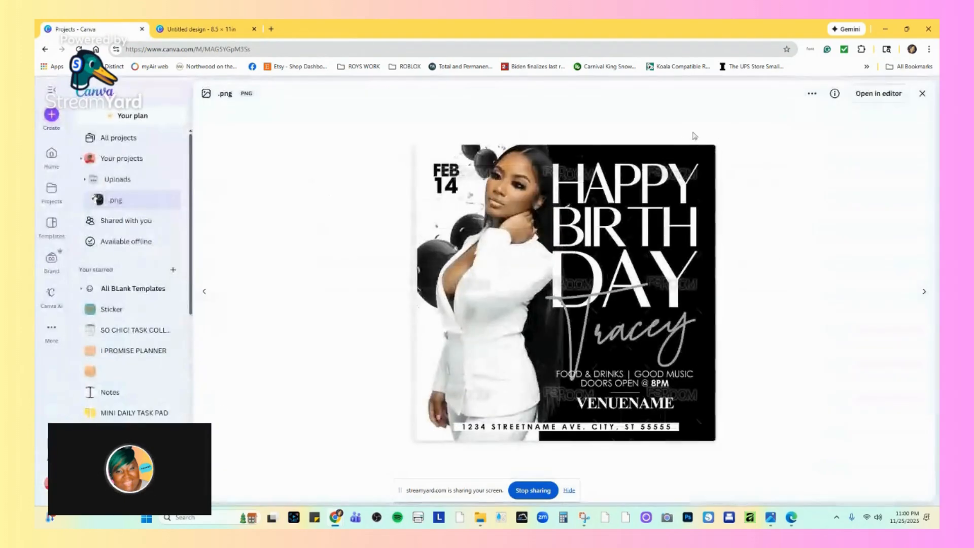
left_click(177, 29)
left_click(106, 29)
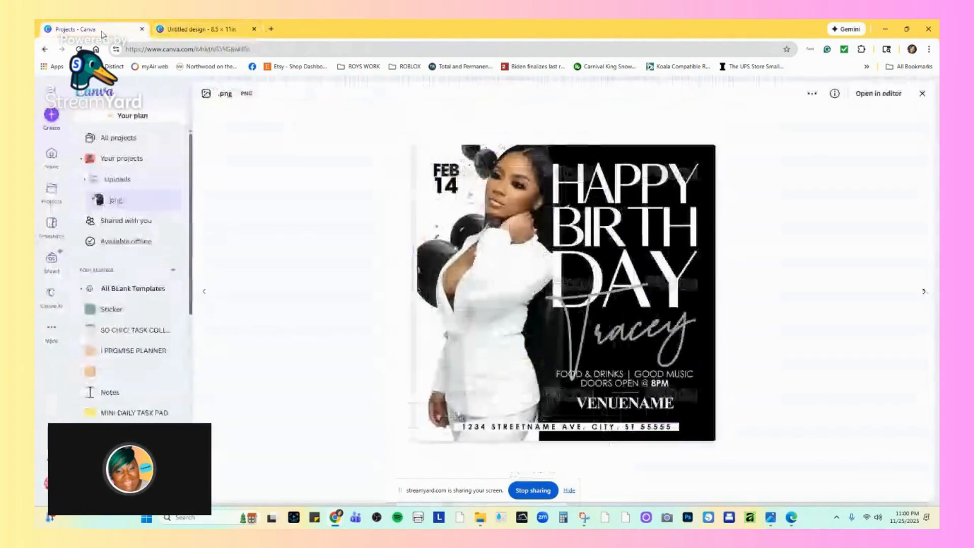
left_click(54, 90)
left_click(53, 91)
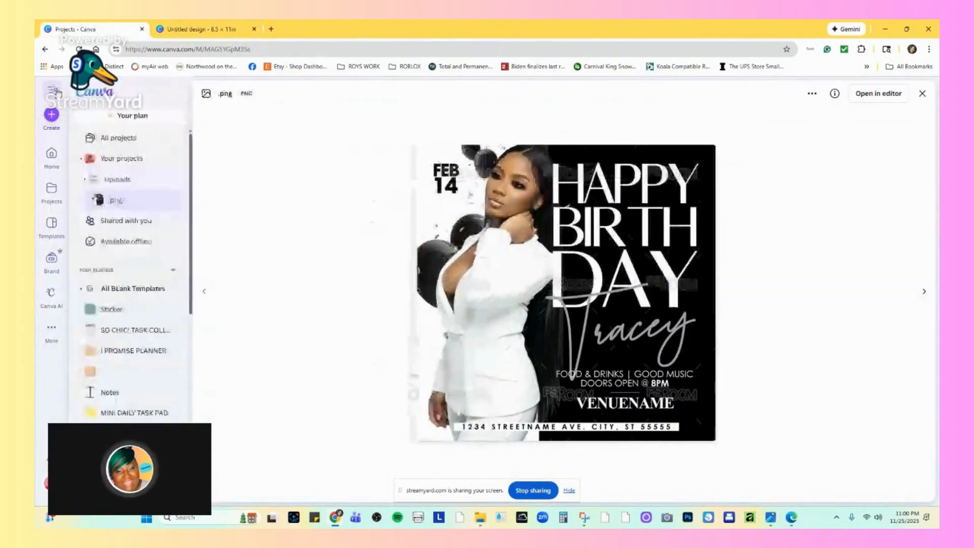
left_click(84, 92)
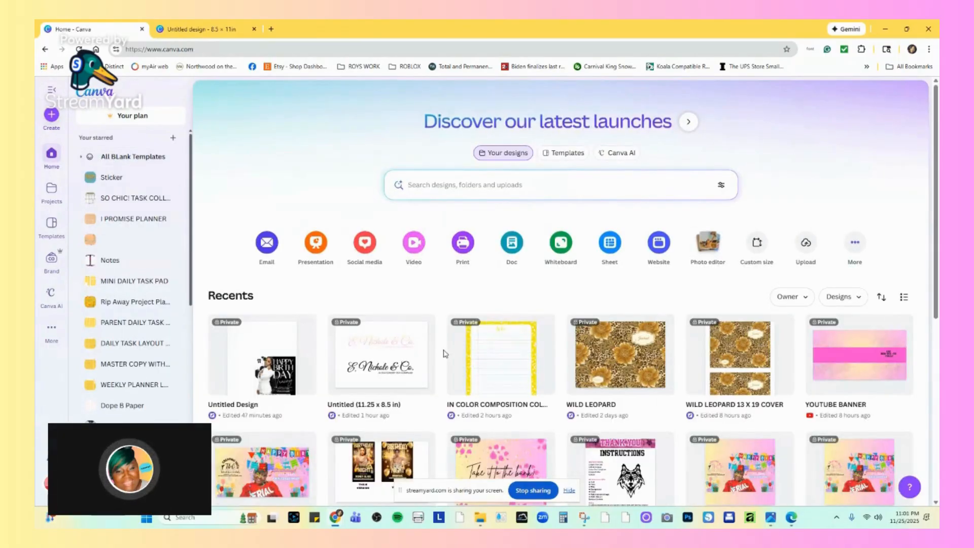
Open the Party design from the recent designs to view its example flyers, and go to the projects list.
scroll(444, 354, "down", 2)
scroll(444, 353, "down", 3)
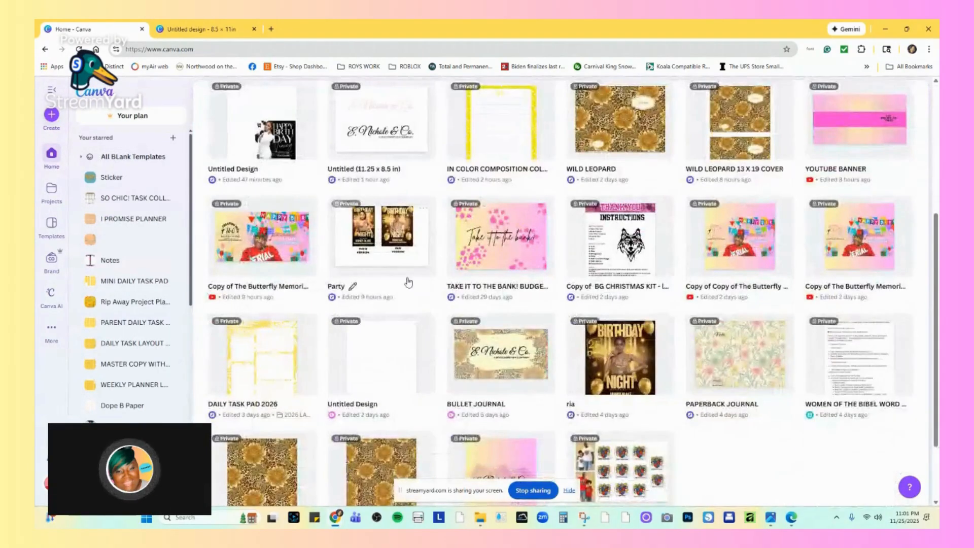
left_click(384, 232)
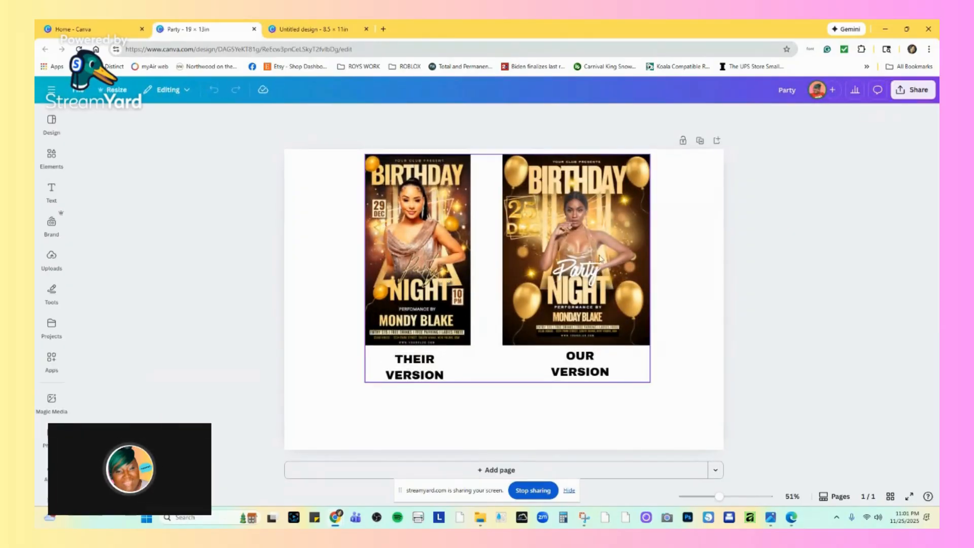
left_click(51, 91)
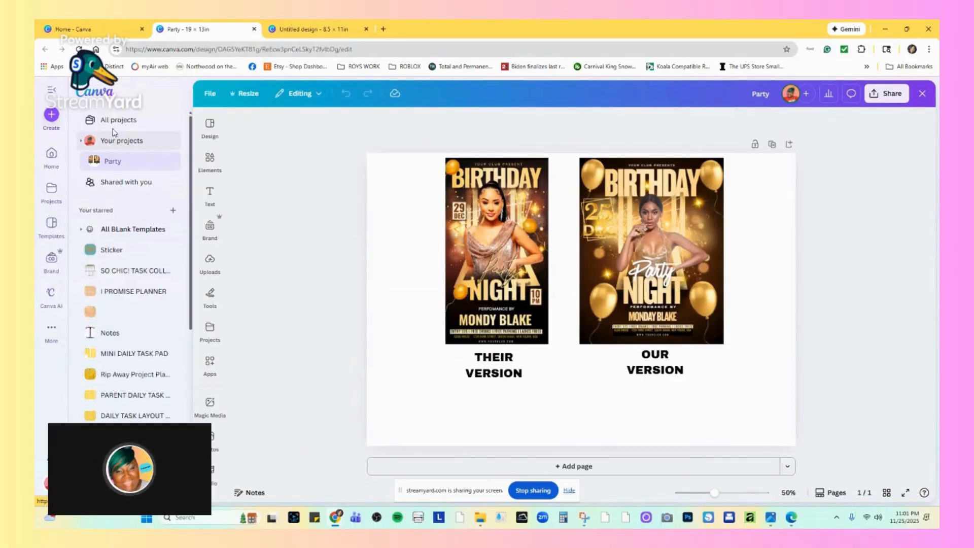
left_click(110, 140)
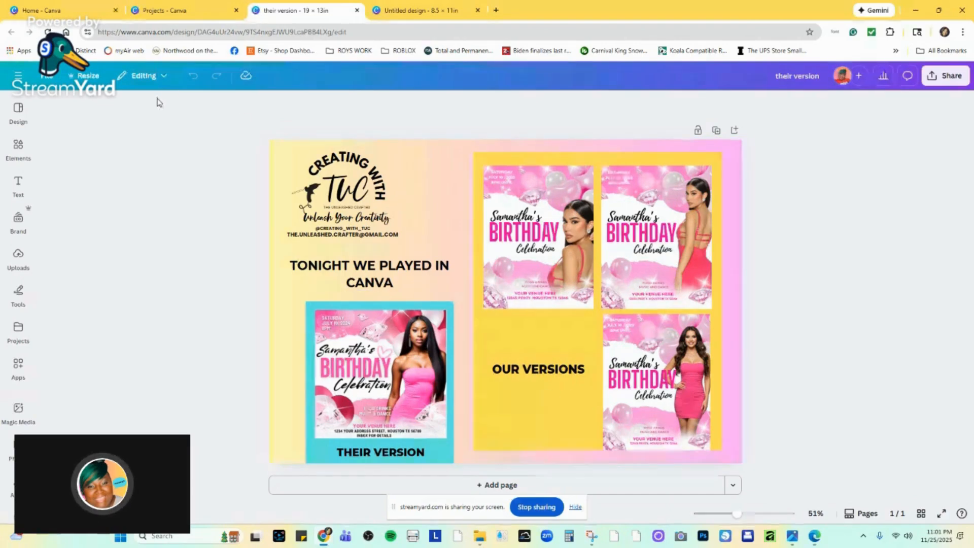
Return to the untitled 8.5 × 11 in design and add a blank page after page 1.
left_click(426, 6)
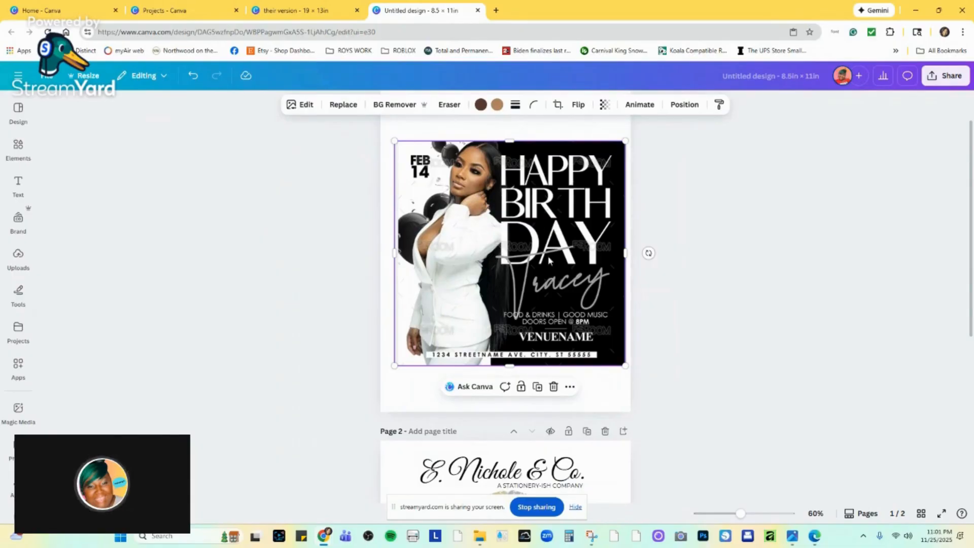
scroll(615, 204, "up", 1)
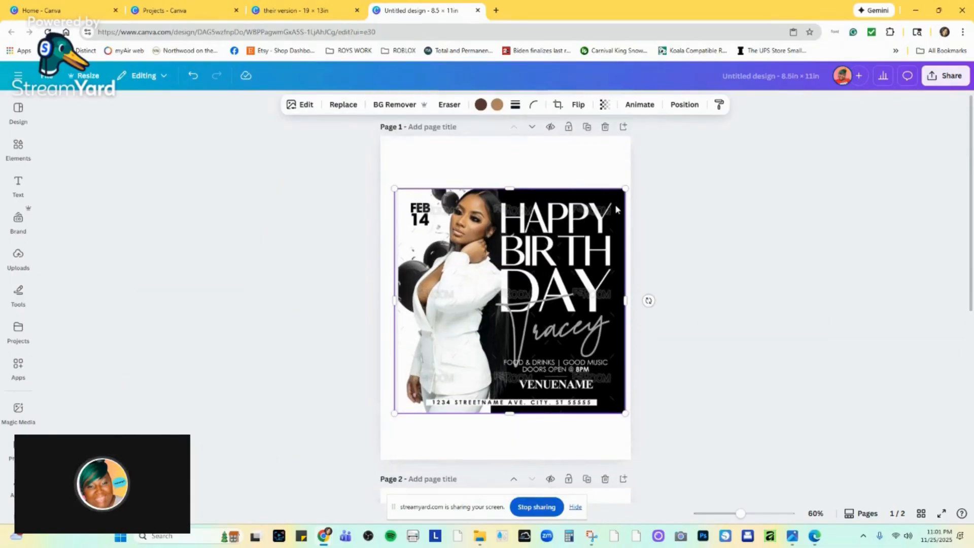
left_click(623, 130)
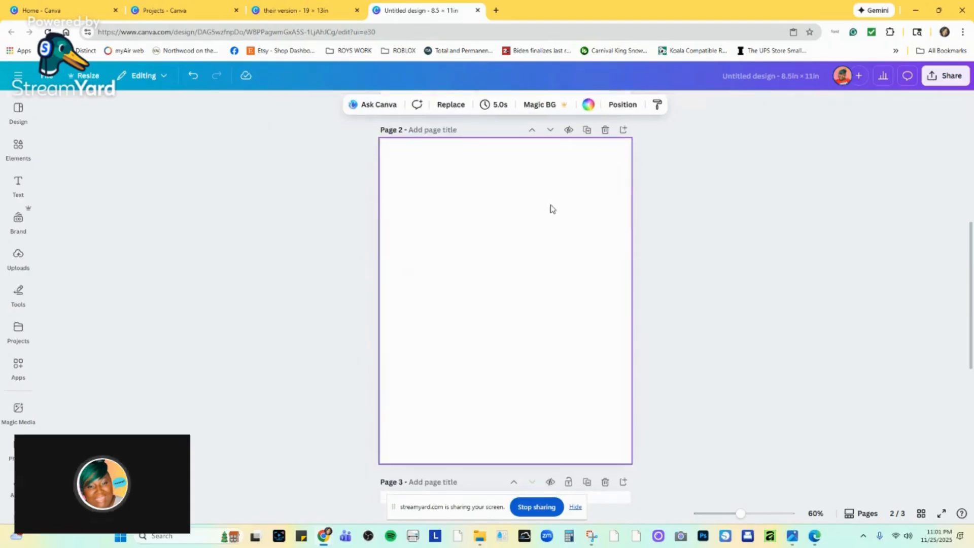
Add the recently used square to page 2 and stretch it over the full page height and past the right page edge.
left_click(17, 182)
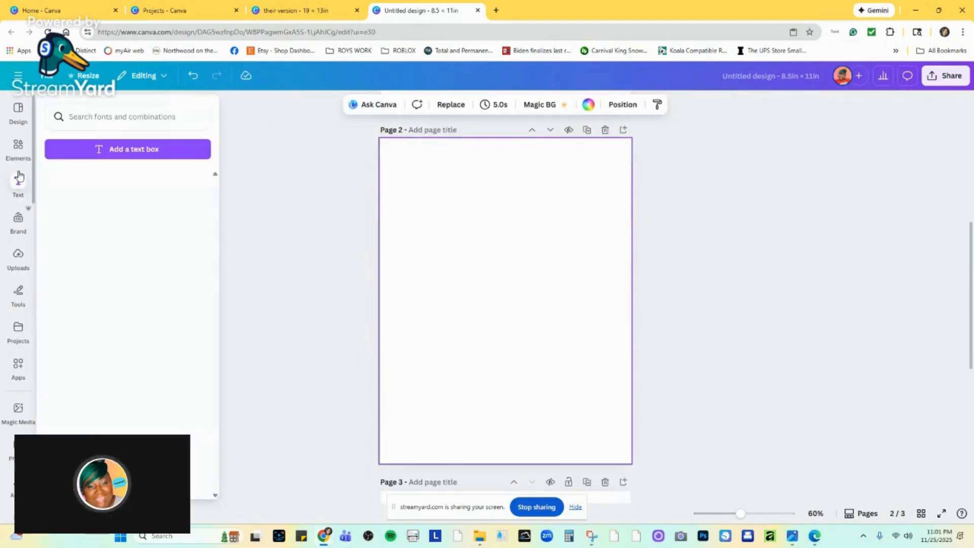
left_click(18, 147)
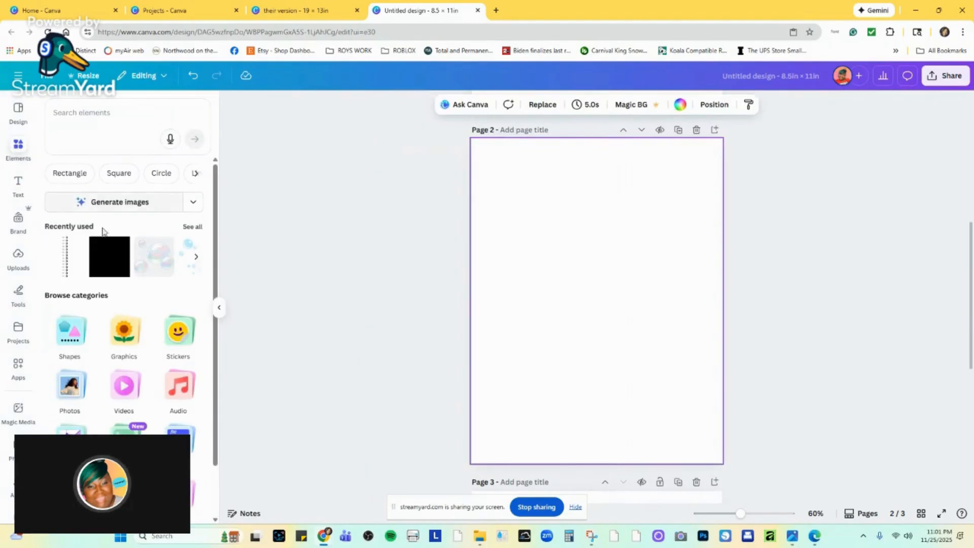
left_click(109, 256)
left_click(606, 271)
left_click_drag(606, 271, 620, 161)
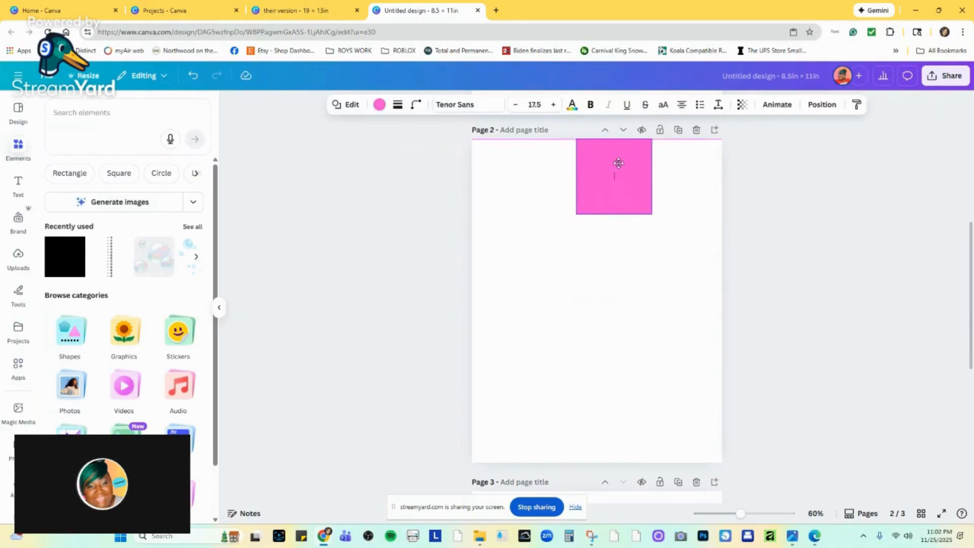
left_click_drag(615, 216, 640, 474)
left_click_drag(685, 303, 757, 304)
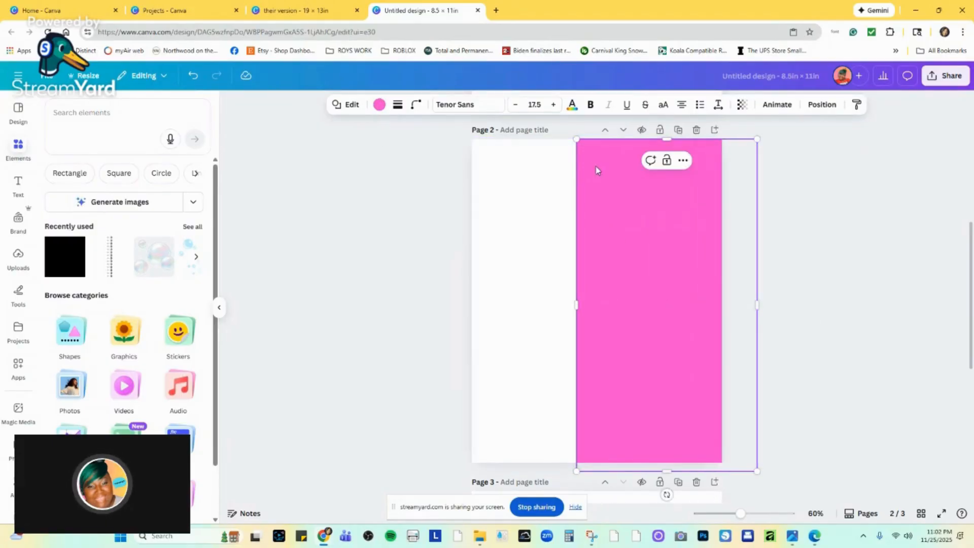
Shift the pink rectangle on page 2 slightly to the right and fill it with black.
left_click_drag(596, 169, 616, 167)
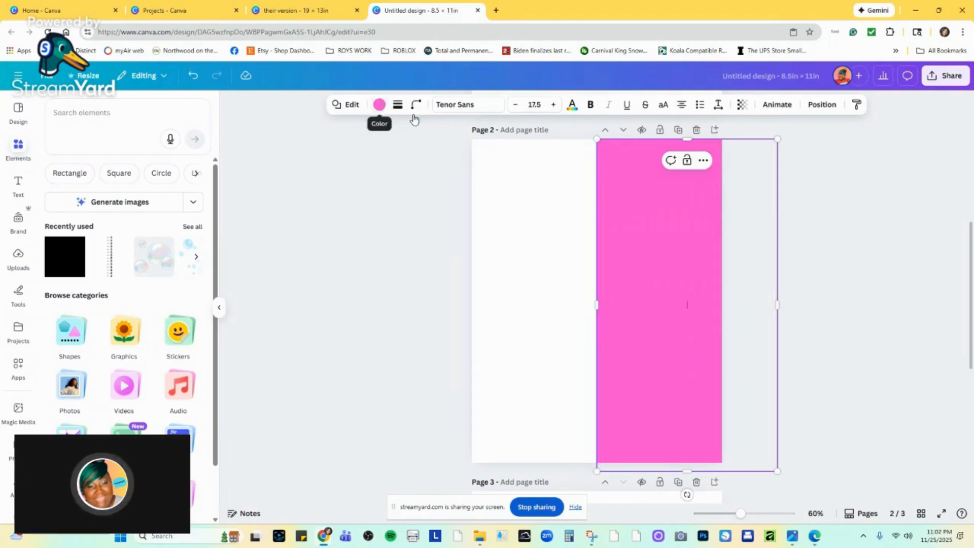
left_click(379, 104)
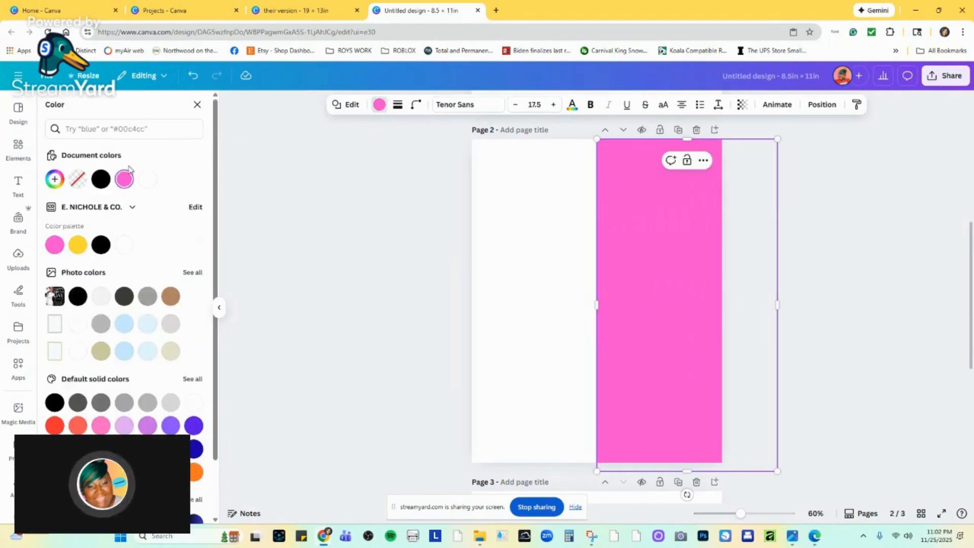
left_click(101, 179)
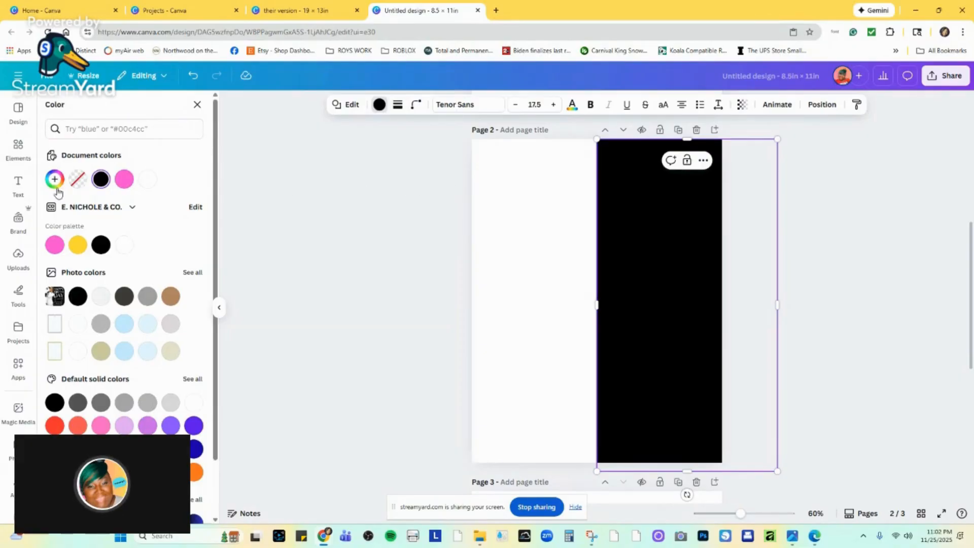
Search the elements for "shapes" and show all results in the Shapes category.
left_click(19, 147)
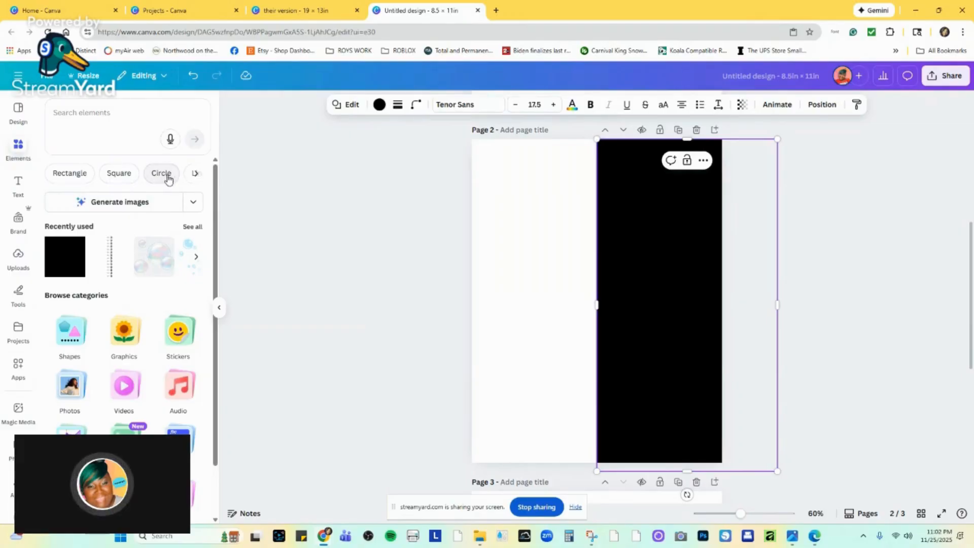
left_click(85, 116)
type("sh")
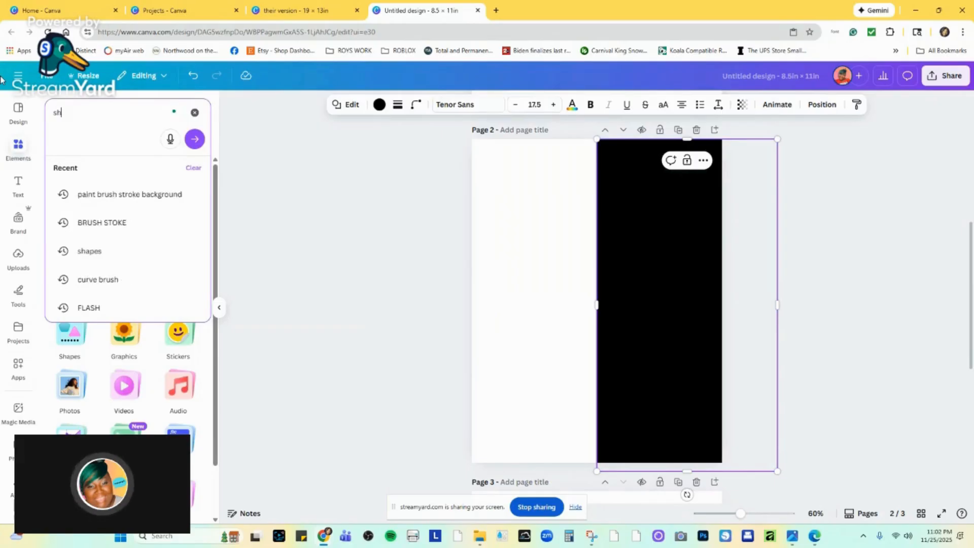
type("apes")
key("Return")
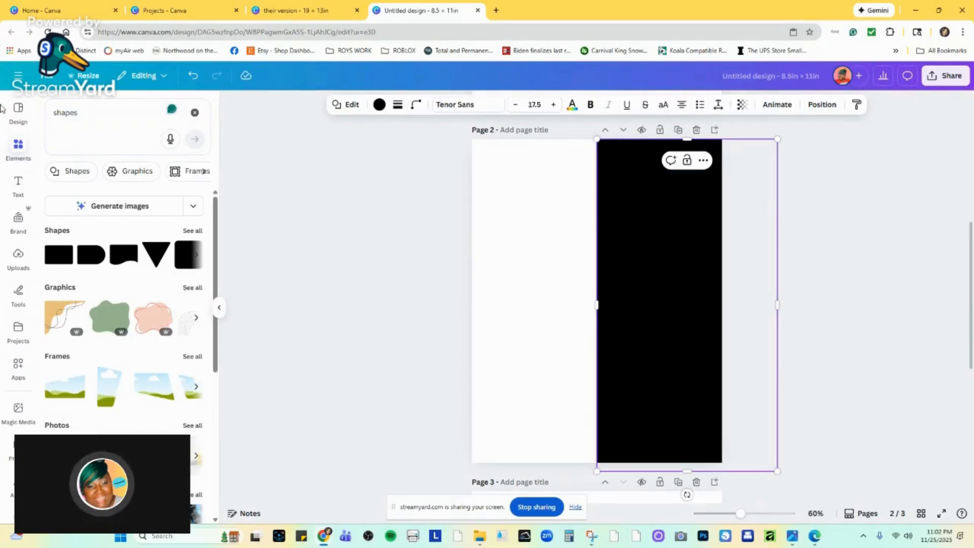
left_click(192, 231)
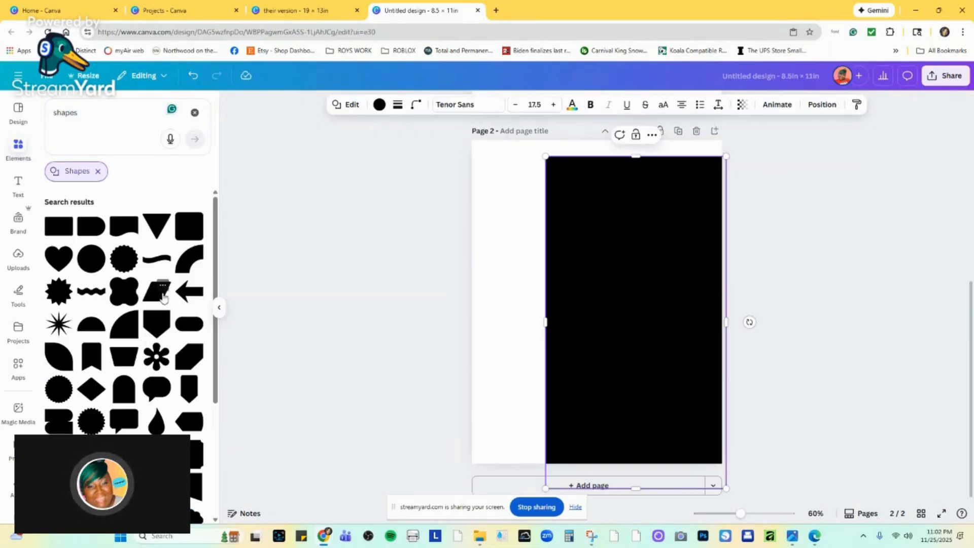
Add the wave-edged rectangle to page 2, rotated 90° with its wave facing left, and delete the large black rectangle.
left_click(127, 229)
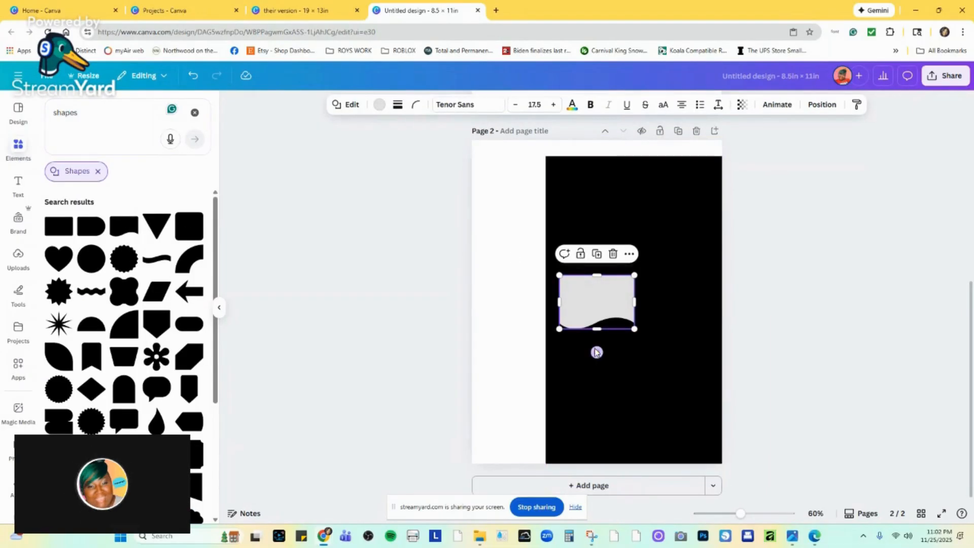
mouse_move(597, 352)
left_mouse_down()
mouse_move(542, 324)
mouse_move(531, 301)
mouse_move(539, 298)
left_mouse_up()
left_click(645, 174)
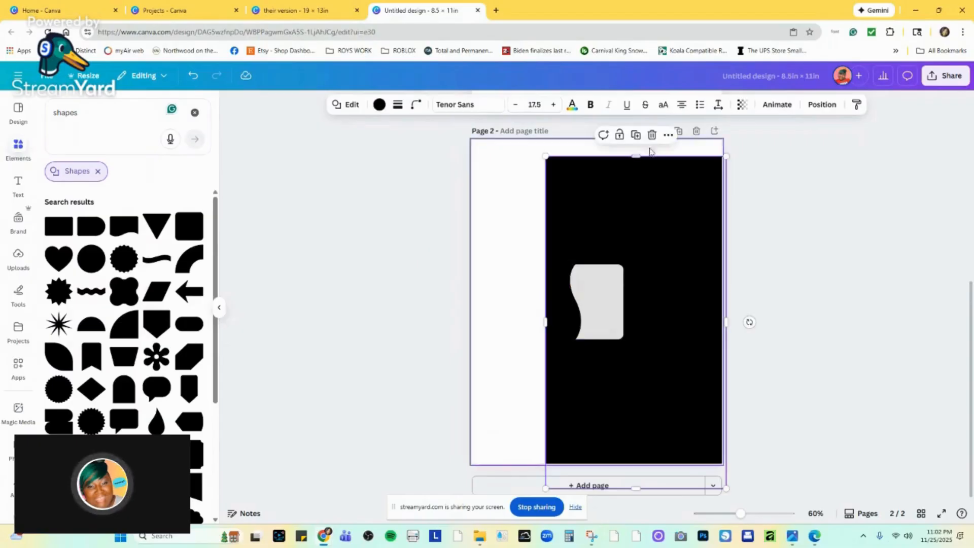
key("Delete")
Enlarge the wave-edged shape to the full page height and position it over the right part of page 2.
left_click(615, 269)
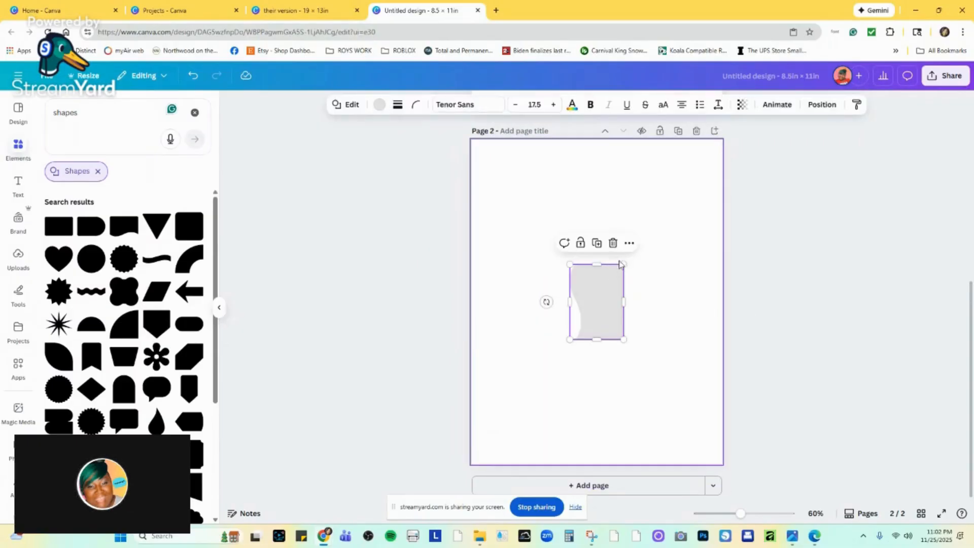
left_click_drag(623, 263, 715, 136)
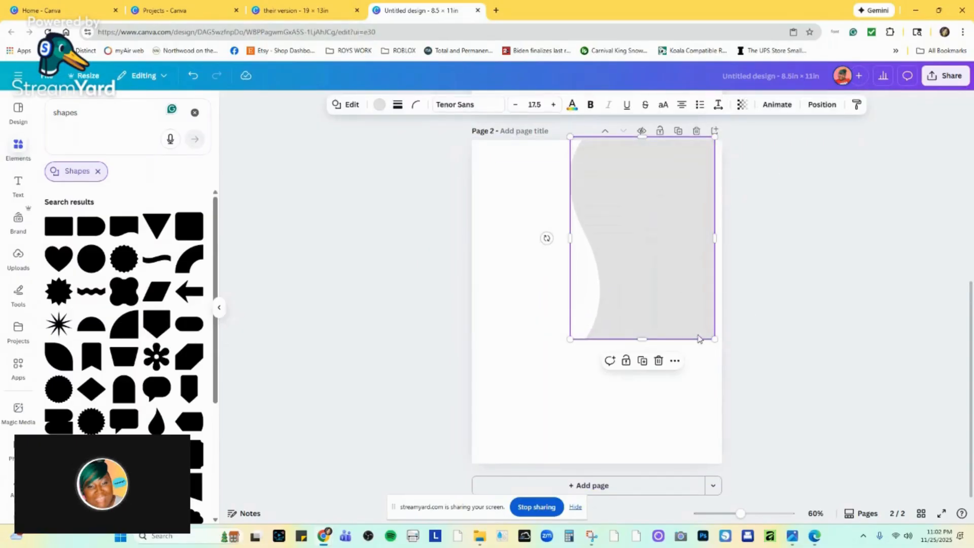
mouse_move(714, 339)
left_mouse_down()
mouse_move(710, 393)
mouse_move(751, 517)
left_mouse_up()
mouse_move(623, 234)
left_mouse_down()
mouse_move(575, 236)
mouse_move(579, 226)
left_mouse_up()
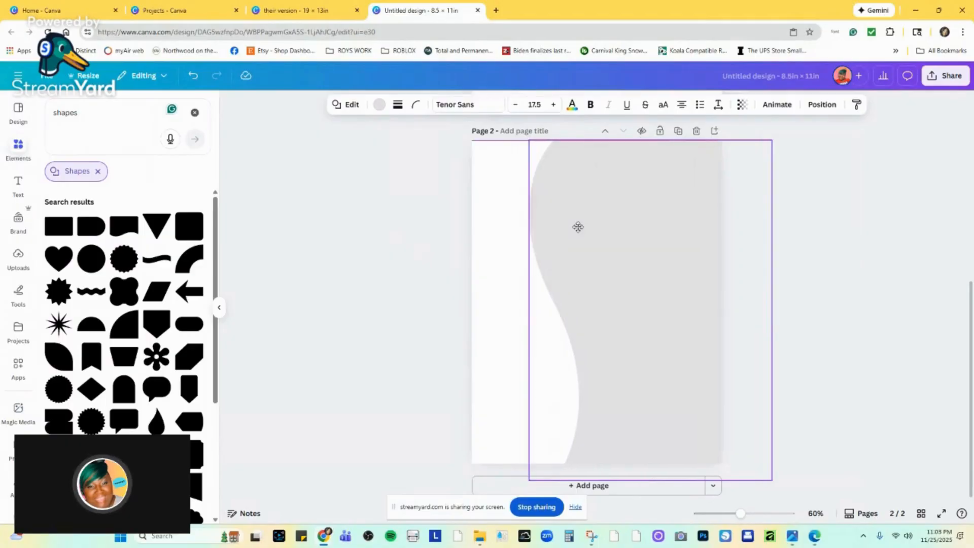
Fill the wave-edged shape on page 2 with black.
left_click(375, 105)
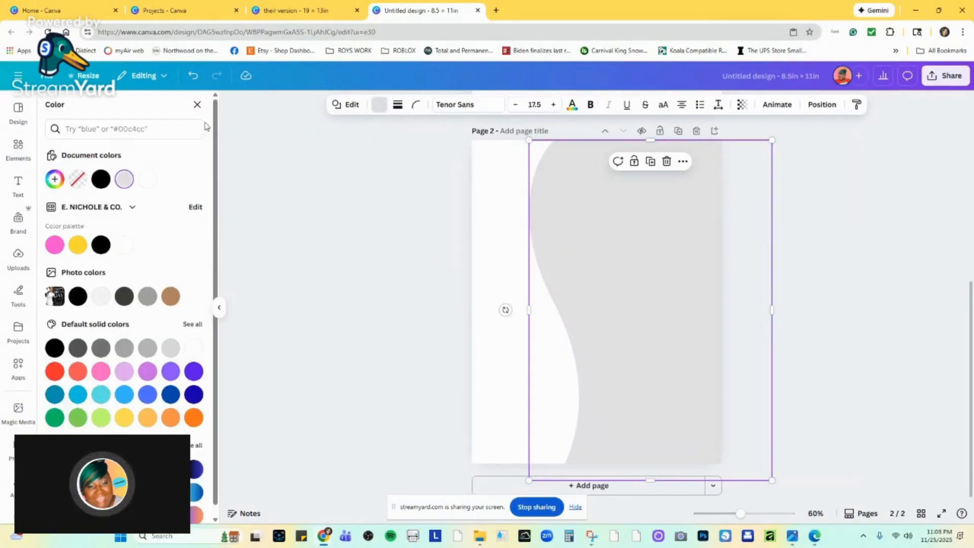
left_click(101, 179)
key("Escape")
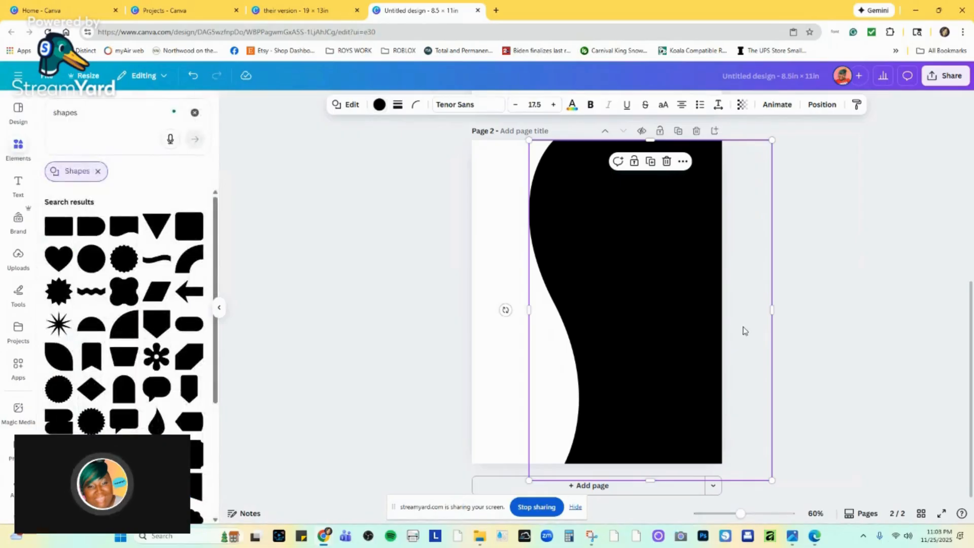
Compare the layout with the page 1 flyer and shift the black wave shape slightly to the right.
scroll(744, 331, "up", 5)
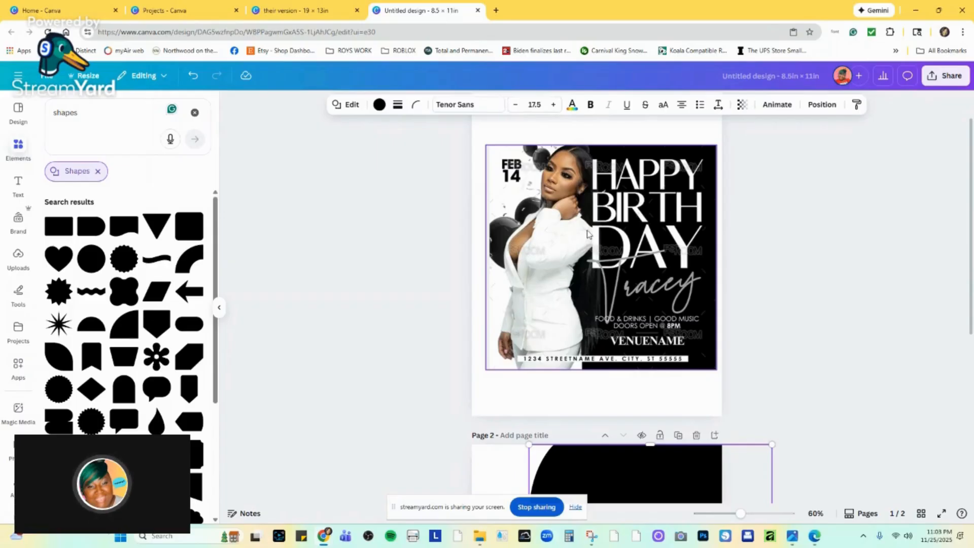
scroll(665, 342, "down", 5)
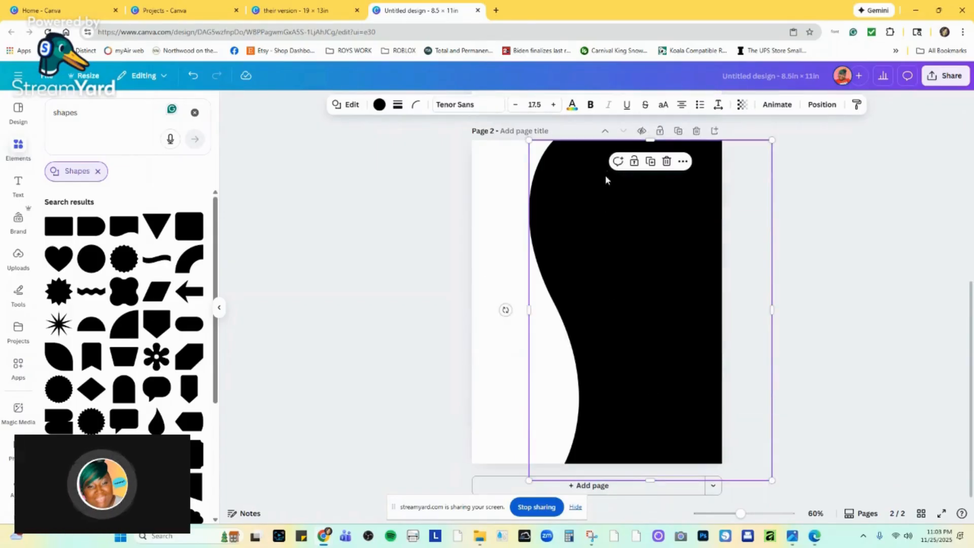
left_click_drag(617, 250, 622, 253)
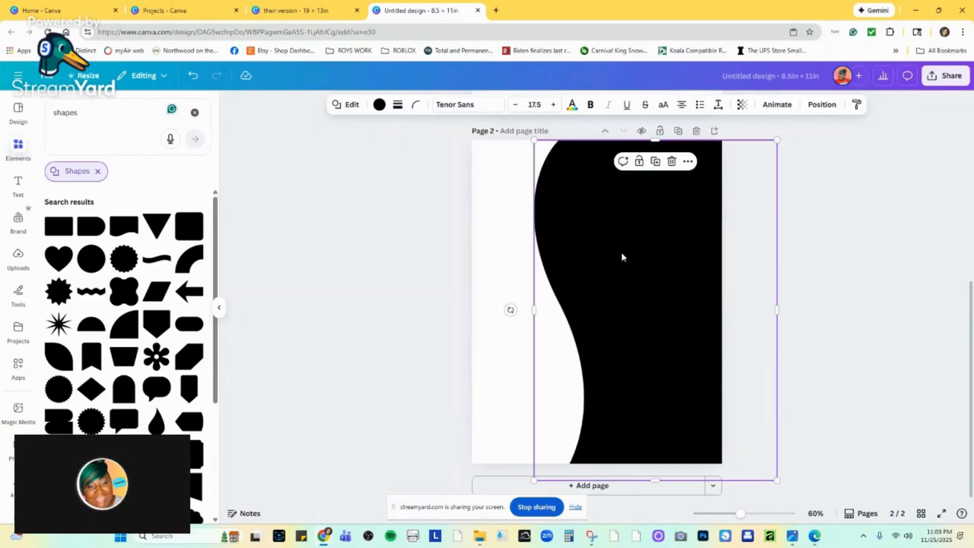
Undo the recent edits until the plain black rectangle is back on page 2, and delete that rectangle.
scroll(596, 264, "up", 5)
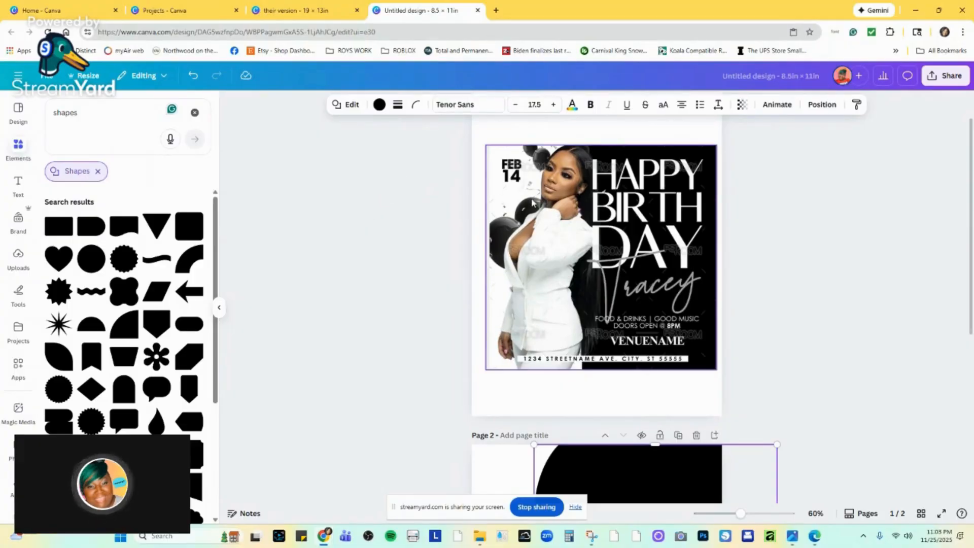
key("ctrl+z")
scroll(624, 325, "down", 3)
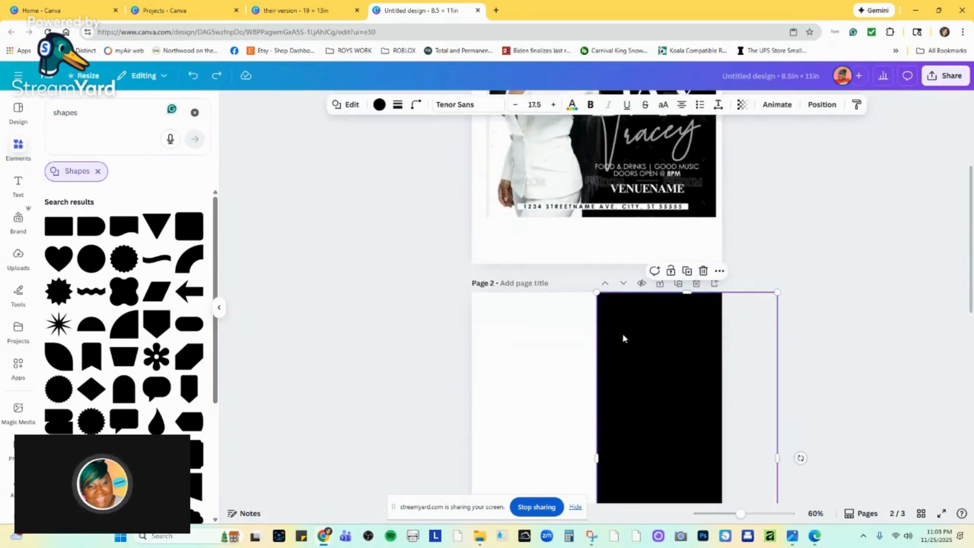
left_click(703, 270)
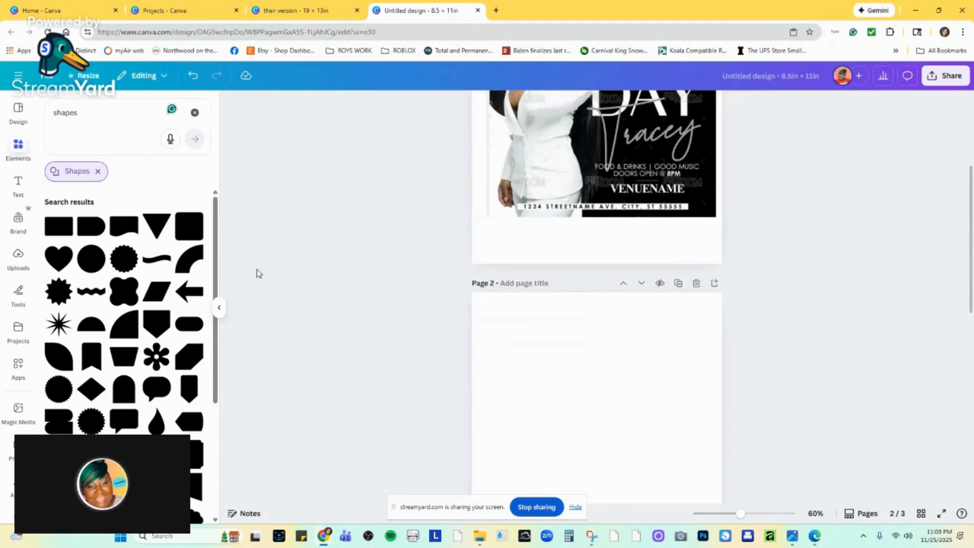
Add the wave-edged rectangle to page 2, rotated 90° with its wave facing left, and enlarge it.
left_click(124, 224)
left_click_drag(596, 501, 524, 457)
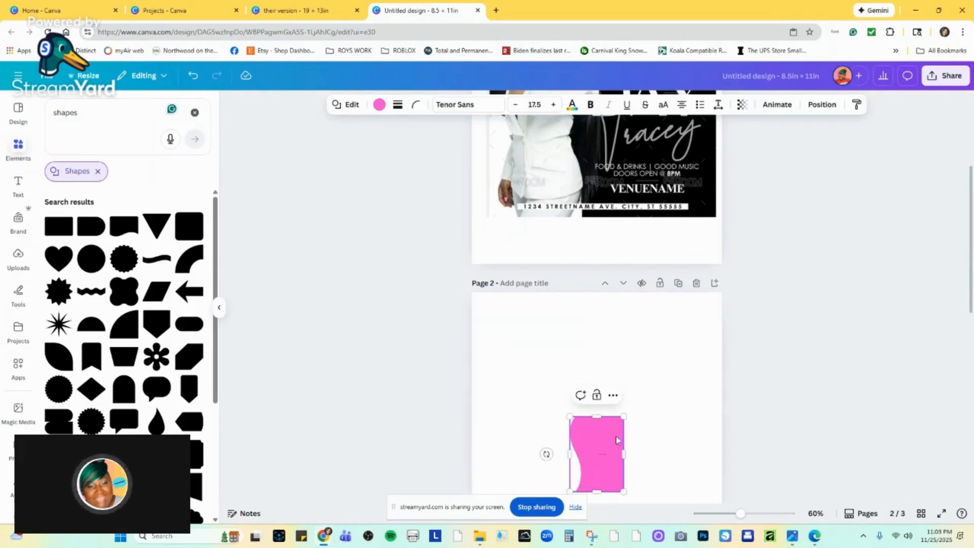
left_click_drag(622, 415, 759, 211)
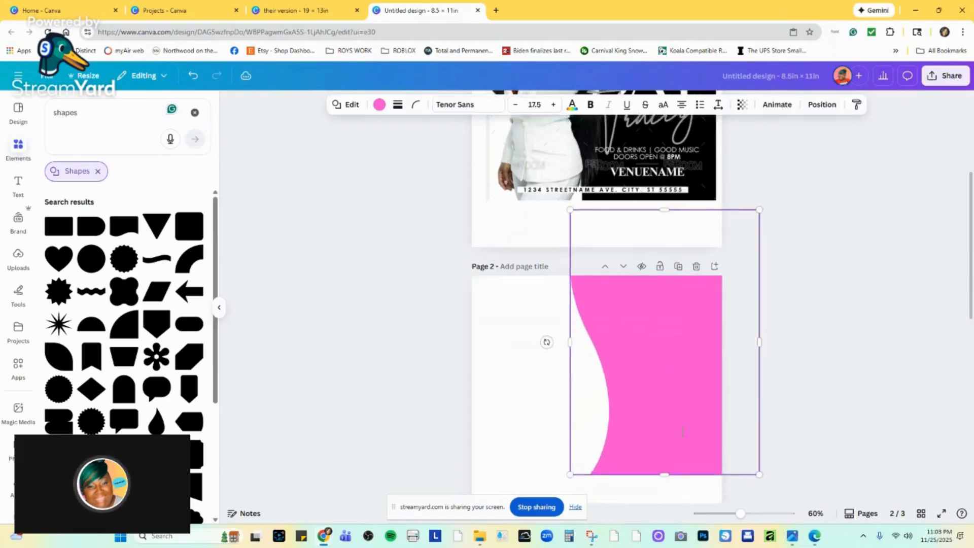
Resize the pink wave-edged shape to the full height of page 2 and position it over the page's right part.
scroll(659, 278, "down", 5)
left_click_drag(570, 187, 552, 387)
scroll(548, 355, "up", 4)
left_click_drag(546, 333, 608, 337)
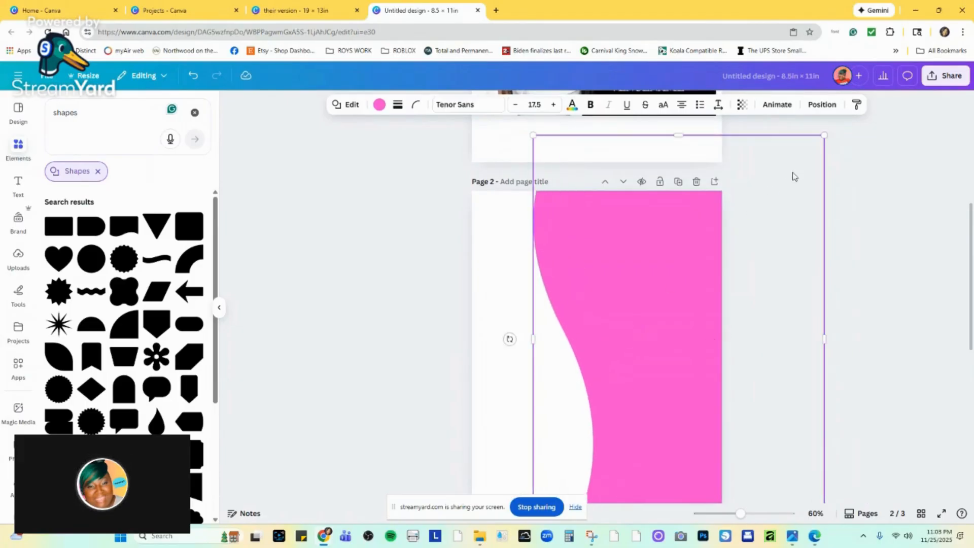
left_click_drag(824, 136, 765, 215)
left_click_drag(685, 254, 680, 229)
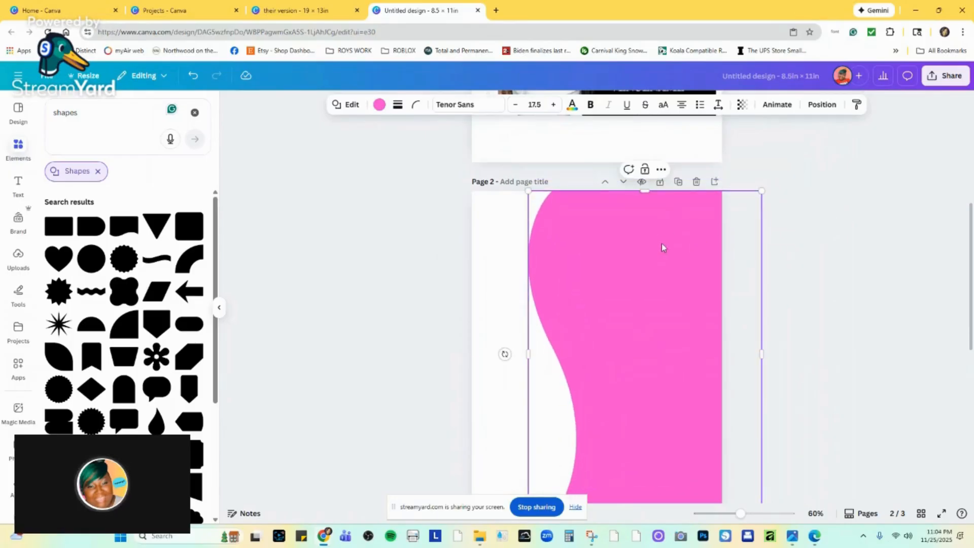
scroll(632, 340, "down", 4)
scroll(630, 342, "up", 1)
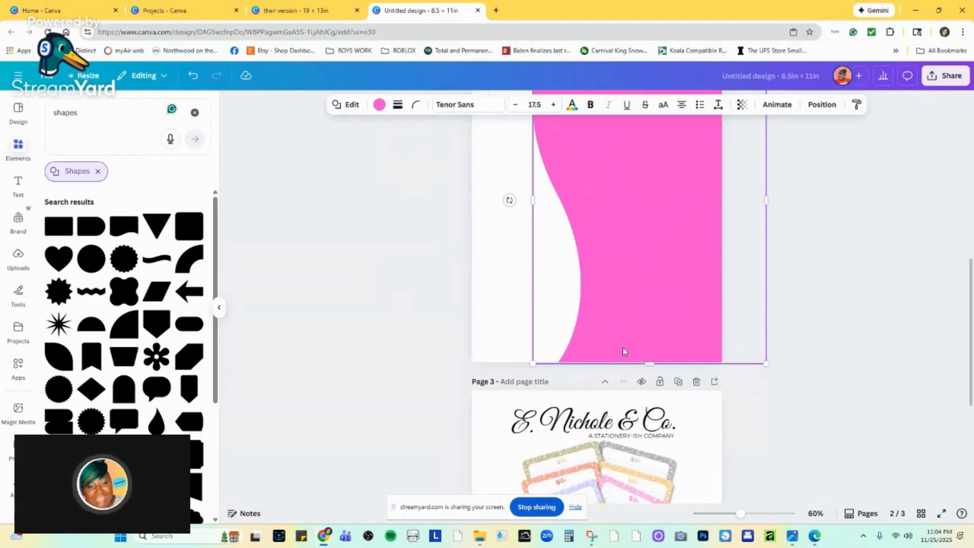
Fill the pink wave-edged shape on page 2 with black from the document colors.
scroll(624, 351, "up", 3)
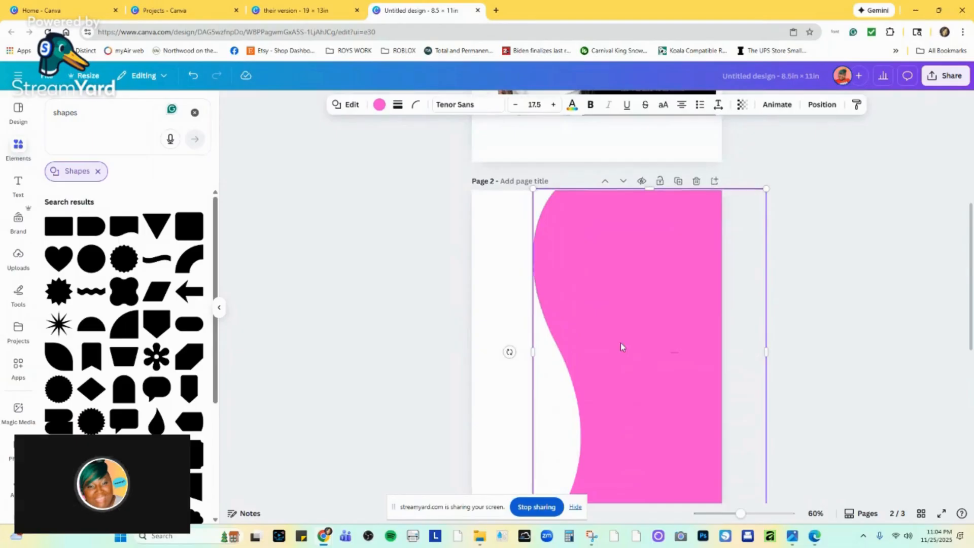
left_click(379, 105)
left_click(100, 180)
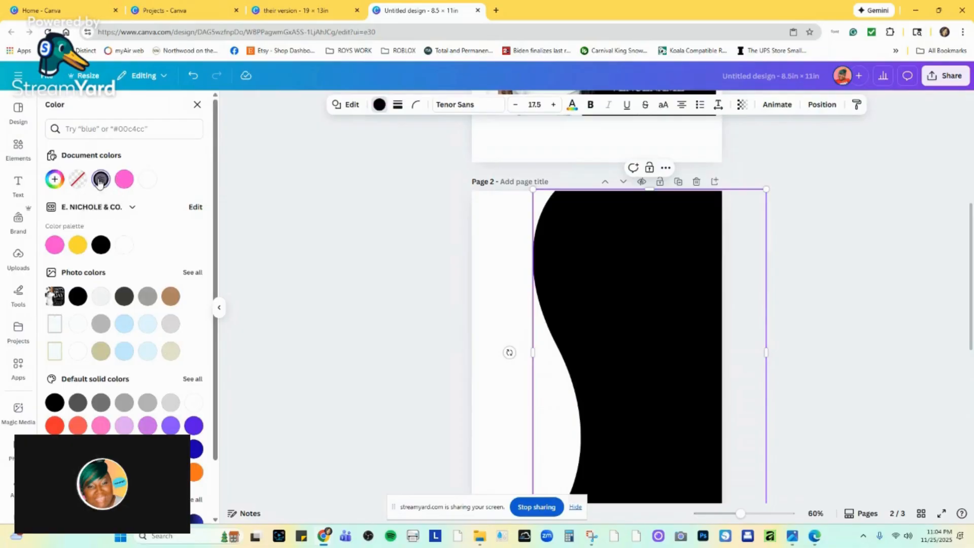
Compare page 2 with the page 1 flyer and shift the black wave shape slightly to the right.
scroll(565, 340, "up", 5)
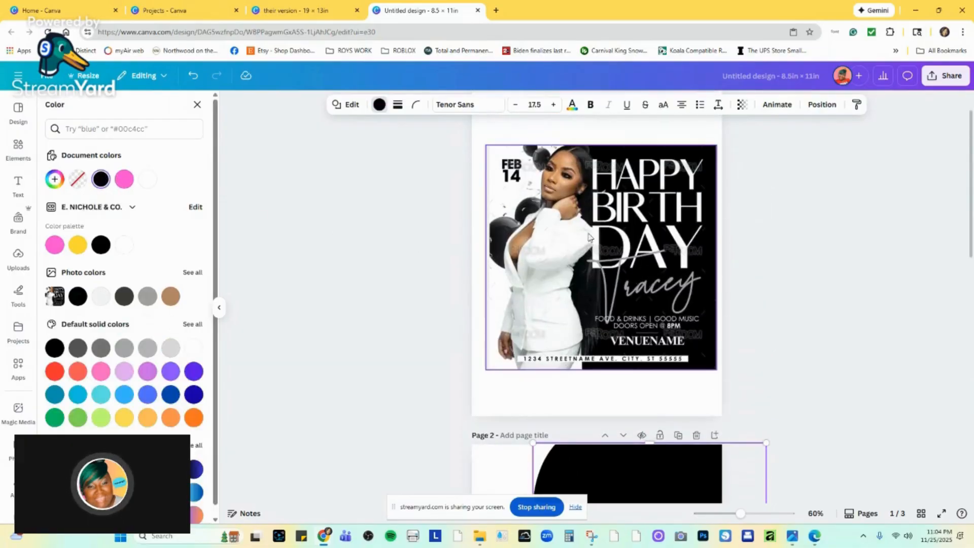
scroll(624, 360, "down", 4)
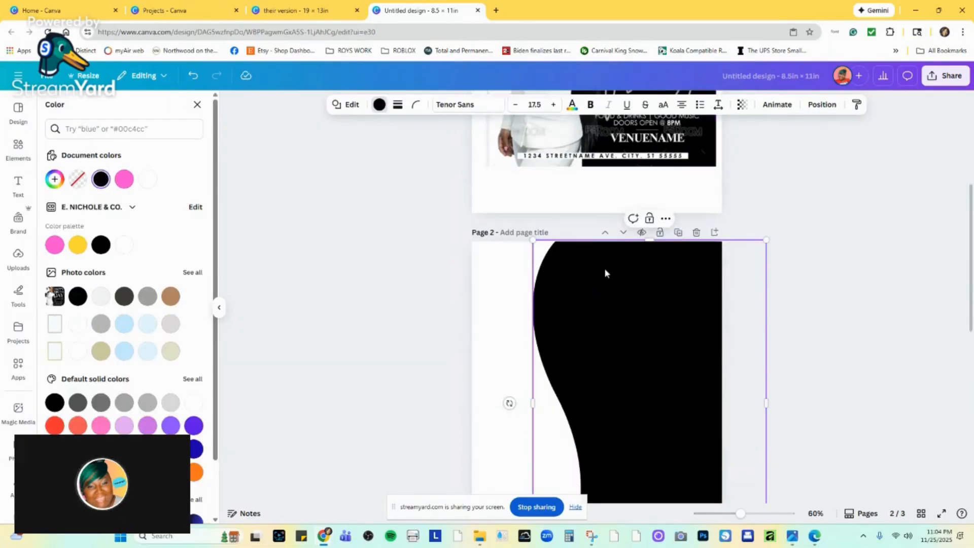
scroll(604, 314, "up", 4)
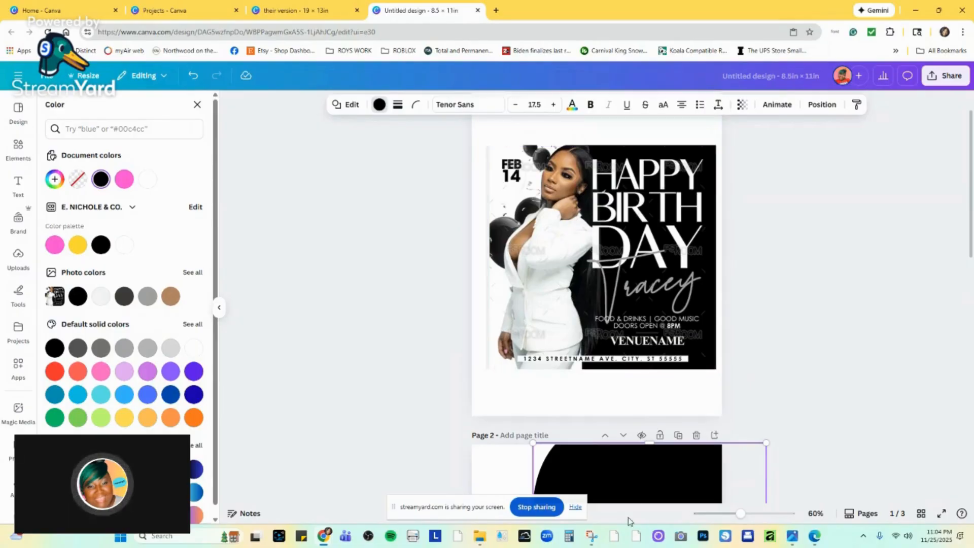
scroll(574, 400, "down", 4)
scroll(571, 366, "down", 2)
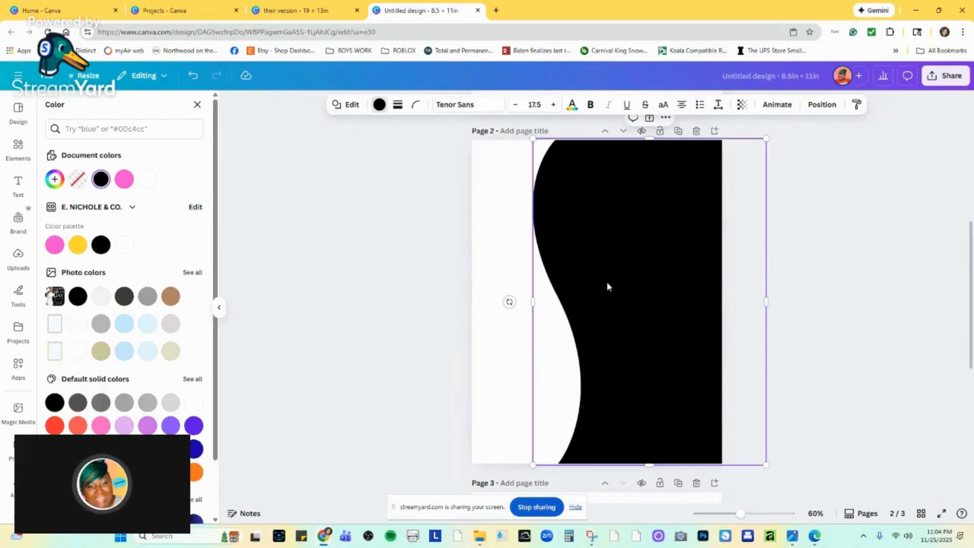
left_click_drag(607, 286, 616, 288)
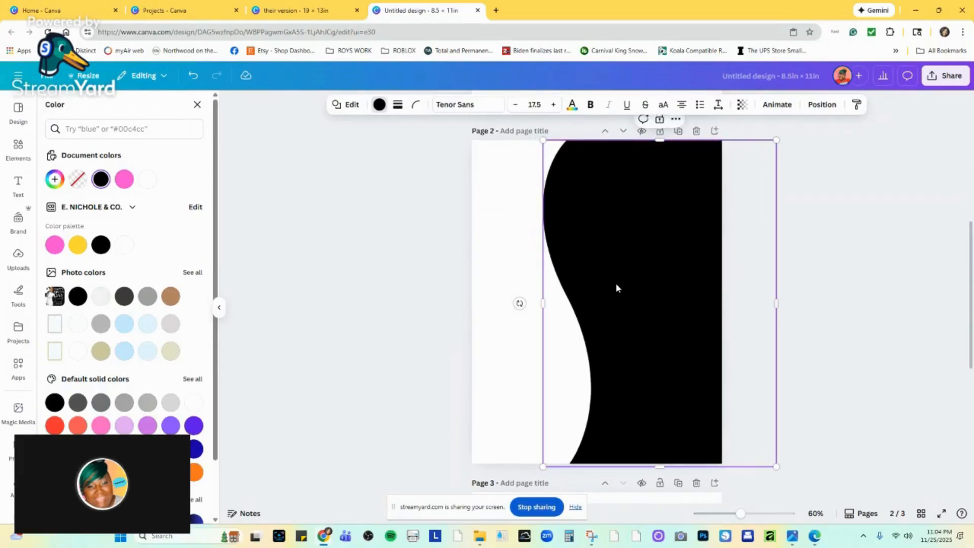
Try to copy the fanned notepad artwork from page 3 and paste it onto page 2.
scroll(608, 305, "down", 4)
right_click(573, 372)
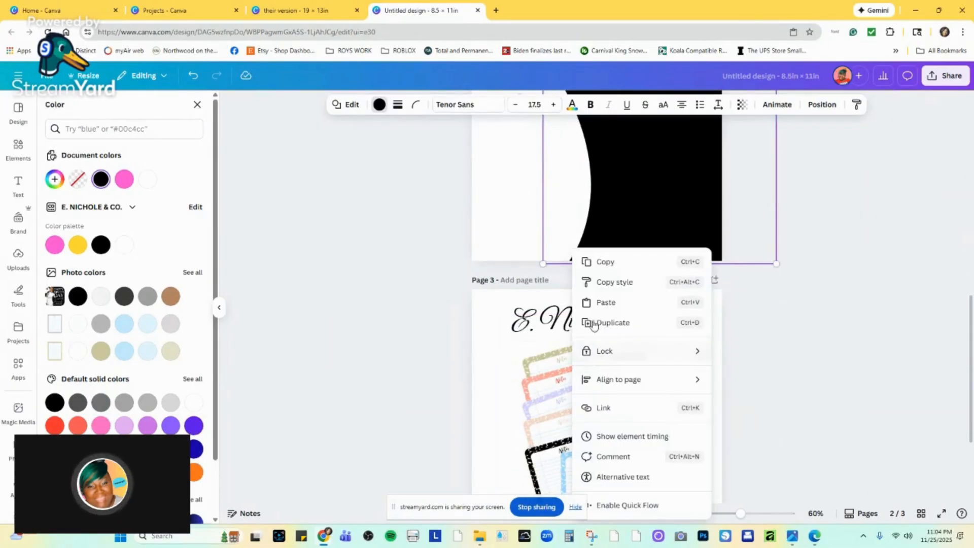
left_click(583, 262)
scroll(583, 358, "up", 4)
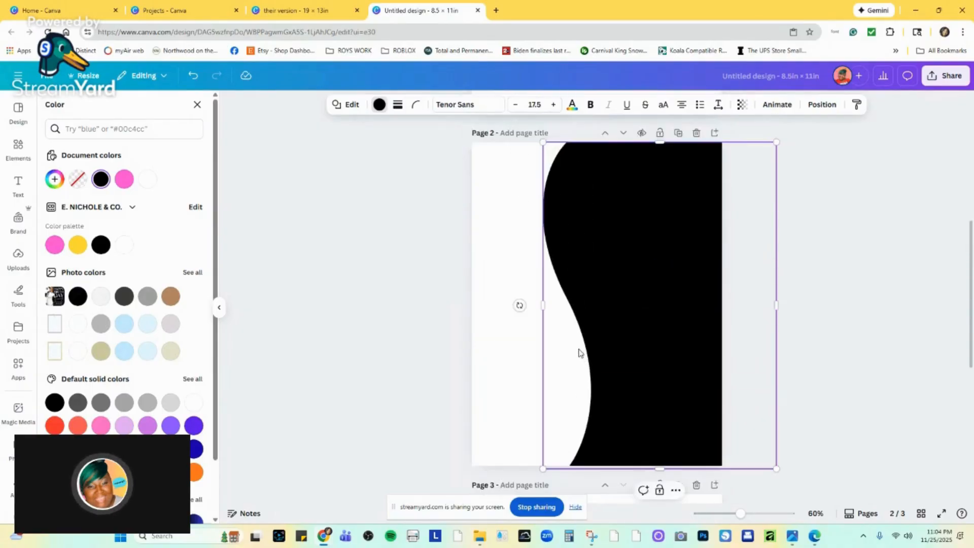
scroll(540, 327, "up", 2)
left_click(524, 327)
right_click(524, 326)
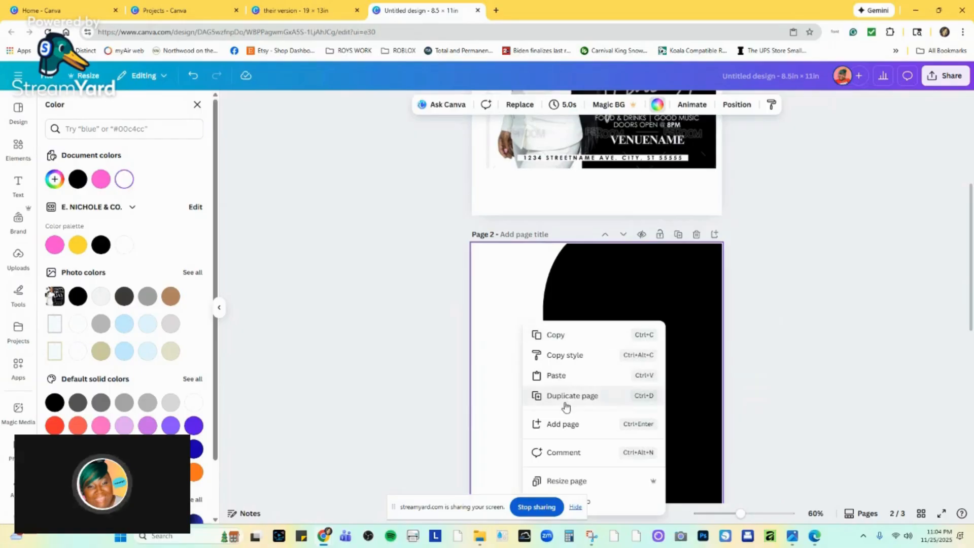
left_click(563, 378)
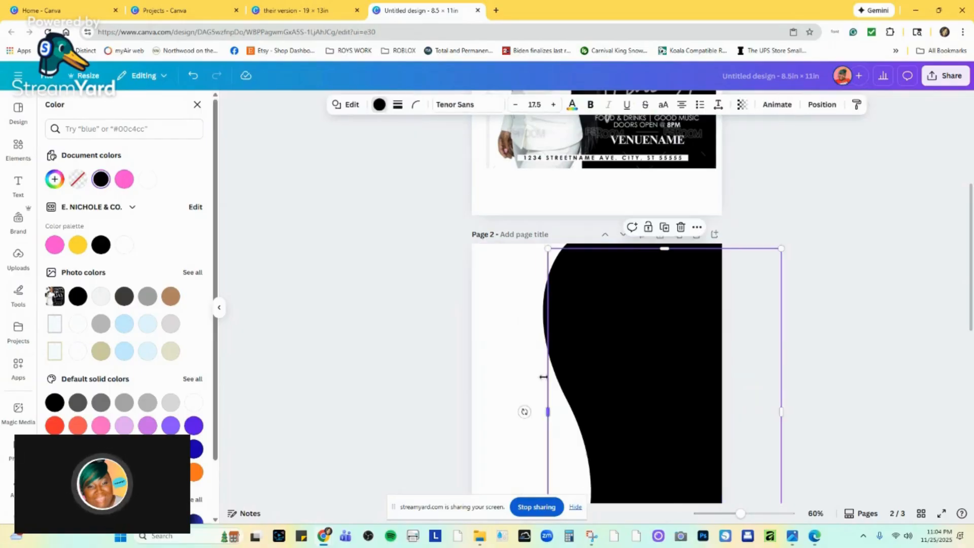
Select the whole fanned notepad group on page 3 and ungroup it.
scroll(550, 409, "down", 6)
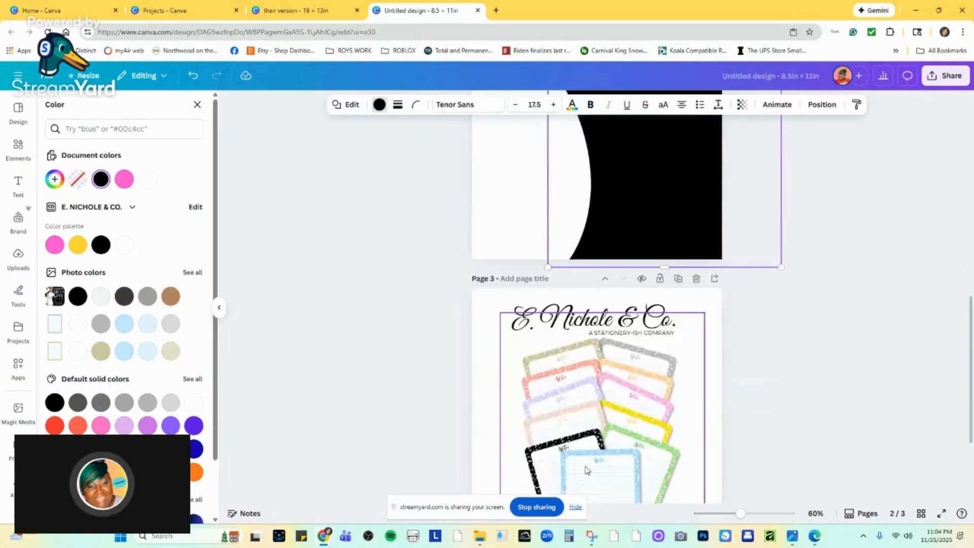
scroll(588, 456, "down", 3)
right_click(596, 324)
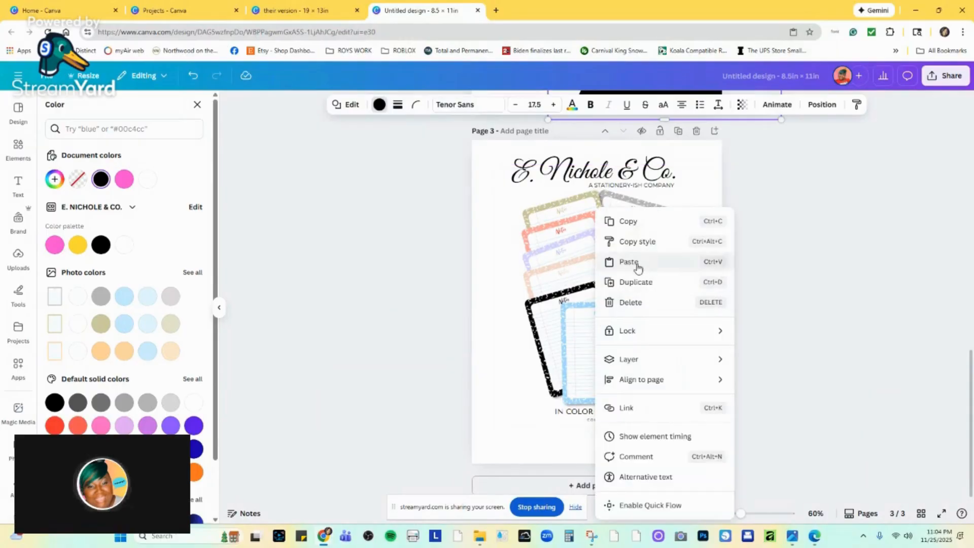
left_click(566, 317)
left_click(558, 302)
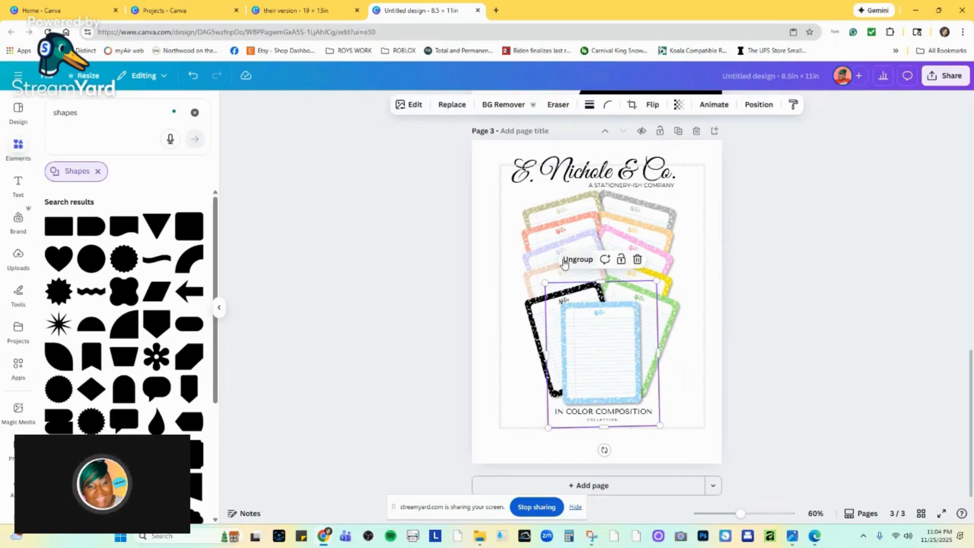
left_click(491, 262)
left_click(529, 252)
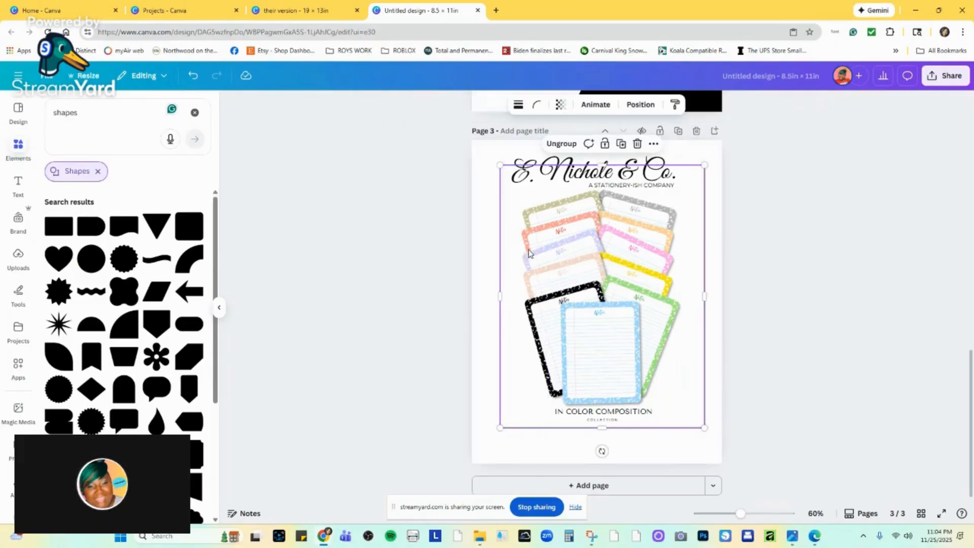
left_click(562, 143)
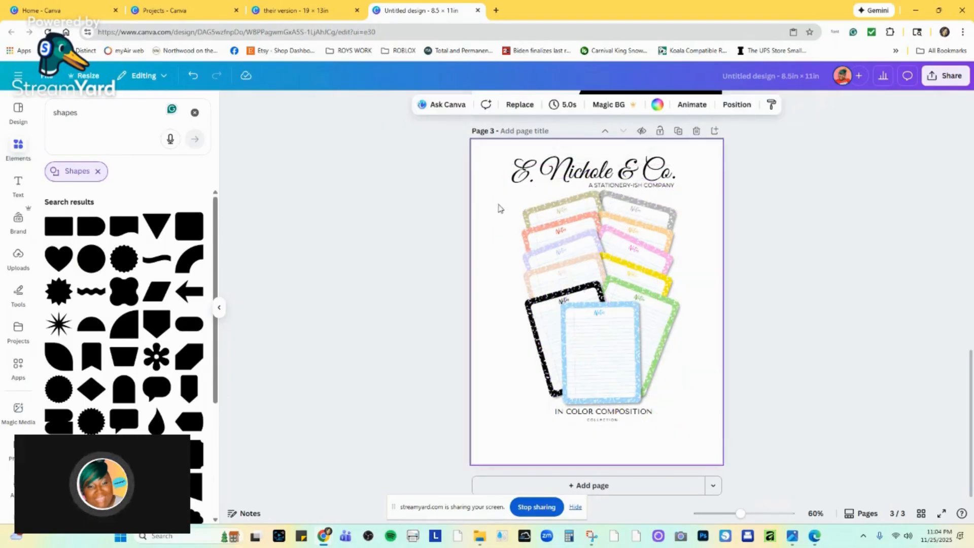
Select all the fanned notepad images on page 3 and group them again.
left_click_drag(500, 208, 655, 350)
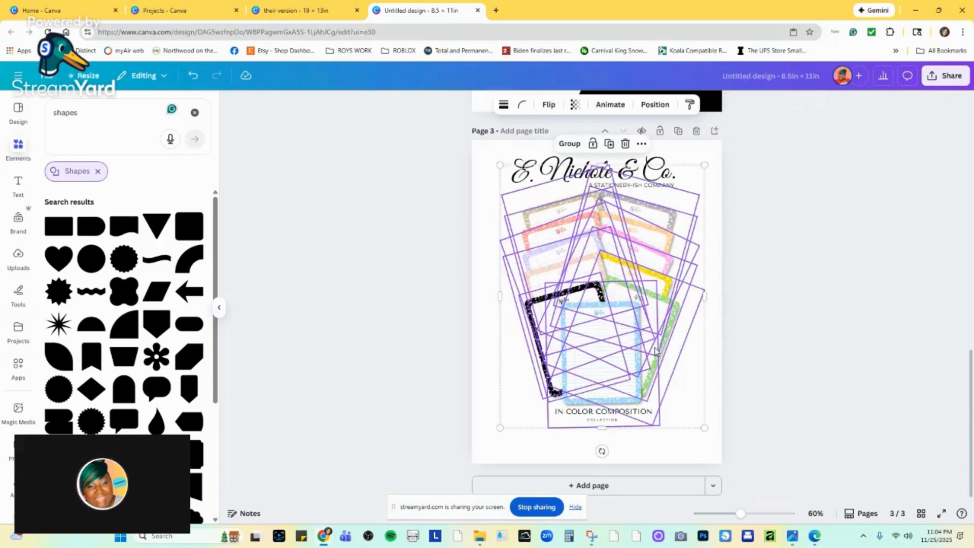
right_click(655, 350)
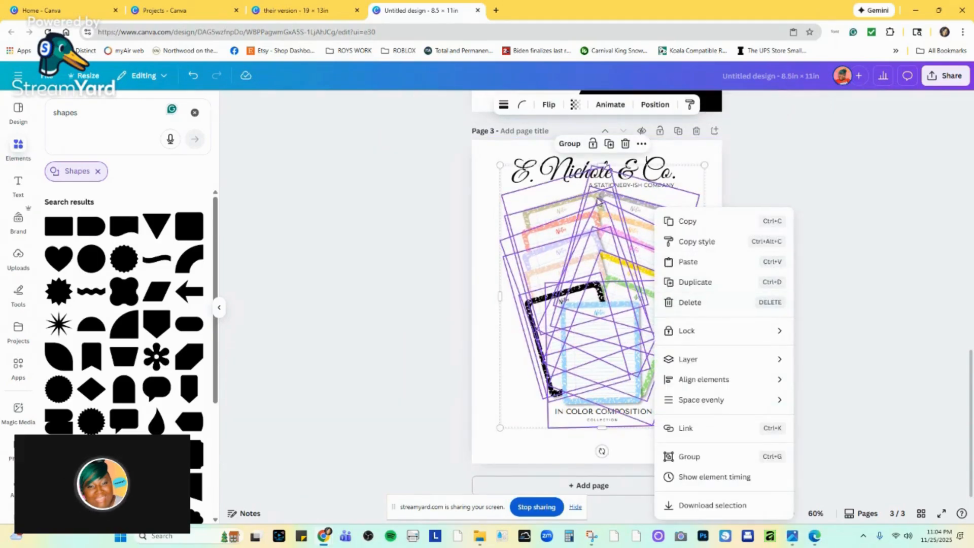
left_click(570, 144)
left_click(569, 144)
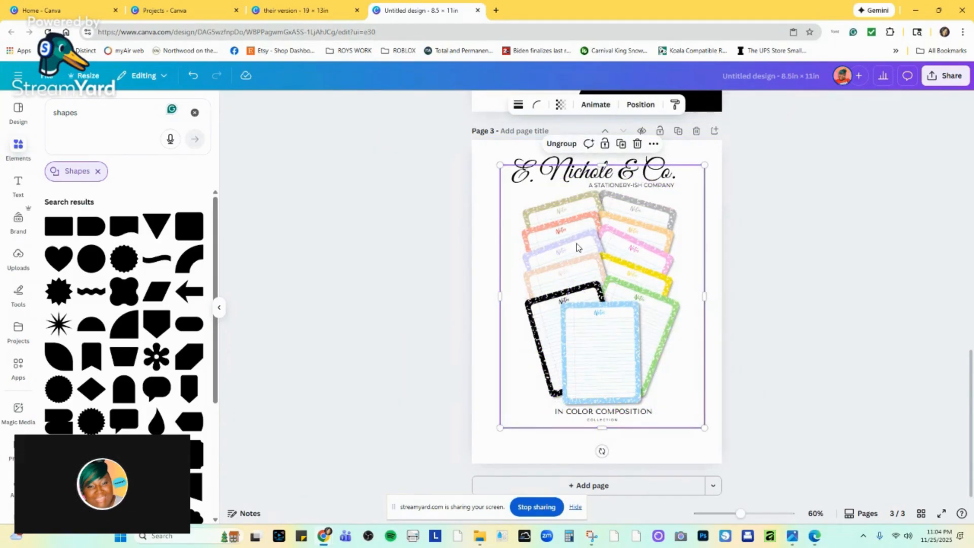
Copy the notepad group from page 3 and paste it onto page 2 over the black-and-white background.
right_click(596, 250)
left_click(596, 251)
scroll(548, 333, "up", 5)
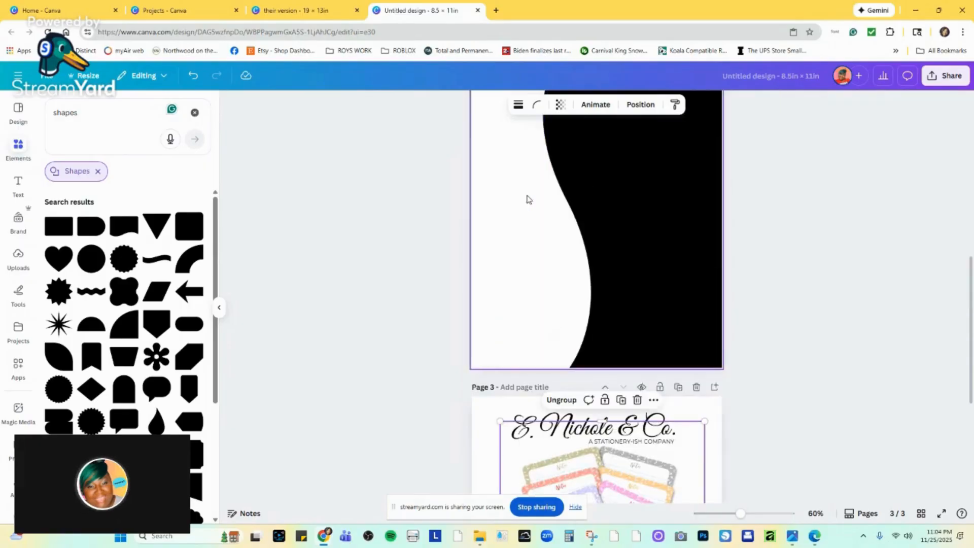
scroll(538, 218, "up", 2)
right_click(549, 229)
left_click(565, 282)
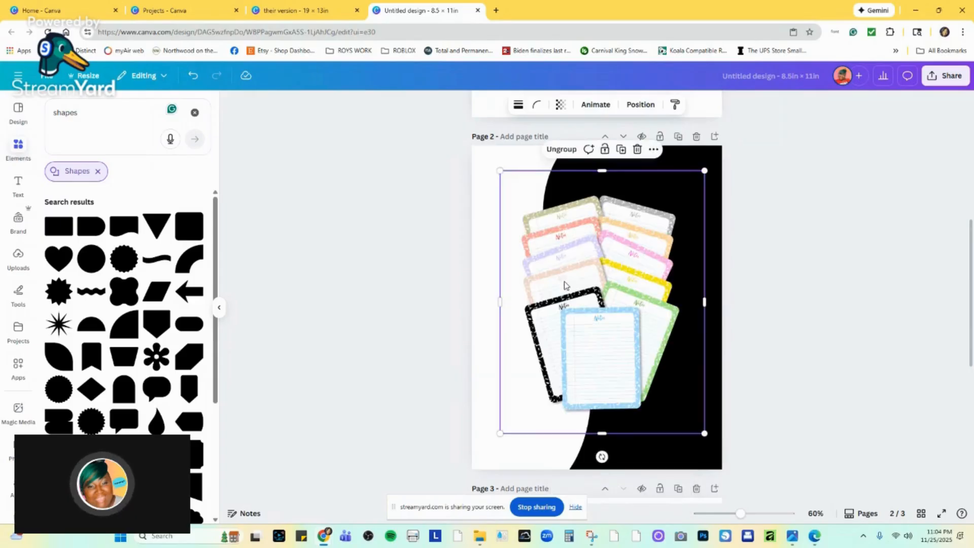
Move the notepad group to the left part of page 2 and scale it down slightly.
left_click_drag(575, 272, 542, 267)
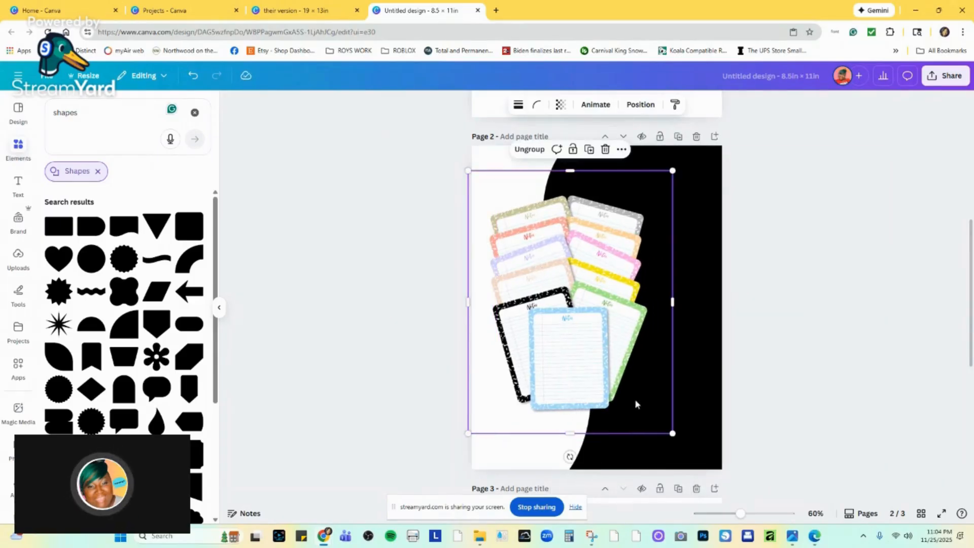
left_click_drag(672, 433, 678, 461)
left_click_drag(599, 308, 590, 306)
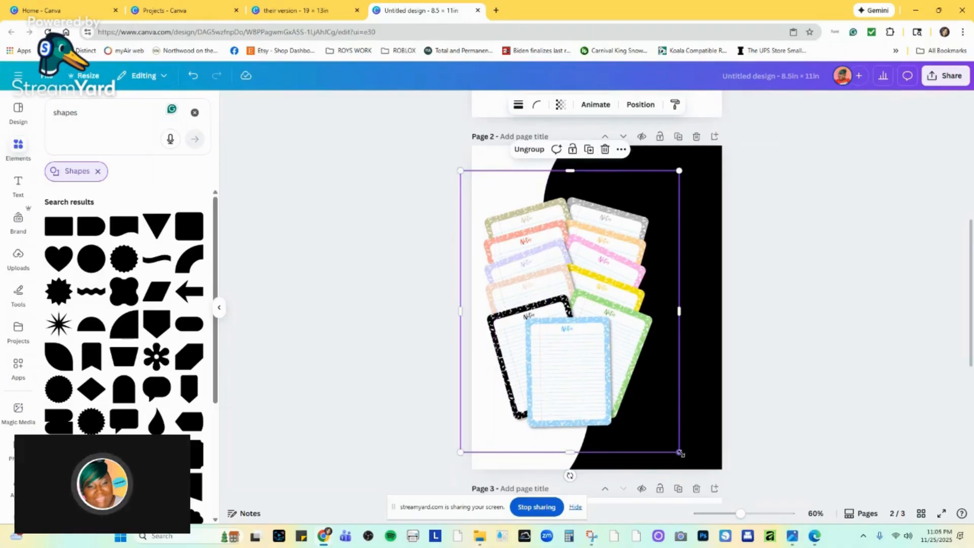
left_click_drag(679, 452, 634, 398)
left_click_drag(526, 266, 533, 287)
Check the page 1 flyer's layout, and nudge the notepad group slightly down and shrink it a little on page 2.
scroll(532, 289, "up", 7)
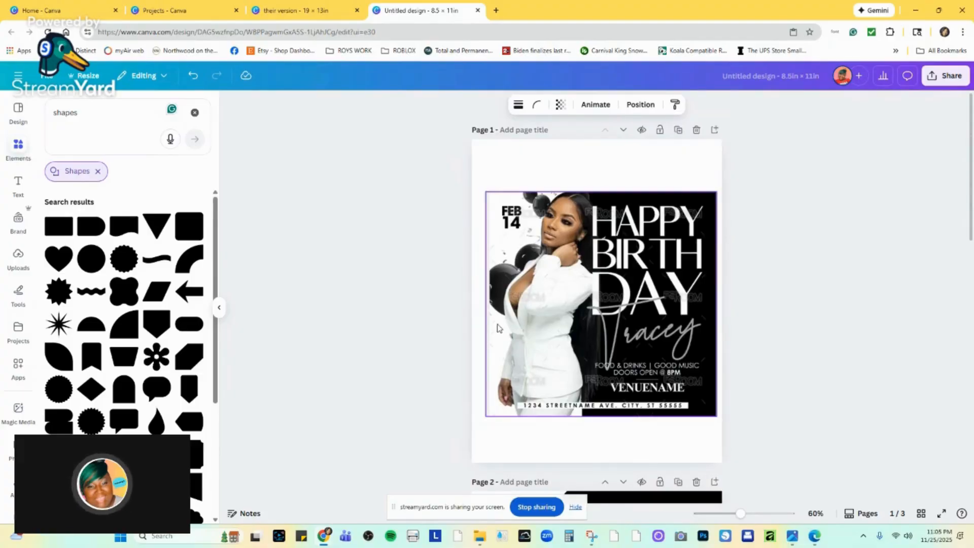
scroll(499, 398, "down", 7)
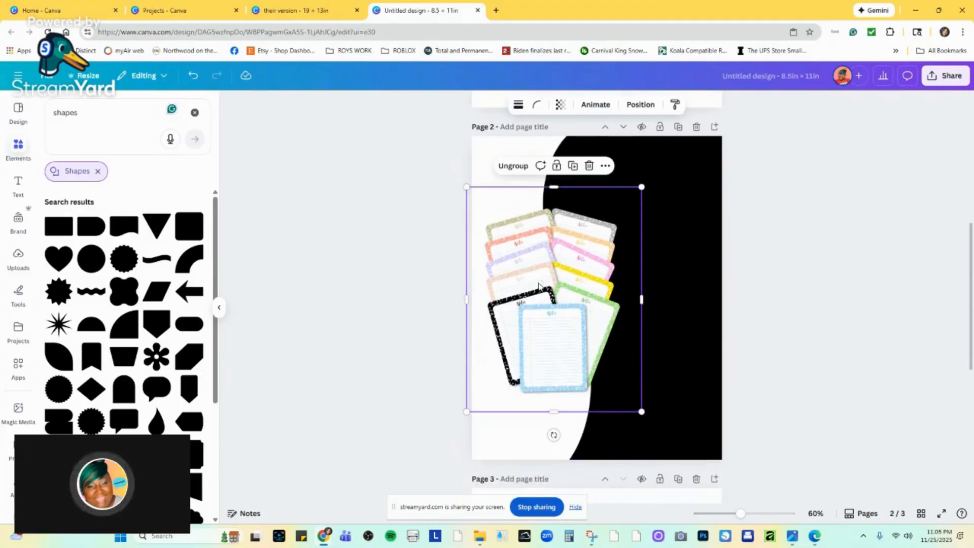
left_click_drag(571, 254, 570, 256)
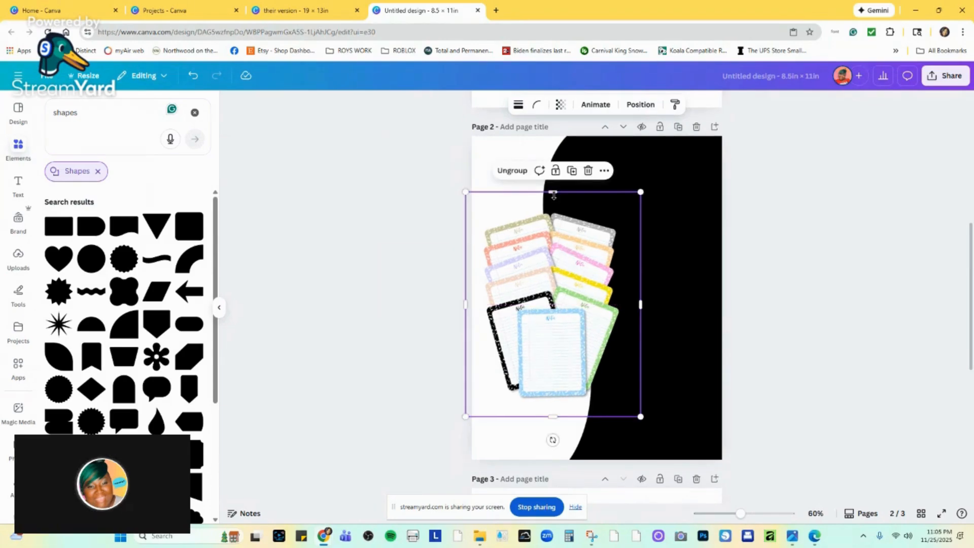
left_click_drag(554, 195, 553, 199)
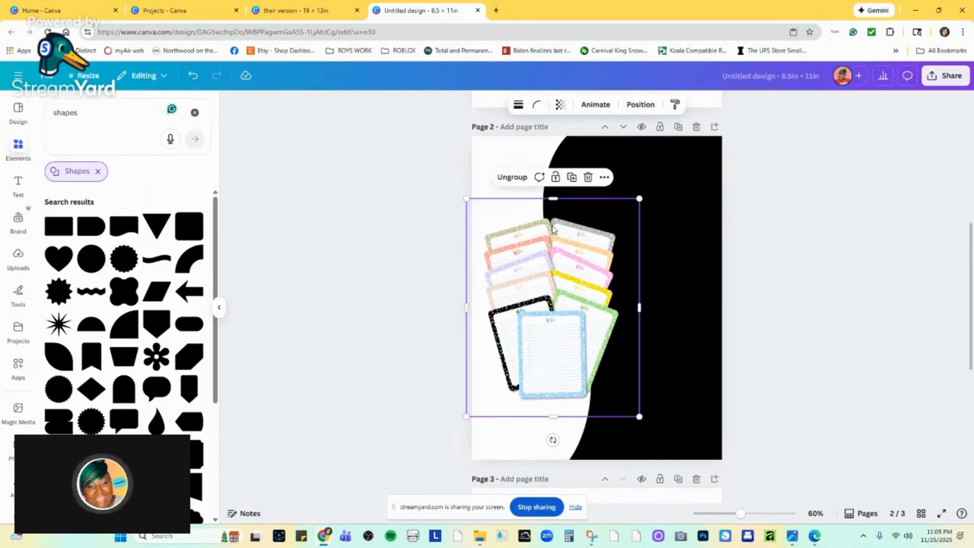
Add a blank page 4, paste the notepad group onto it and enlarge the group slightly.
left_click(552, 229)
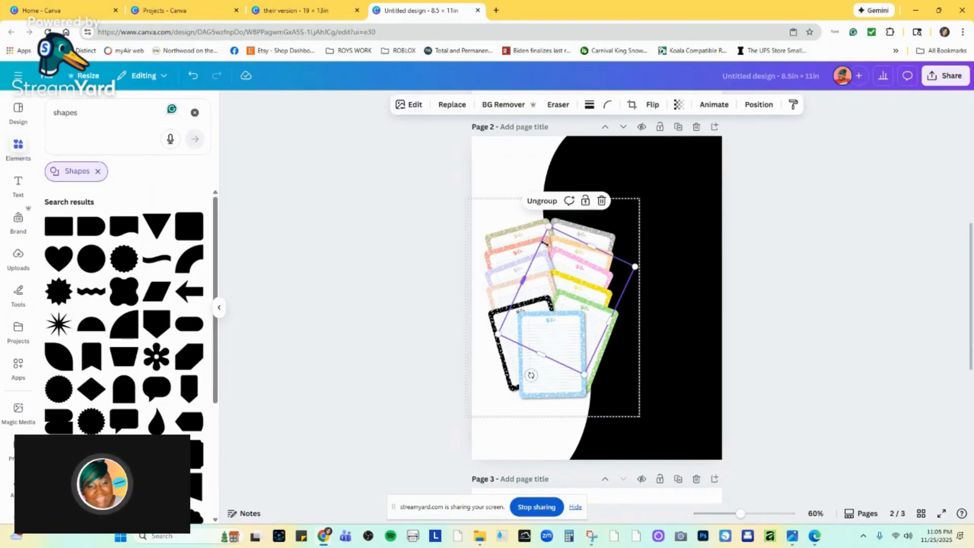
scroll(486, 276, "down", 6)
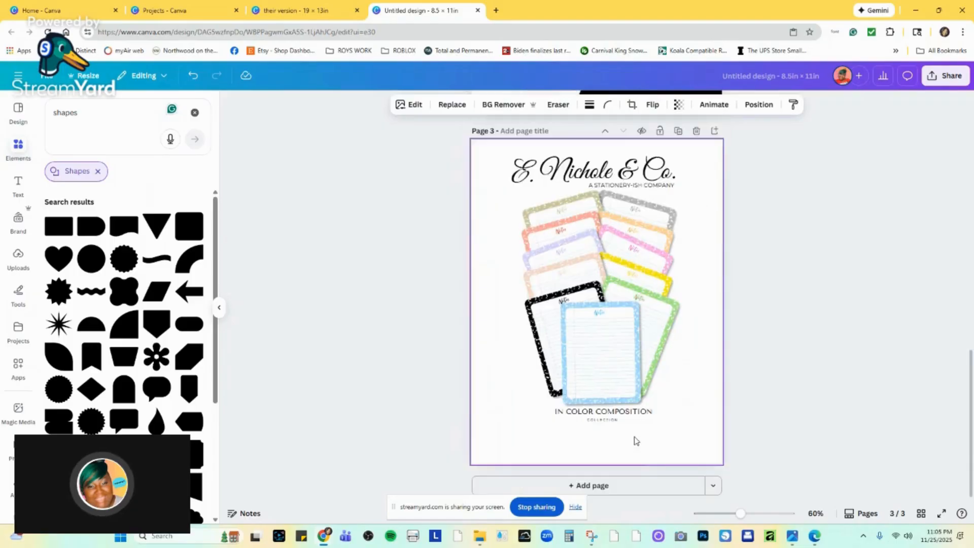
left_click(654, 482)
right_click(587, 303)
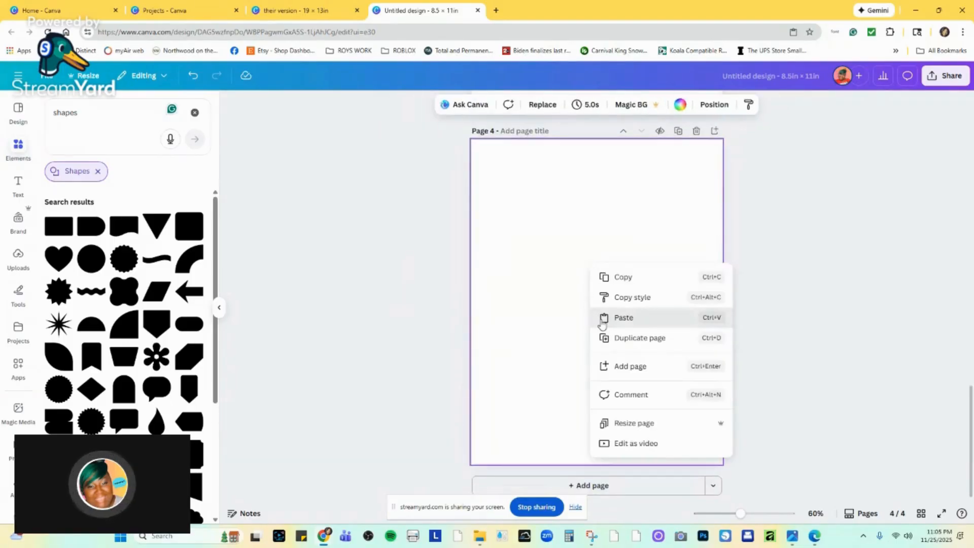
left_click(604, 317)
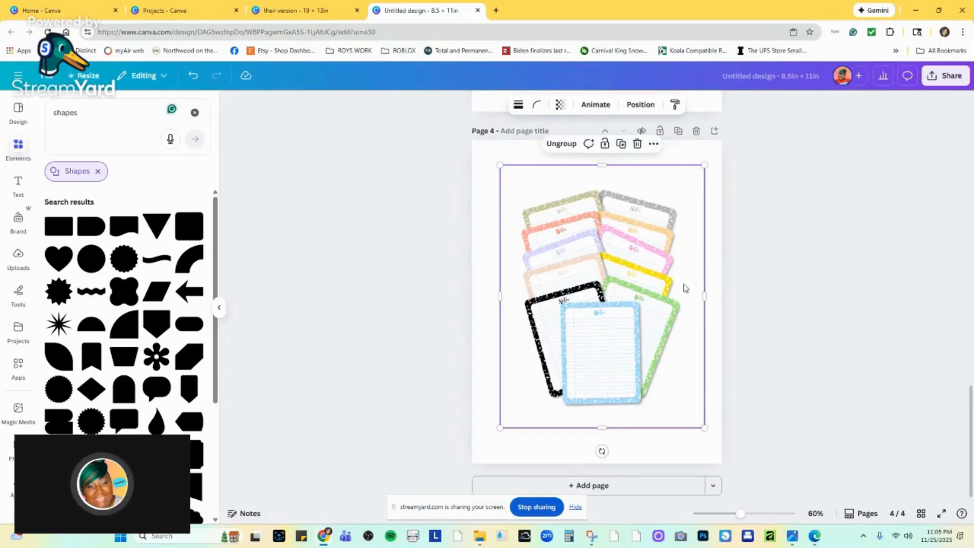
left_click_drag(606, 166, 604, 158)
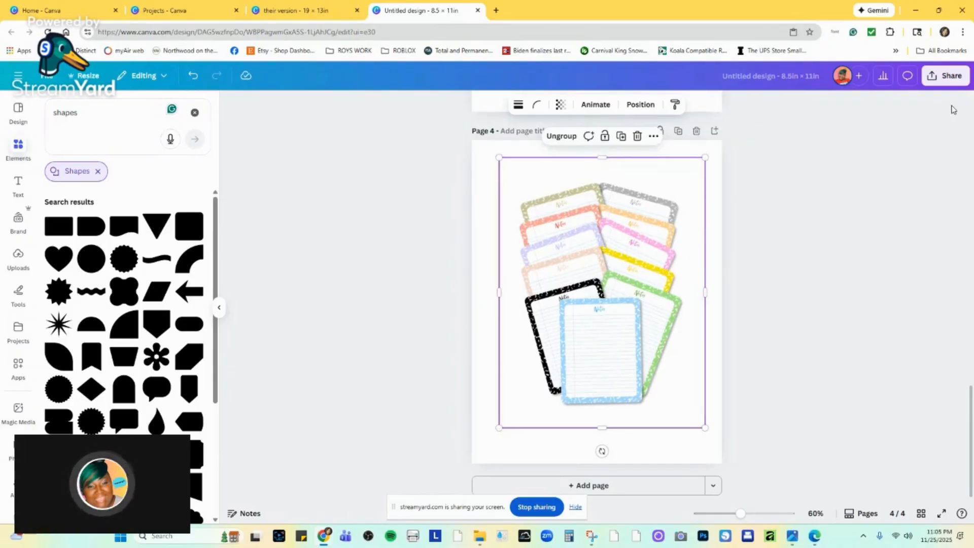
Download only the current page (Page 4) as a PNG with a transparent background, and close the image preview.
left_click(943, 76)
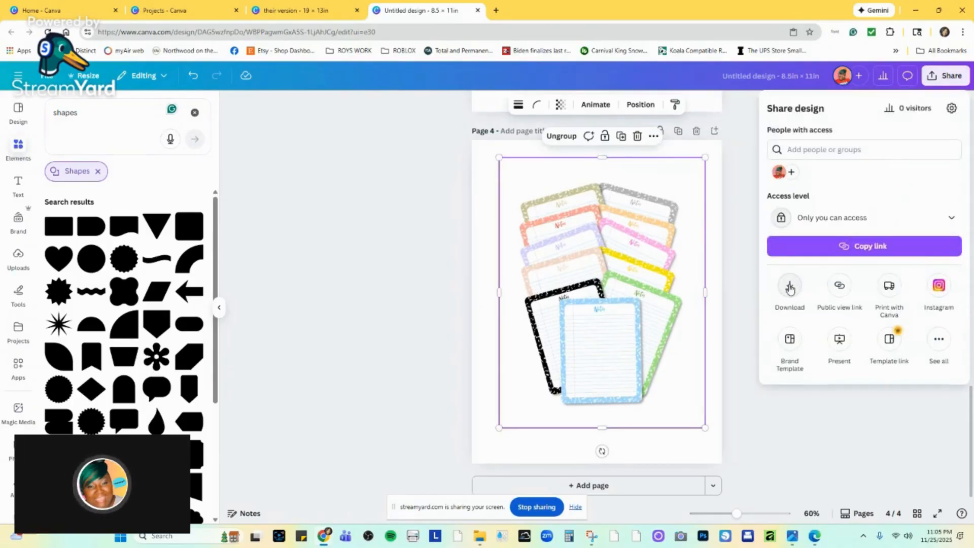
left_click(790, 286)
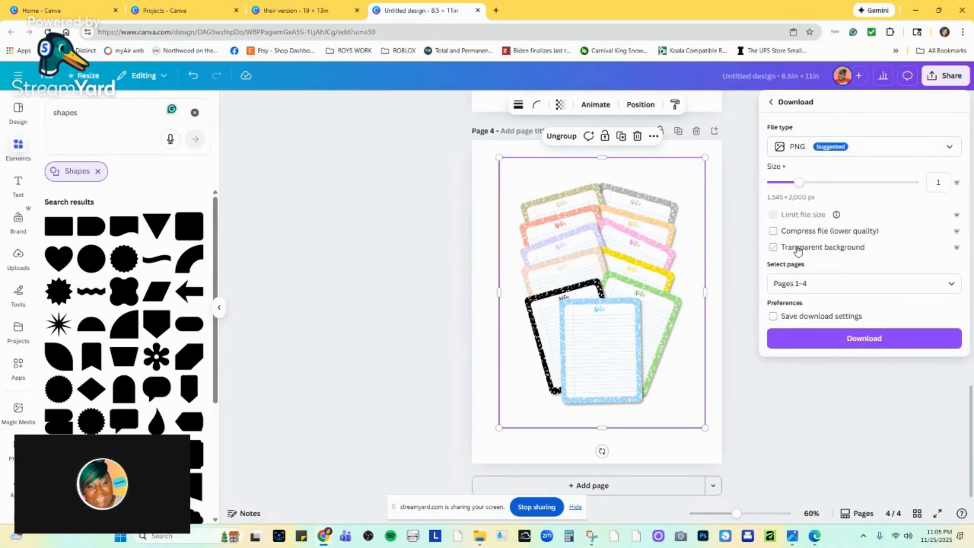
left_click(809, 283)
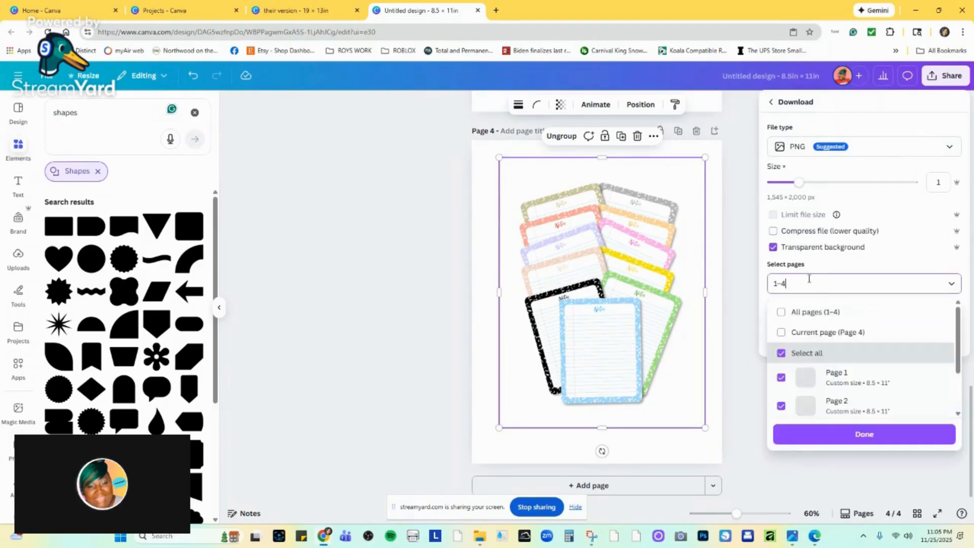
left_click(807, 331)
left_click(850, 434)
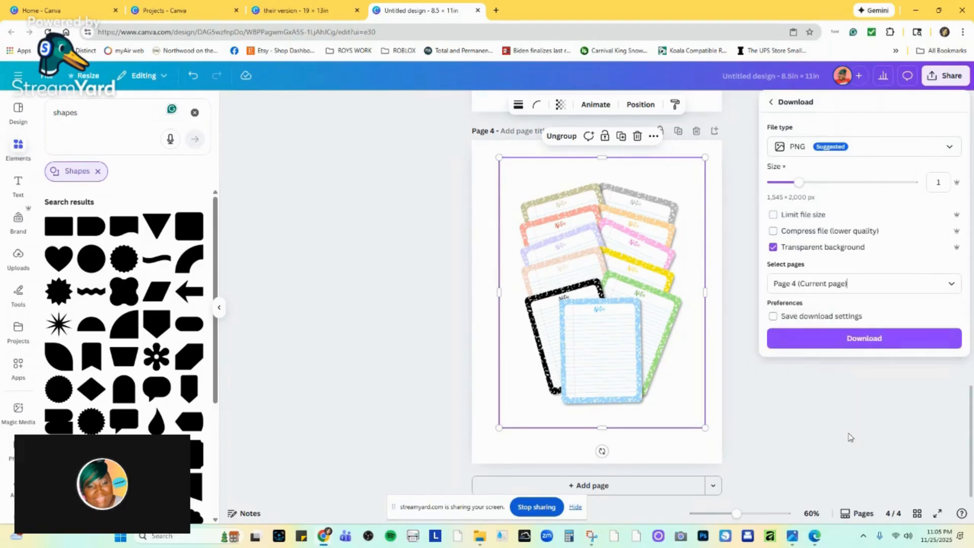
left_click(873, 344)
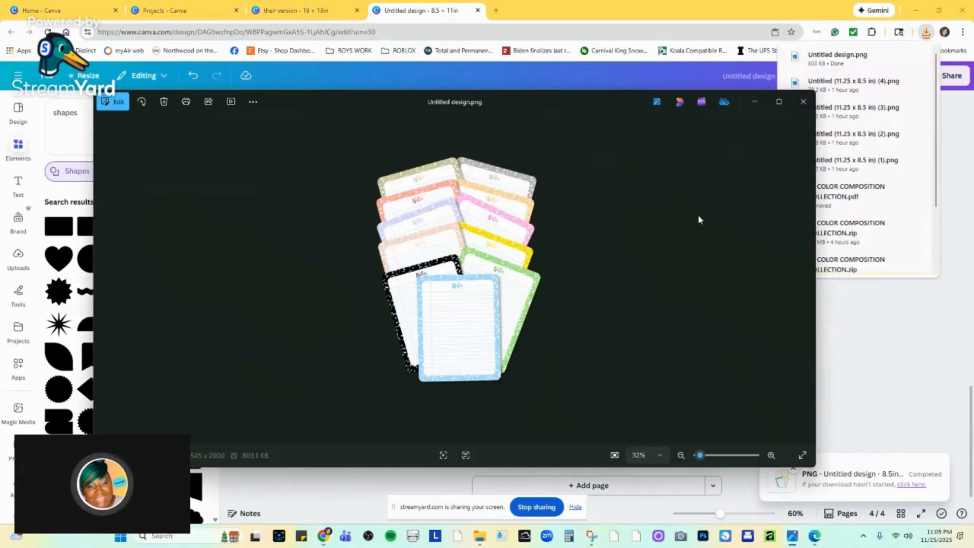
left_click(803, 102)
Delete the grouped notepad images from page 2.
left_click(651, 187)
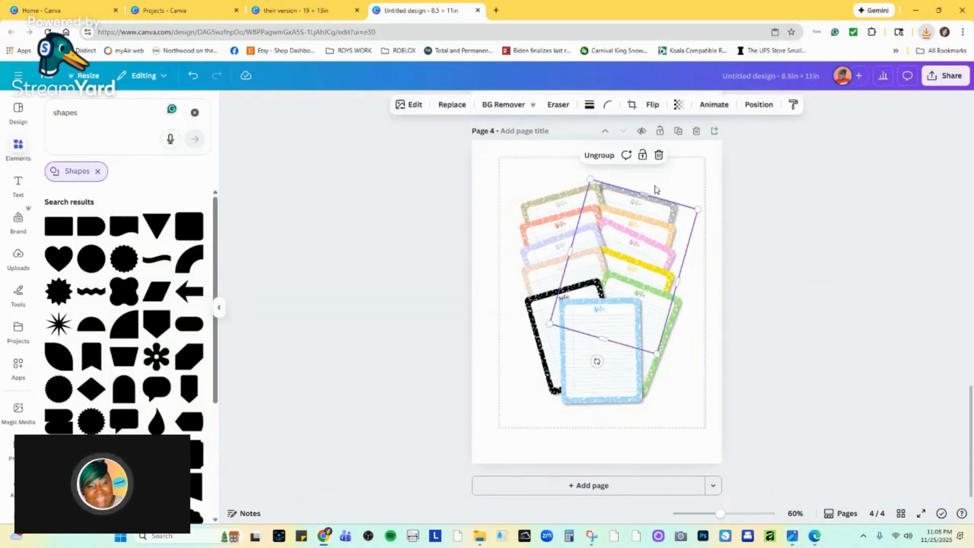
scroll(676, 169, "up", 12)
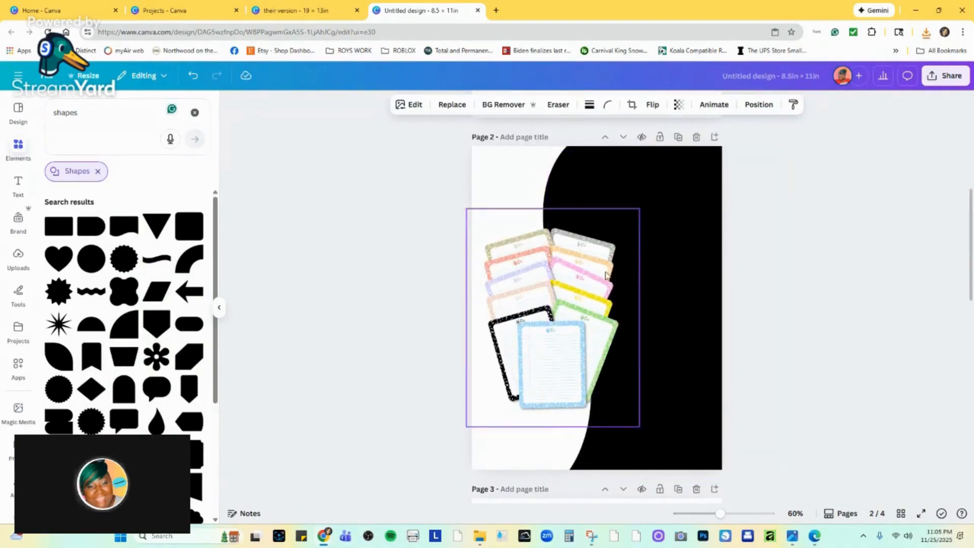
key("Delete")
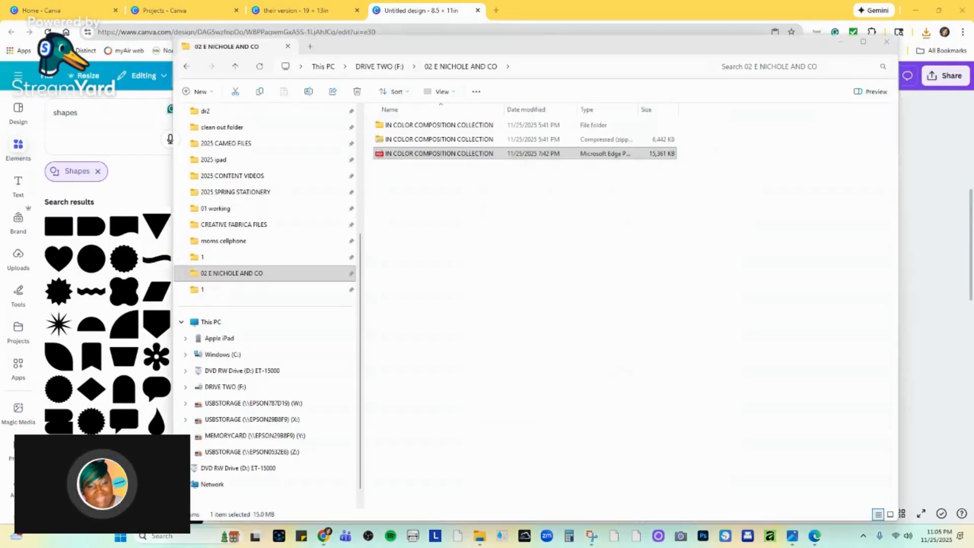
Bring the downloaded transparent notepad PNG from File Explorer onto page 2.
left_click(480, 484)
left_click_drag(439, 44, 973, 109)
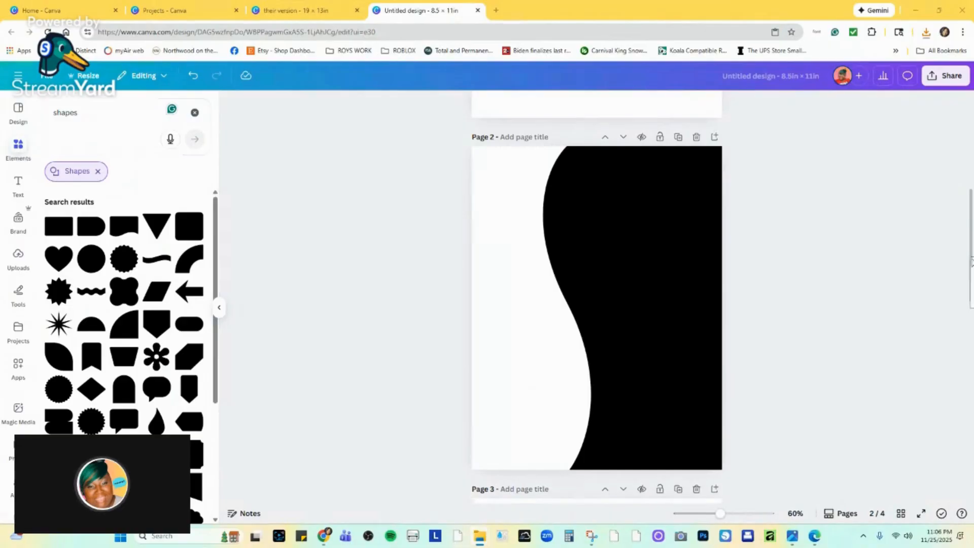
left_click_drag(971, 261, 566, 223)
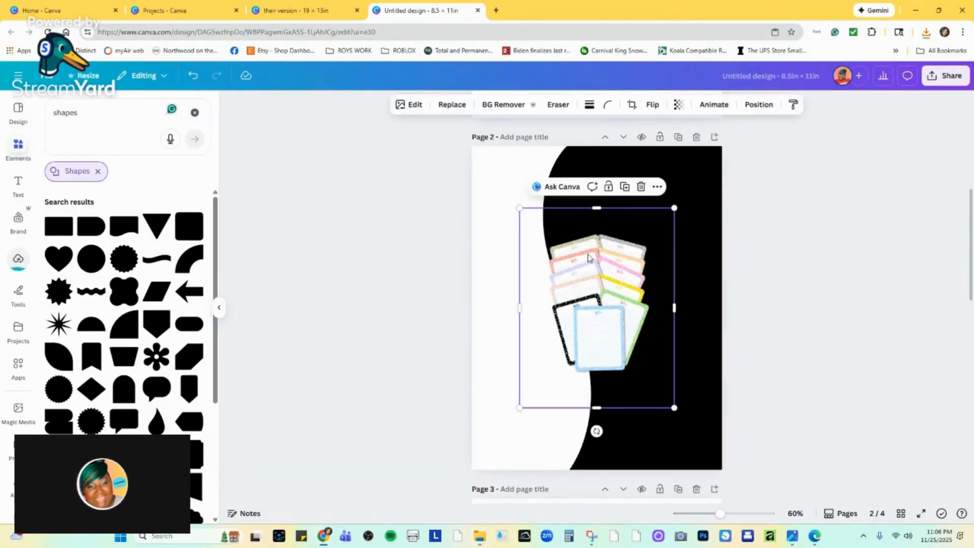
Move the notepad image up and left on page 2, and crop its empty margins on all four sides.
left_click_drag(588, 258, 559, 220)
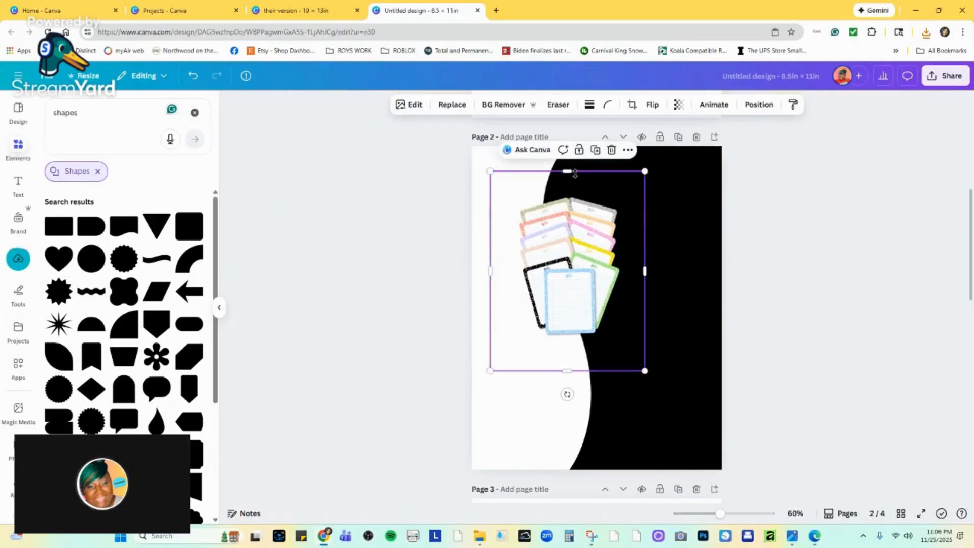
left_click_drag(575, 173, 568, 194)
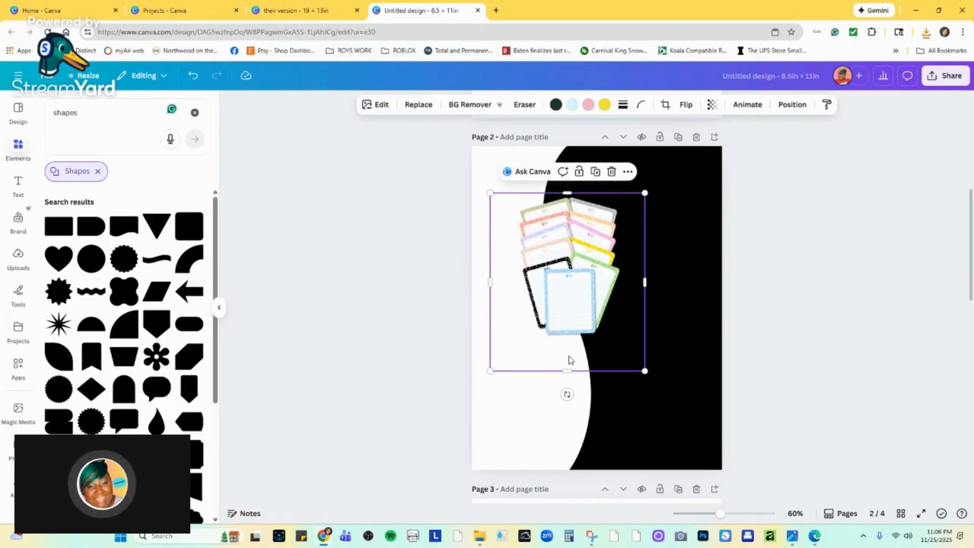
left_click_drag(568, 371, 575, 339)
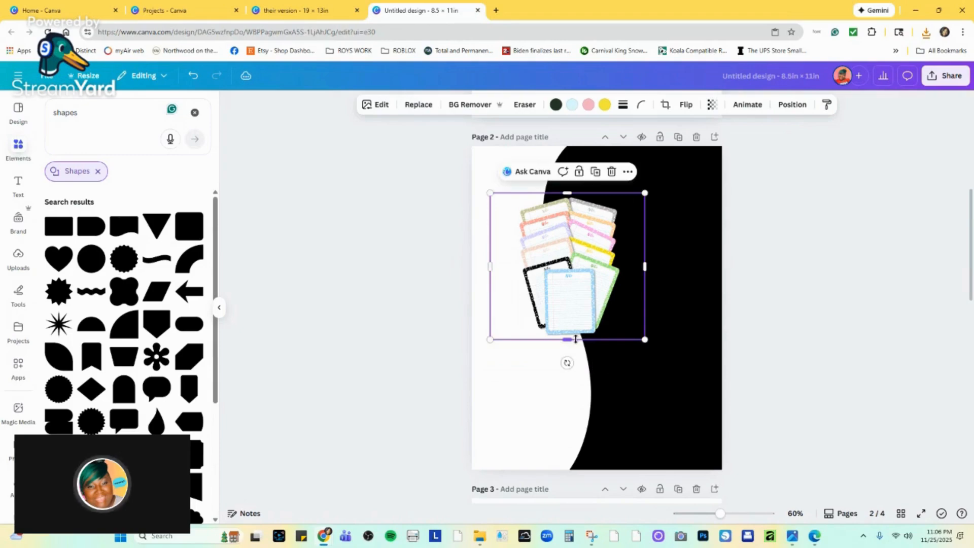
left_click_drag(487, 265, 516, 264)
left_click_drag(646, 265, 622, 265)
Enlarge the cropped notepad image and fit it against page 2's left edge, vertically centred over the black wave's edge.
left_click_drag(617, 335, 660, 426)
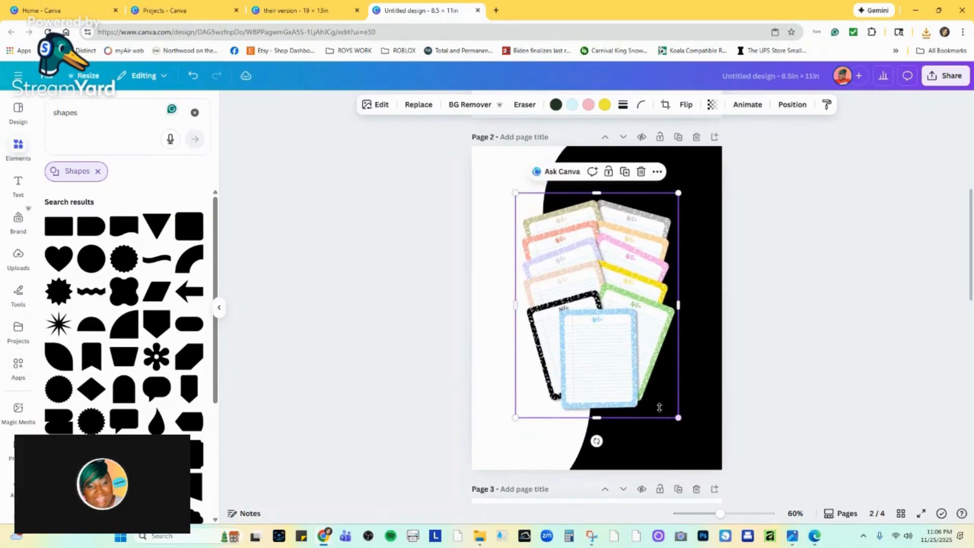
left_click_drag(642, 261, 601, 257)
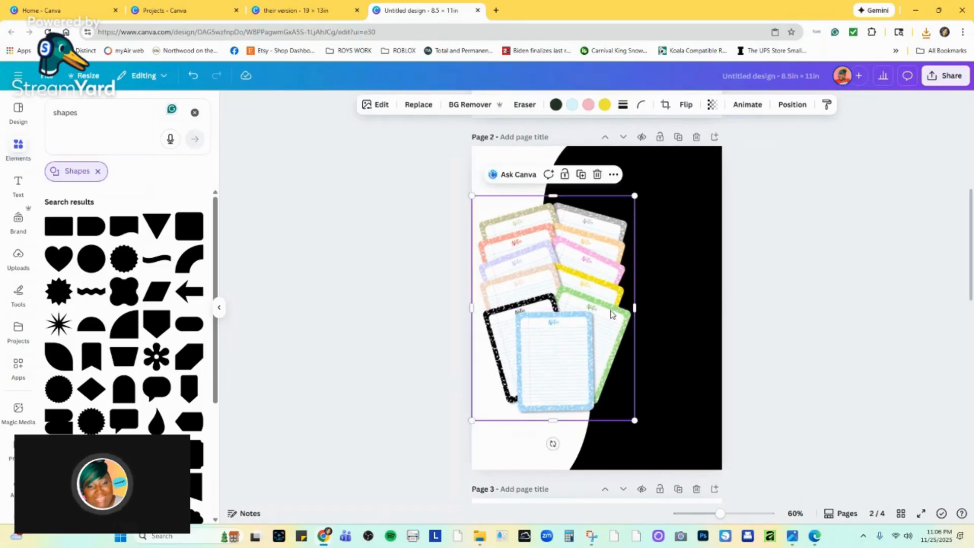
left_click_drag(635, 419, 611, 389)
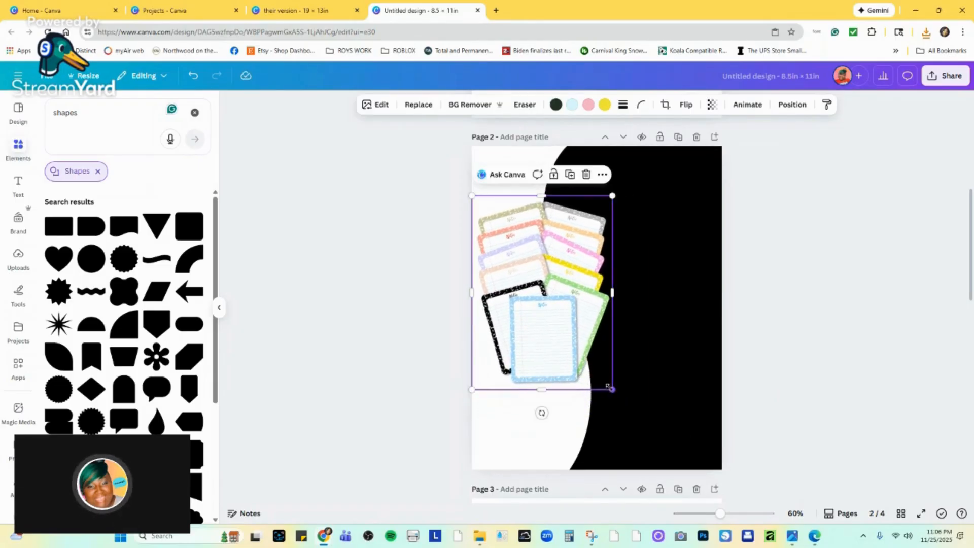
left_click_drag(575, 283, 578, 300)
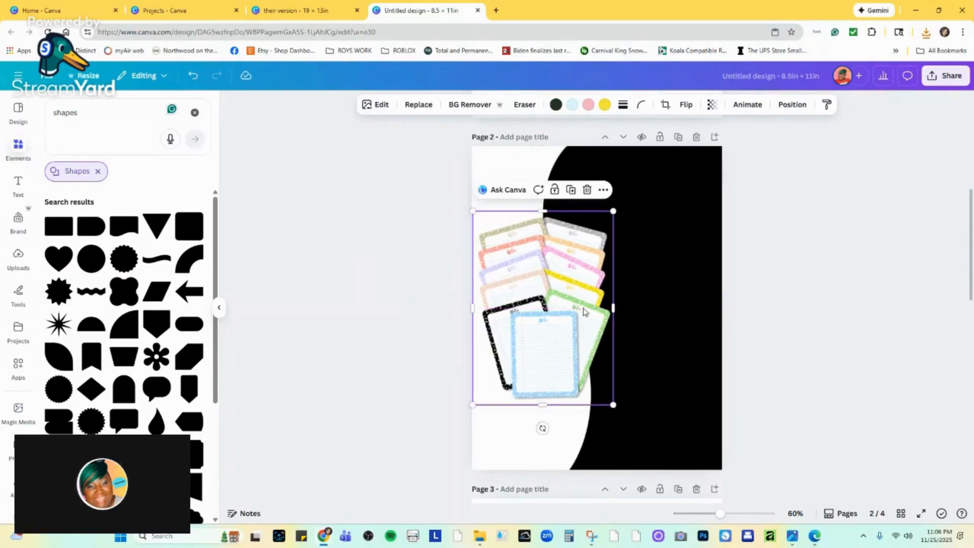
Enlarge the notepad image on page 2 a little more and nudge it slightly down, aligned with the page's left edge.
left_click_drag(719, 513, 738, 512)
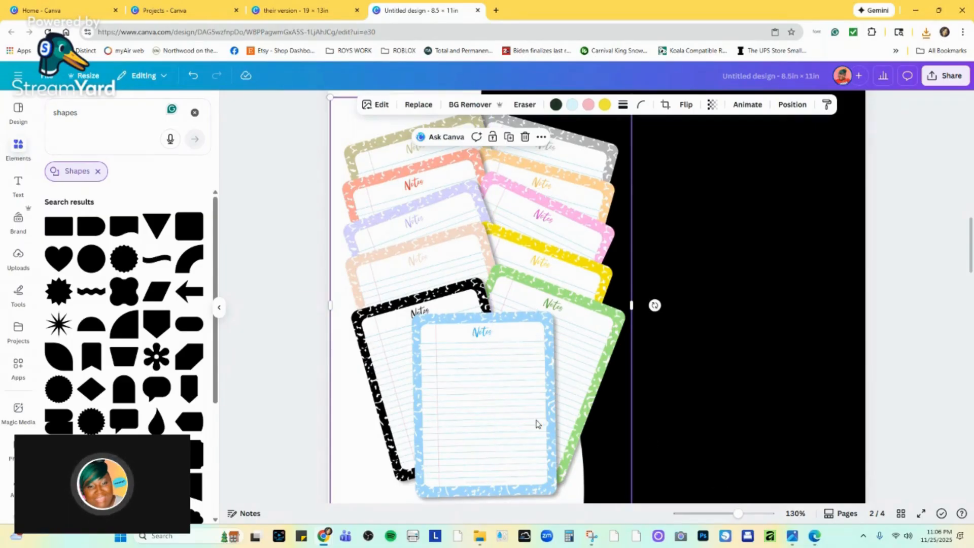
left_click_drag(739, 514, 723, 513)
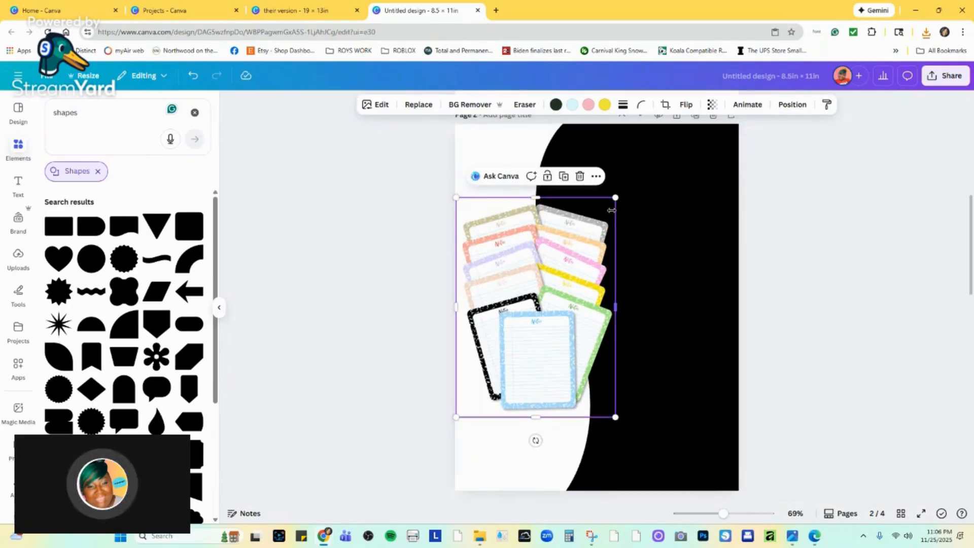
left_click_drag(615, 198, 622, 188)
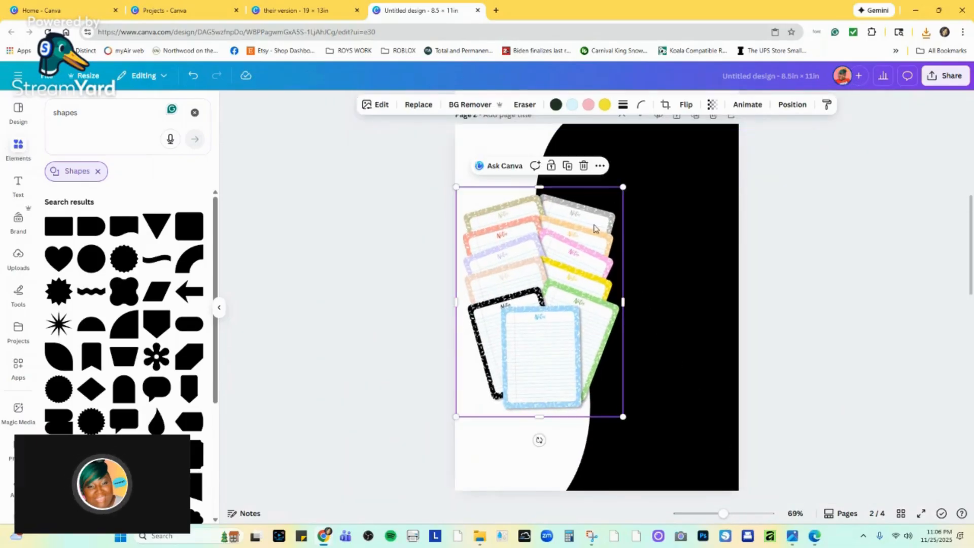
left_click_drag(554, 277, 548, 284)
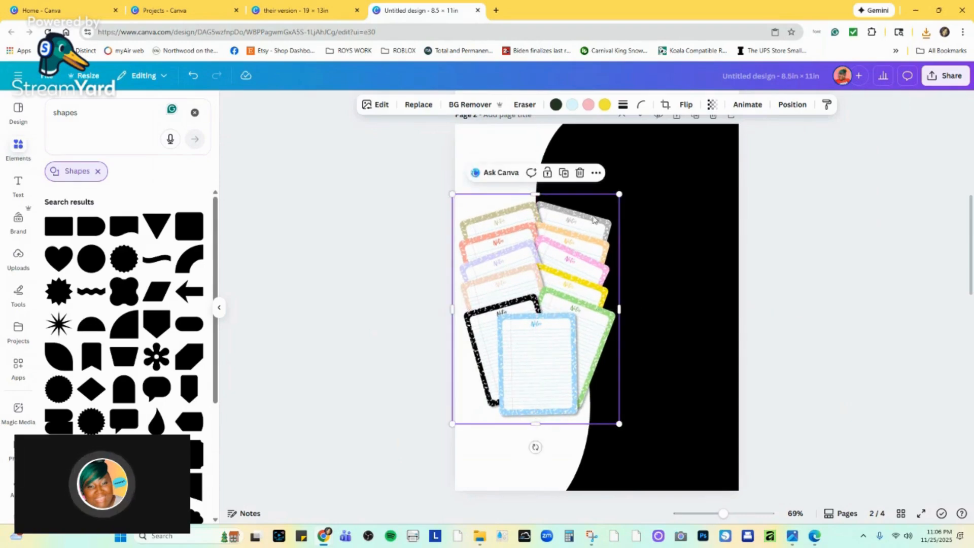
left_click_drag(617, 196, 623, 187)
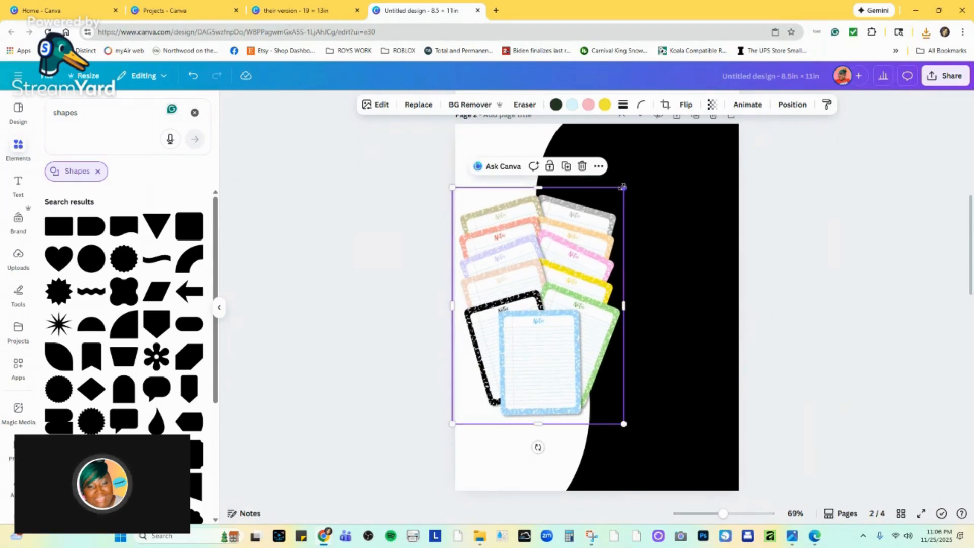
left_click_drag(572, 266, 574, 274)
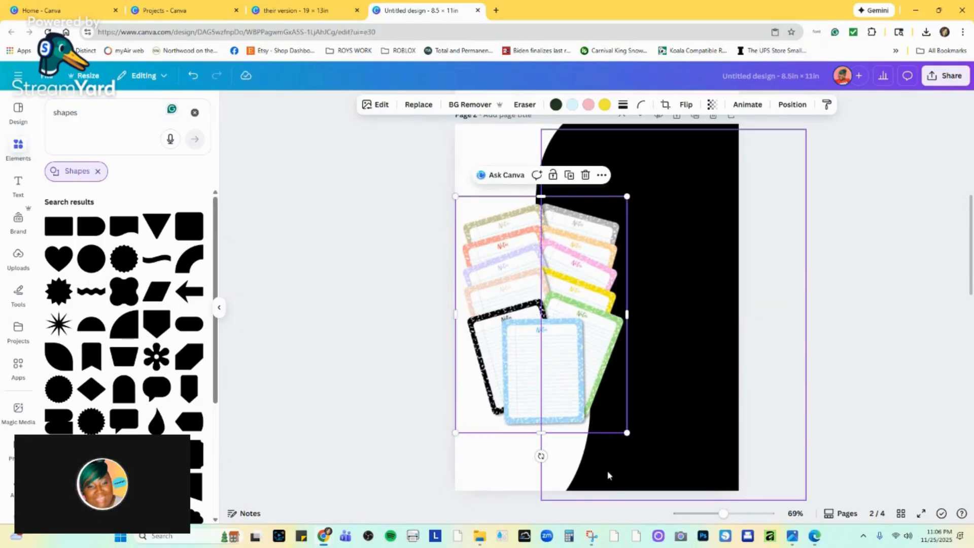
Copy the "E. Nichole & Co." logo text group from page 3 and paste it at the top of page 2.
scroll(644, 491, "up", 8)
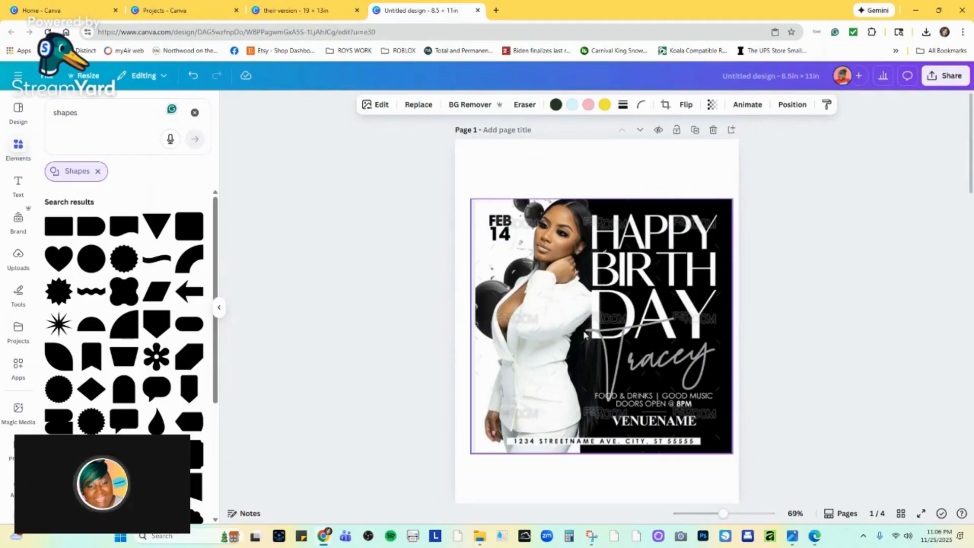
scroll(658, 275, "down", 8)
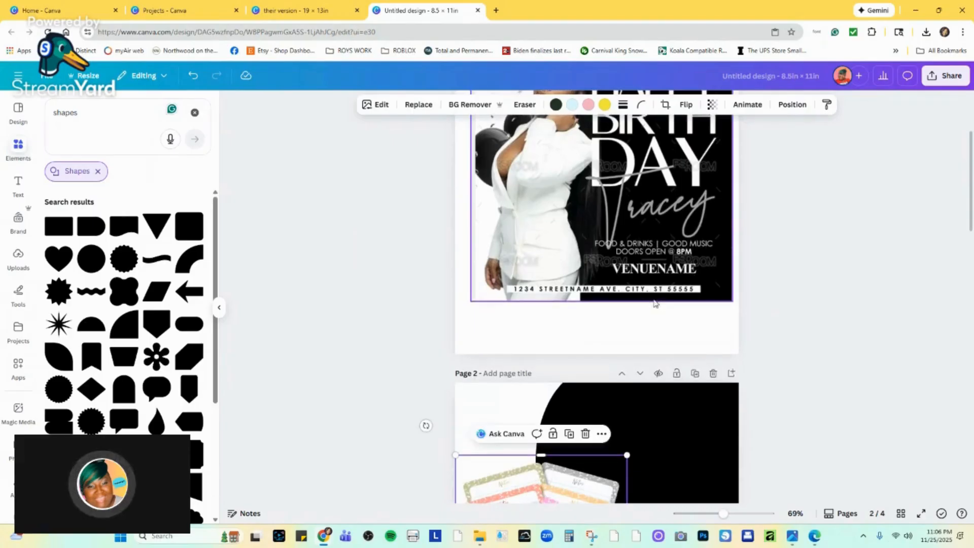
scroll(644, 339, "down", 8)
scroll(632, 333, "up", 6)
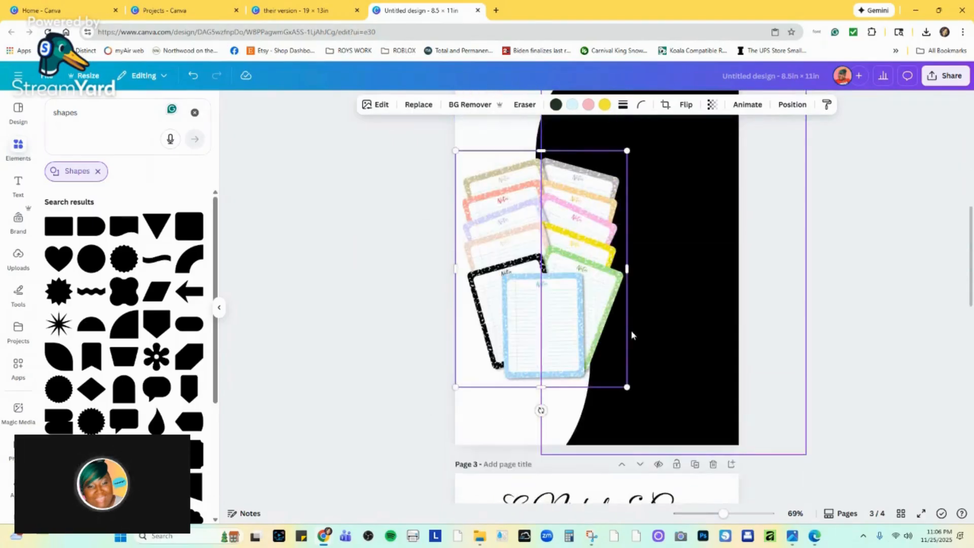
scroll(634, 355, "down", 1)
scroll(637, 377, "down", 2)
left_click(679, 344)
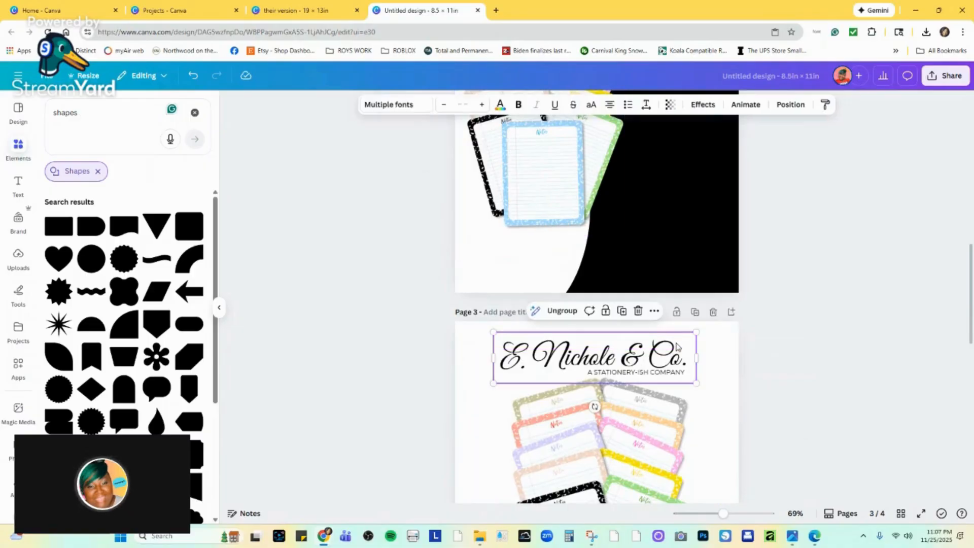
right_click(679, 344)
left_click(703, 229)
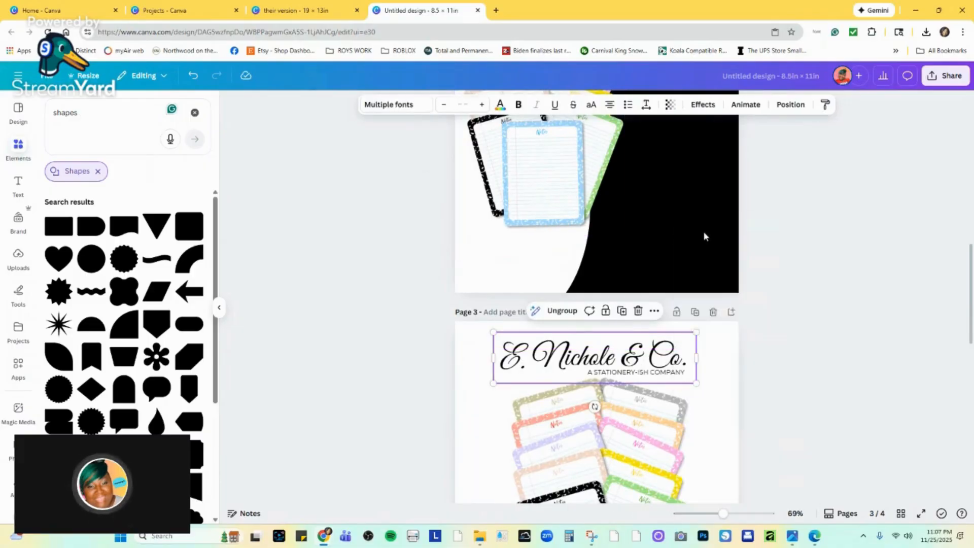
scroll(690, 248, "up", 4)
right_click(599, 216)
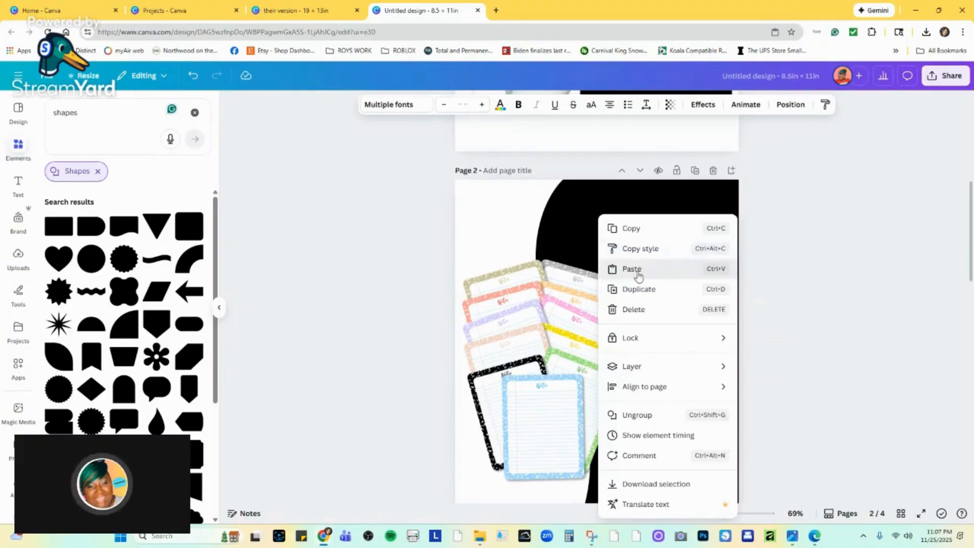
left_click(637, 269)
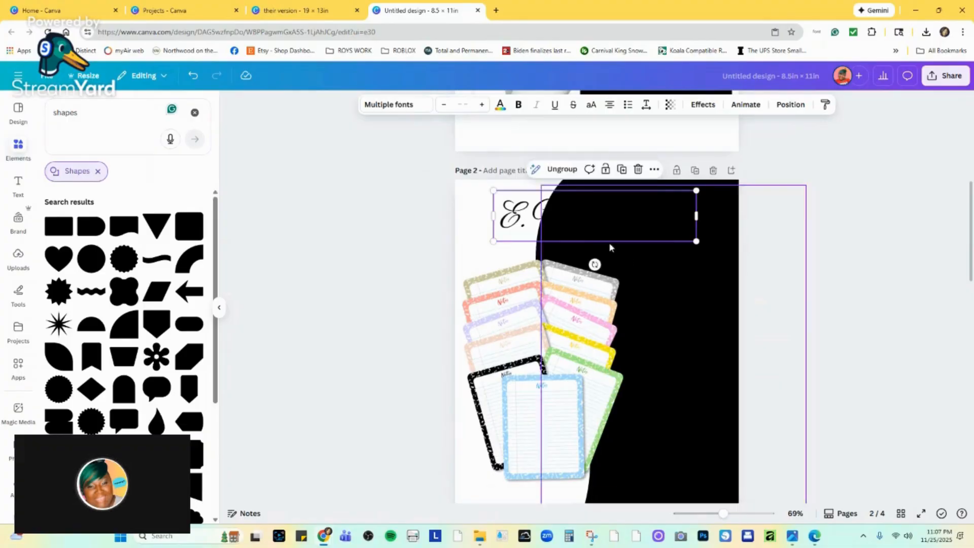
Recolour the pasted logo text group on page 2 white, shrink it slightly and place it in the black area's upper right.
left_click(500, 105)
left_click(99, 181)
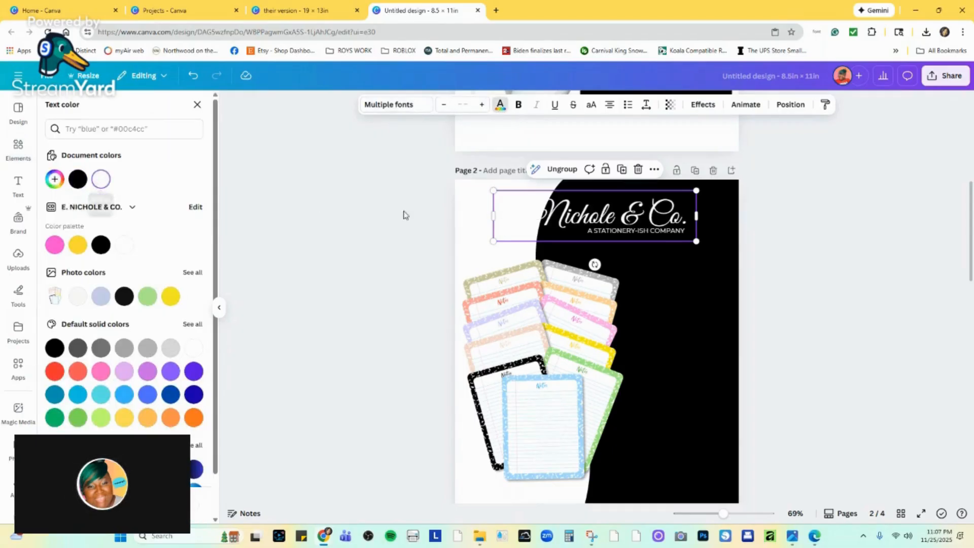
left_click_drag(576, 221, 622, 220)
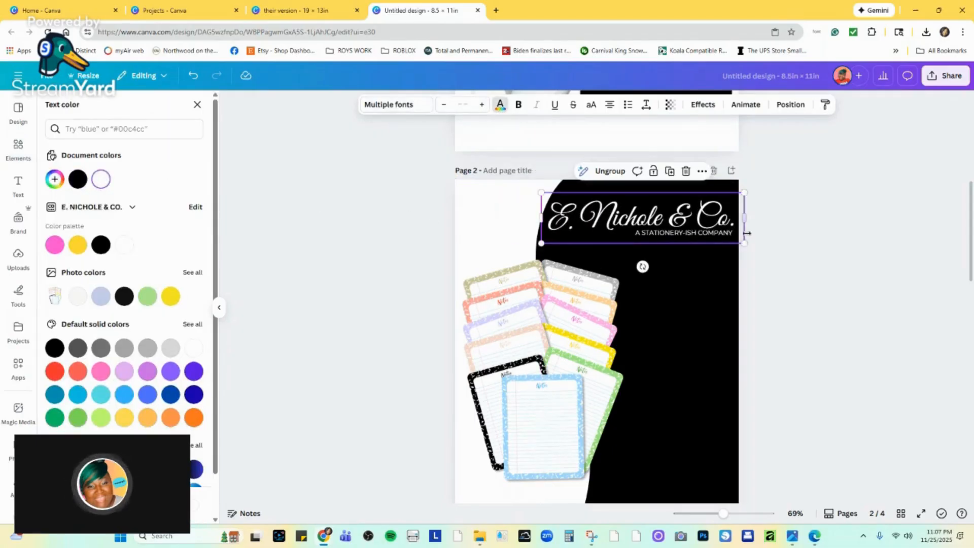
left_click_drag(750, 245, 703, 221)
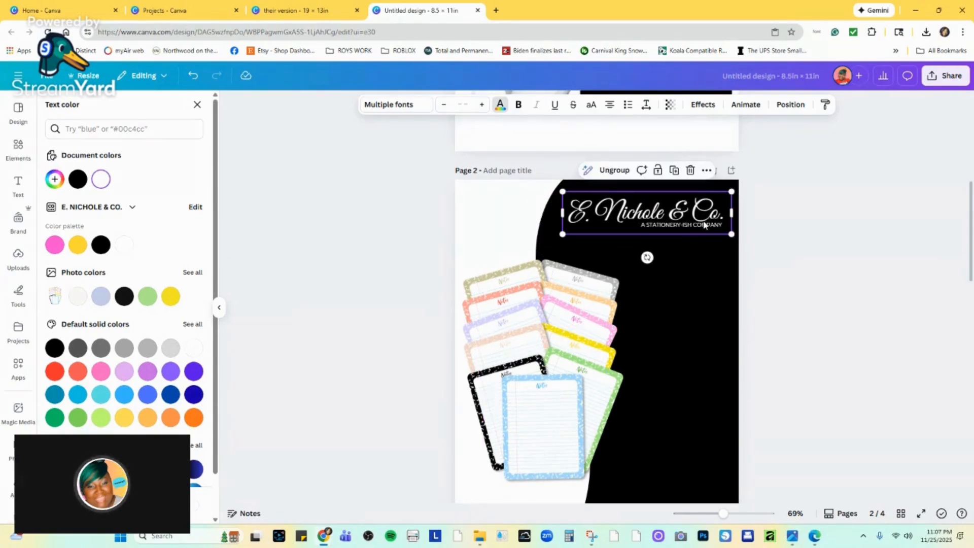
key("Escape")
key("Escape")
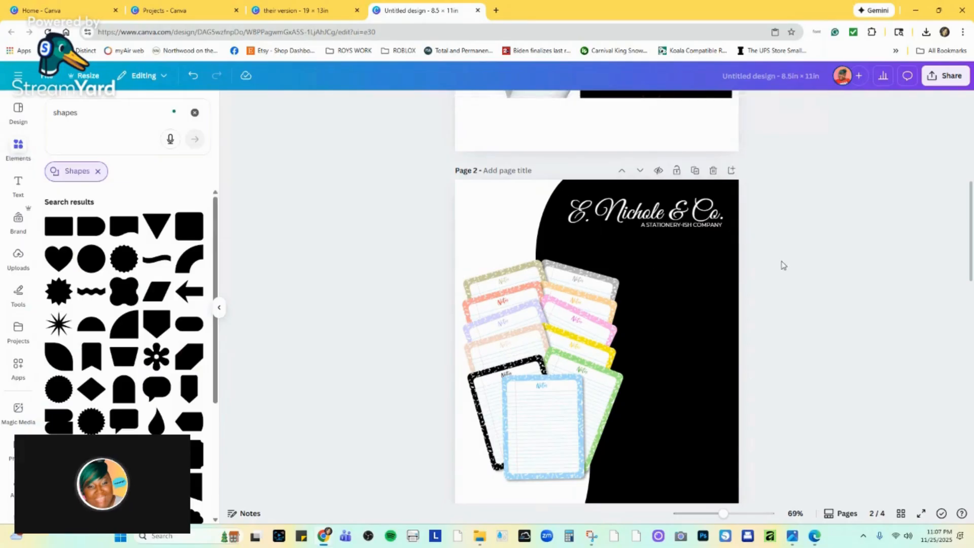
Check the logo text group's transparency and apply the default solid white to its text on page 2.
left_click(725, 227)
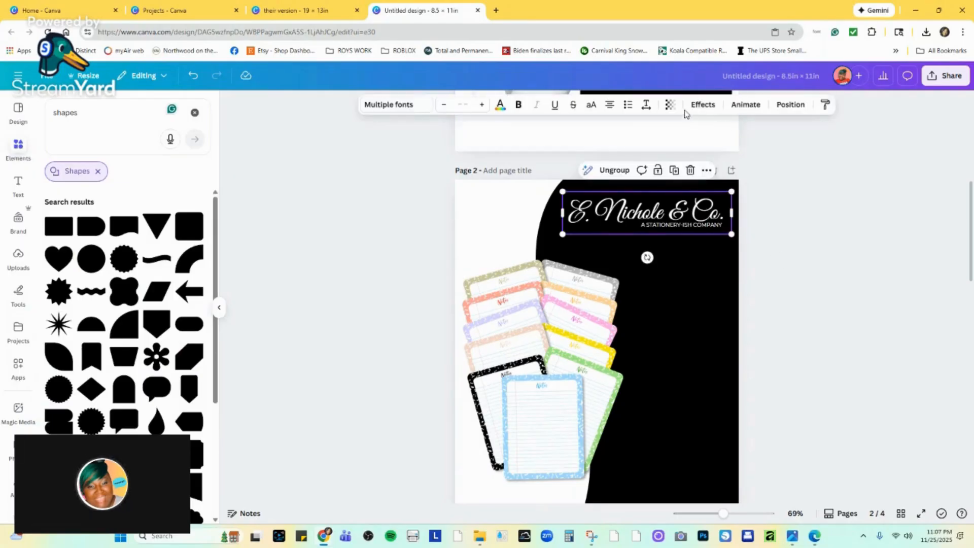
left_click(670, 105)
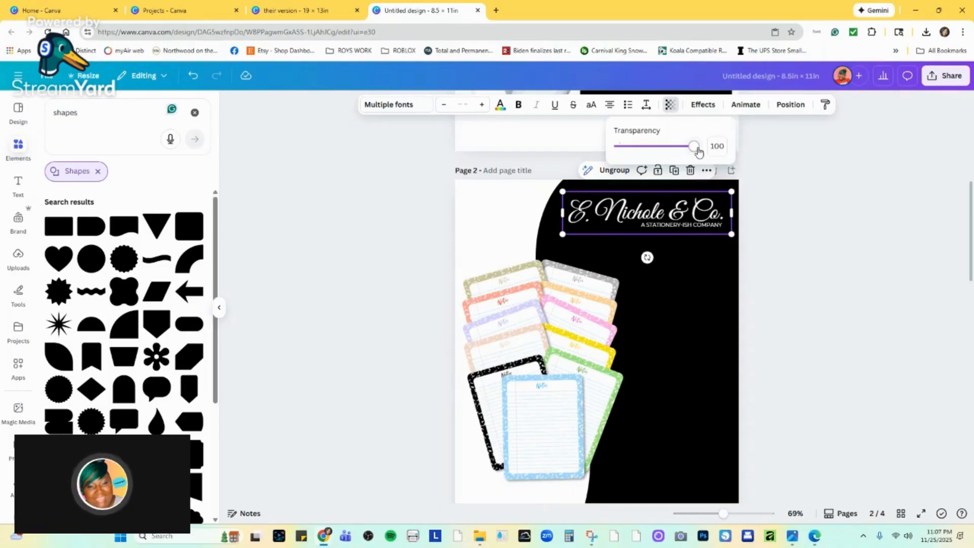
left_click(500, 105)
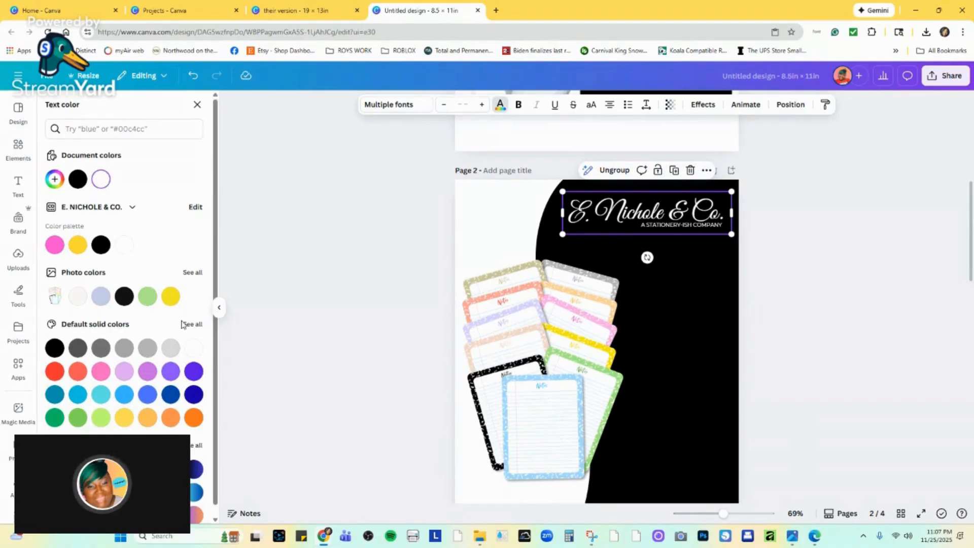
left_click(194, 349)
left_click_drag(722, 513, 742, 514)
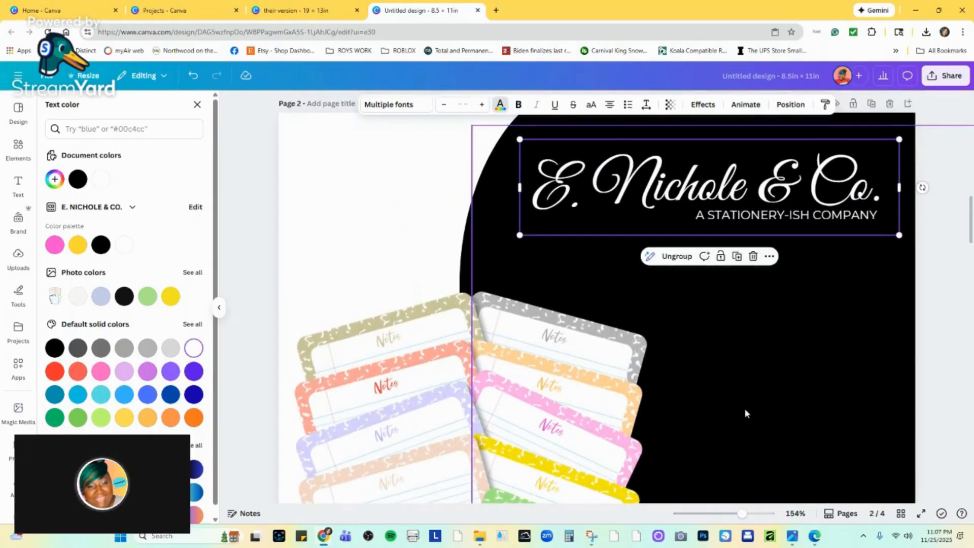
left_click_drag(738, 516, 721, 514)
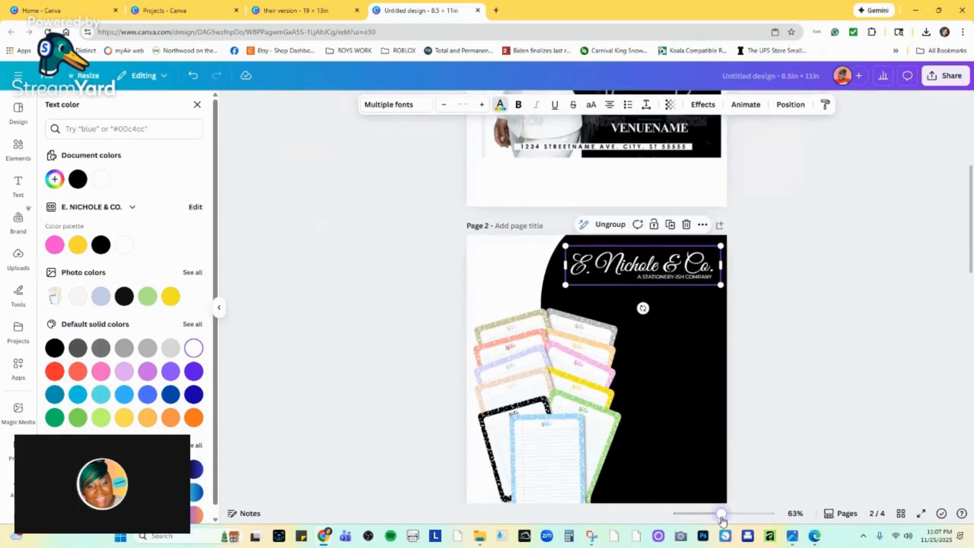
left_click(844, 341)
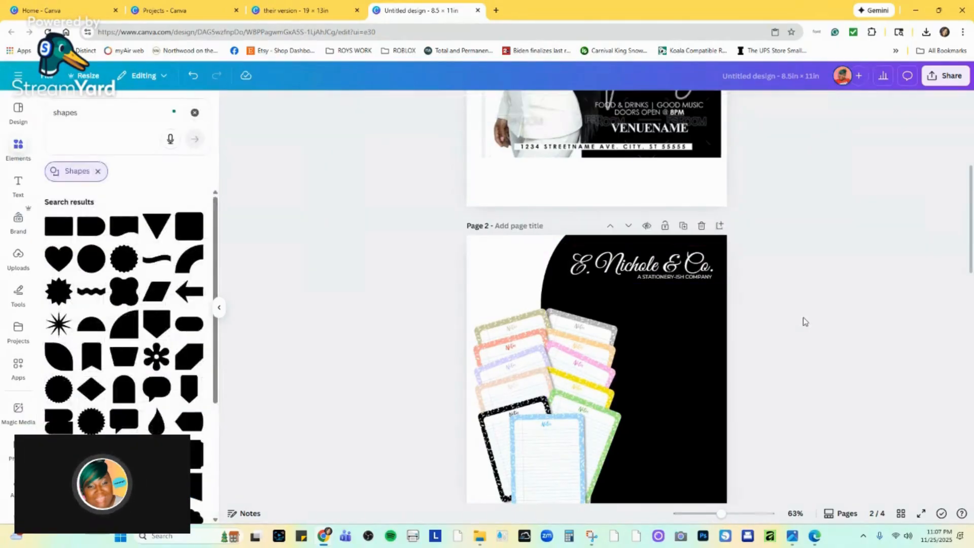
Move the notepad image group on page 3 up and left, off the "IN COLOR COMPOSITION" text.
scroll(796, 326, "down", 2)
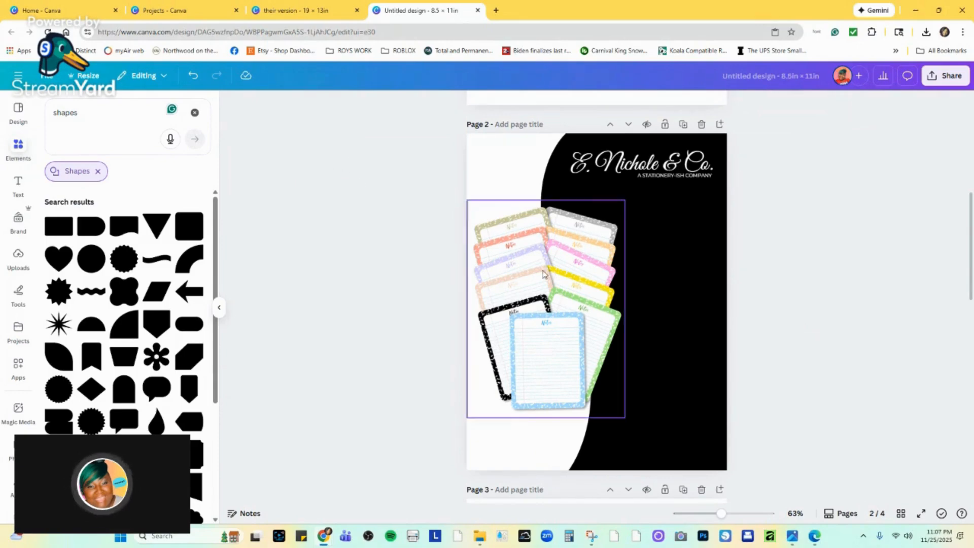
scroll(542, 274, "down", 8)
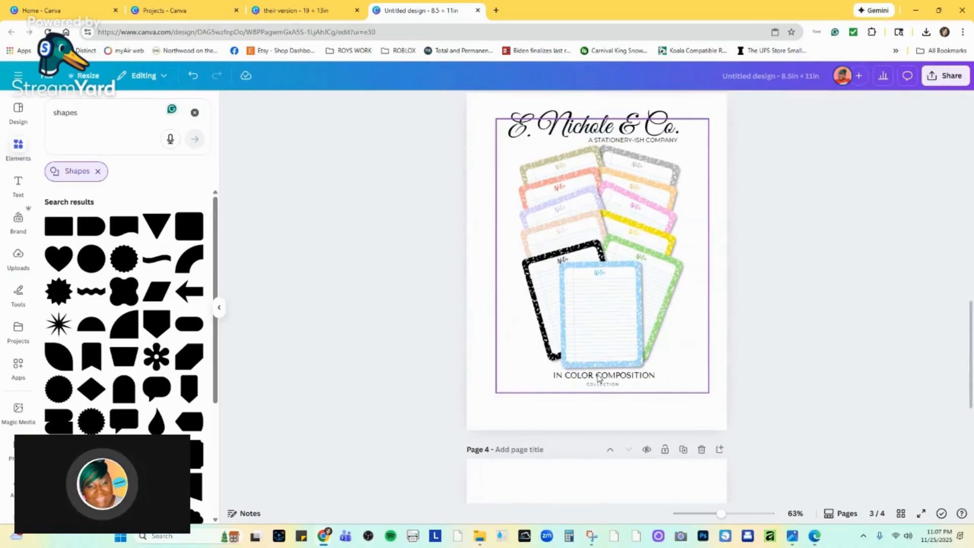
left_click(601, 378)
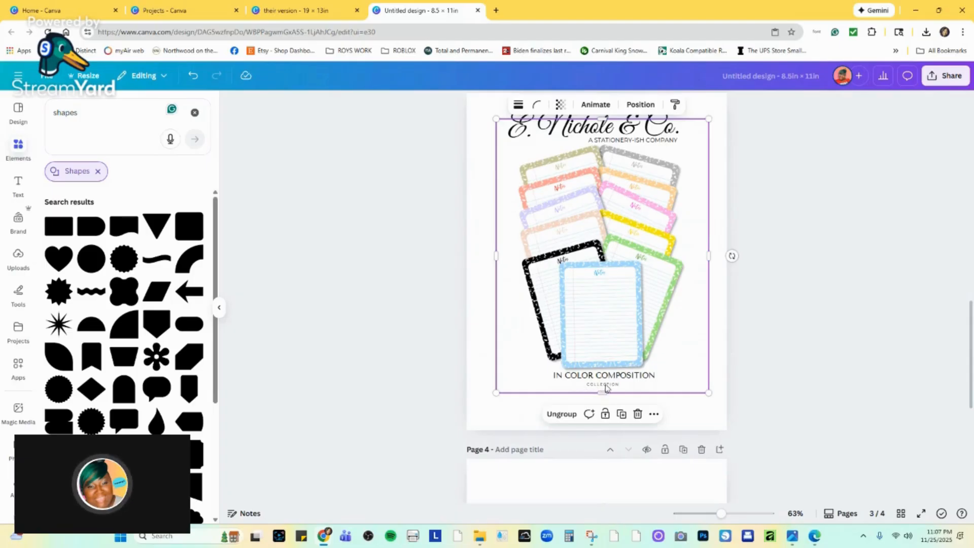
right_click(605, 388)
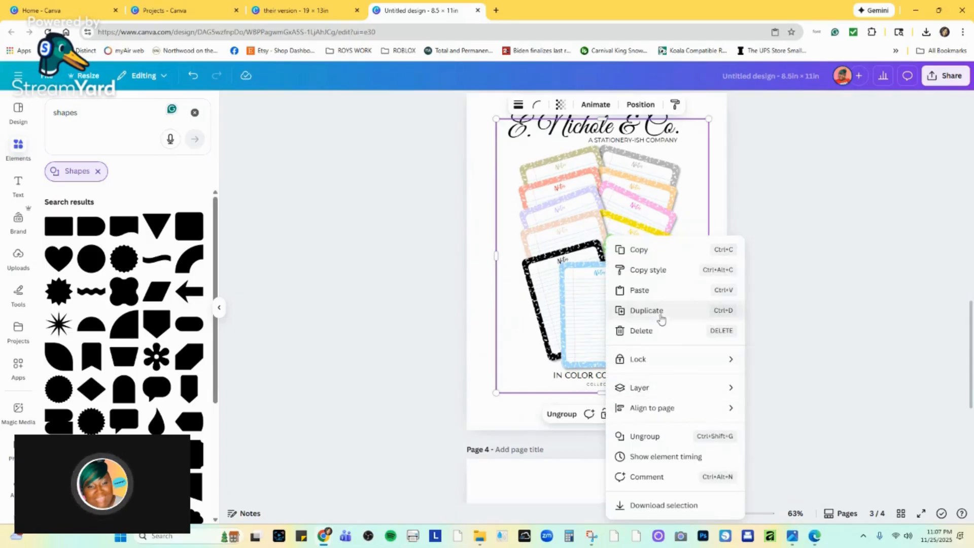
left_click(570, 321)
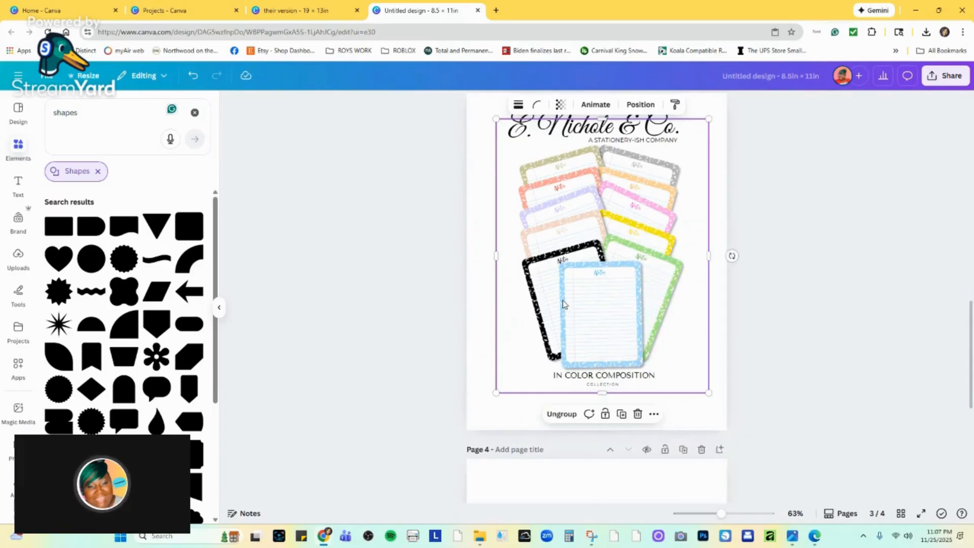
left_click(719, 223)
left_click_drag(637, 356, 611, 314)
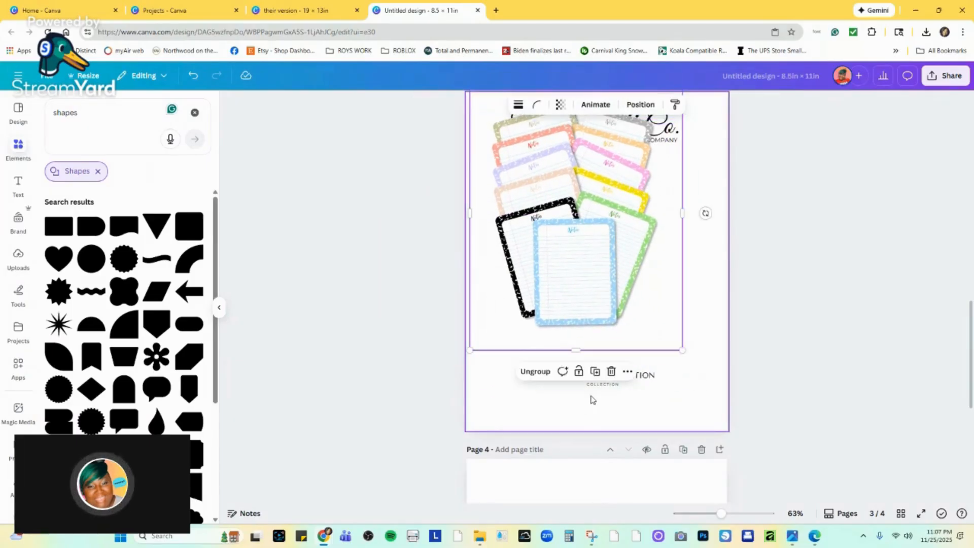
left_click(553, 374)
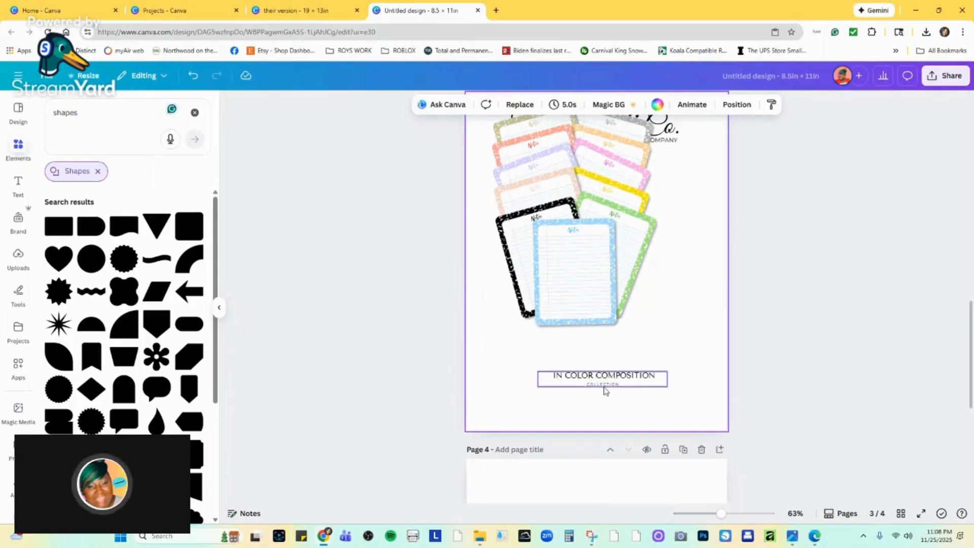
Copy the "IN COLOR COMPOSITION COLLECTION" text group from page 3 and paste it onto page 2.
left_click(604, 388)
right_click(605, 388)
left_click(637, 249)
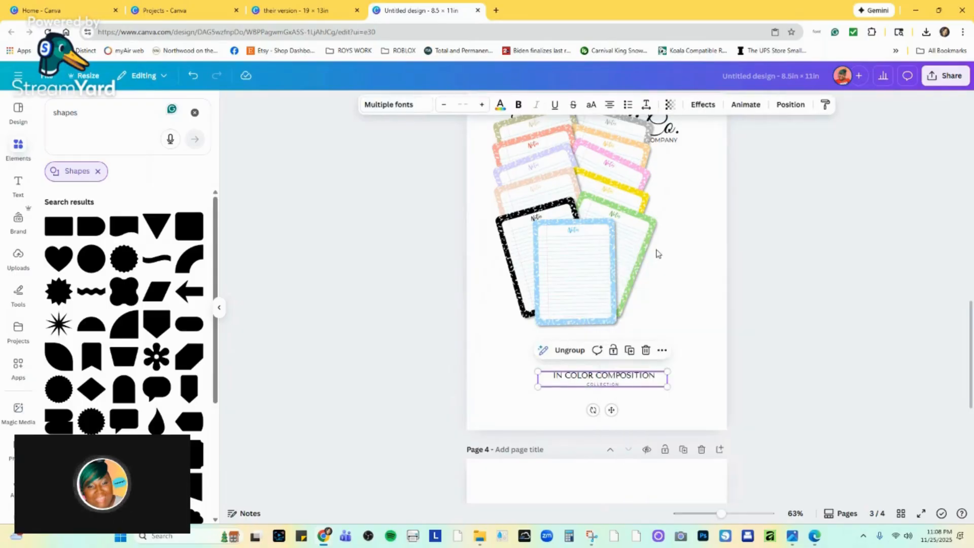
scroll(654, 252, "up", 5)
left_click(644, 301)
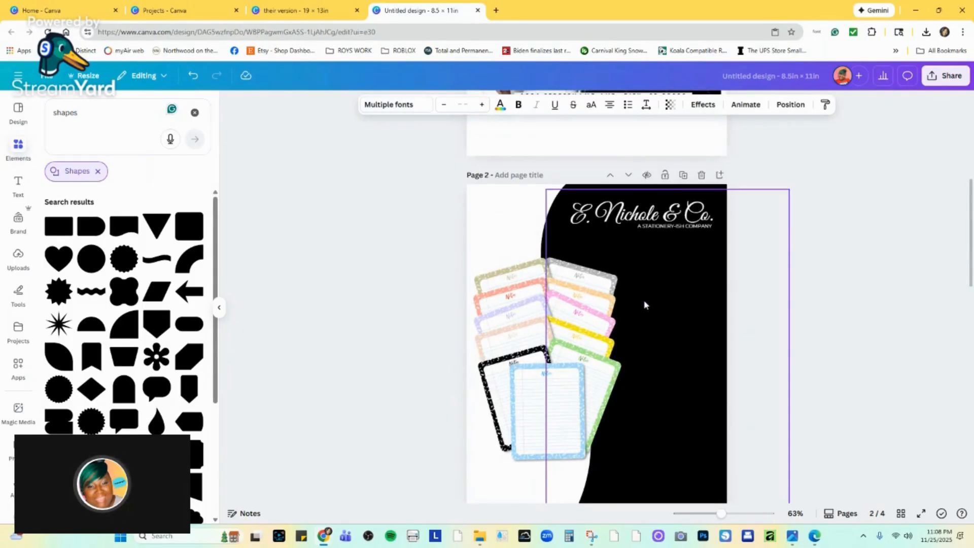
right_click(655, 304)
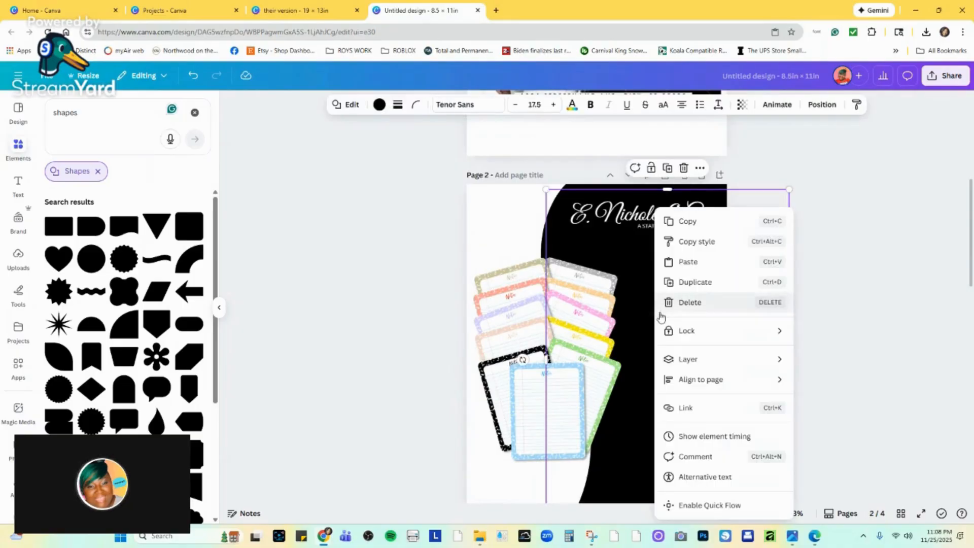
left_click(689, 261)
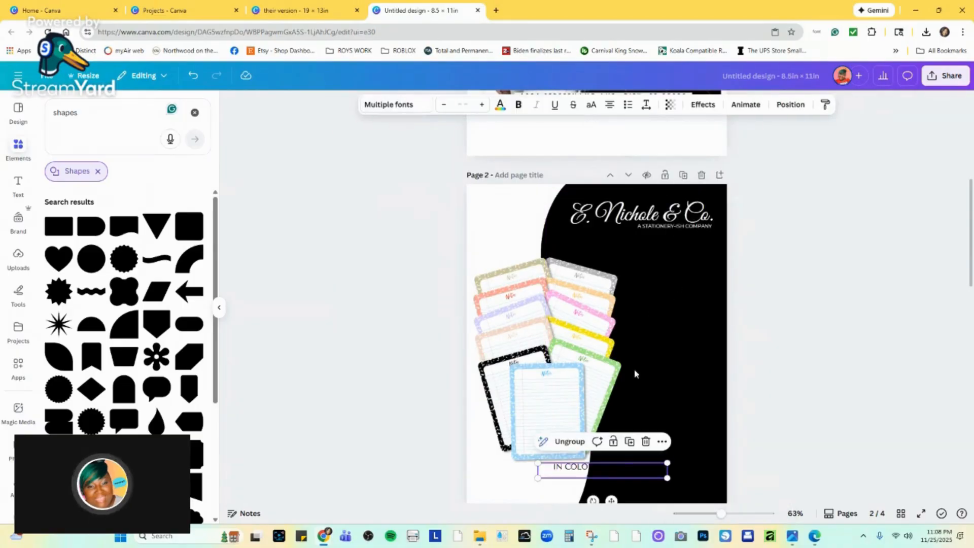
Recolour the pasted collection text white and move it onto the black area beside the notepads.
left_click(500, 105)
left_click(192, 349)
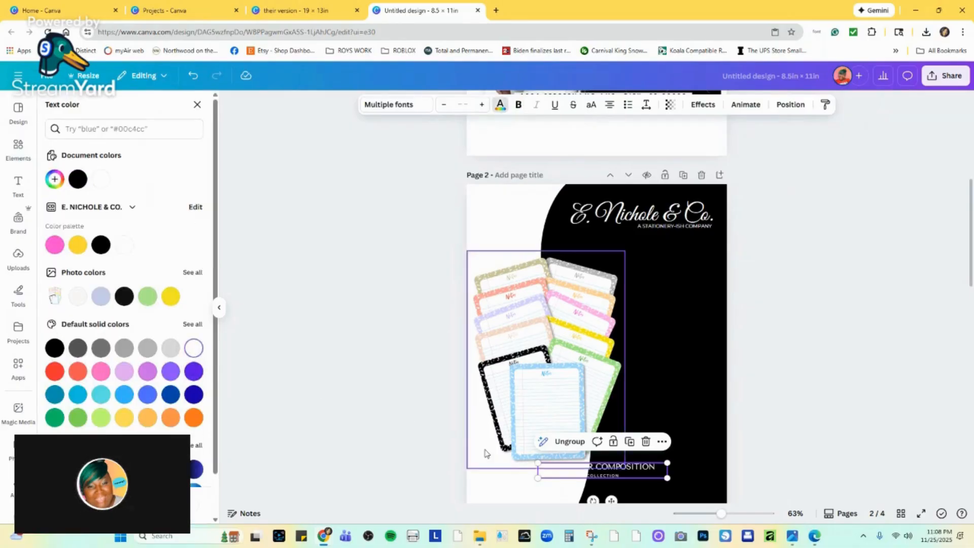
left_click_drag(604, 469, 662, 322)
Shrink the notepad image on page 2 and move it slightly up and right.
left_click(611, 264)
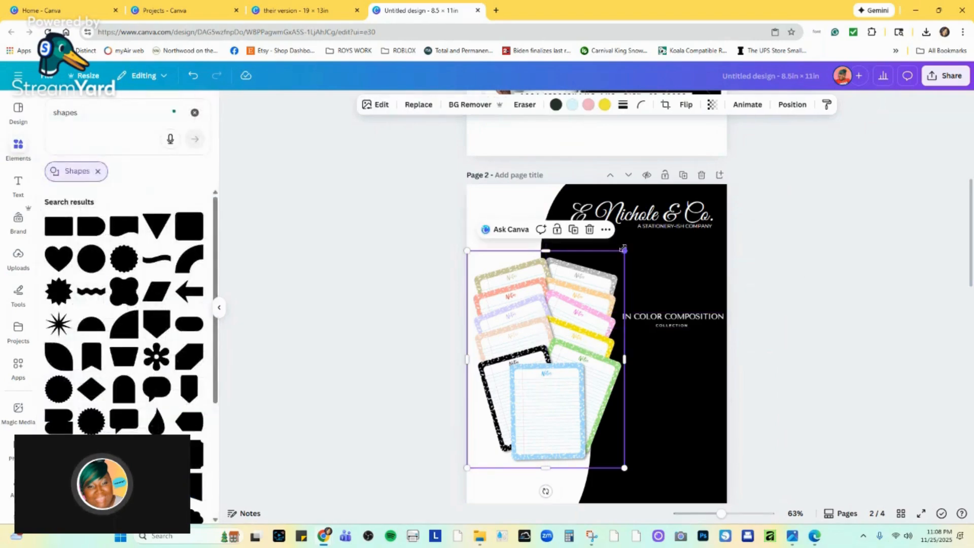
left_click_drag(619, 256, 601, 280)
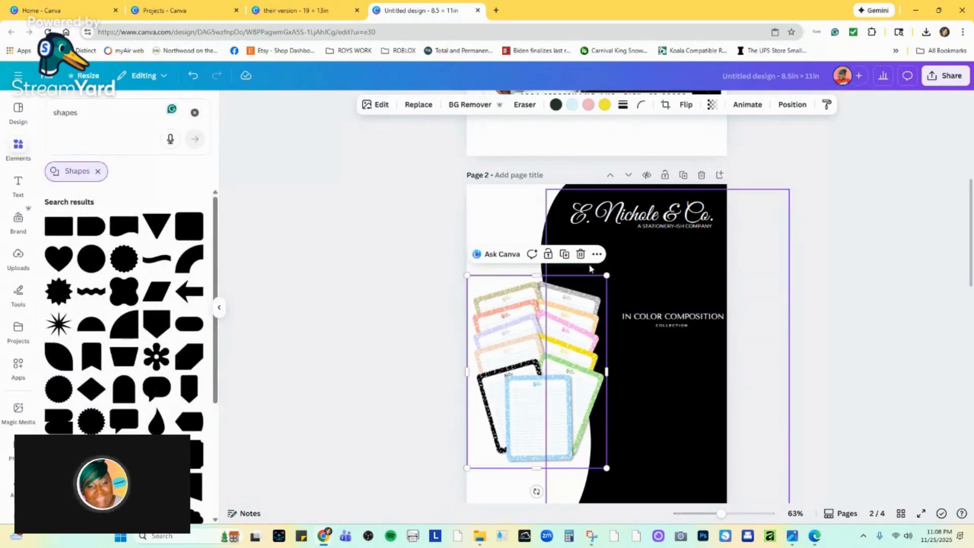
left_click_drag(552, 313, 557, 290)
Move the collection text group below the notepads, across the wave's edge, and enlarge it.
left_click(667, 319)
left_click_drag(667, 319, 591, 461)
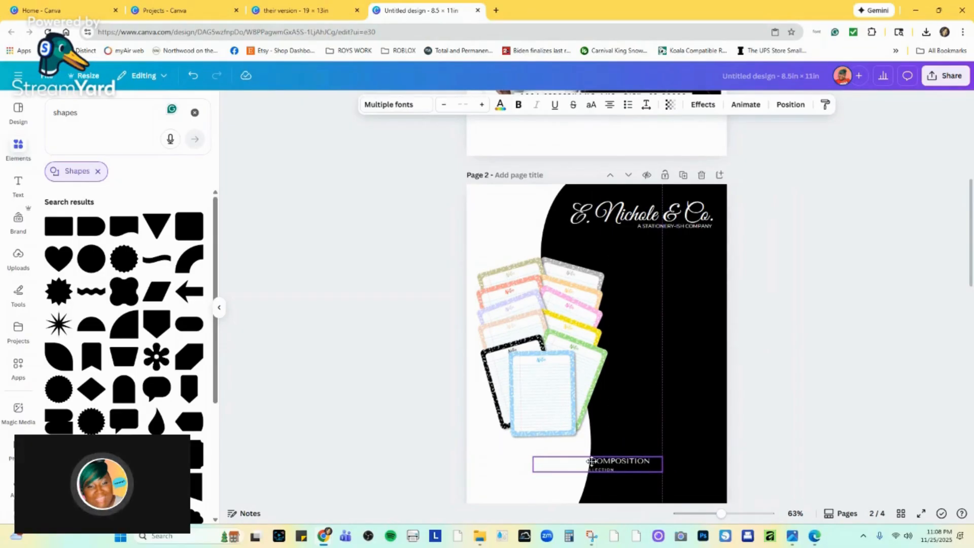
left_click_drag(592, 461, 592, 462)
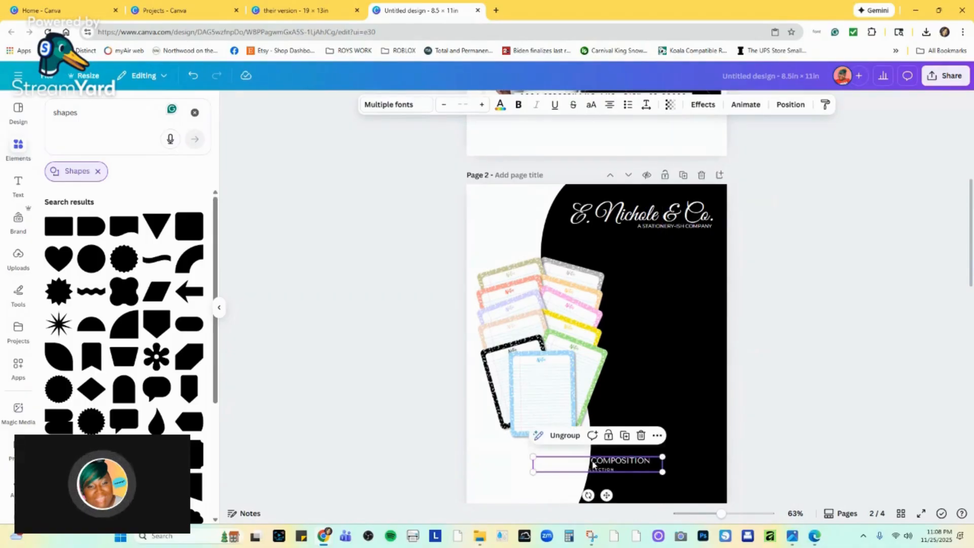
left_click(594, 464)
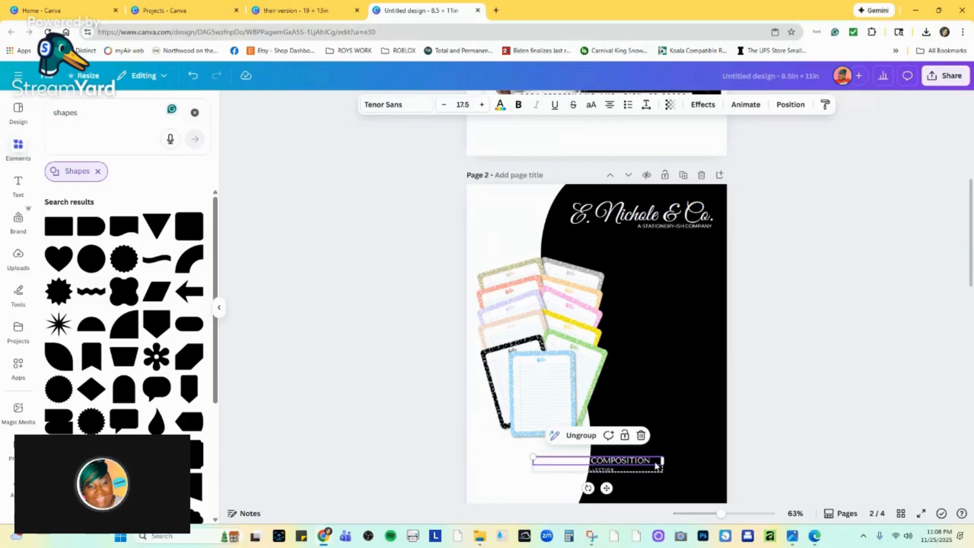
left_click(695, 460)
left_click(634, 463)
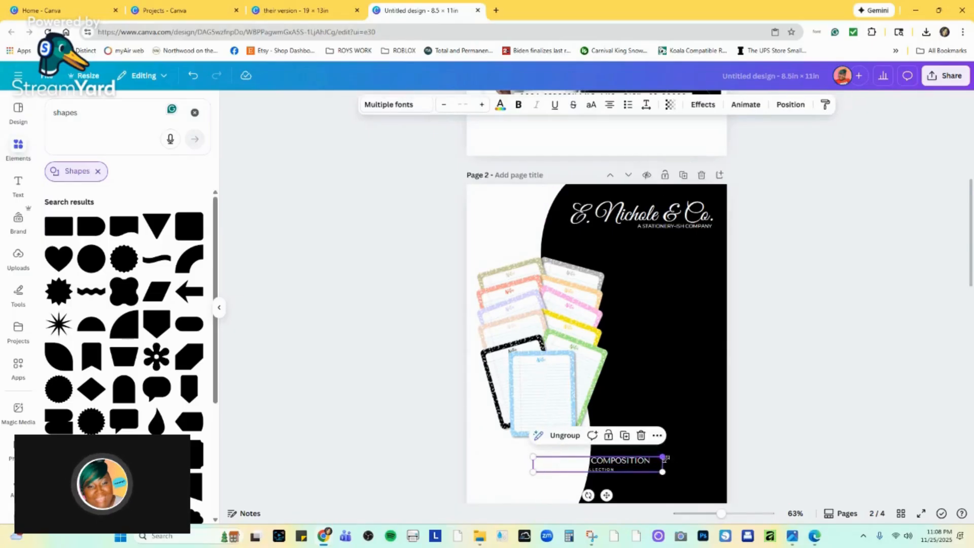
left_click_drag(666, 458, 637, 480)
Enlarge the notepad image and raise it clear of the collection text, and nudge that text group slightly up and left.
left_click(584, 369)
left_click(592, 406)
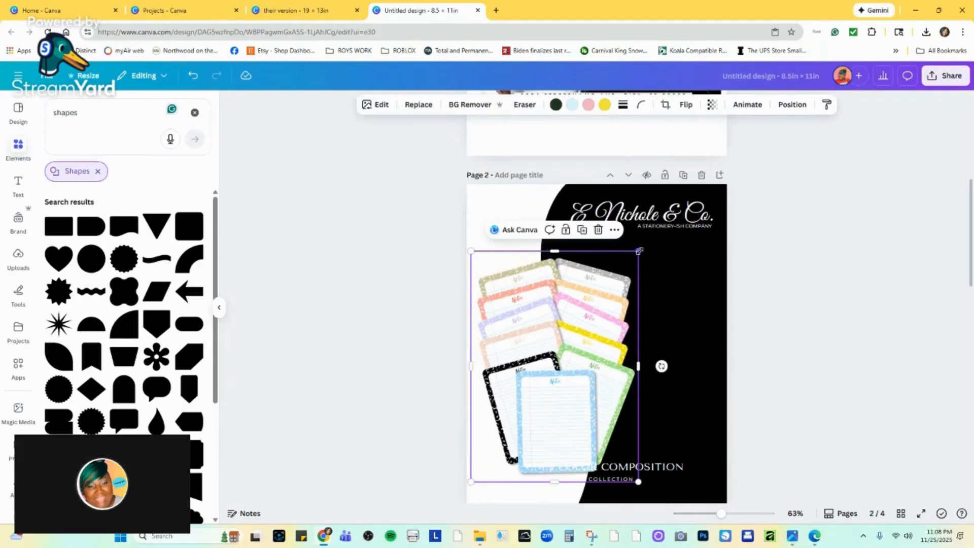
left_click_drag(639, 250, 640, 246)
left_click_drag(566, 296, 562, 275)
left_click(608, 477)
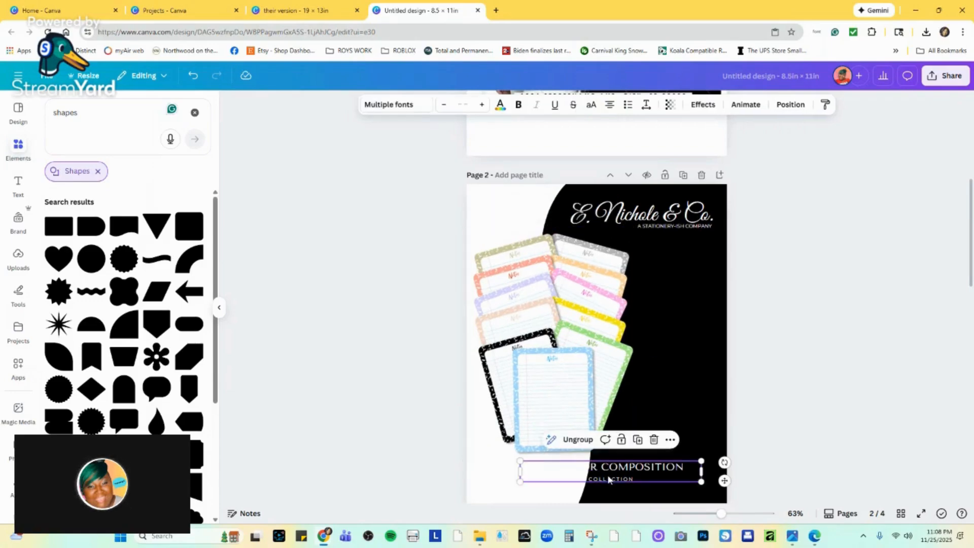
left_click_drag(615, 471, 605, 468)
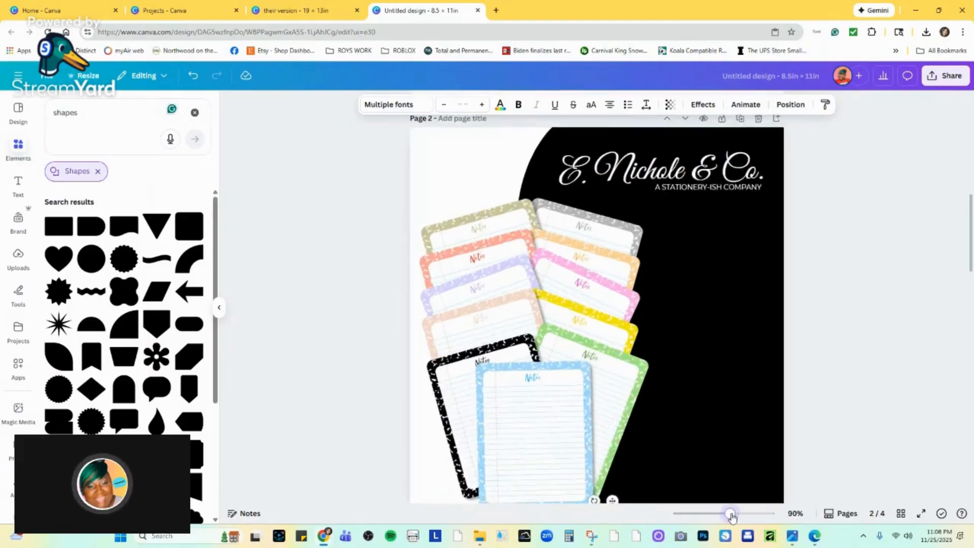
Try a black-and-white linear gradient on the collection text below the notepads, in the vertical style with black on top.
left_click_drag(721, 513, 739, 514)
scroll(475, 375, "down", 5)
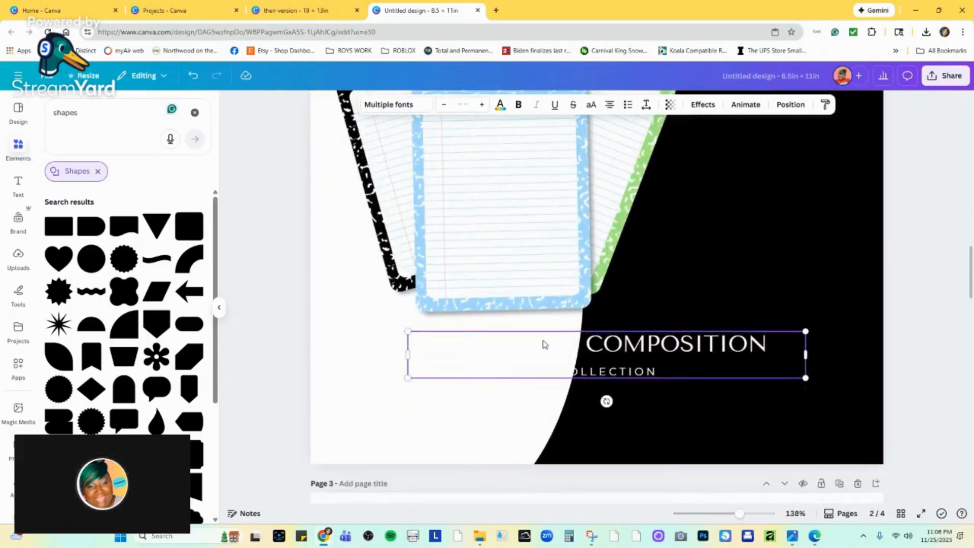
left_click(501, 105)
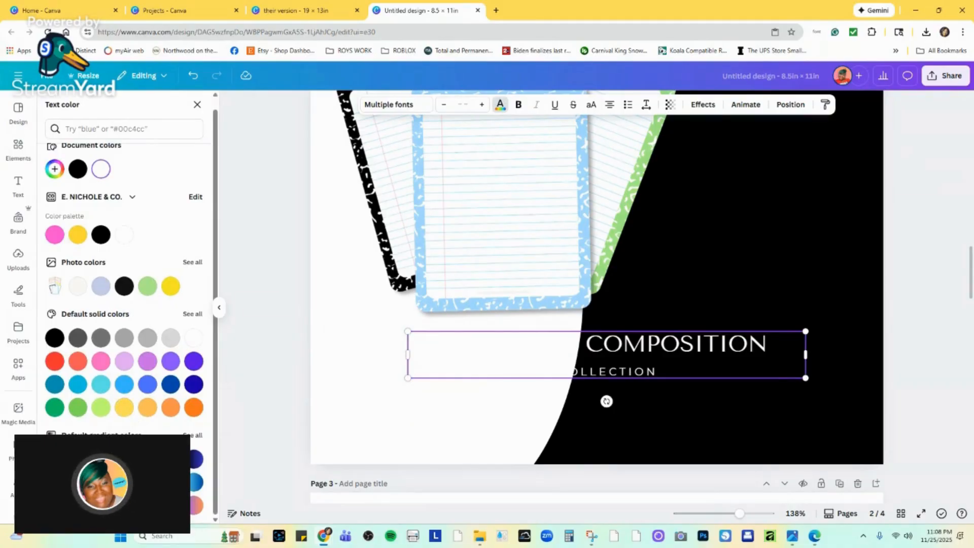
left_click(55, 459)
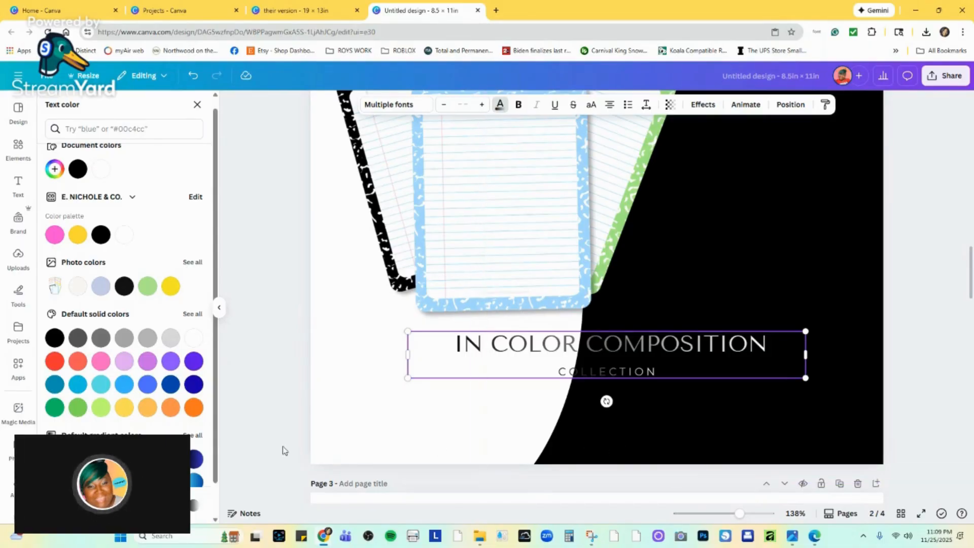
left_click(55, 168)
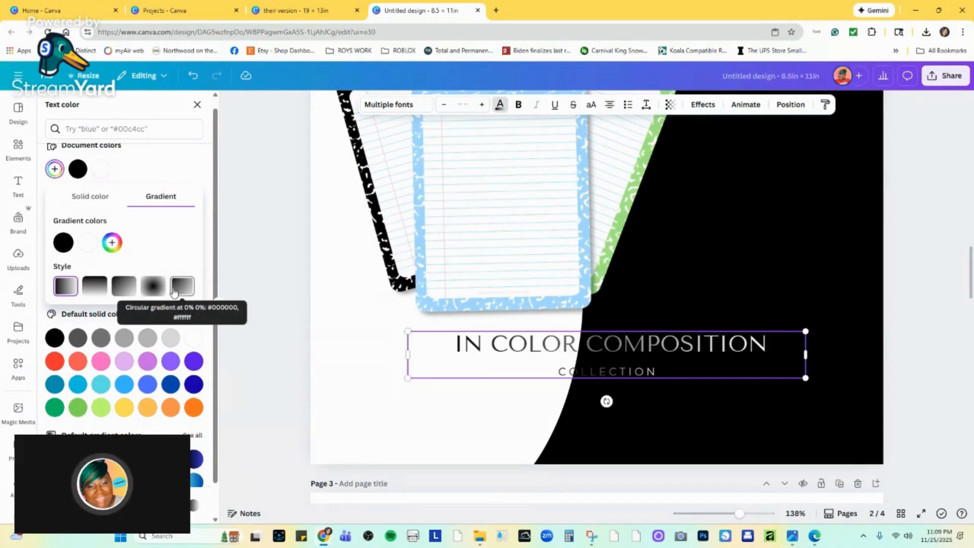
left_click(98, 290)
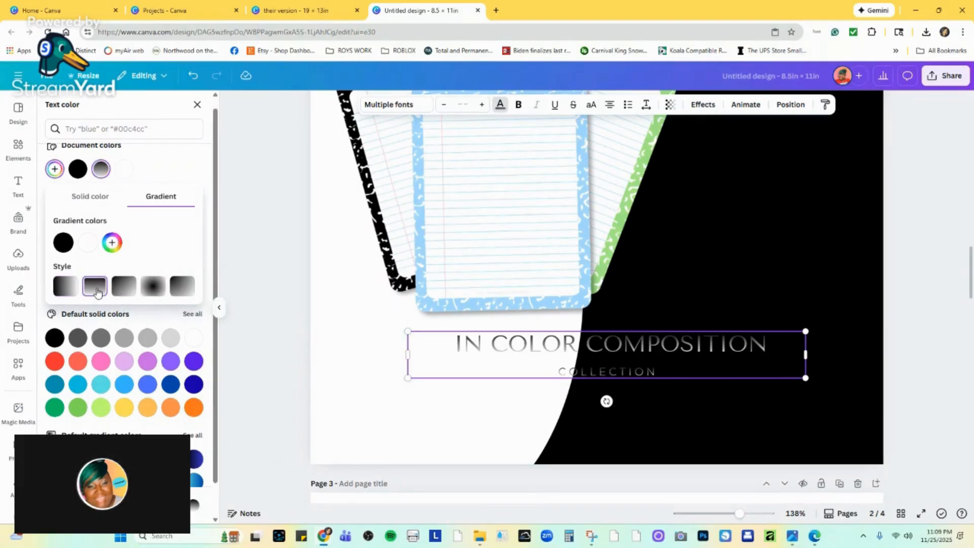
Reverse the text gradient so white comes first, add a third stop in #F1EDED and delete it, and view the whole page.
left_click_drag(88, 242, 65, 245)
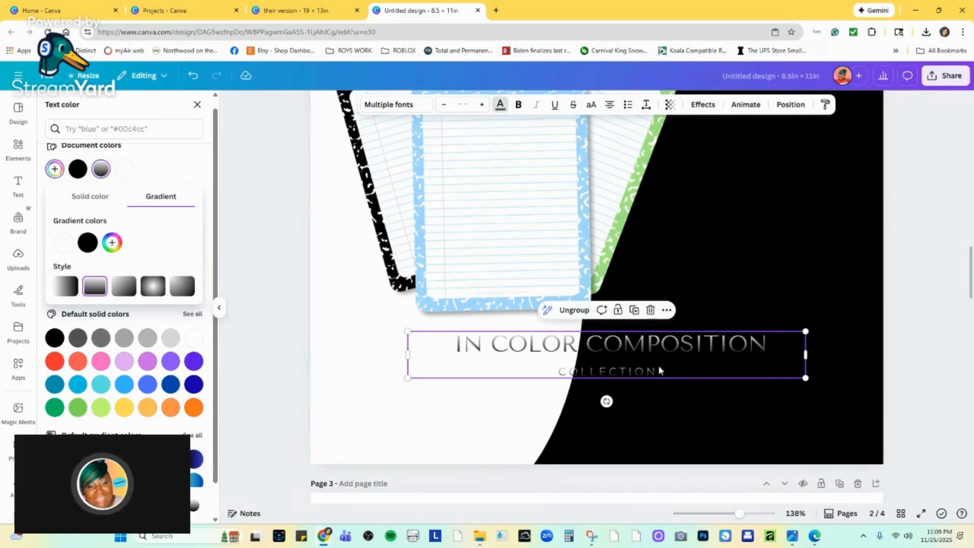
left_click(111, 243)
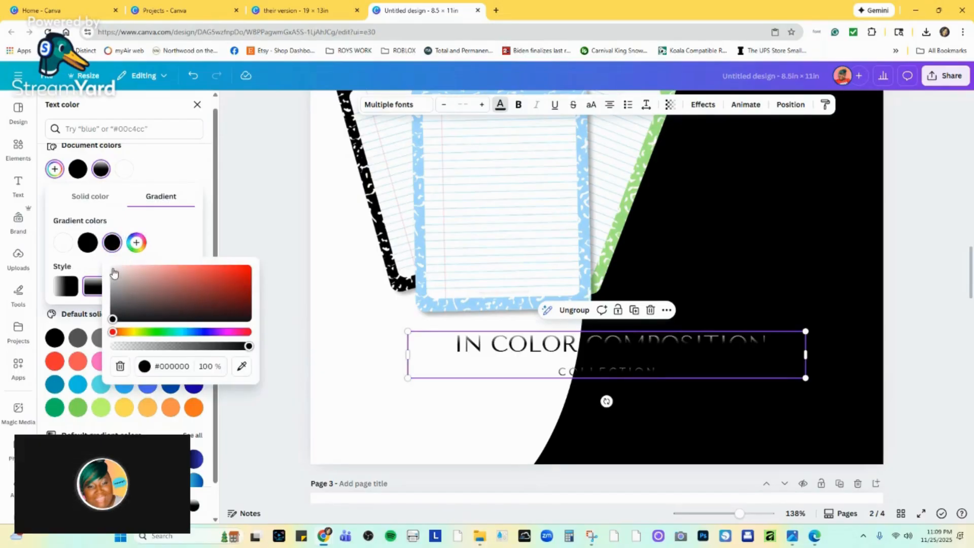
left_click(114, 271)
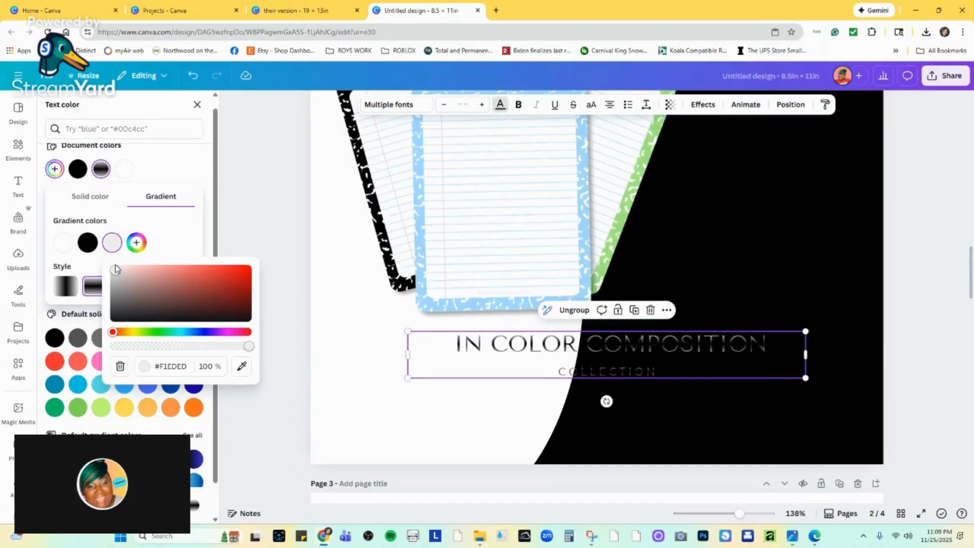
left_click(120, 368)
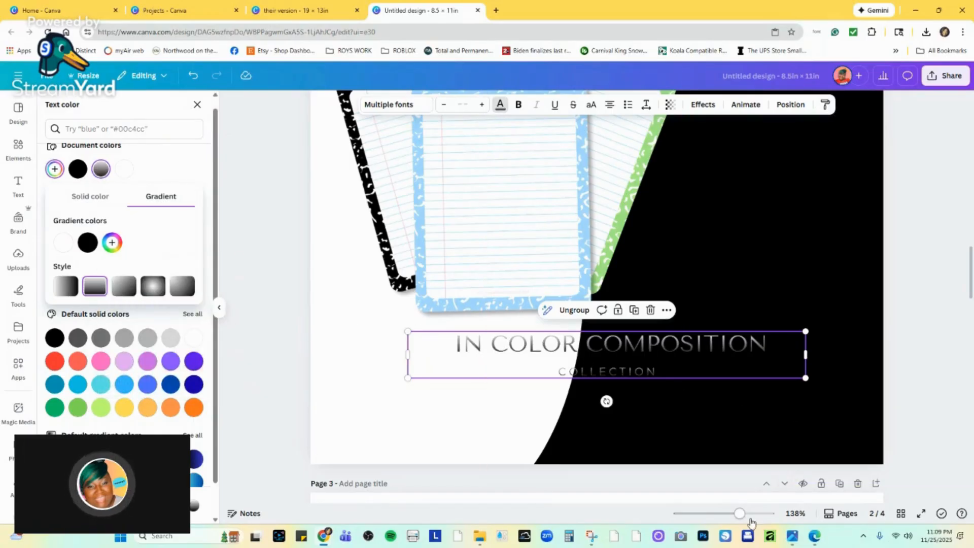
left_click_drag(740, 514, 710, 514)
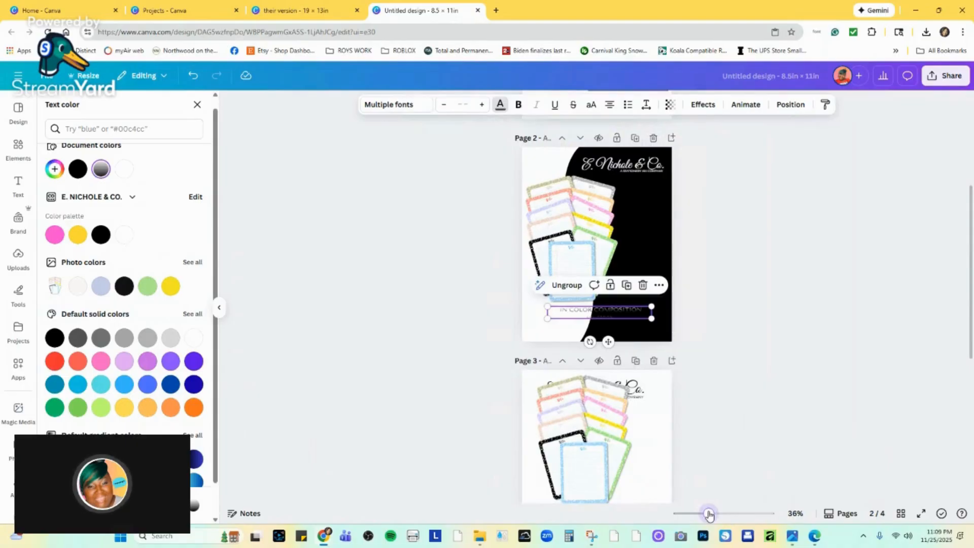
left_click(742, 445)
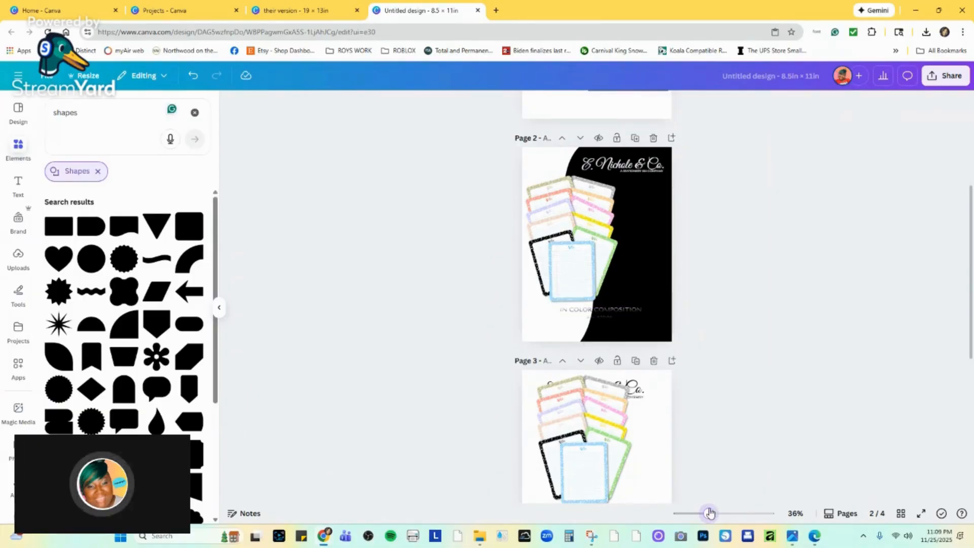
Duplicate the collection text group just below the original, nudge the original slightly up and left, and ungroup the lower copy.
left_click_drag(708, 513, 747, 513)
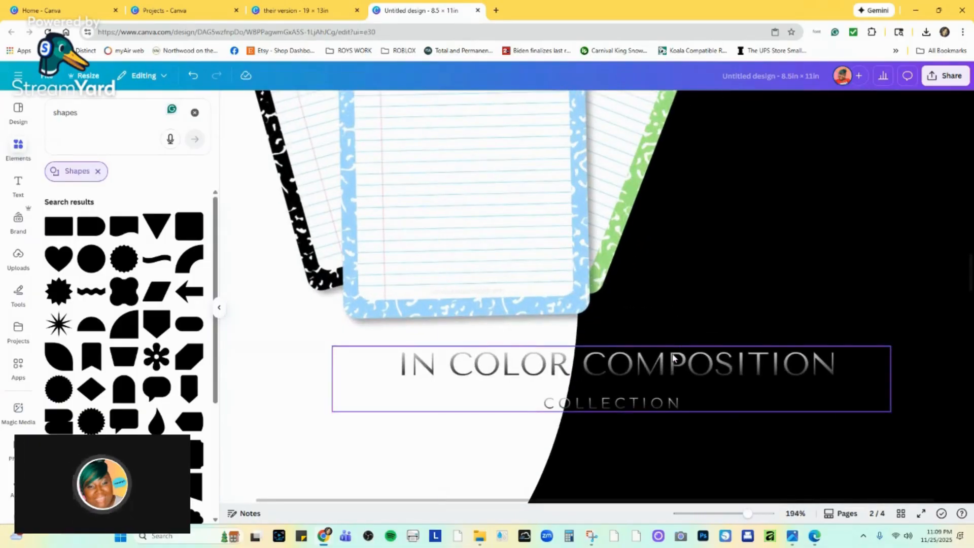
left_click_drag(674, 359, 661, 420, "alt")
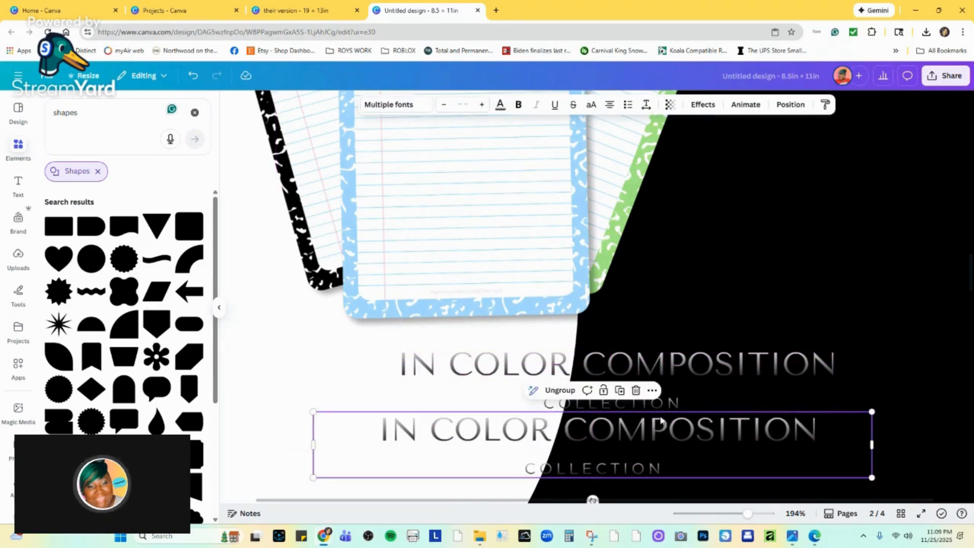
mouse_move(683, 365)
left_mouse_down()
mouse_move(669, 362)
mouse_move(680, 360)
mouse_move(673, 350)
left_mouse_up()
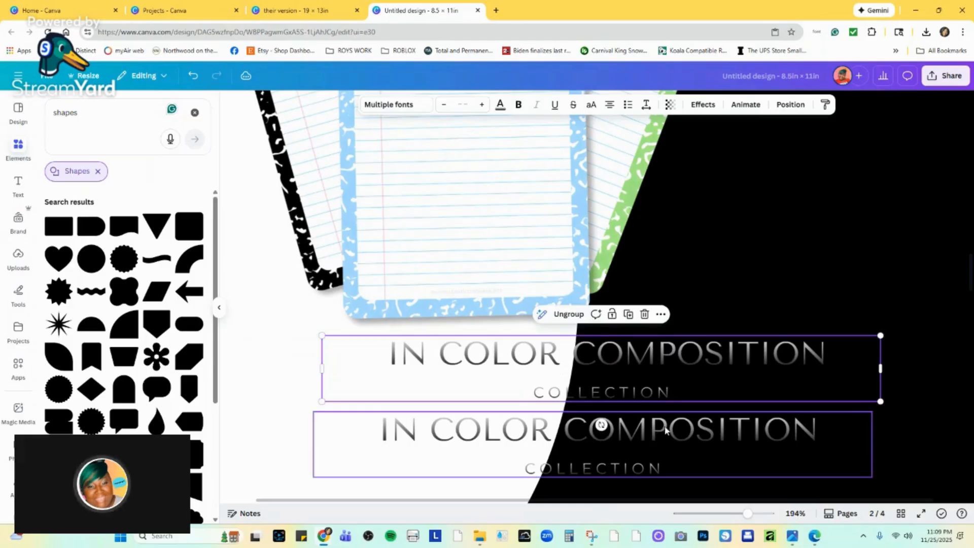
left_click(665, 429)
scroll(664, 430, "down", 4)
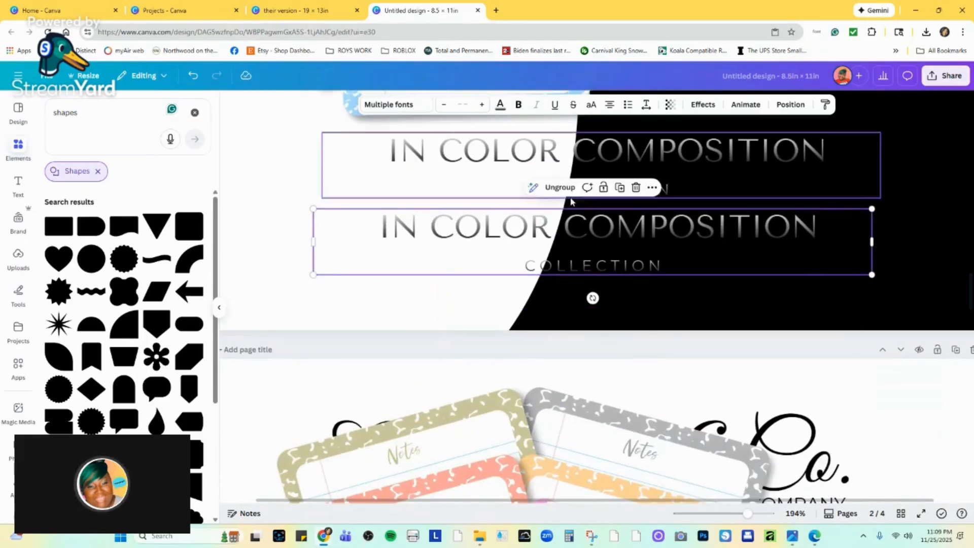
left_click(564, 189)
left_click(710, 263)
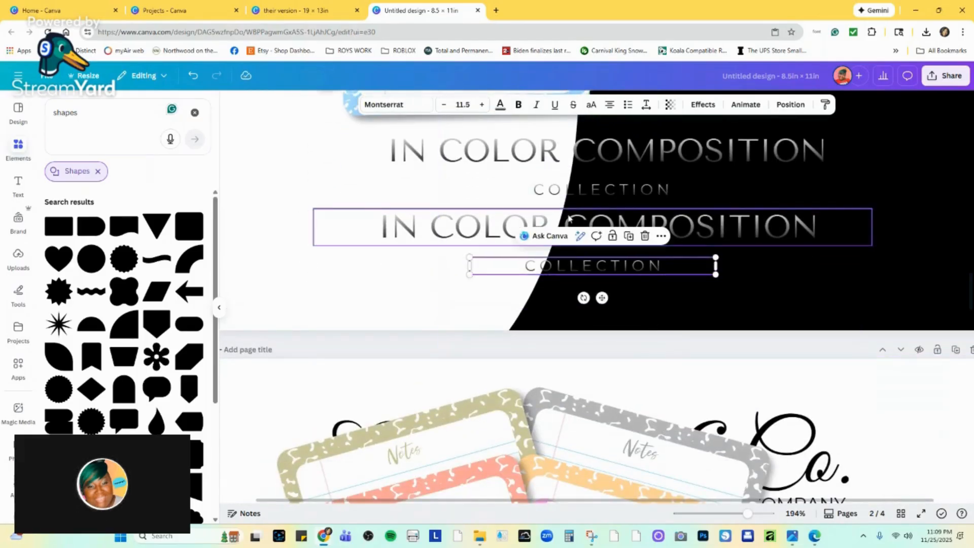
In the lower copy's title, colour "IN COLOR" solid black and "COMPOSITION" white.
left_click(551, 218)
double_click(547, 226)
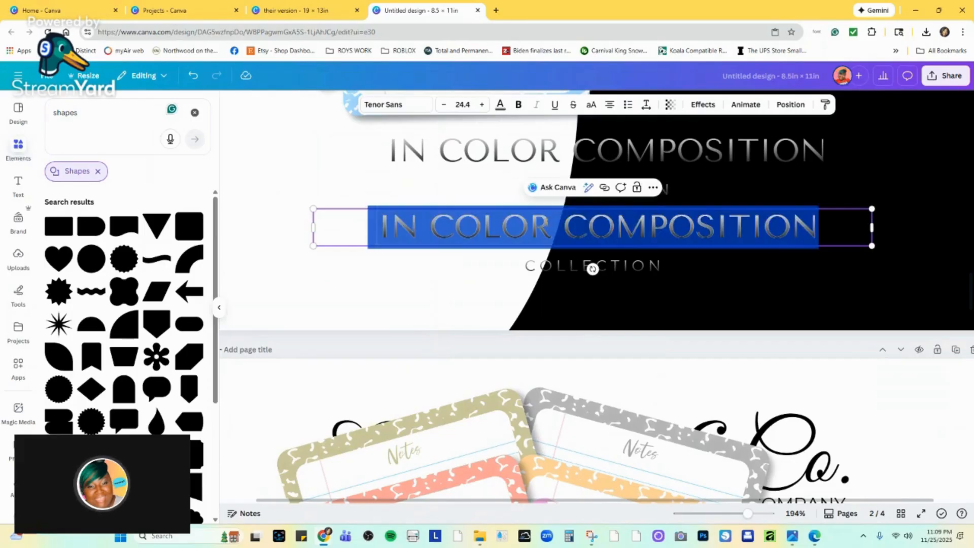
left_click_drag(551, 226, 378, 225)
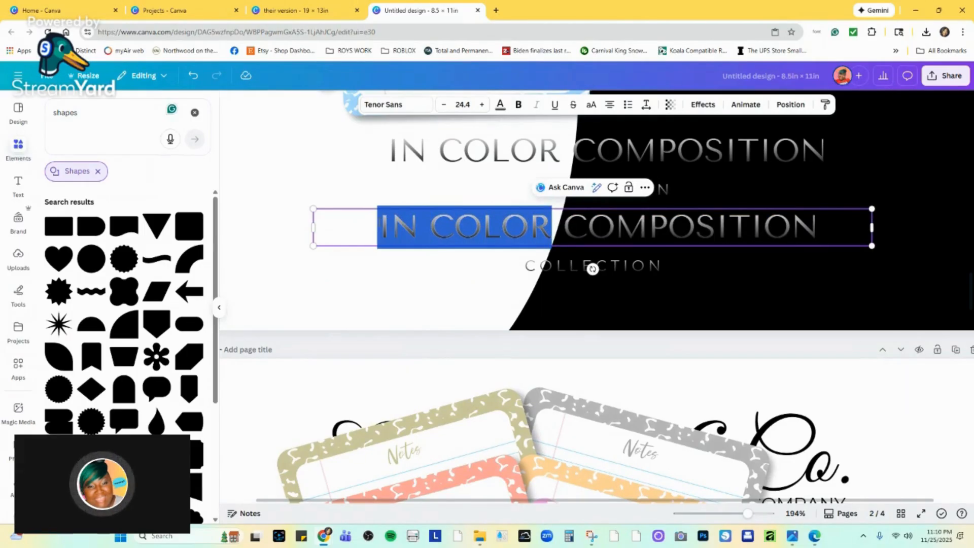
left_click(499, 105)
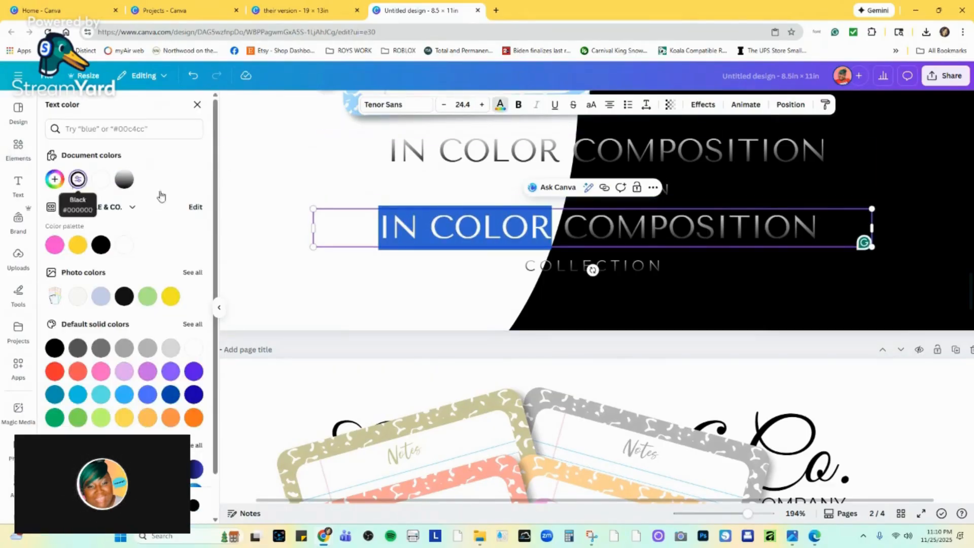
left_click_drag(564, 228, 818, 232)
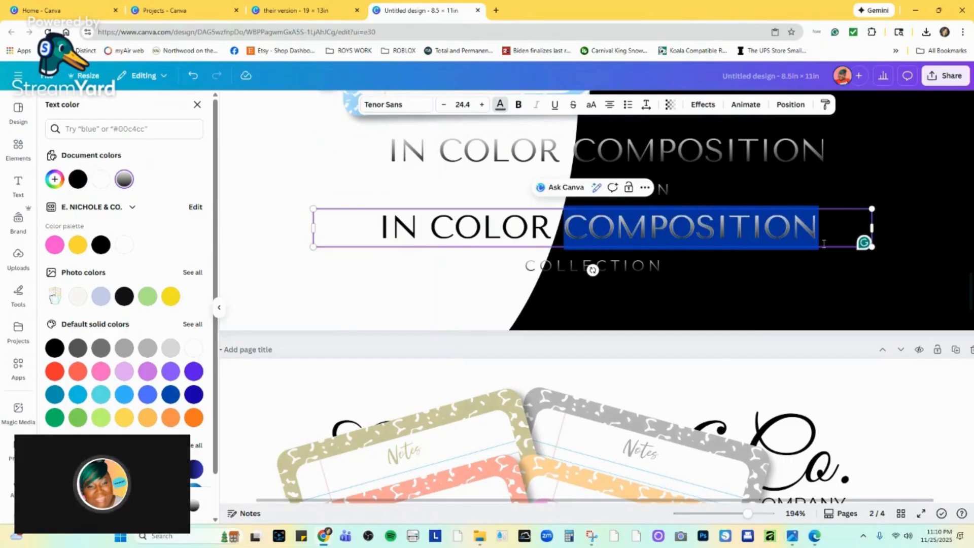
left_click(101, 180)
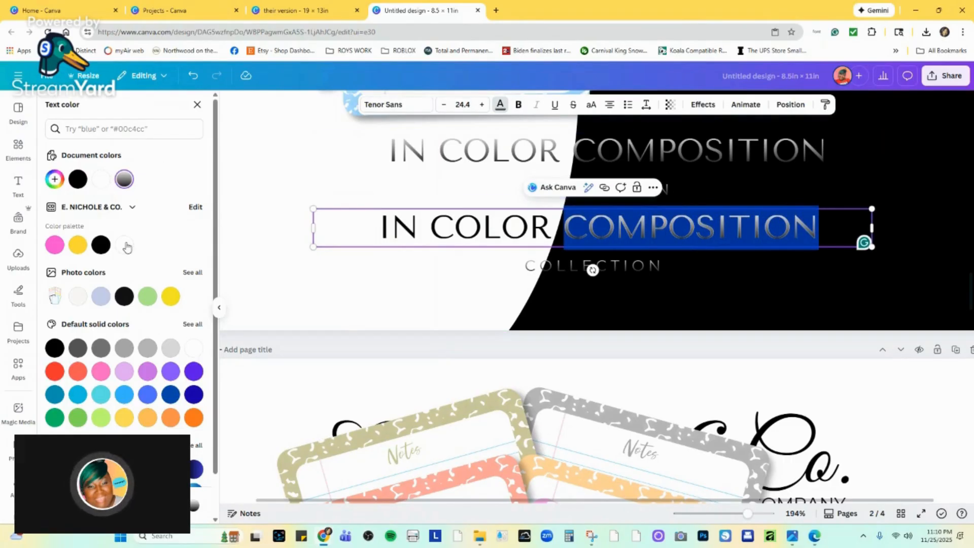
Narrow the lower "COLLECTION" text box and recentre it under the title, and delete the original gradient text group.
left_click(572, 272)
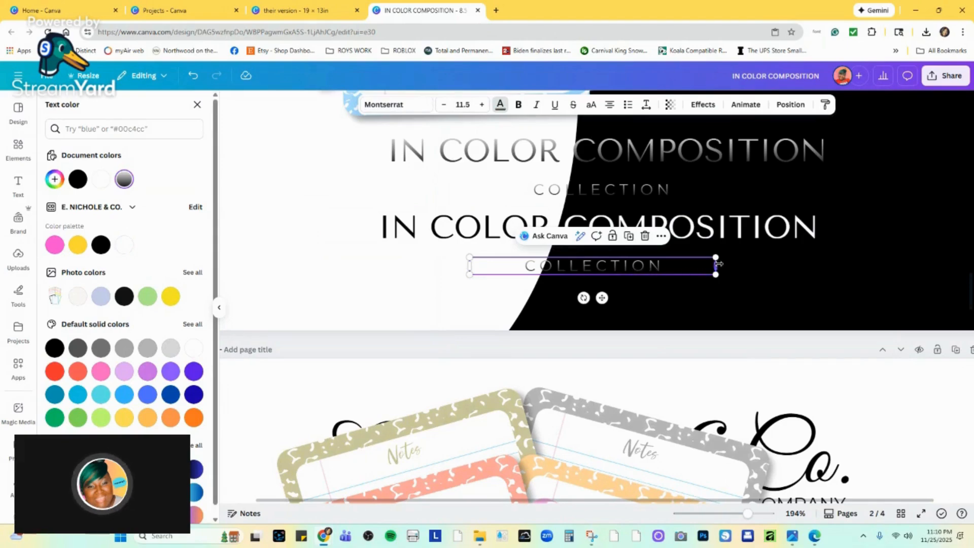
left_click_drag(716, 264, 622, 265)
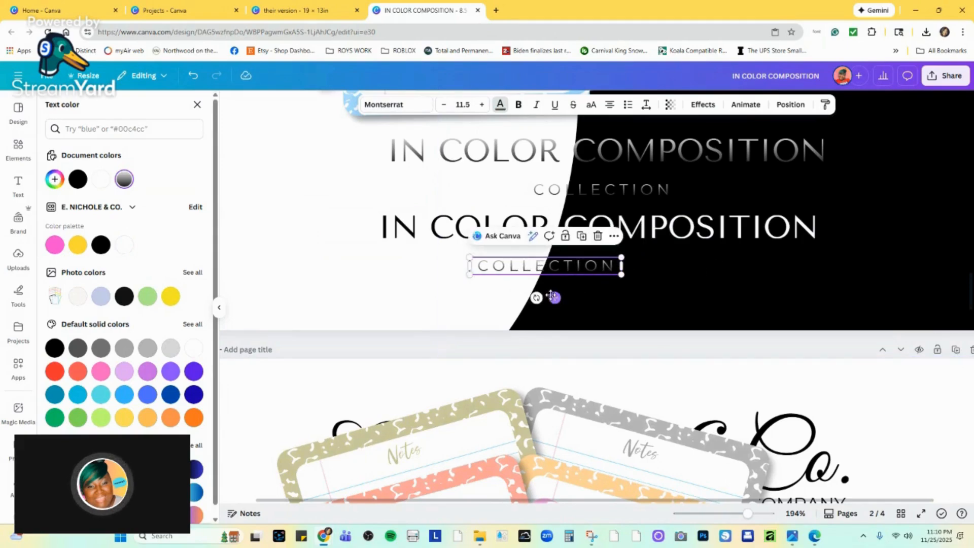
left_click_drag(552, 296, 605, 298)
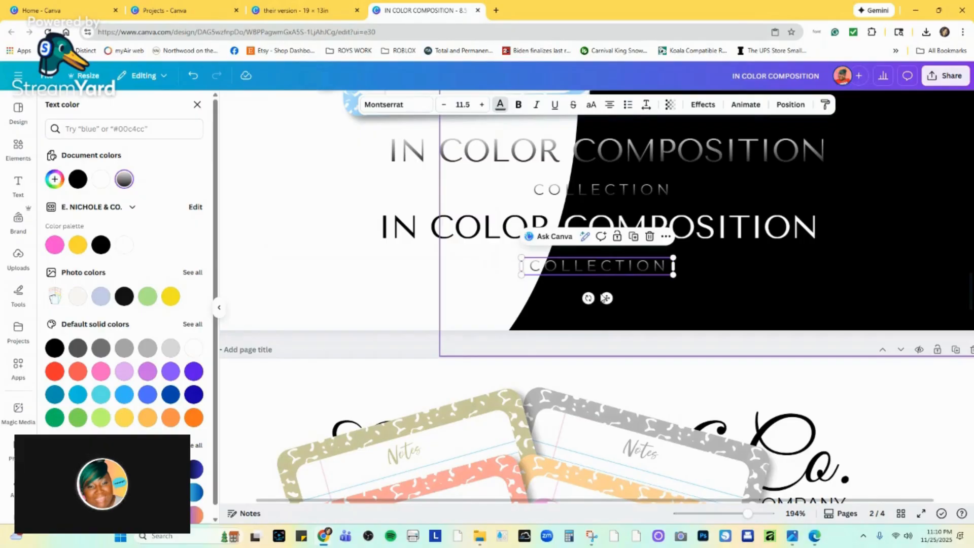
left_click(632, 164)
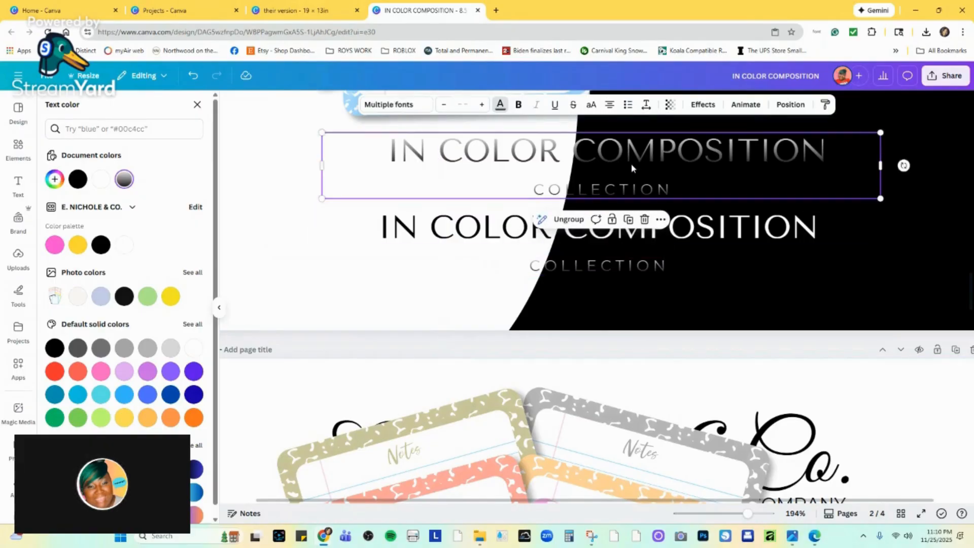
left_click(644, 219)
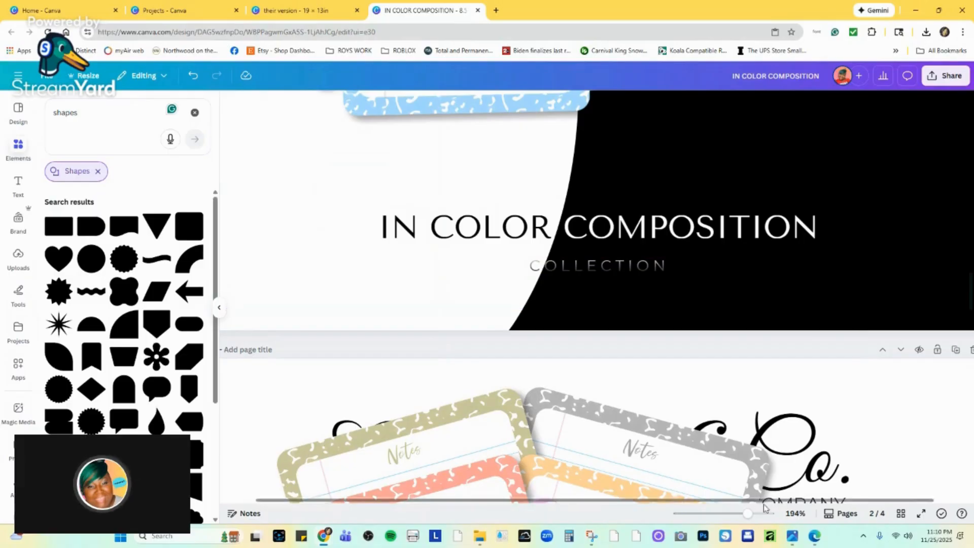
Move "COLLECTION" onto the black area beneath the end of "COMPOSITION" and colour it white.
left_click_drag(747, 513, 721, 514)
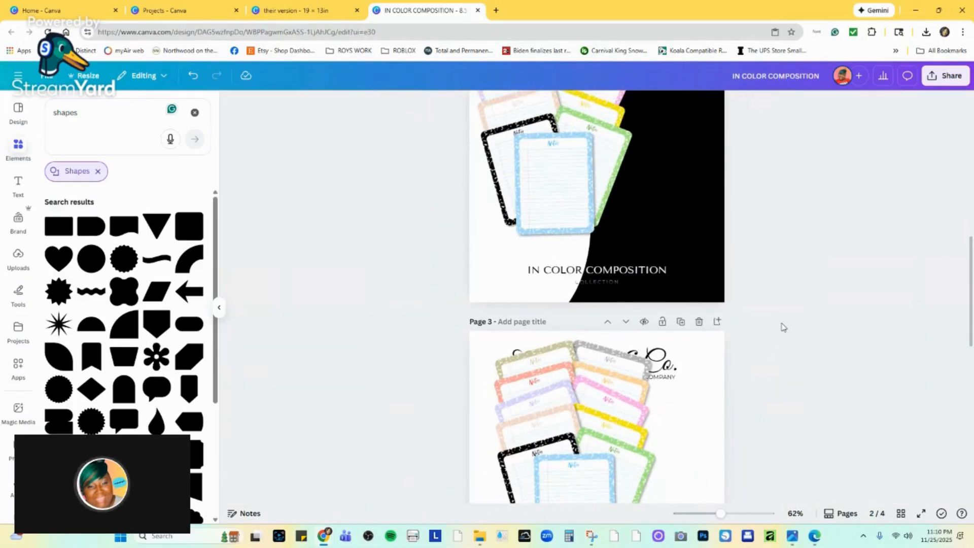
left_click(612, 283)
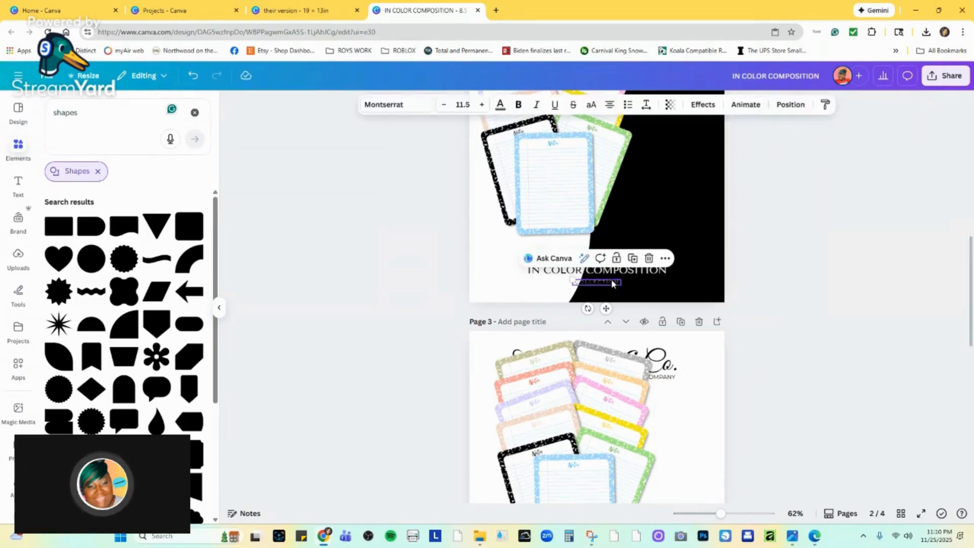
left_click_drag(612, 283, 658, 277)
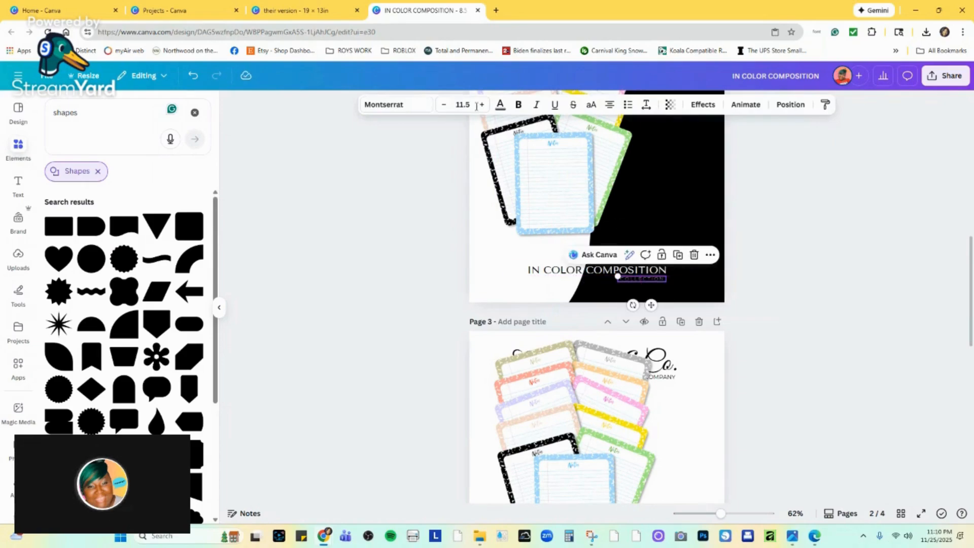
left_click(500, 105)
left_click(124, 245)
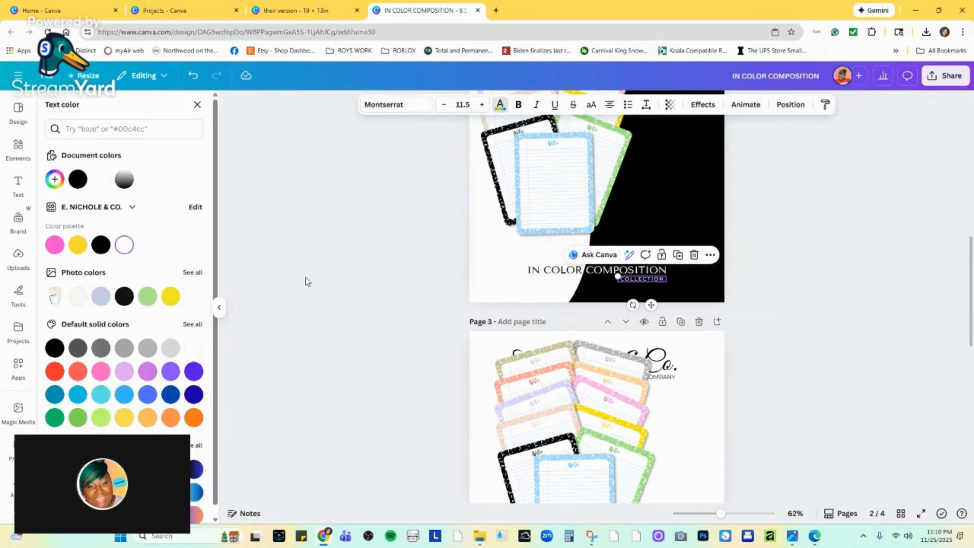
left_click(756, 333)
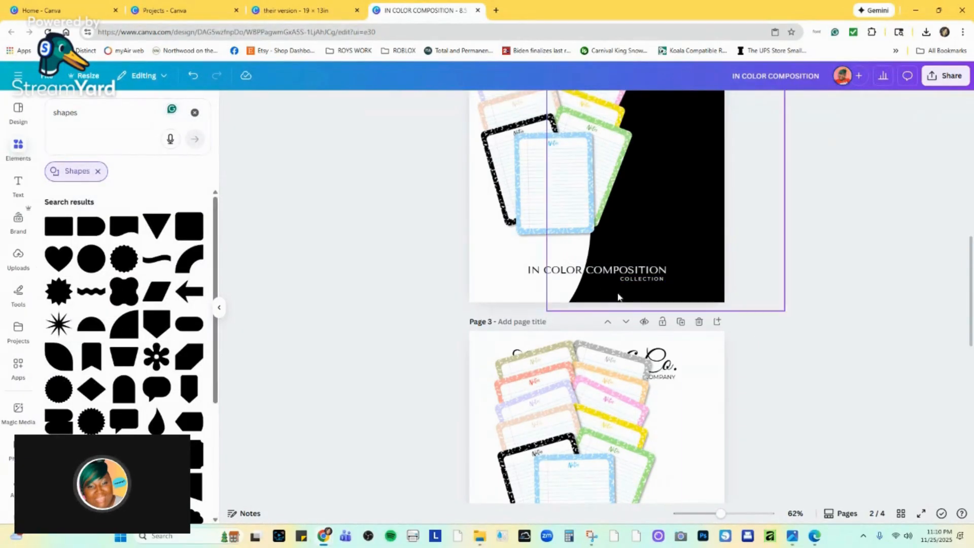
Narrow the title's text box and shift it slightly right and down, and nudge "COLLECTION" to line up with the end of the title.
left_click_drag(720, 513, 734, 513)
left_click_drag(704, 274, 709, 272)
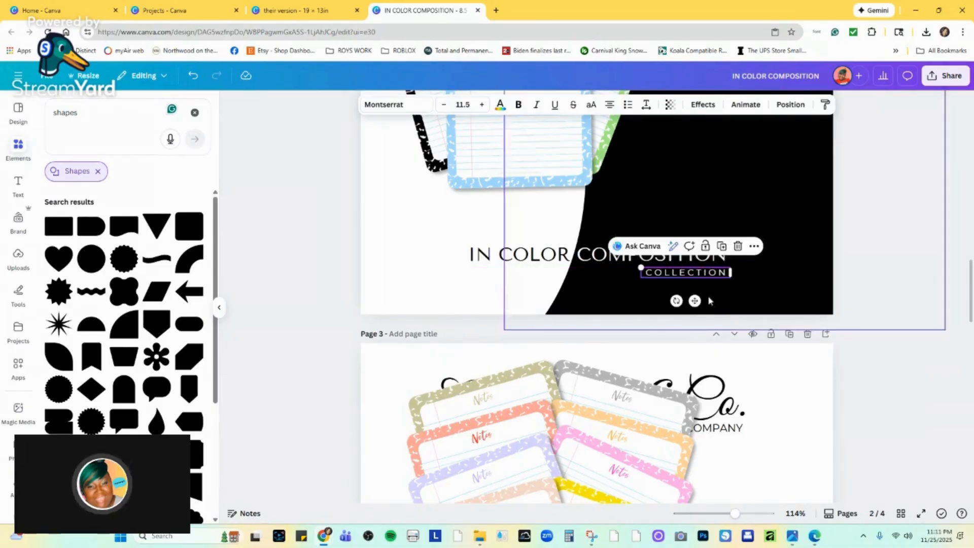
left_click(899, 288)
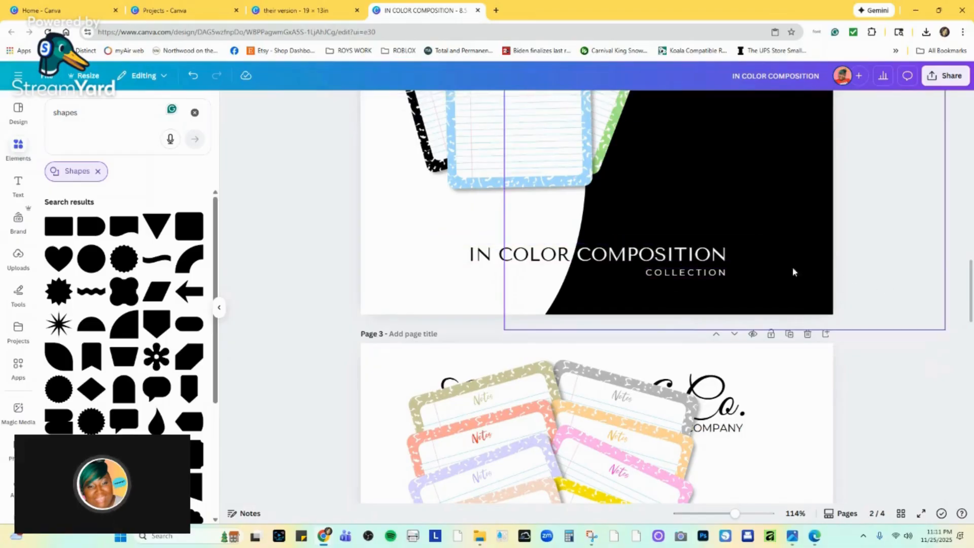
left_click(598, 256)
left_click_drag(758, 257, 716, 265)
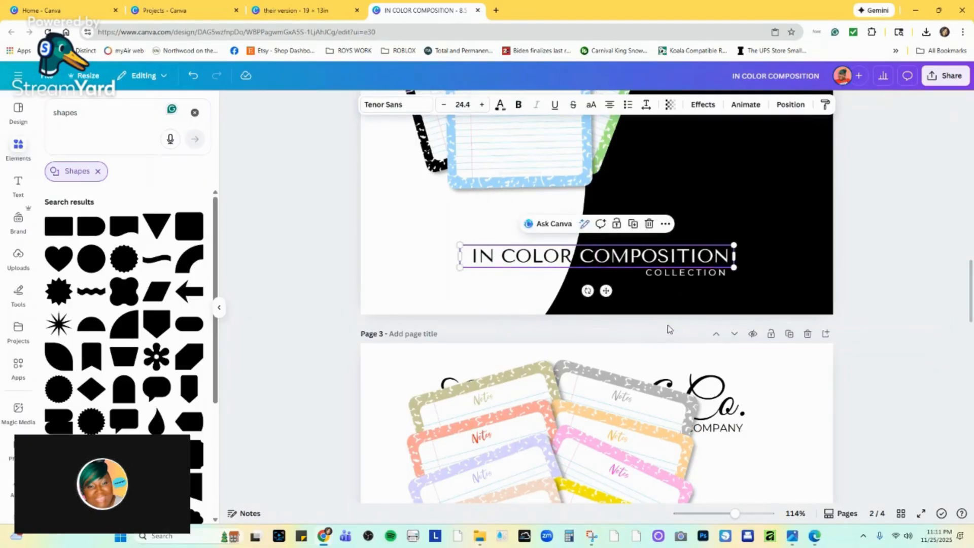
left_click(713, 277)
left_click_drag(714, 276, 717, 277)
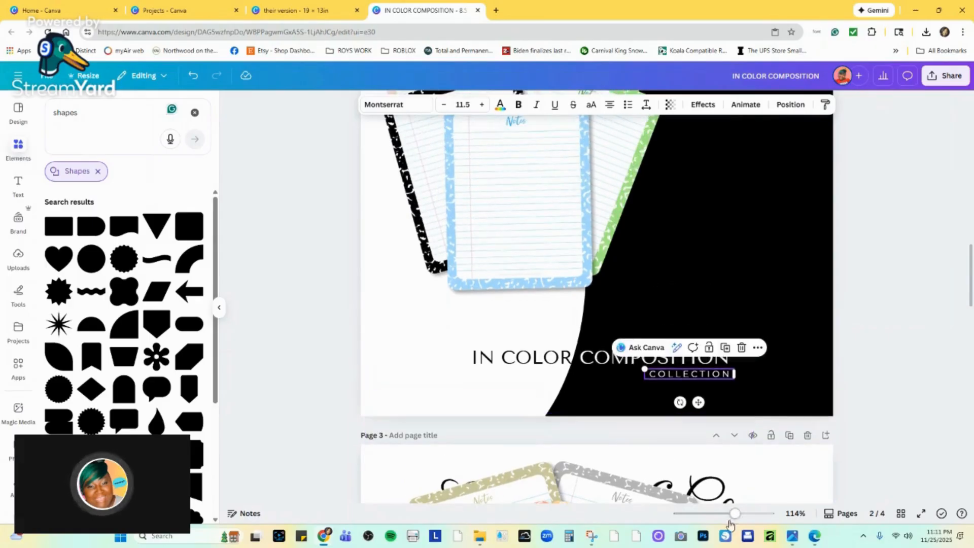
Move the notepad collage on page 2 slightly down and shrink it a little from its upper corner.
left_click_drag(734, 514, 718, 514)
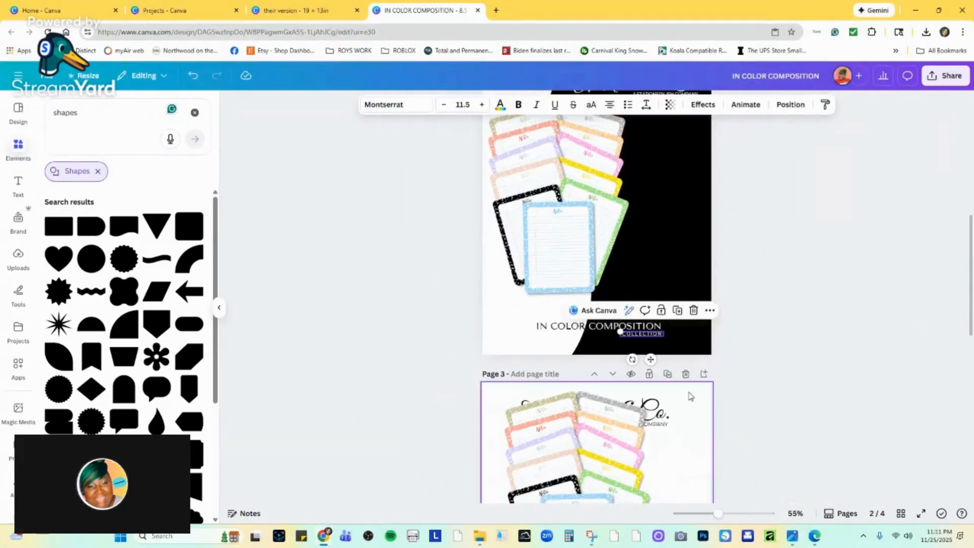
scroll(687, 387, "up", 1)
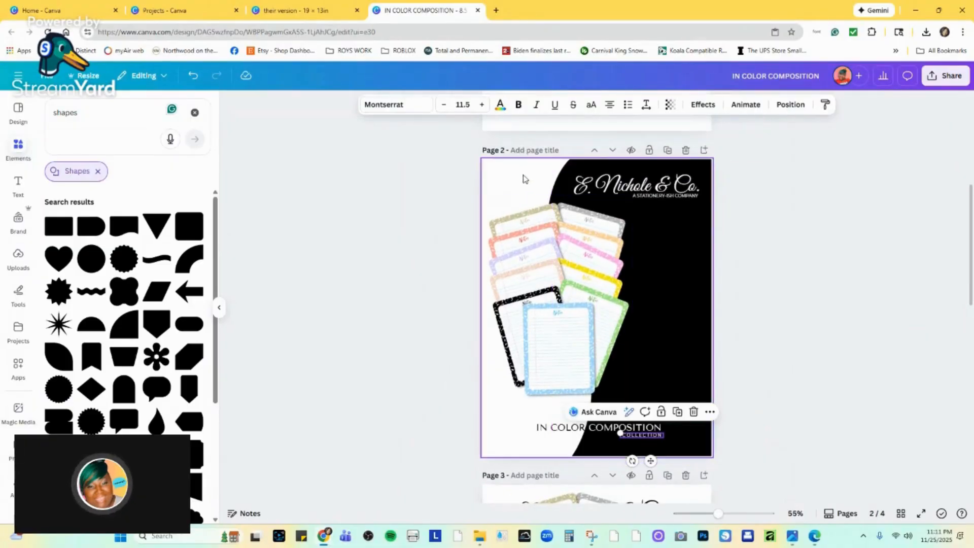
left_click_drag(531, 244, 539, 261)
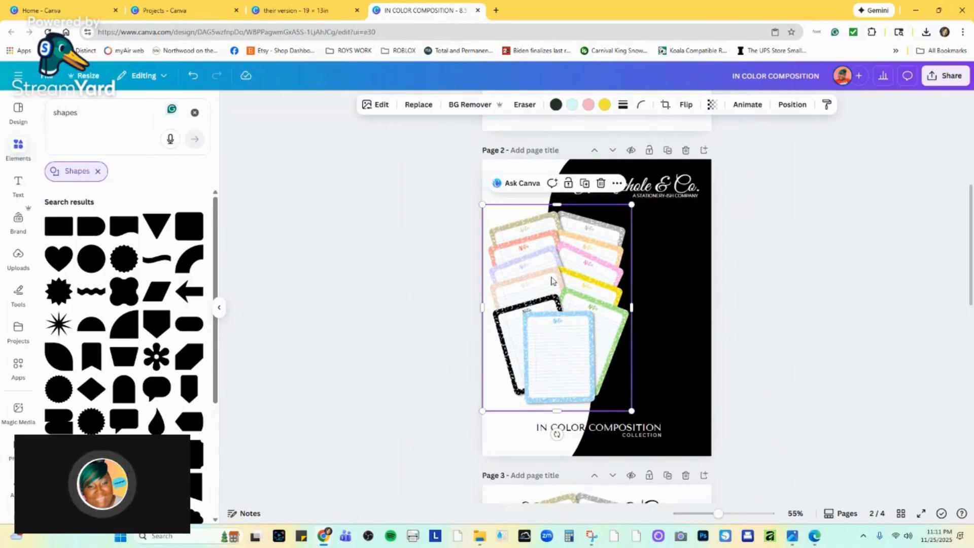
left_click(748, 317)
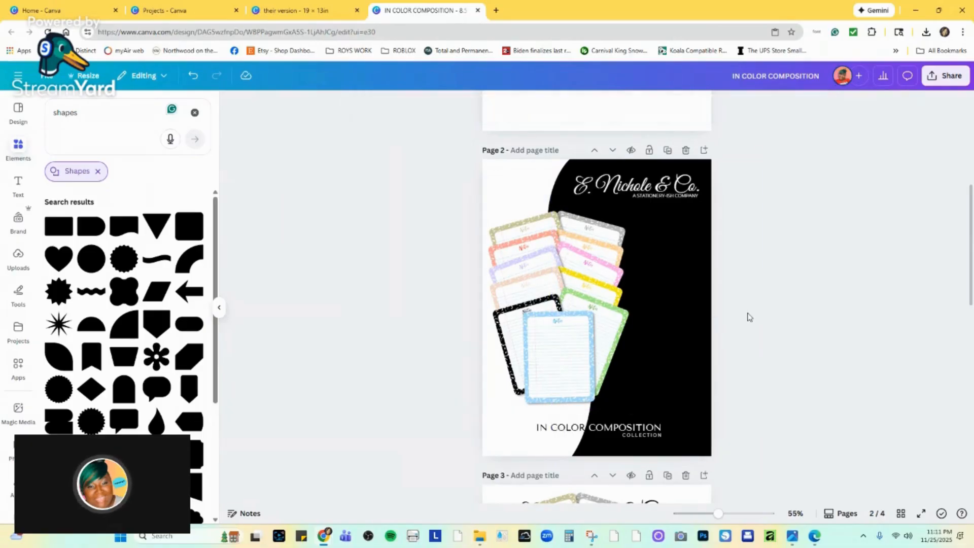
left_click(582, 285)
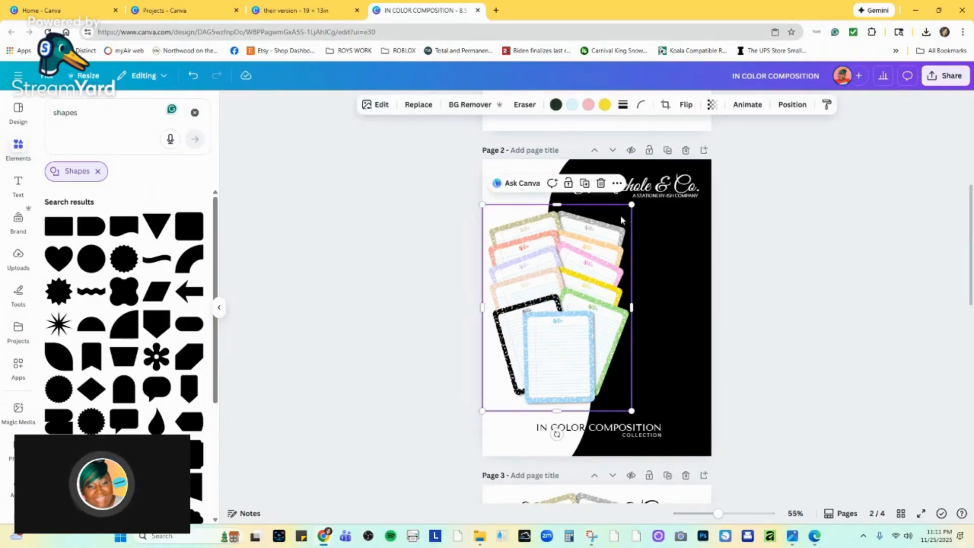
left_click_drag(630, 206, 628, 209)
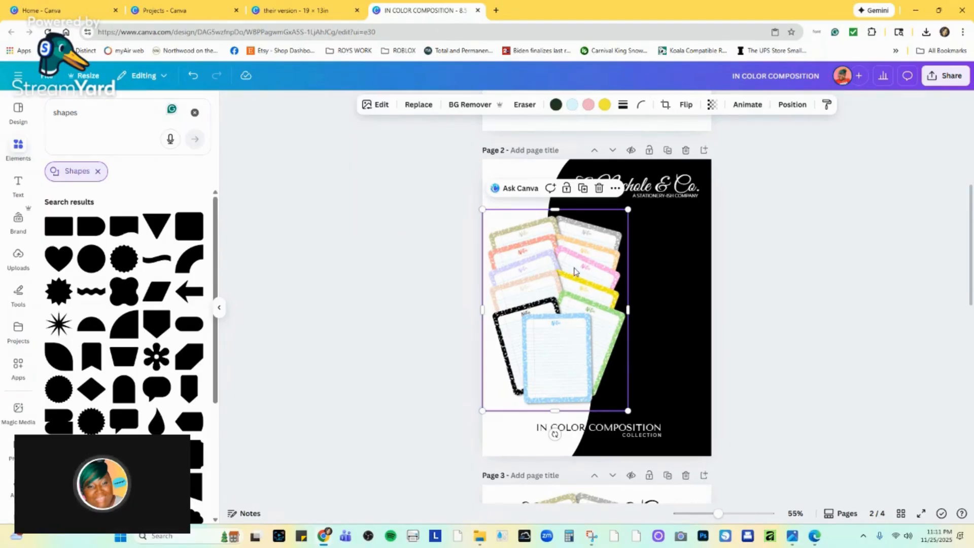
left_click(784, 280)
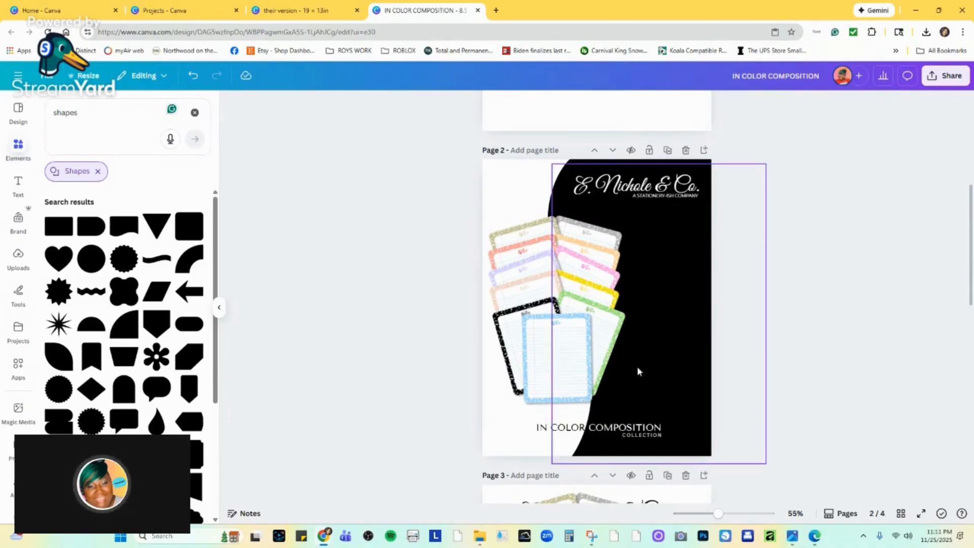
Duplicate the collection title onto the black area, replace the copy's text with "12/12" and narrow its text box.
left_click(623, 428)
left_click_drag(623, 428, 653, 304)
double_click(654, 304)
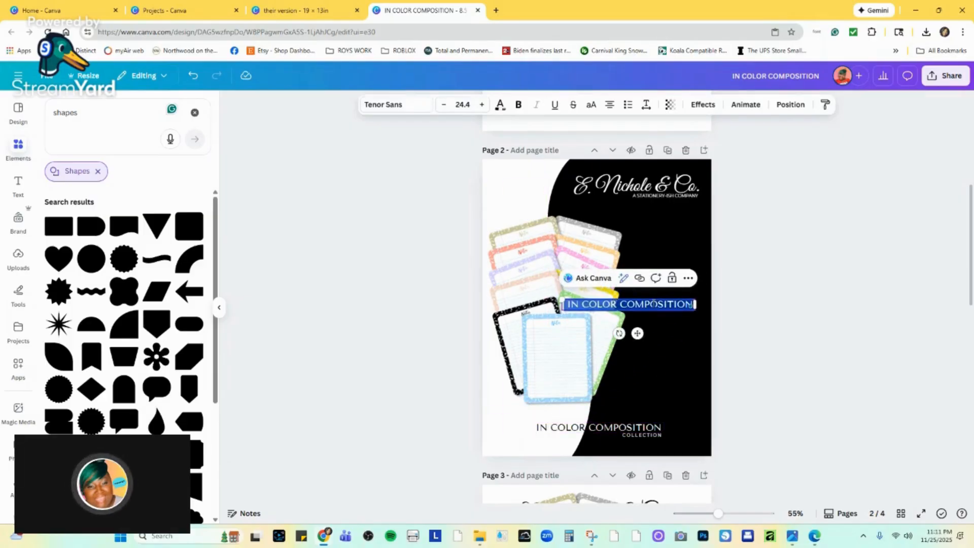
key("BackSpace")
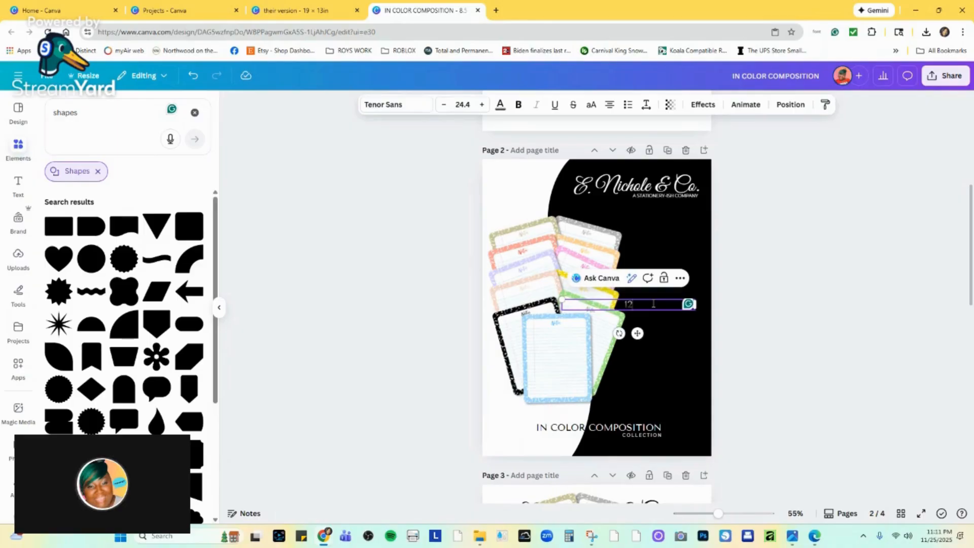
type("12/12")
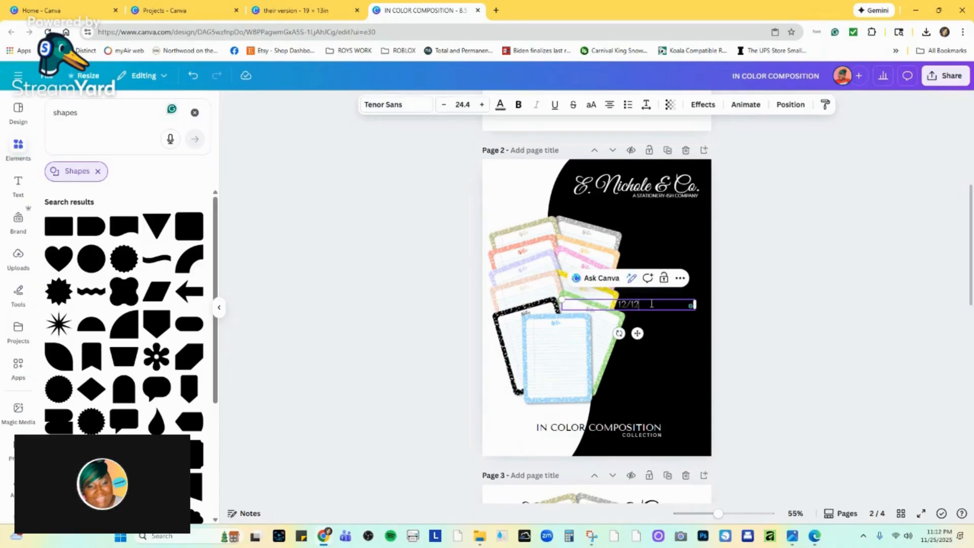
left_click_drag(690, 305, 670, 325)
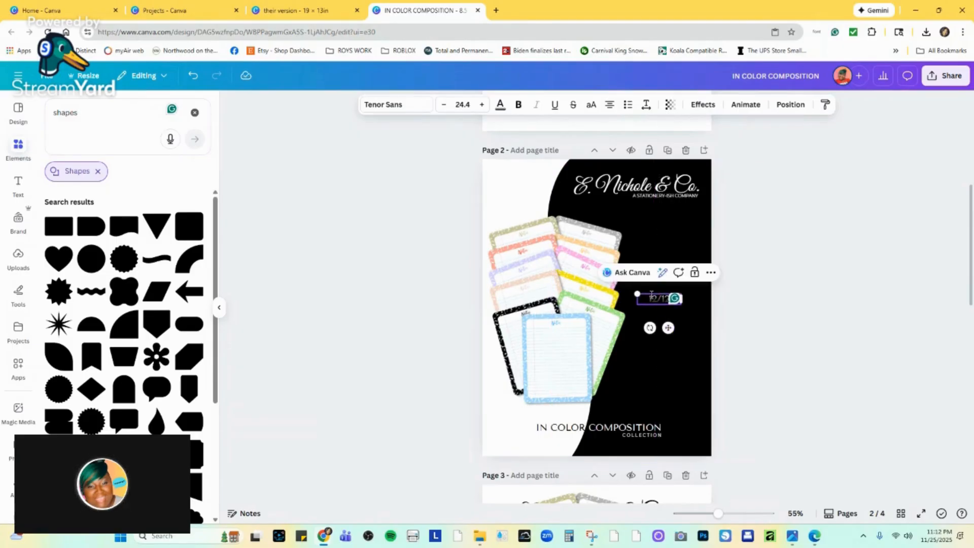
Try to colour the small "12/12" text solid white.
left_click(499, 105)
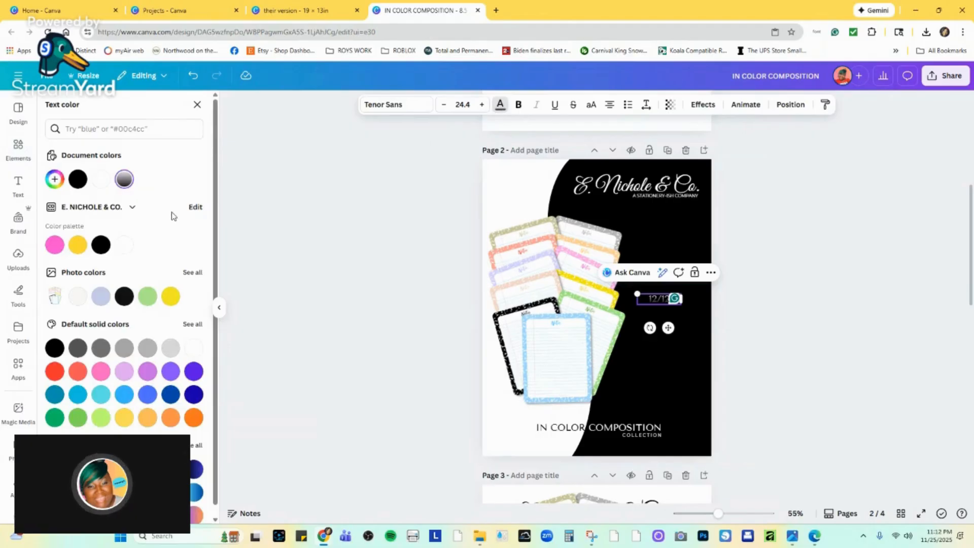
left_click(191, 348)
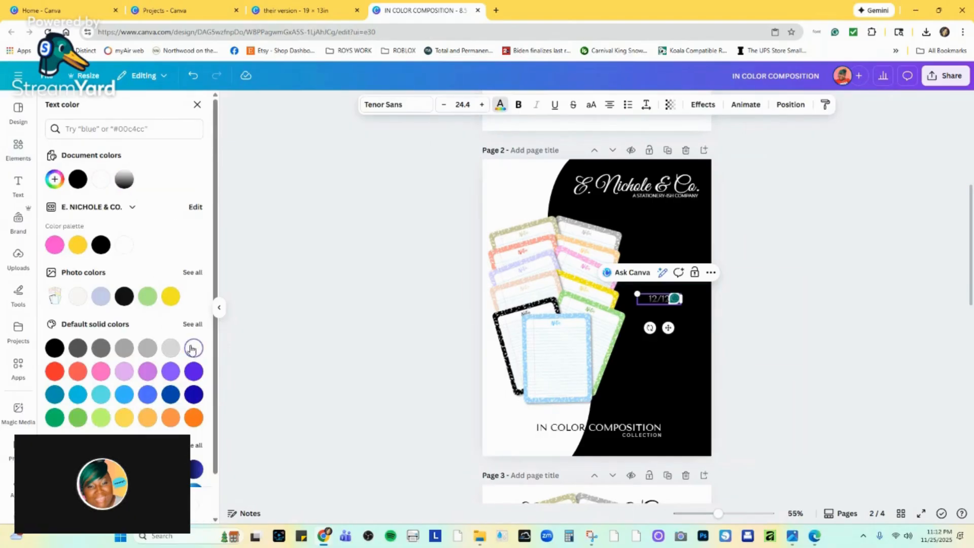
left_click(431, 345)
left_click(500, 106)
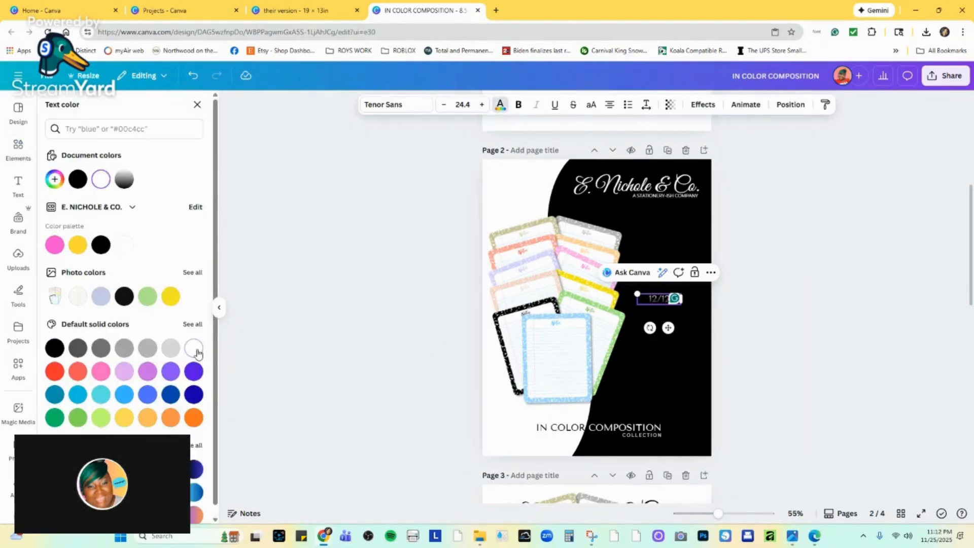
left_click(196, 347)
left_click(650, 300)
left_click(703, 309)
left_click(665, 303)
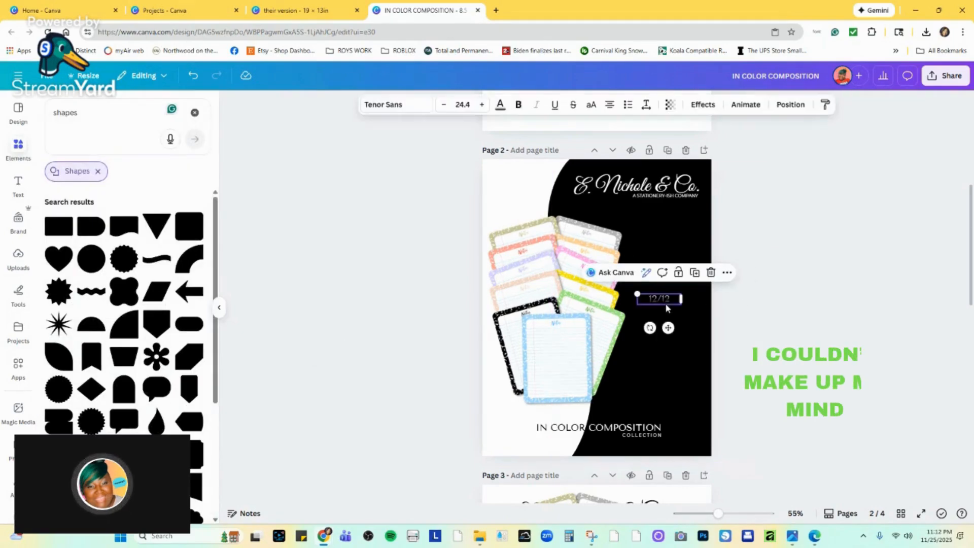
Enlarge the "12/12" text to size 63.3 and colour it white.
left_click_drag(681, 300, 602, 277)
left_click_drag(639, 326, 665, 327)
left_click(736, 297)
left_click(658, 293)
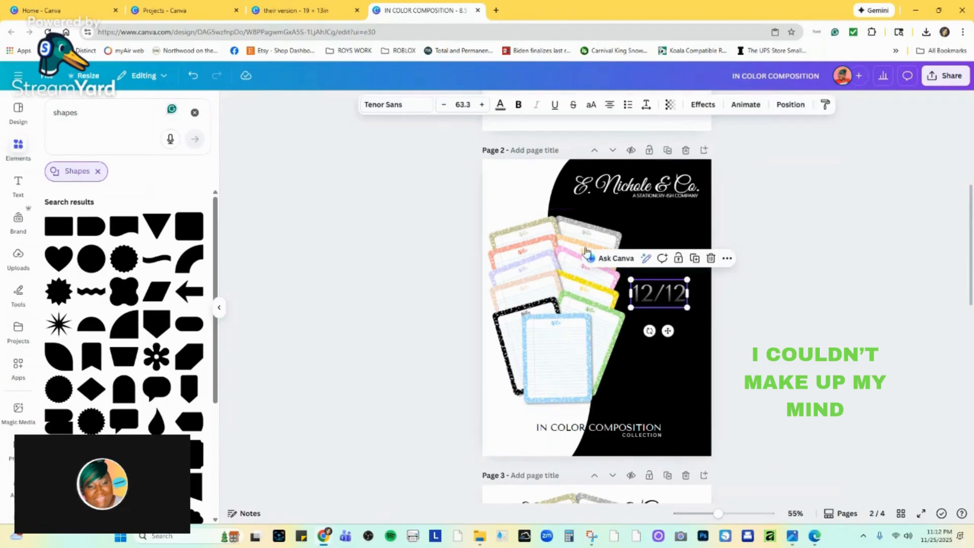
left_click(500, 105)
left_click(124, 245)
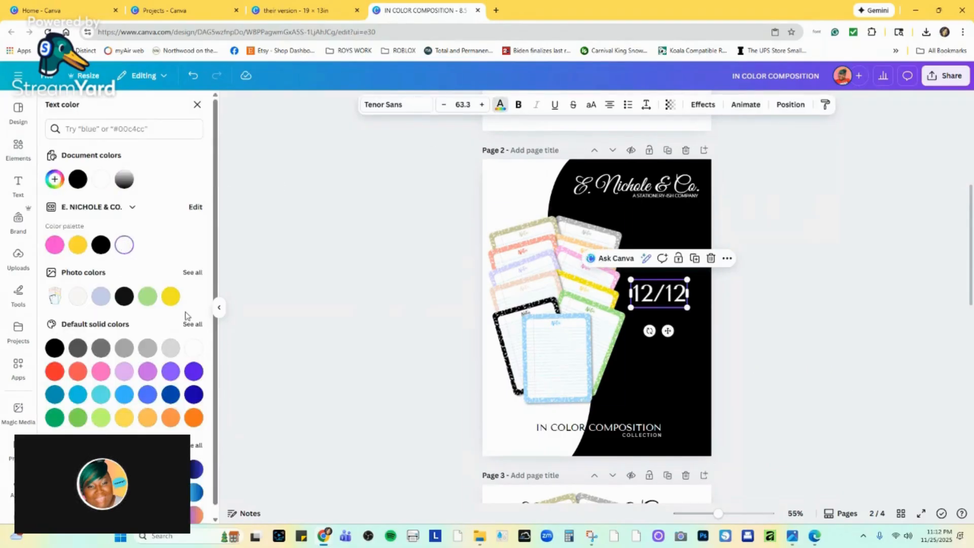
Reduce the "12/12" text to size 43.1 and shift it slightly right and down on the black area.
left_click(795, 329)
left_click_drag(687, 280, 669, 289)
left_click_drag(662, 332, 679, 340)
left_click(675, 312)
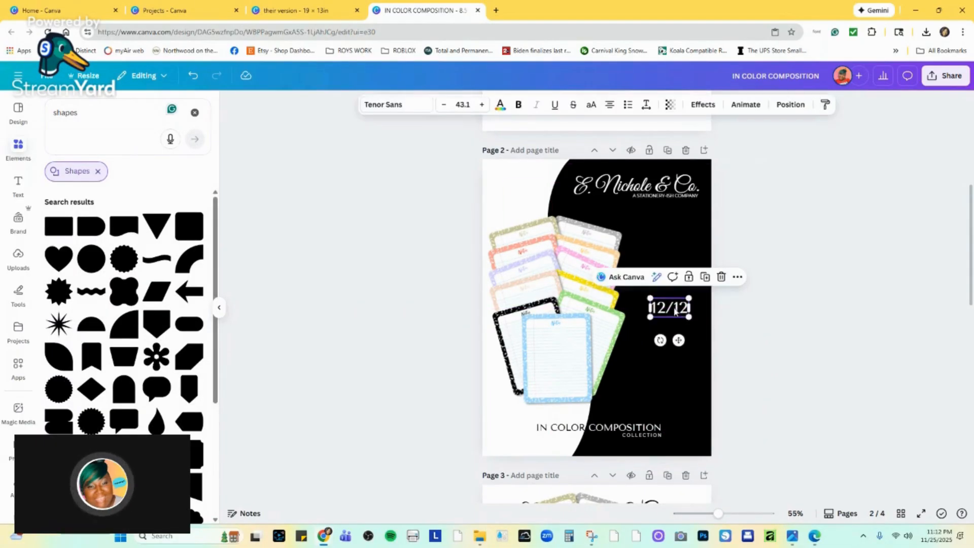
Extend the "12/12" text with the year so it reads "12/12/2025".
double_click(678, 309)
left_click(679, 309)
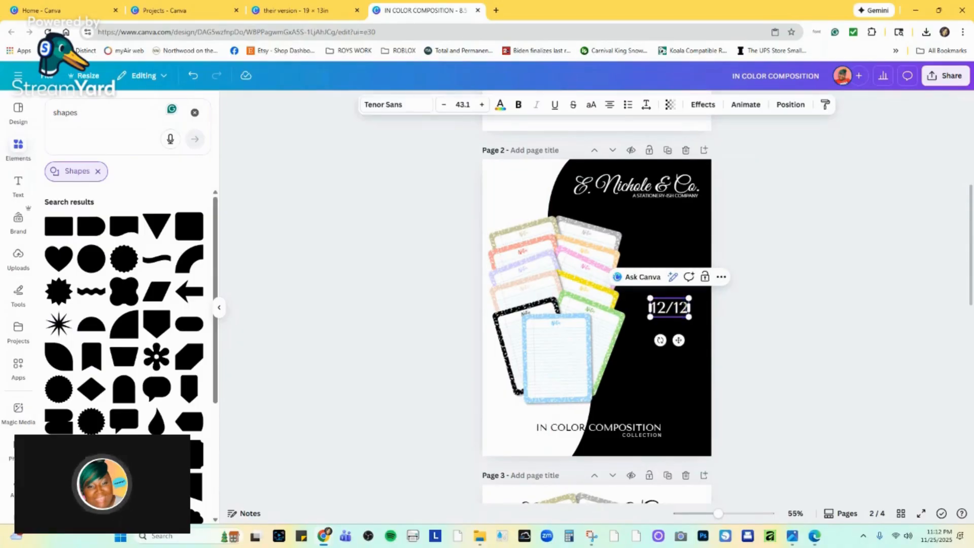
key("Return")
type("/2")
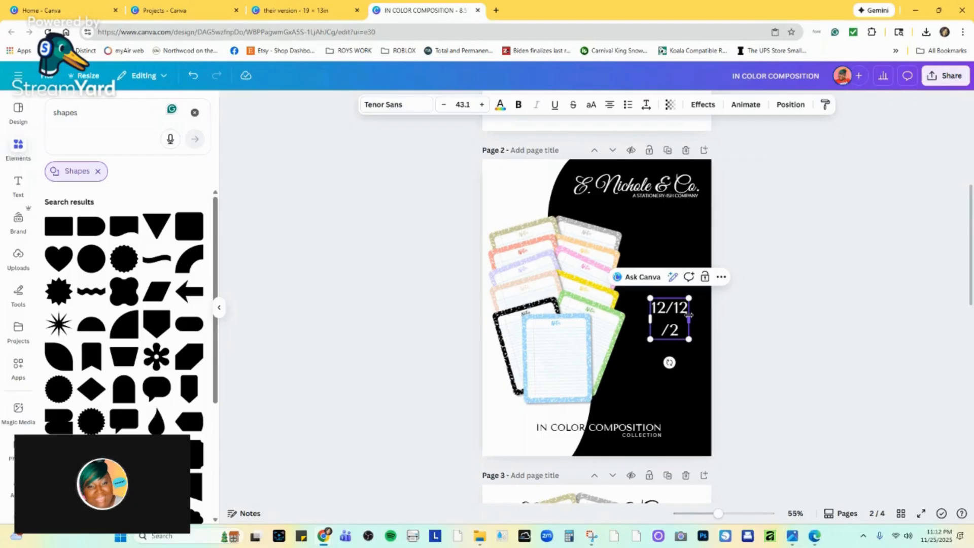
type("025")
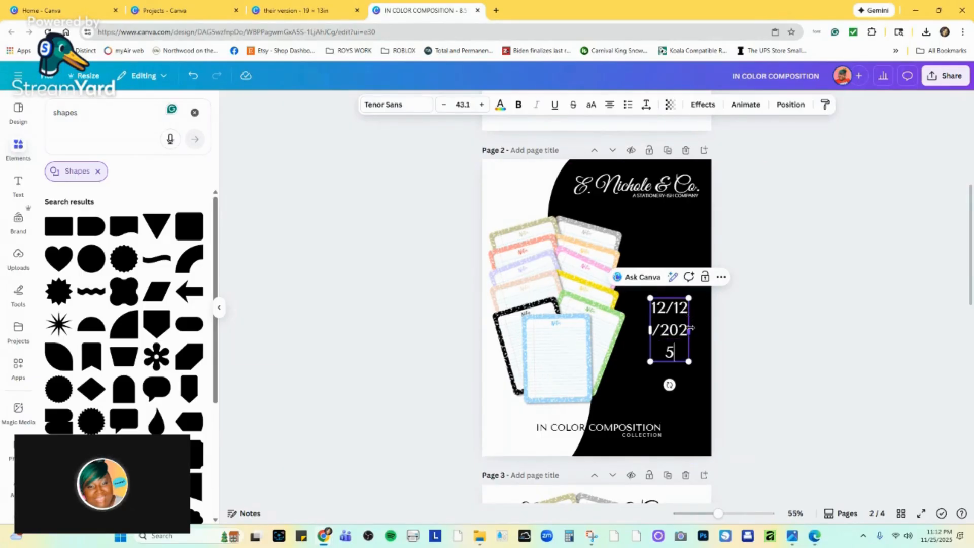
Fit the date on one line at size 27.6 and add a duplicate above it reading "PICK YOUR COLOR".
mouse_move(688, 316)
left_mouse_down()
mouse_move(742, 319)
mouse_move(707, 311)
mouse_move(677, 341)
mouse_move(676, 320)
left_mouse_up()
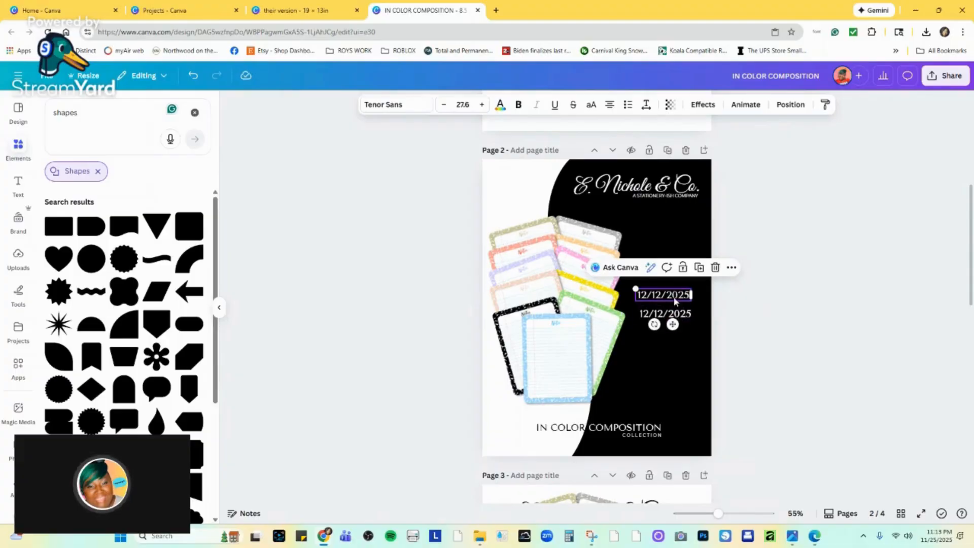
double_click(676, 298)
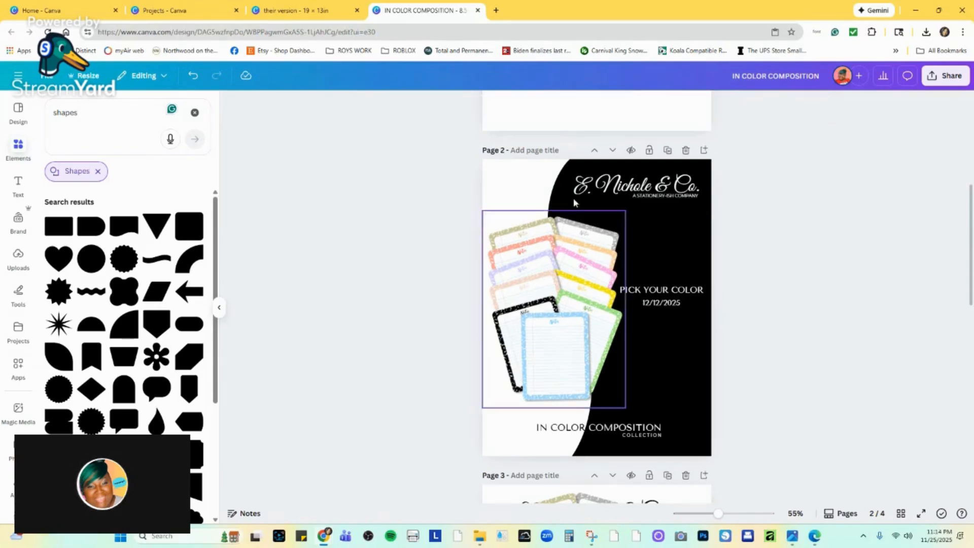
left_click(516, 182)
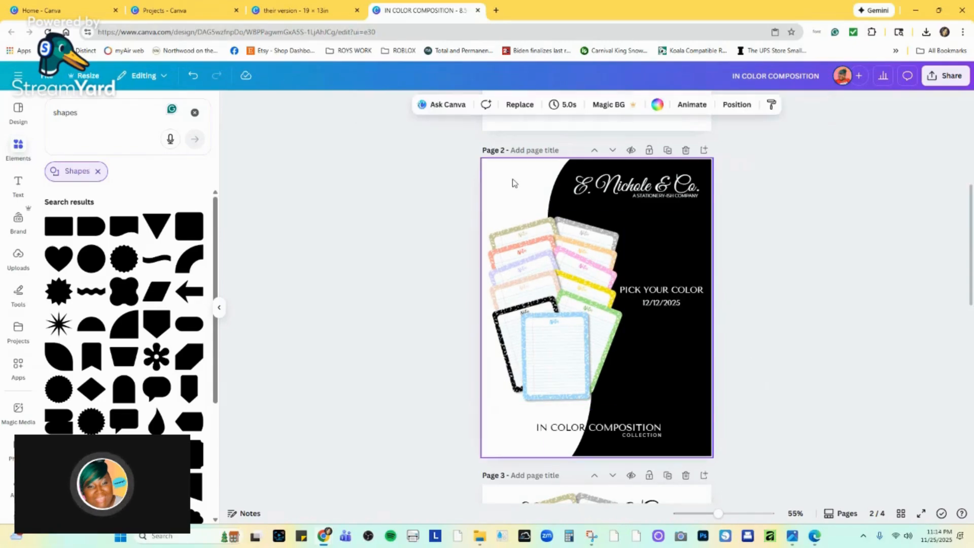
Search the graphics elements for "BLACK CONFETTI" and add the first confetti result to page 2.
scroll(505, 184, "up", 5)
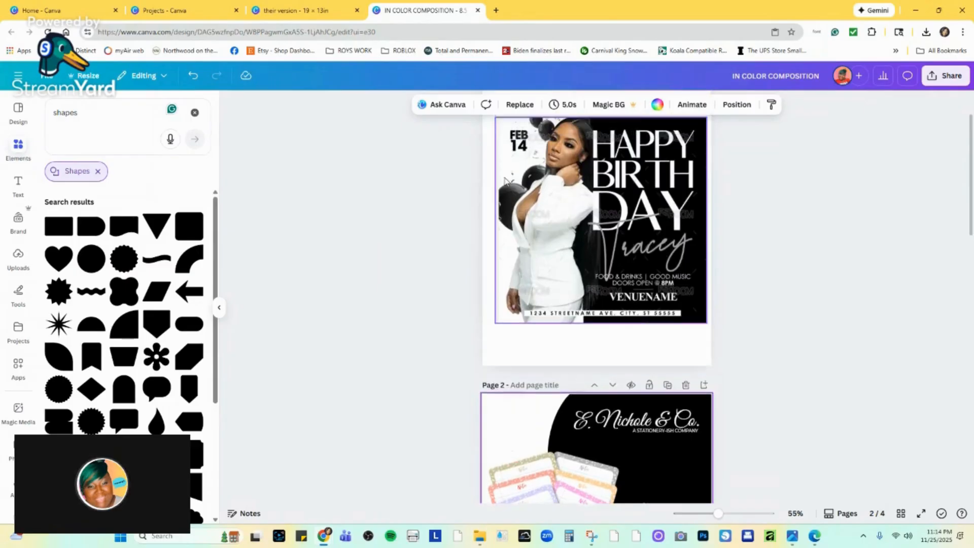
scroll(511, 213, "down", 3)
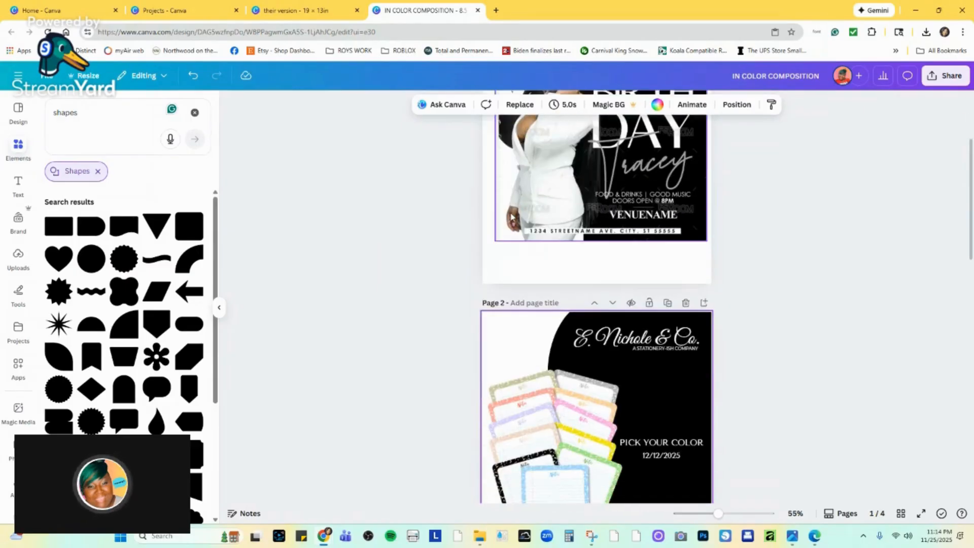
scroll(512, 216, "up", 3)
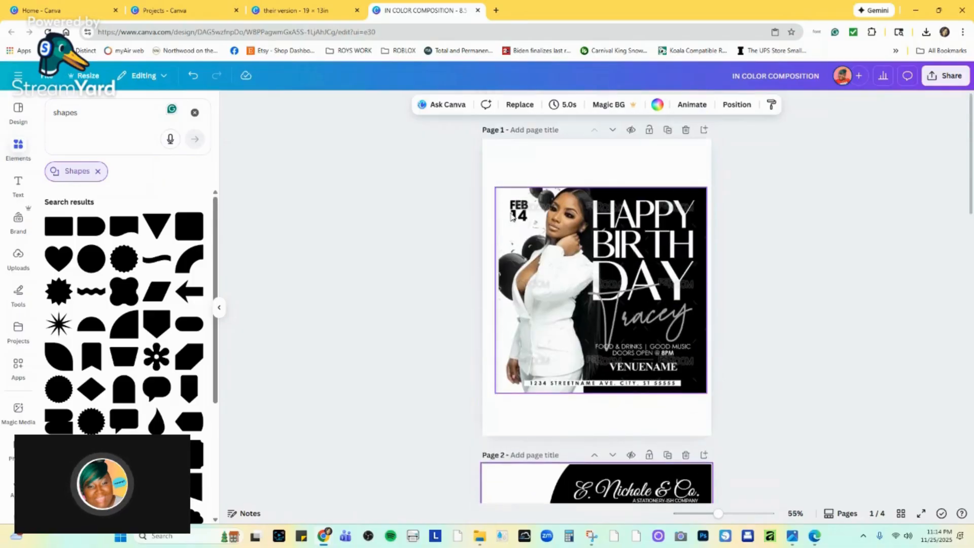
scroll(520, 239, "down", 4)
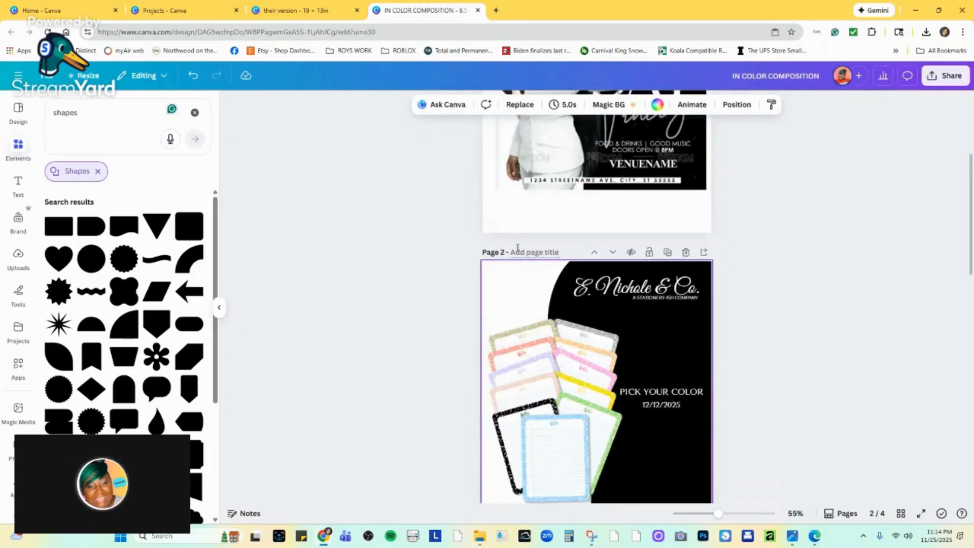
scroll(518, 253, "down", 1)
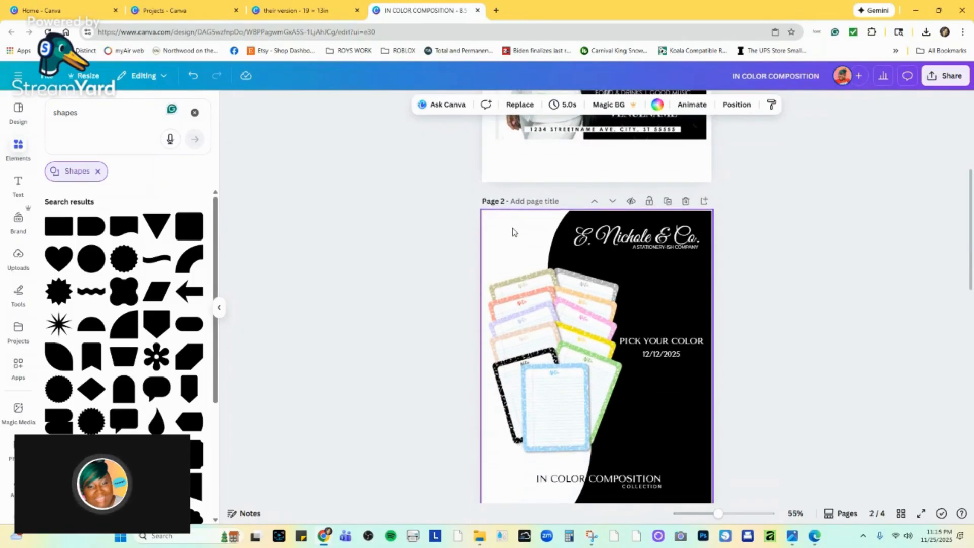
left_click(195, 112)
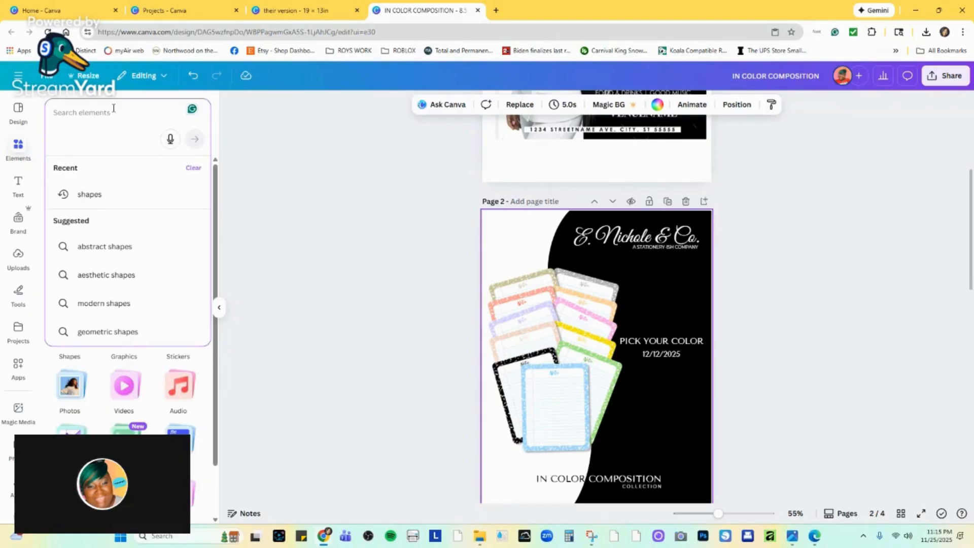
type("BLACK")
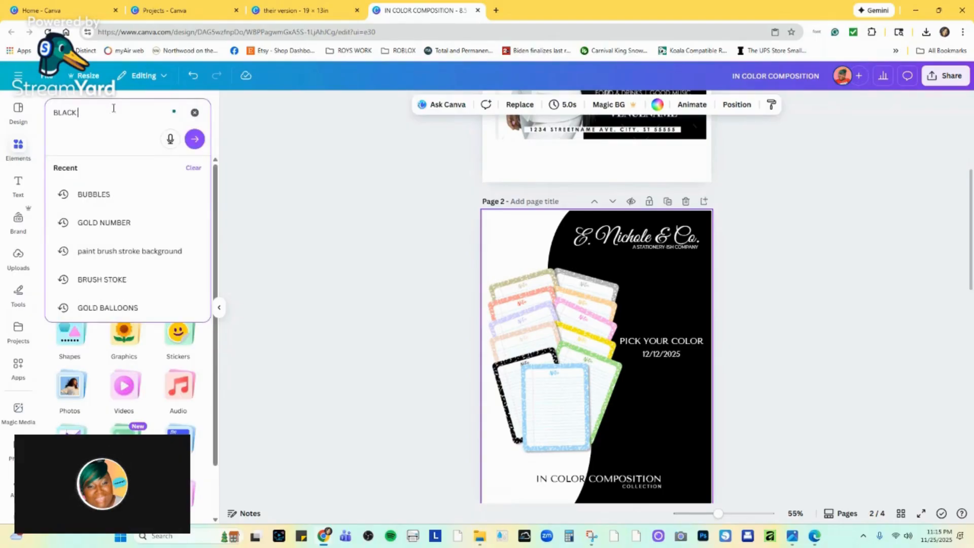
type(" CONFE")
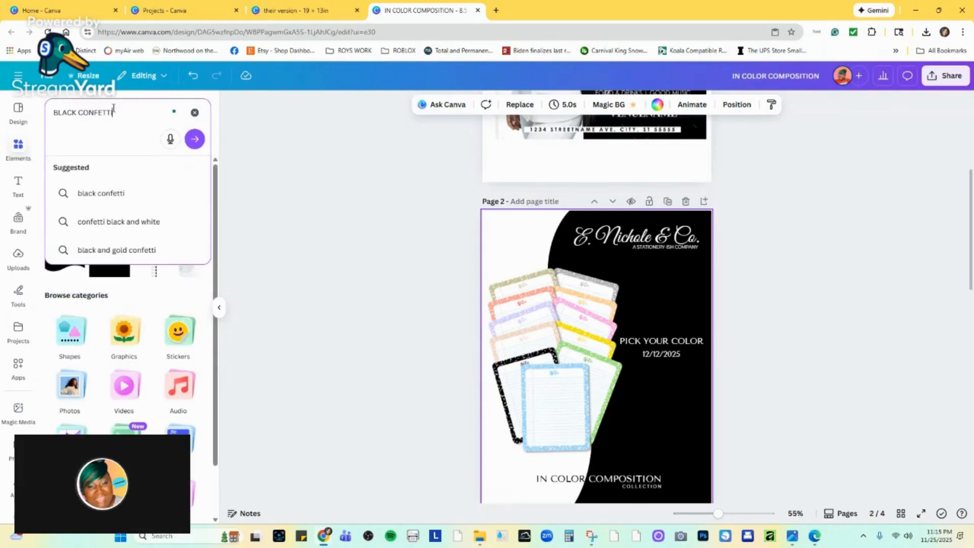
type("TTI")
key("Return")
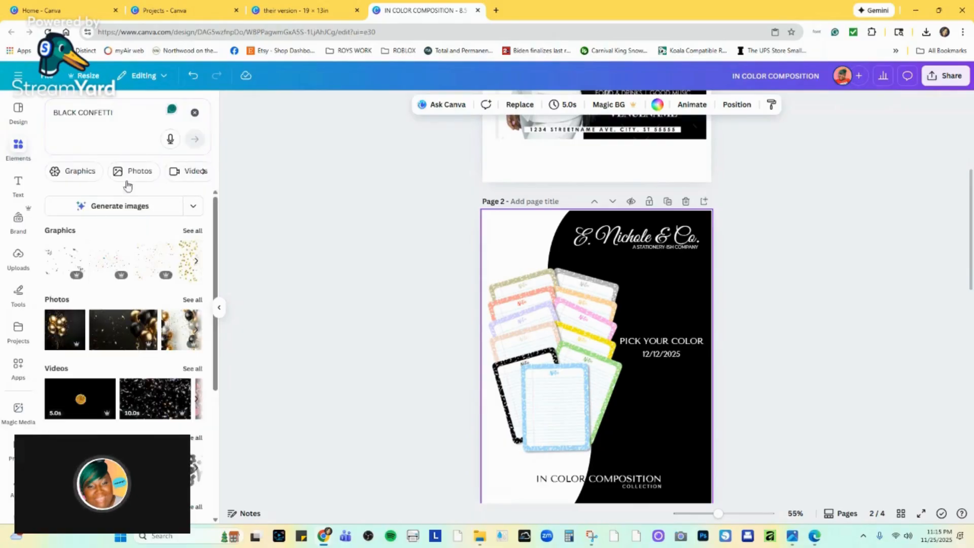
left_click(192, 231)
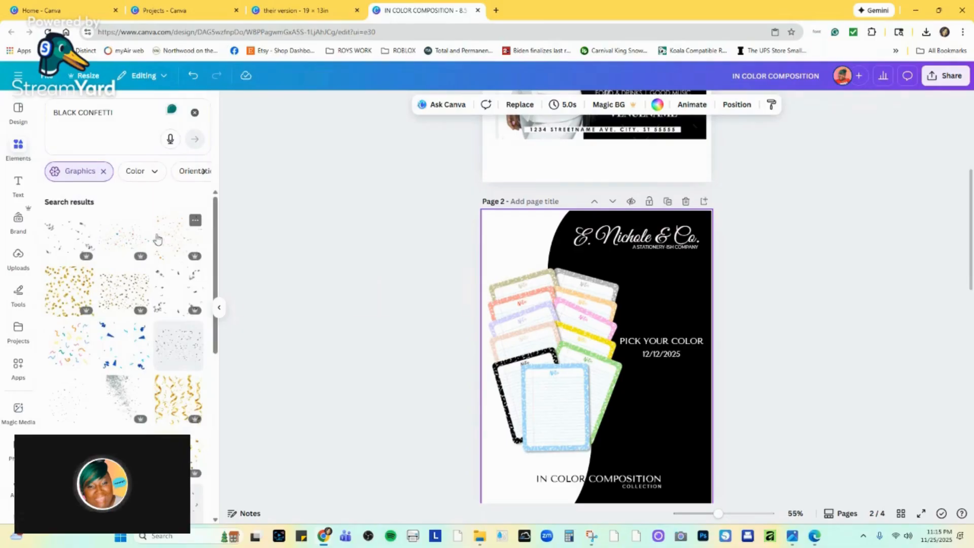
left_click(77, 238)
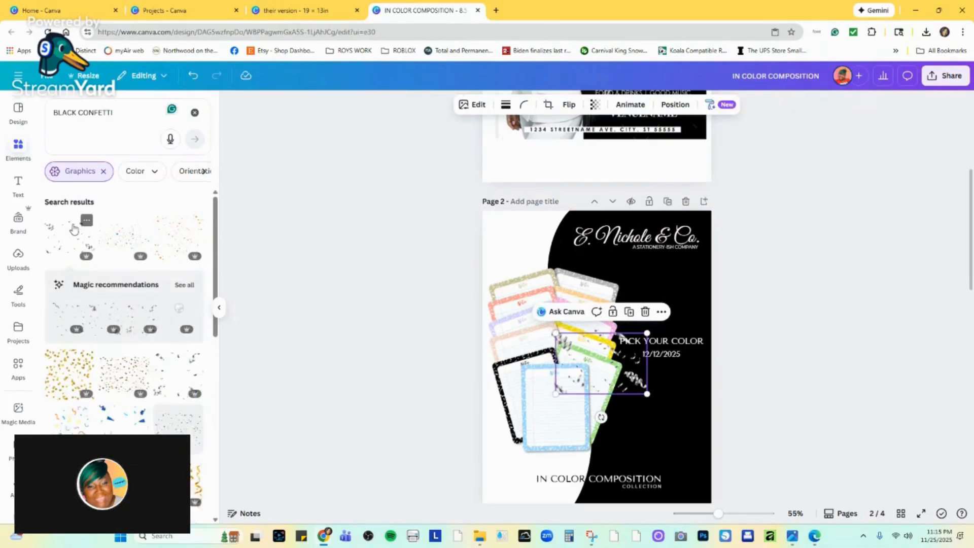
Place the confetti graphic and a copy of it one below the other in page 2's upper-left corner and group them.
left_click_drag(598, 362, 500, 275)
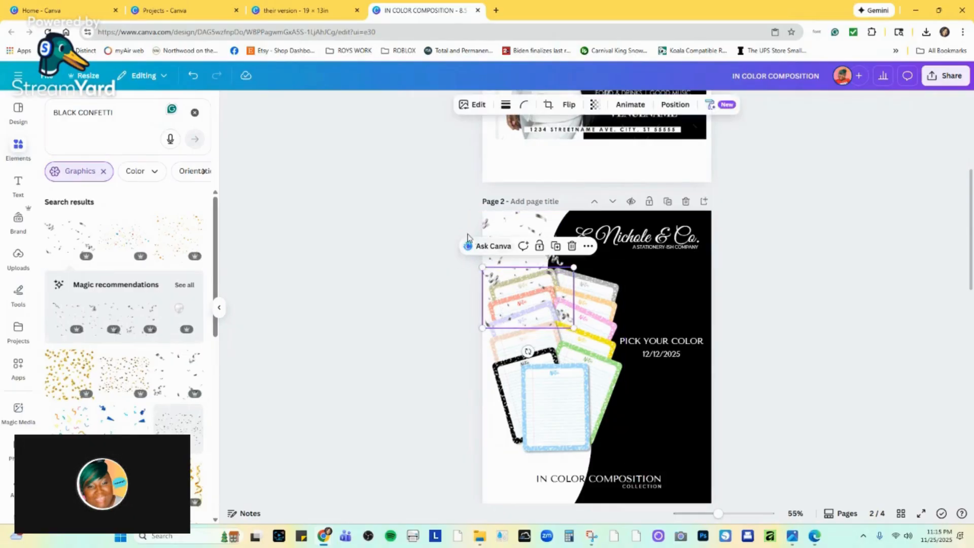
left_click_drag(451, 224, 480, 261)
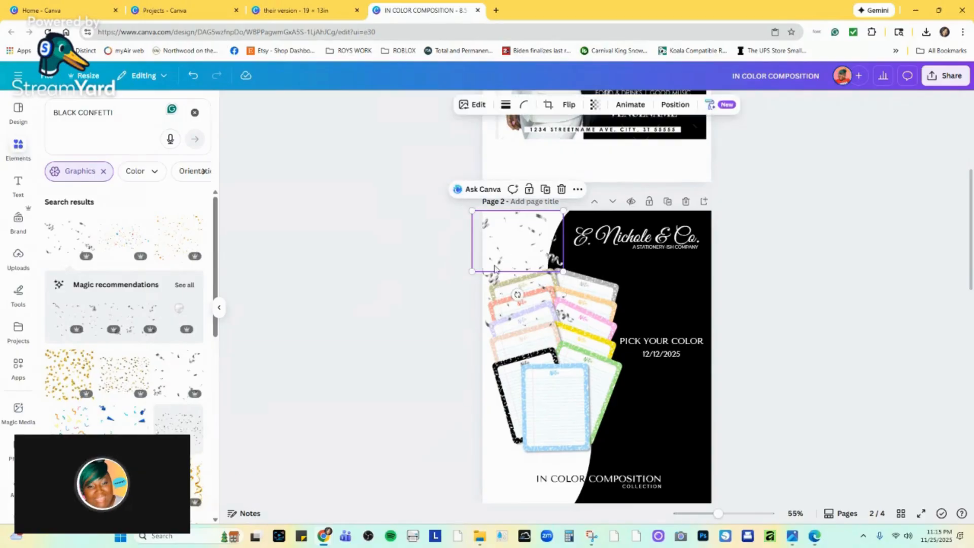
left_click(487, 279, "shift")
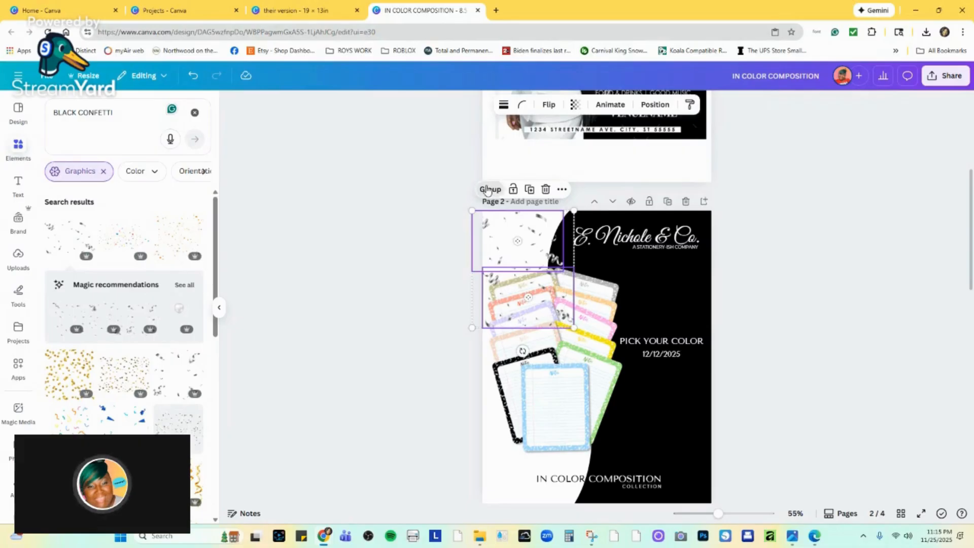
left_click(490, 188)
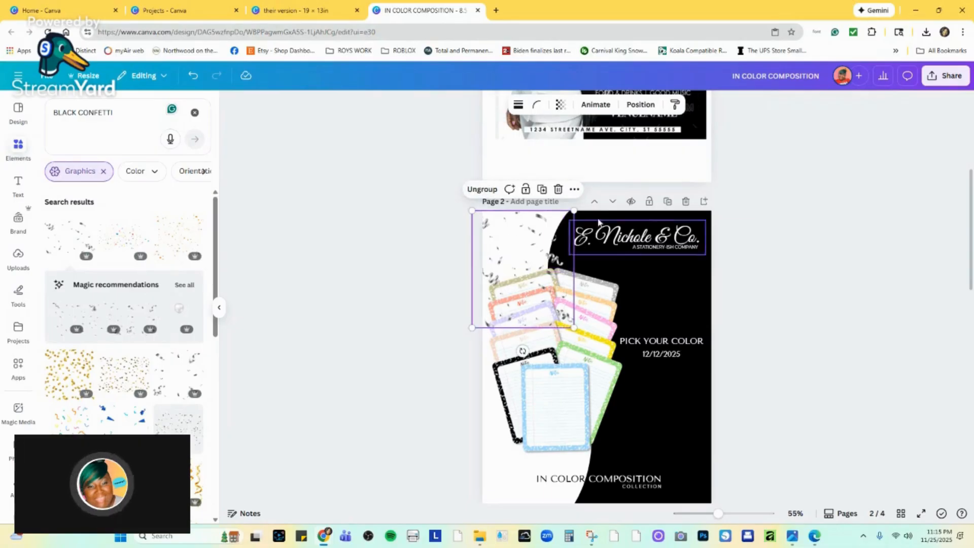
Move the confetti group in the layer order below the notepads and both black shapes, just above the page background.
left_click(641, 105)
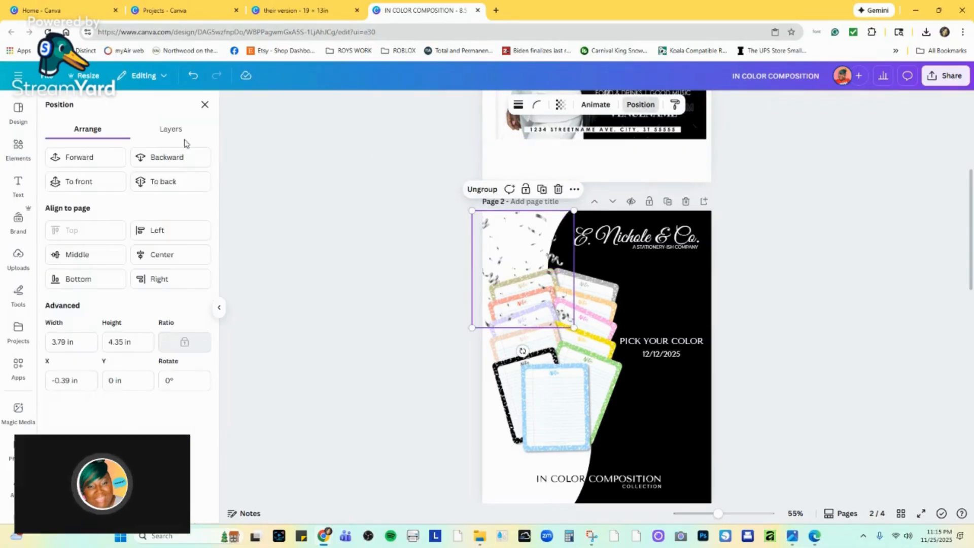
left_click(171, 130)
left_click_drag(152, 322, 141, 419)
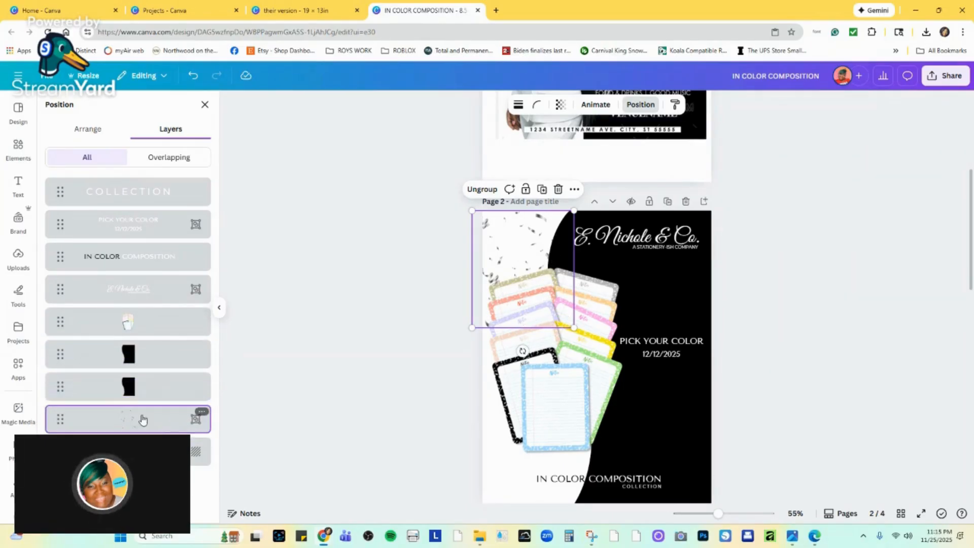
Delete the lower of the two black shape layers on page 2.
left_click(184, 388)
left_click(201, 379)
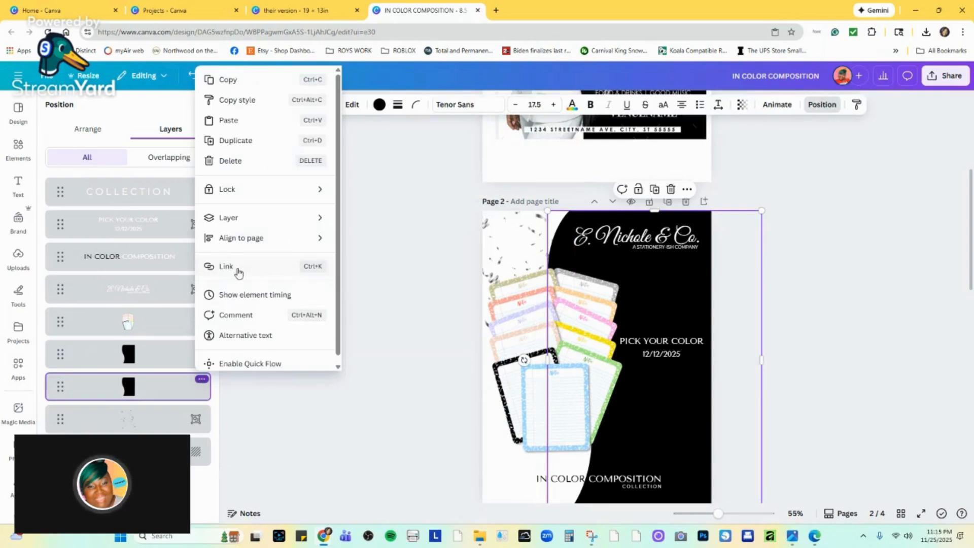
left_click(260, 160)
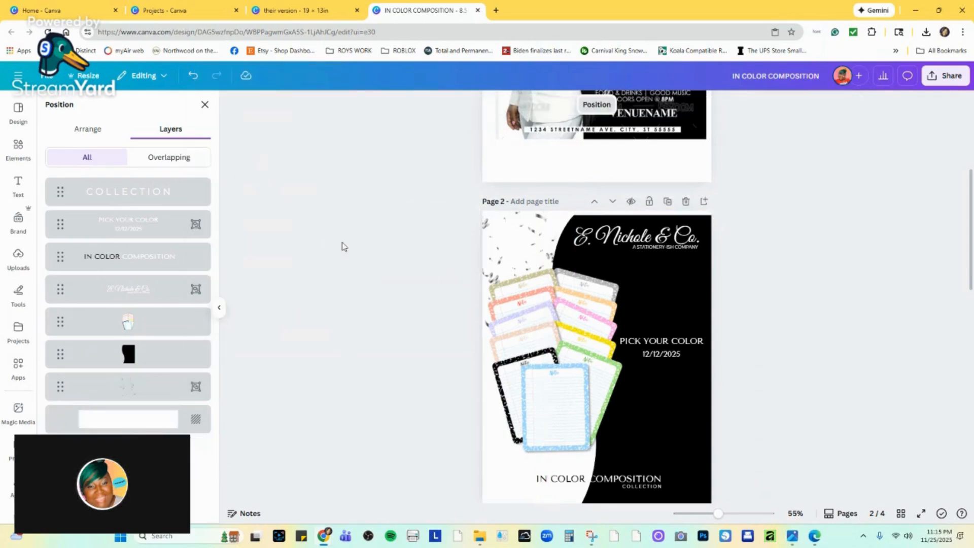
Spread copies of the confetti group down the white left side of page 2, slightly enlarging the lowest one.
left_click(535, 232)
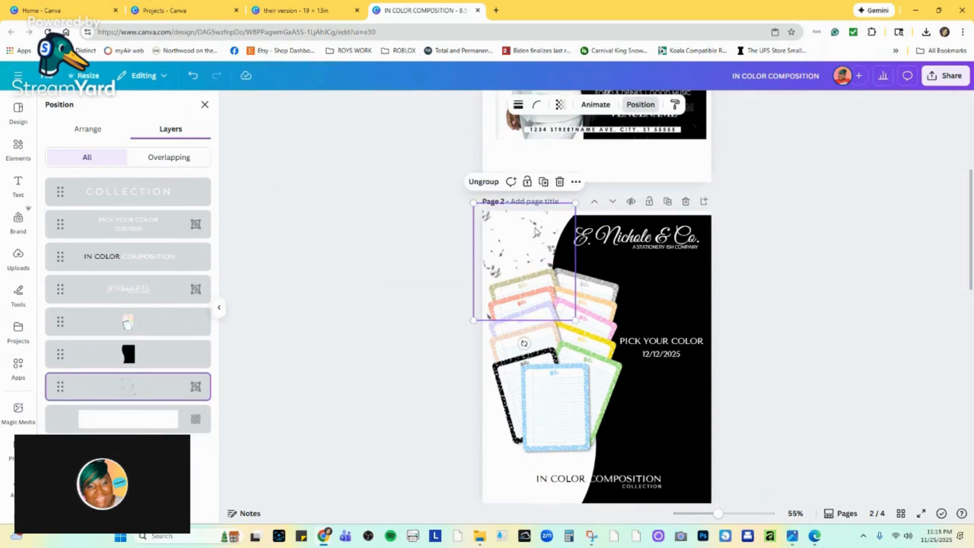
left_click_drag(535, 231, 580, 425)
left_click(798, 455)
left_click(540, 492)
left_click(565, 479)
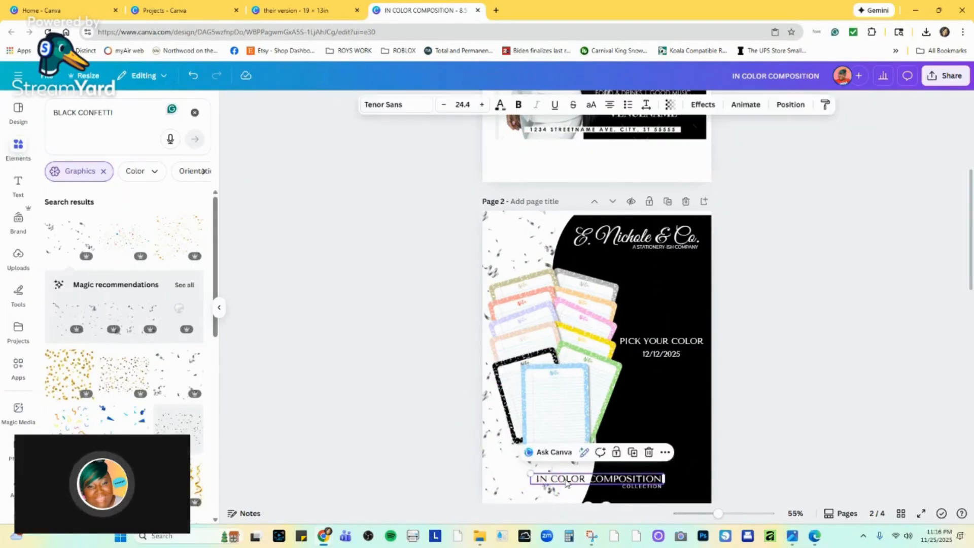
left_click(548, 493)
left_click_drag(540, 498, 537, 501)
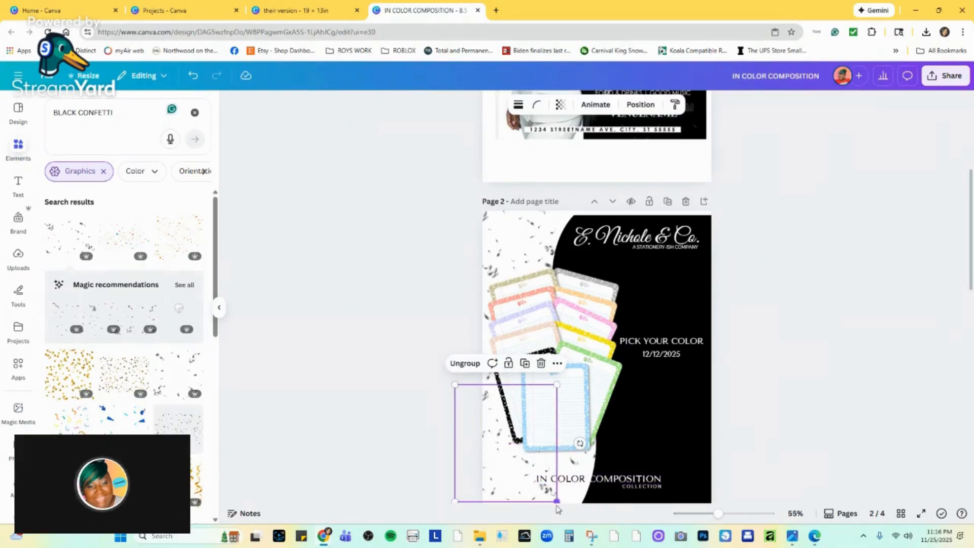
left_click(824, 452)
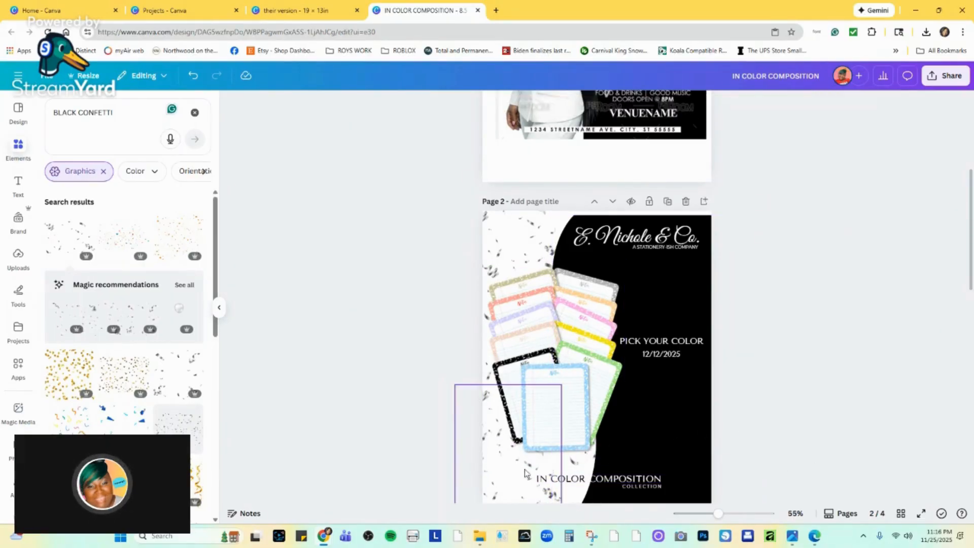
Rotate a confetti group and place it at the bottom of page 2, behind the "IN COLOR COMPOSITION" title.
left_click_drag(508, 472, 610, 479)
left_click_drag(687, 452, 577, 381)
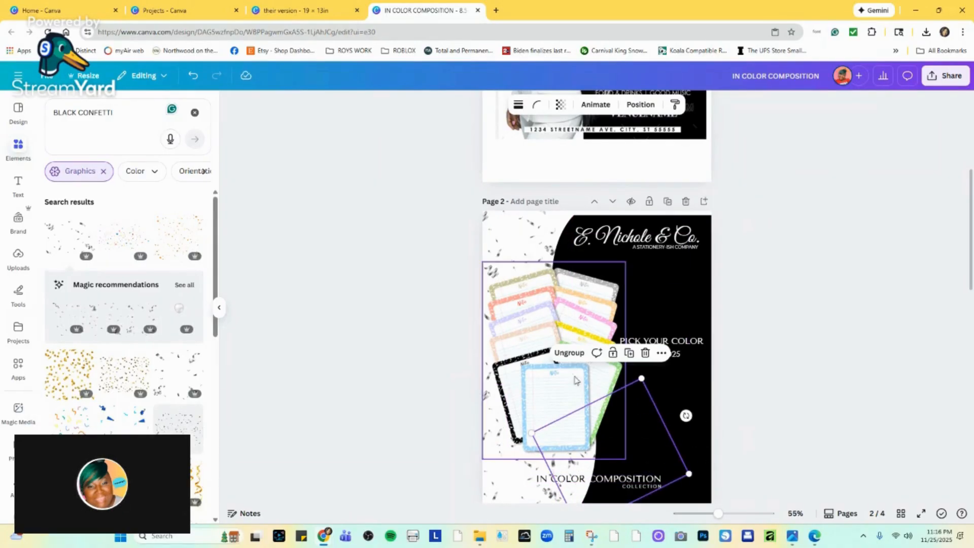
left_click_drag(648, 469, 674, 501)
left_click(824, 431)
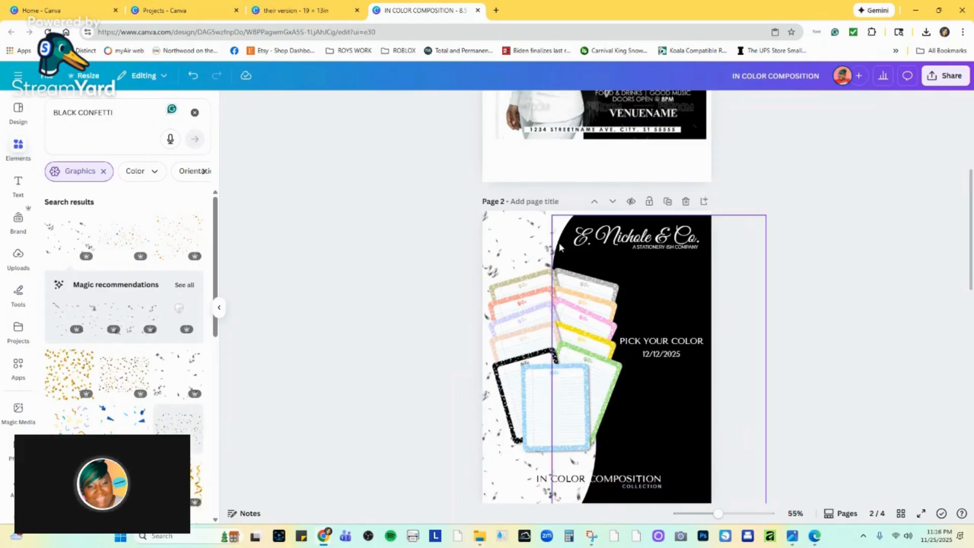
Adjust the notepads image with Blacks set to 10 and Vibrance set to 22.
left_click(531, 301)
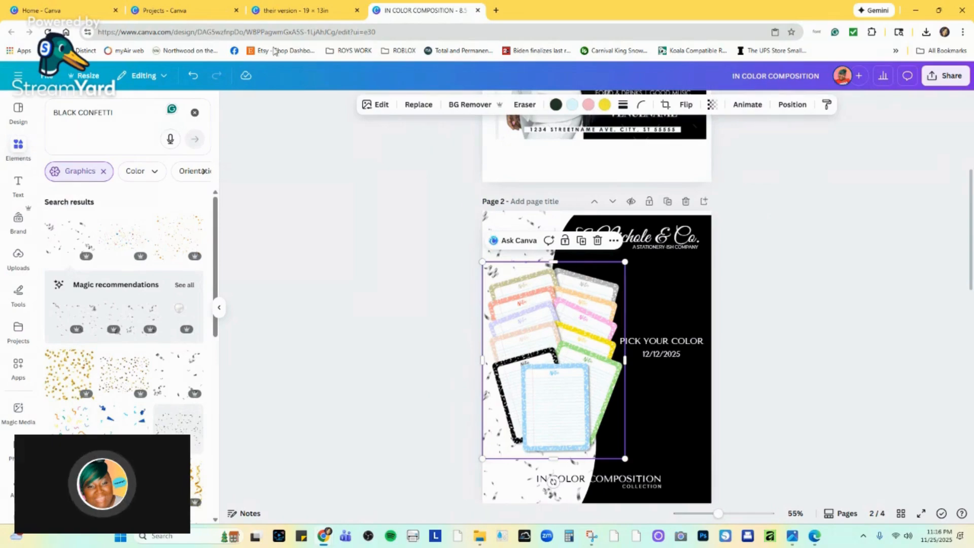
left_click(378, 105)
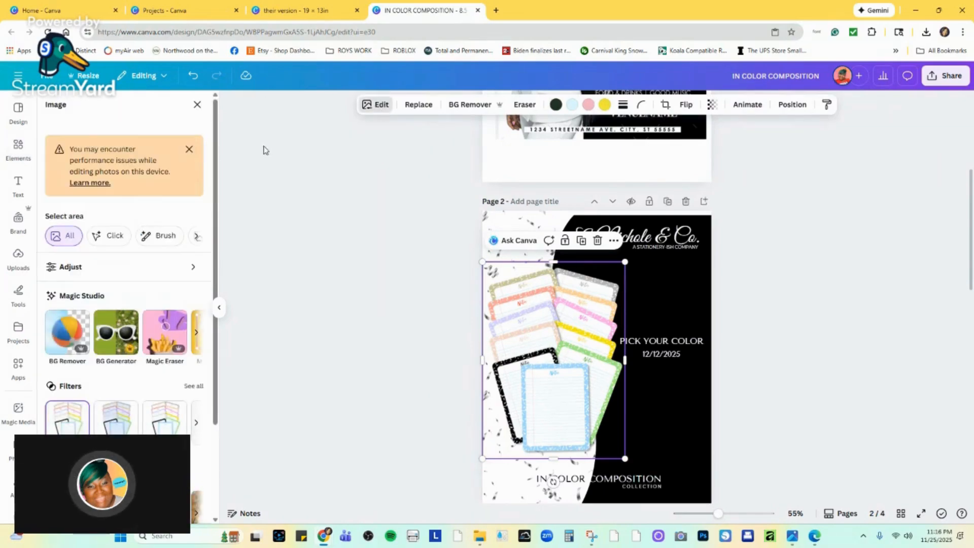
left_click(60, 270)
scroll(102, 355, "down", 5)
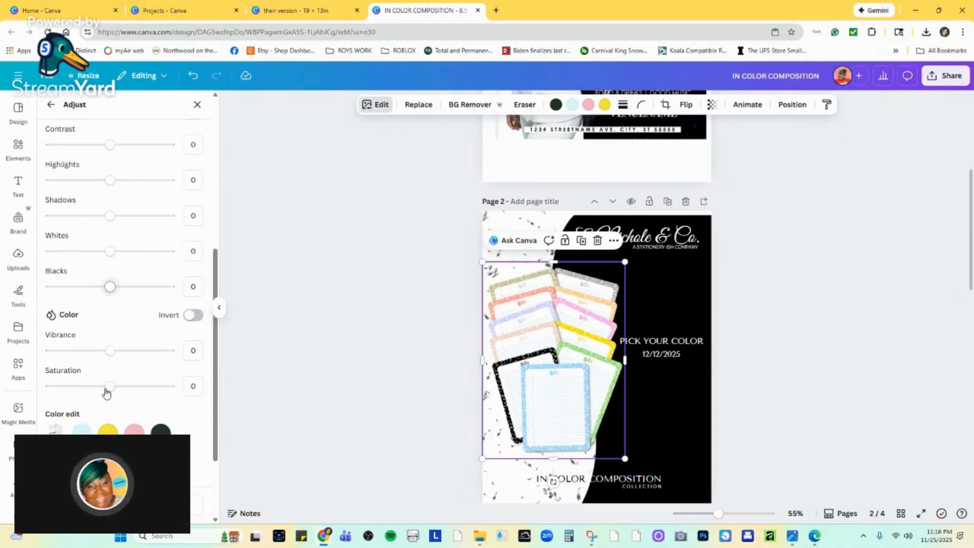
left_click_drag(112, 290, 116, 286)
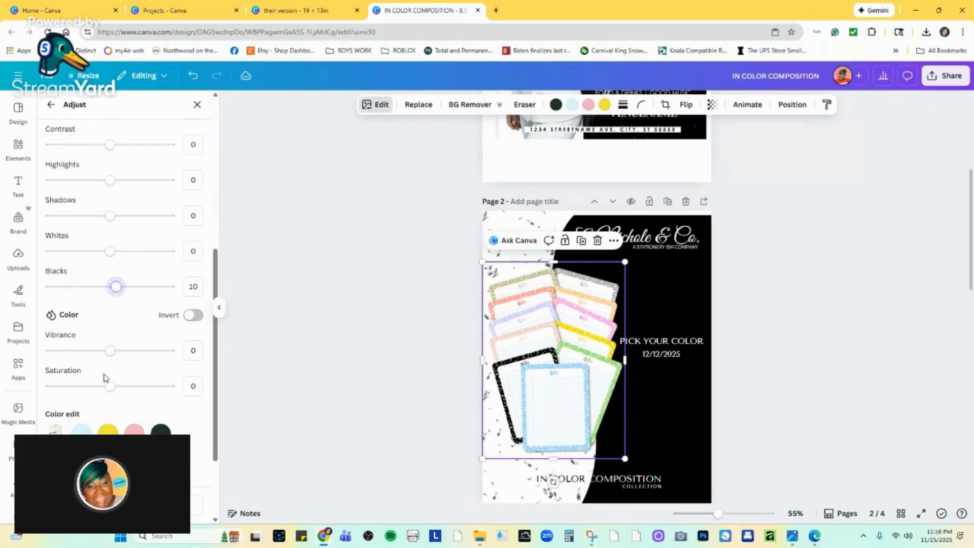
left_click_drag(110, 352, 124, 347)
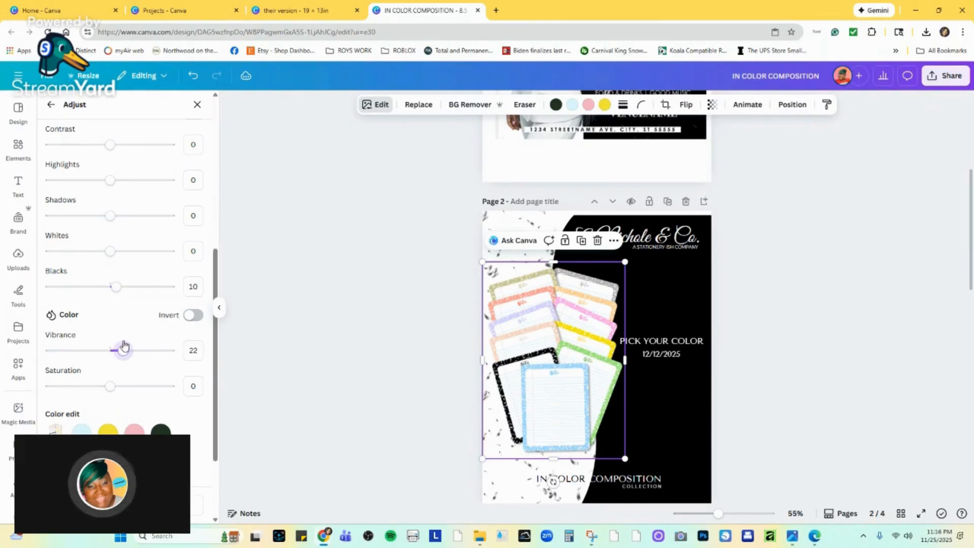
left_click(789, 287)
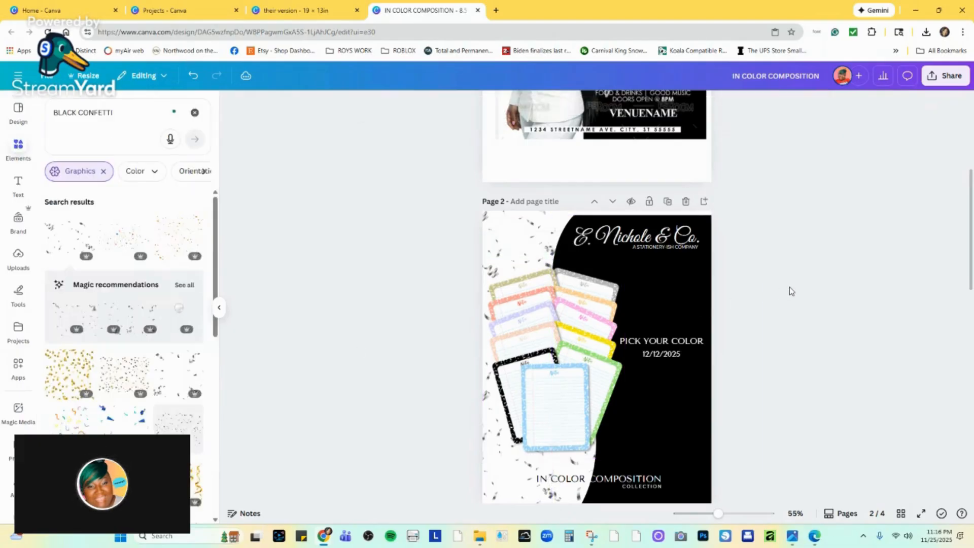
Shift the notepads image slightly down and compare the layout with the birthday flyer on page 1.
left_click_drag(579, 283, 612, 282)
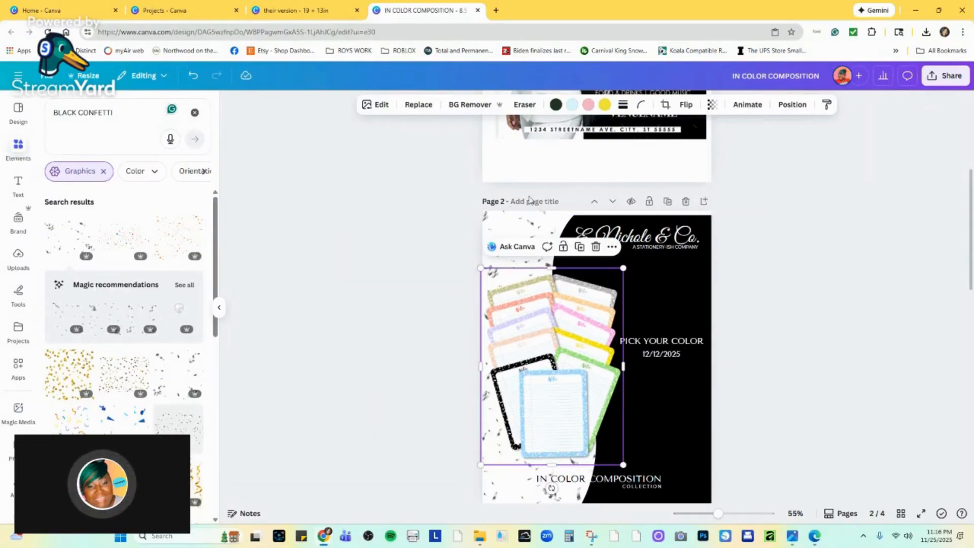
left_click(522, 223)
scroll(675, 353, "up", 4)
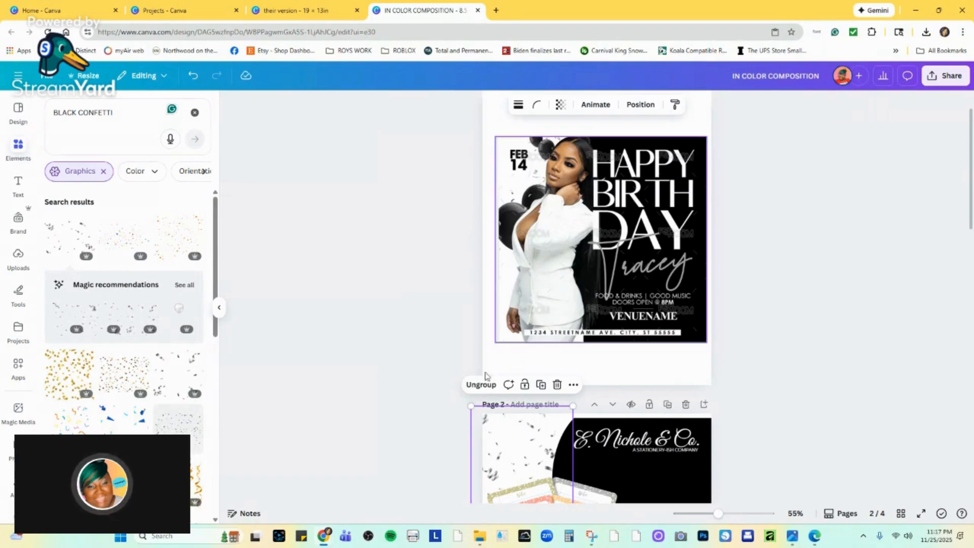
scroll(634, 431, "down", 1)
scroll(654, 461, "down", 1)
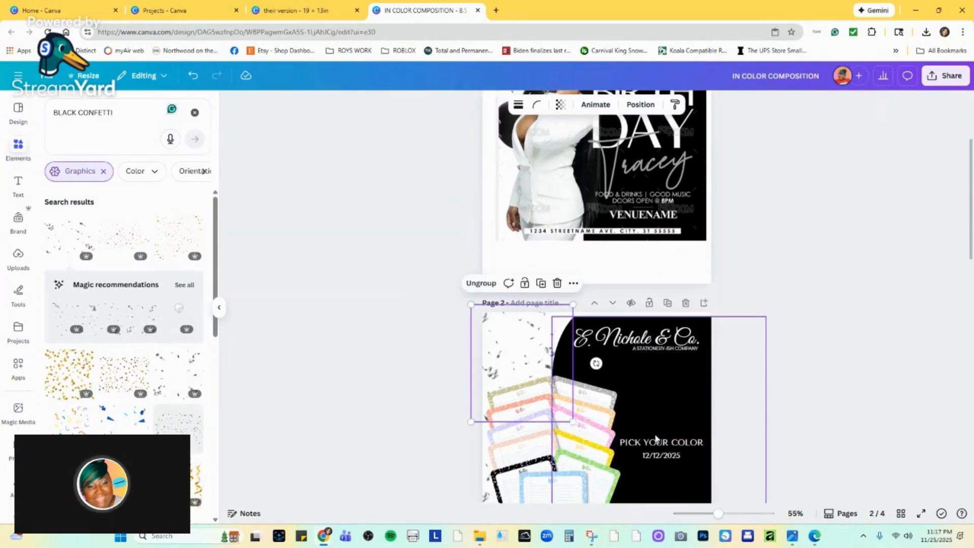
Ungroup the date from "PICK YOUR COLOR" and move it onto the white area in page 2's upper-left corner.
left_click(658, 456)
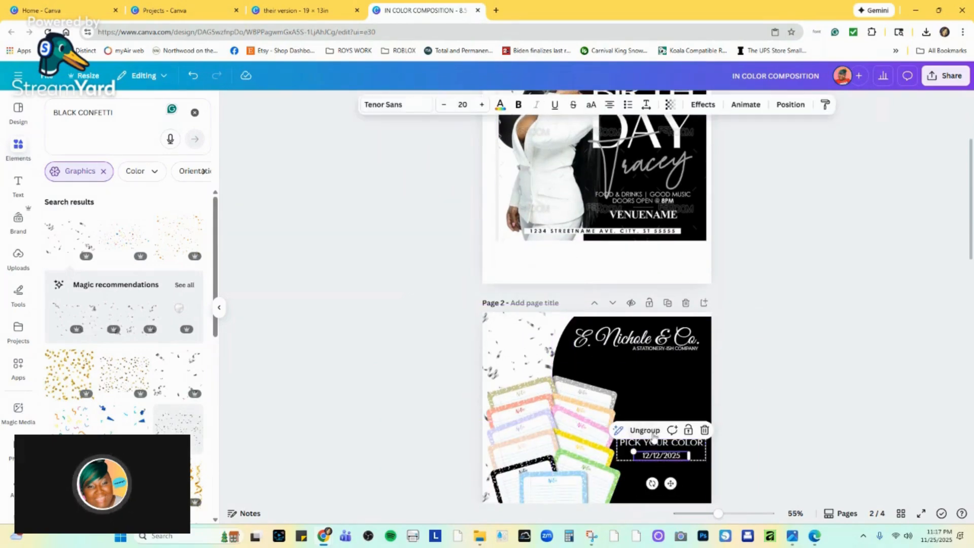
left_click(652, 431)
left_click(750, 432)
left_click_drag(676, 455, 528, 336)
Recolor the "12/12/2025" text black.
double_click(530, 335)
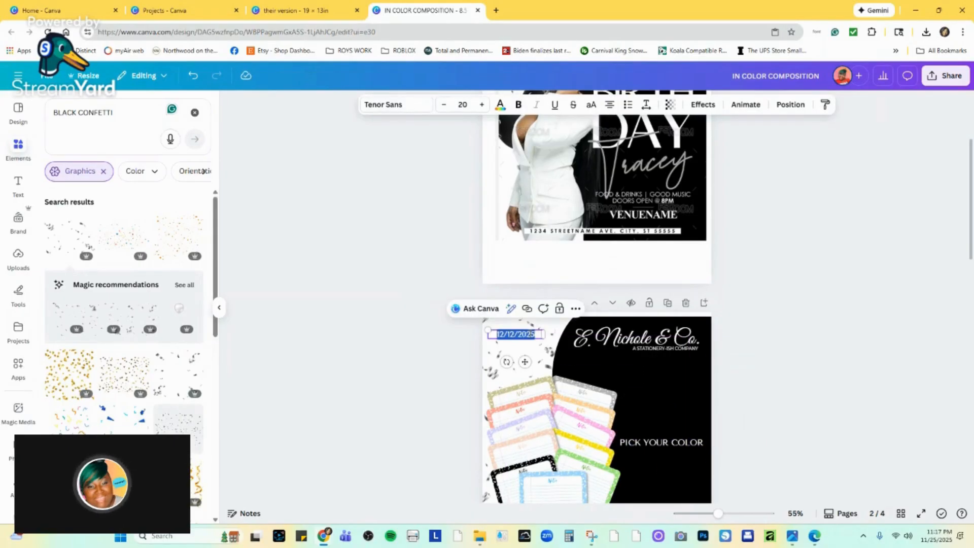
left_click(500, 104)
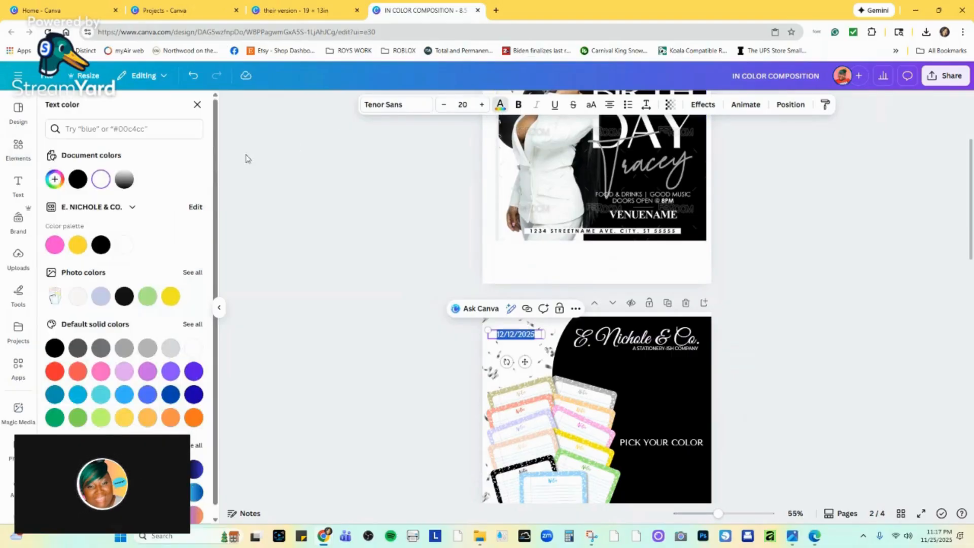
left_click(79, 179)
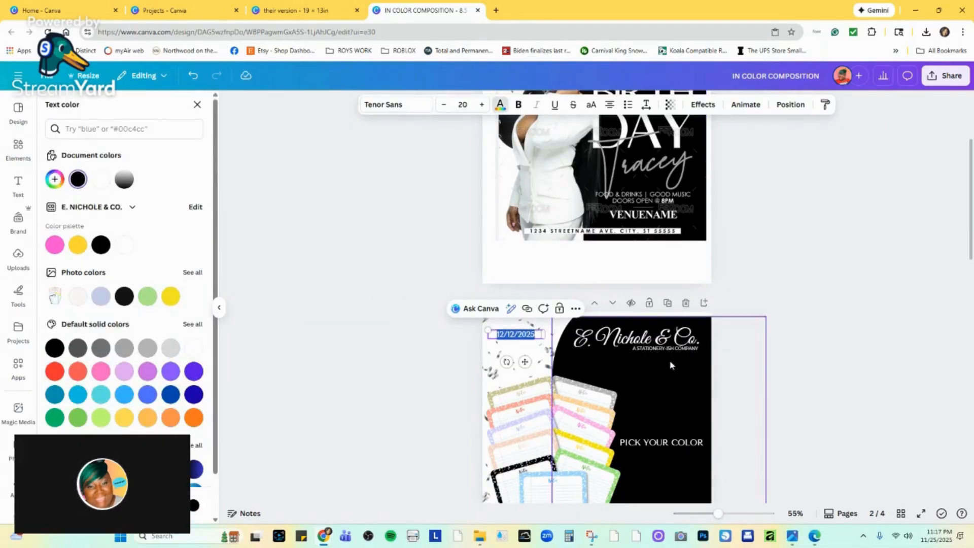
left_click(798, 376)
left_click(468, 348)
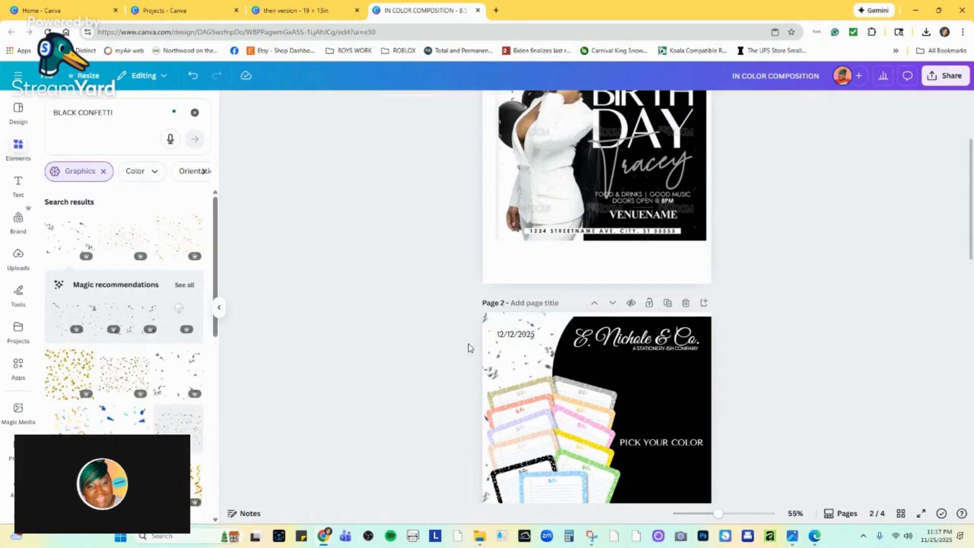
Replace the date with a bold "DEC" at size 46.7, positioned on the white area in page 2's upper-left corner.
left_click(509, 337)
left_click(507, 336)
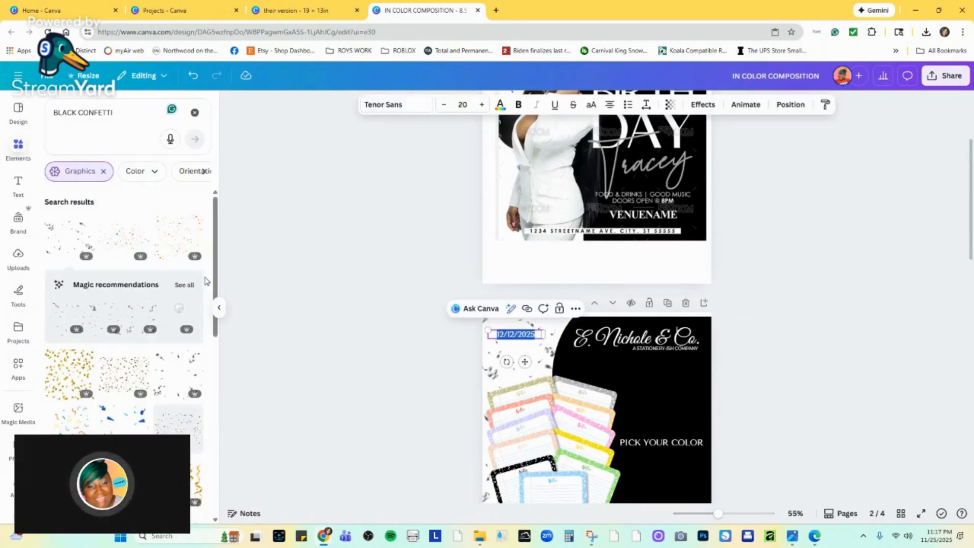
type("DEC")
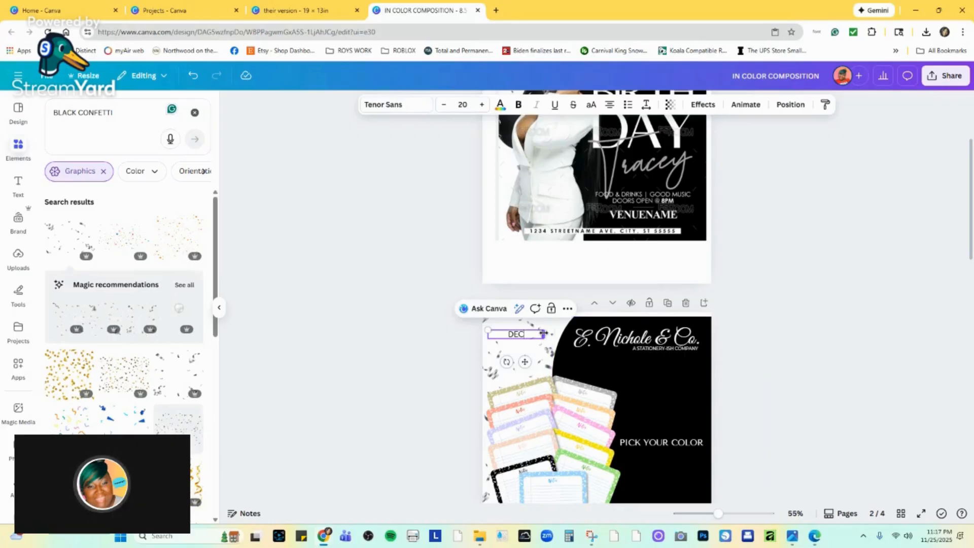
left_click_drag(544, 334, 461, 318)
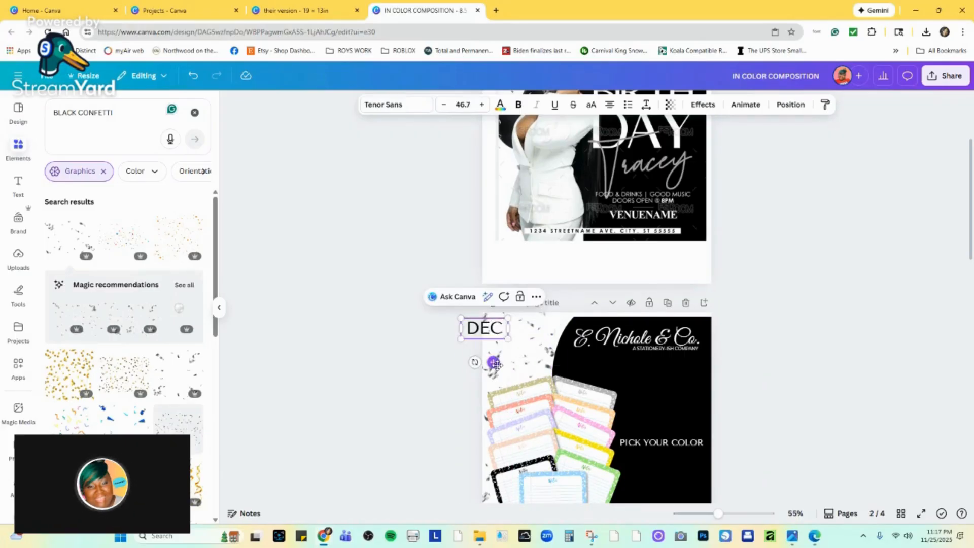
left_click_drag(496, 364, 530, 370)
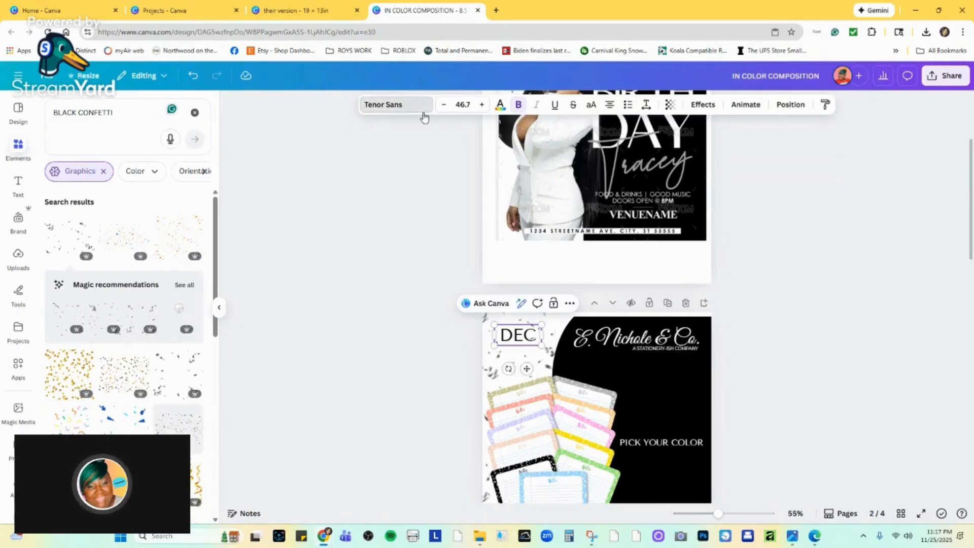
Try the Archivo Black font on the "DEC" text to match the date on page 1's birthday flyer.
left_click(410, 106)
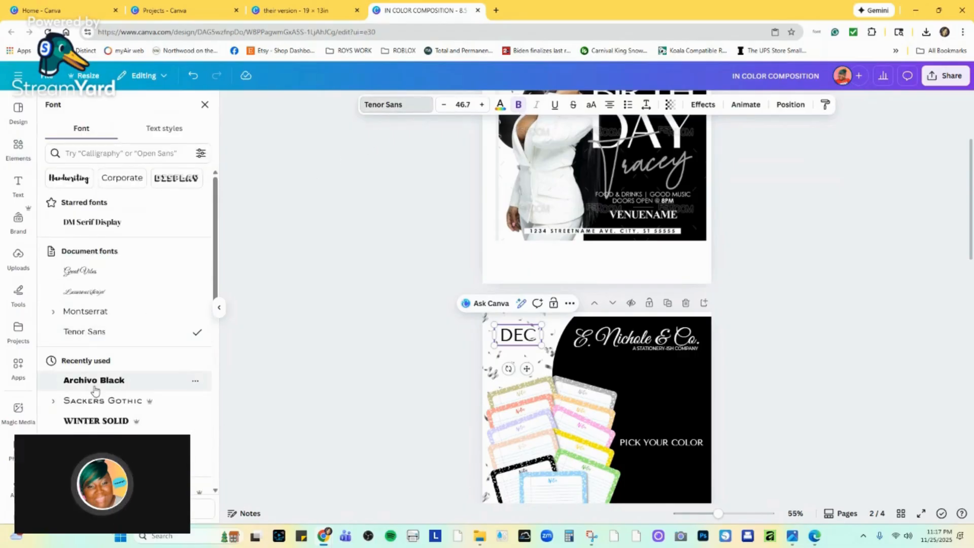
scroll(553, 284, "up", 3)
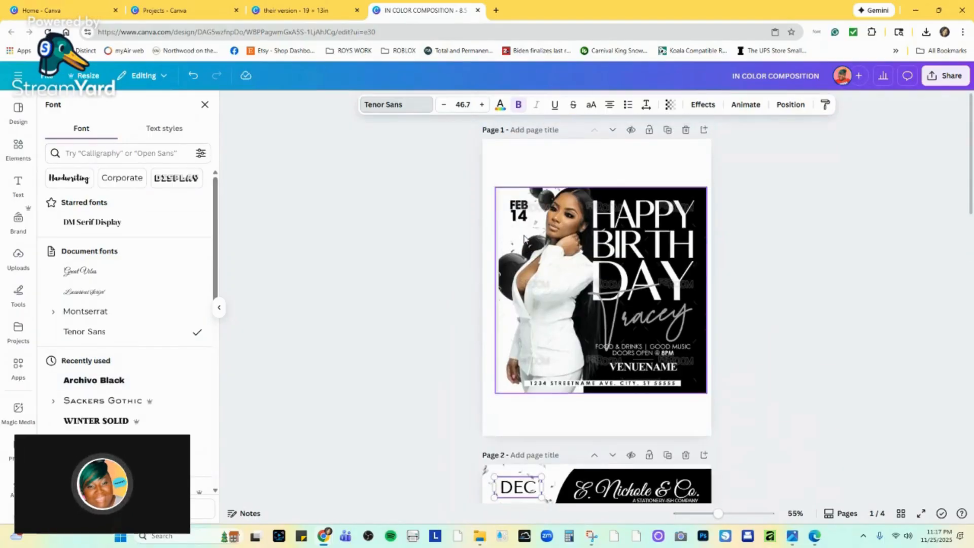
scroll(132, 289, "down", 15)
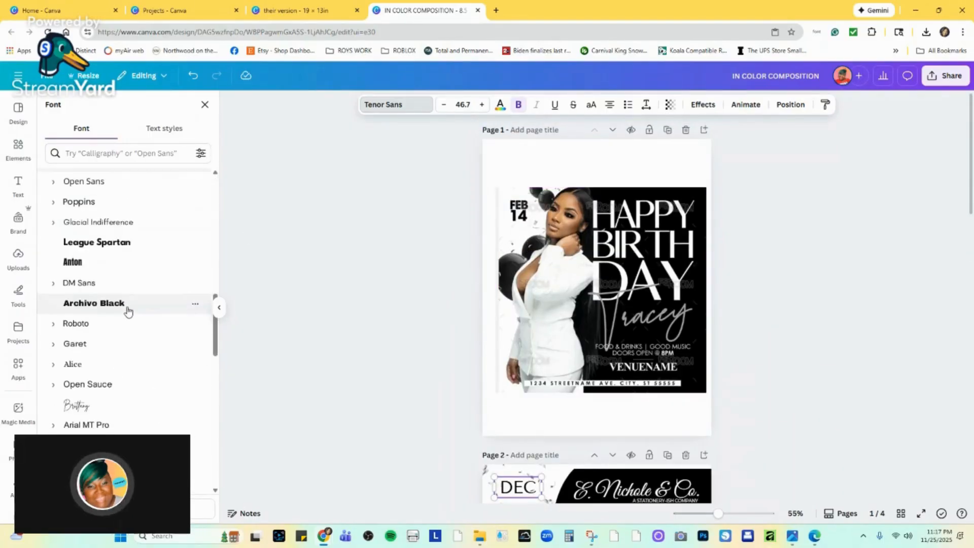
left_click(130, 306)
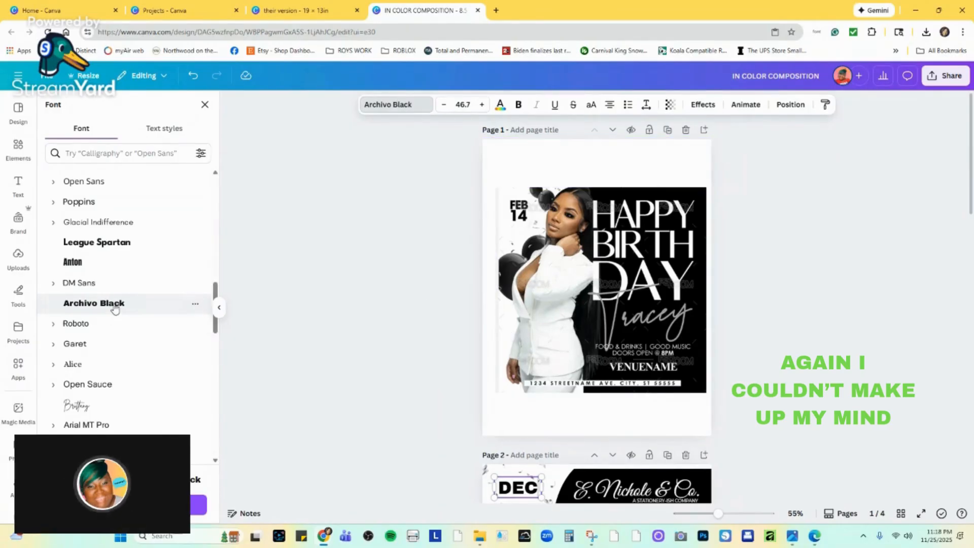
Compare bolder fonts for "DEC" with the flyer's date and set the text in Etna Sans Serif.
scroll(513, 386, "down", 3)
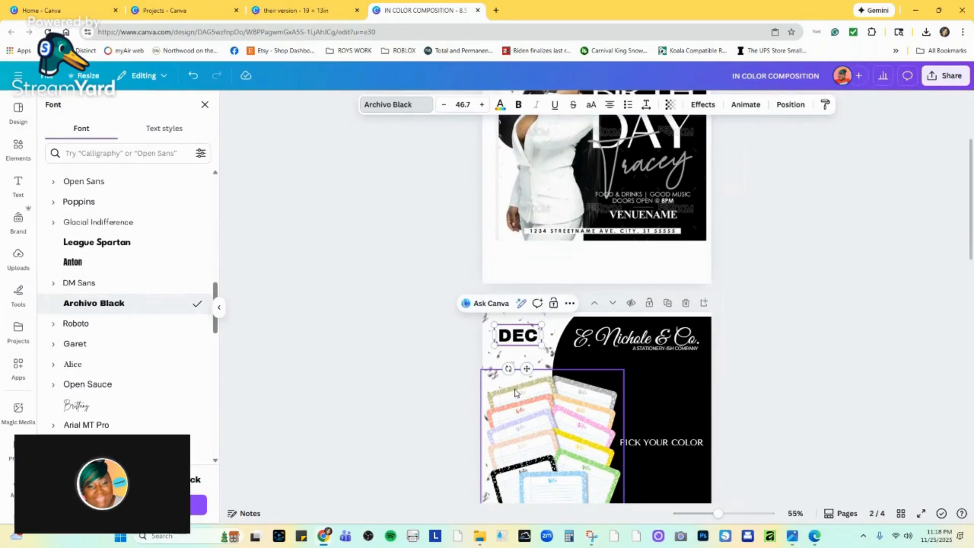
scroll(515, 392, "up", 2)
scroll(515, 392, "down", 2)
scroll(115, 348, "down", 5)
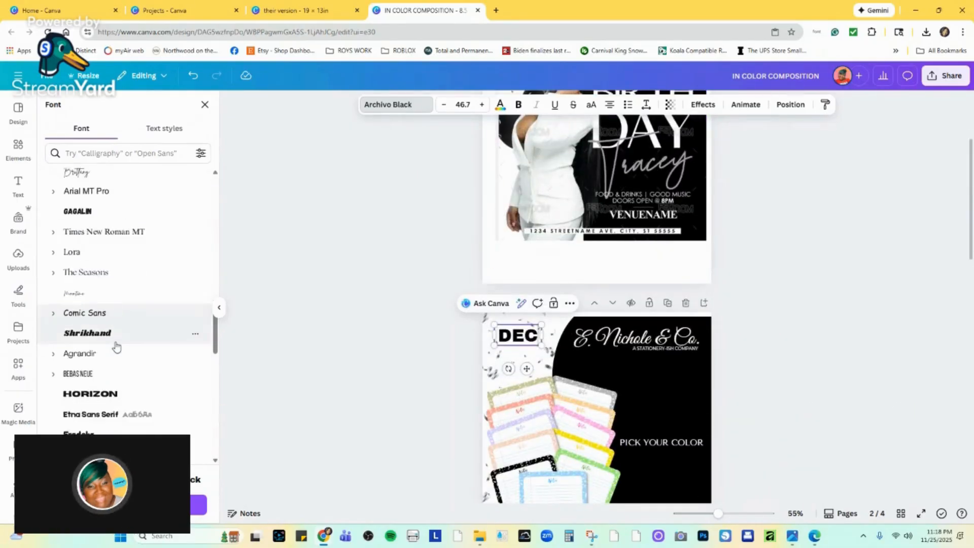
scroll(117, 347, "down", 2)
left_click(119, 327)
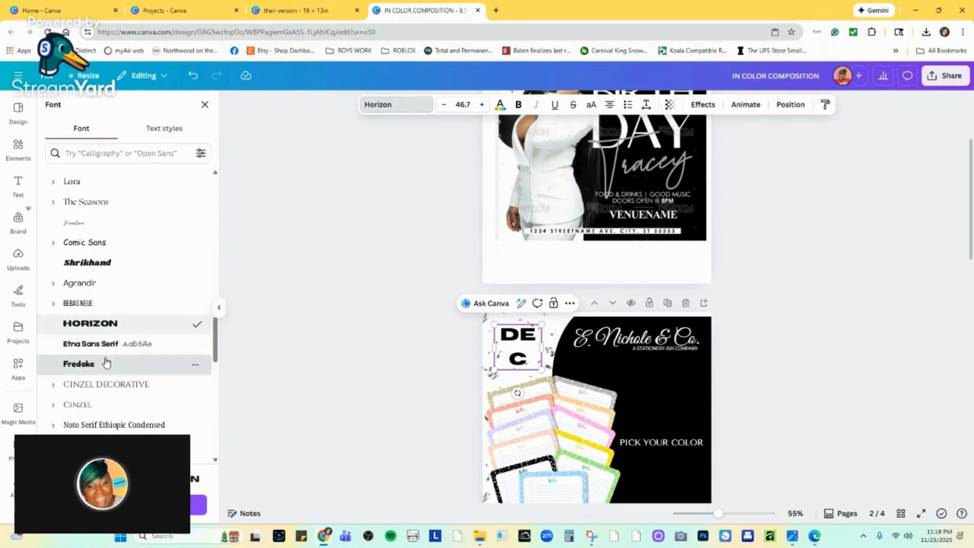
left_click(105, 361)
left_click(106, 344)
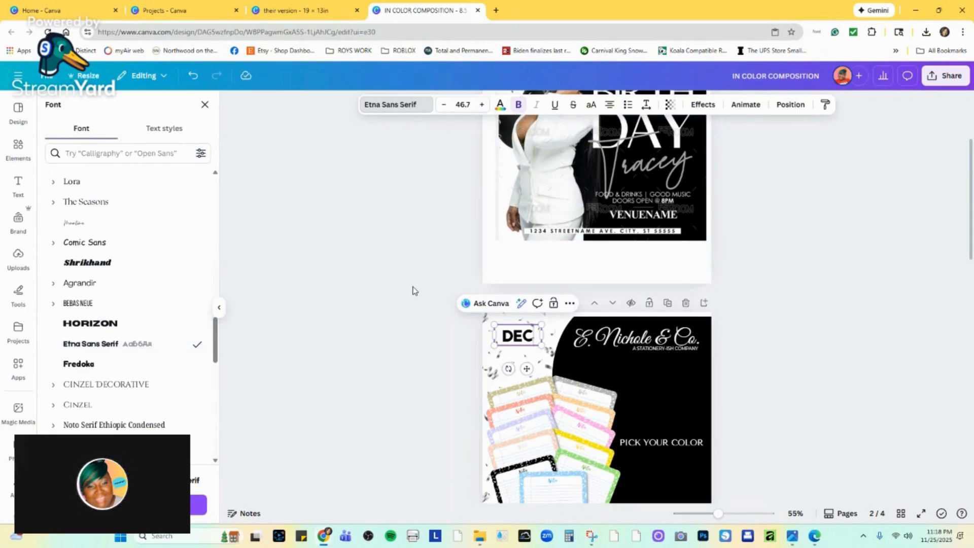
left_click(485, 343)
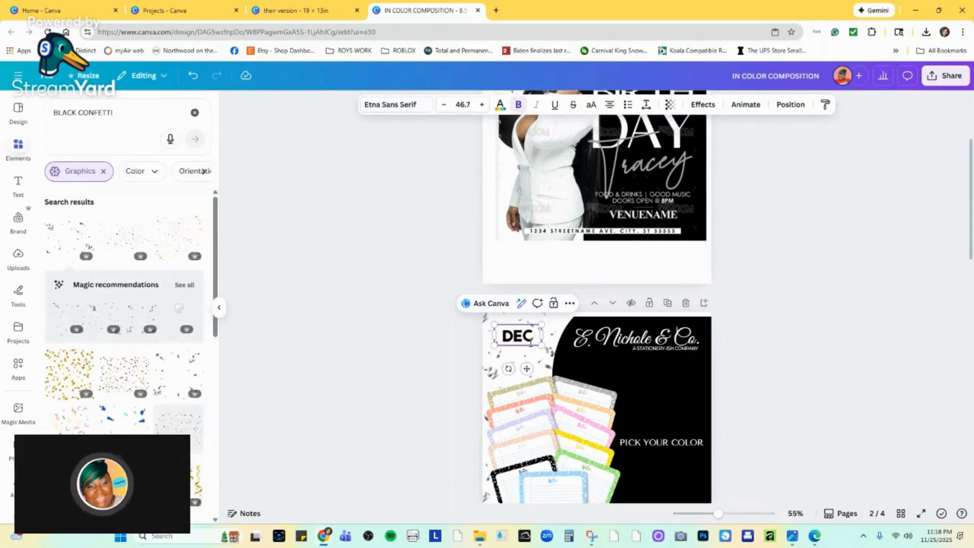
key("Escape")
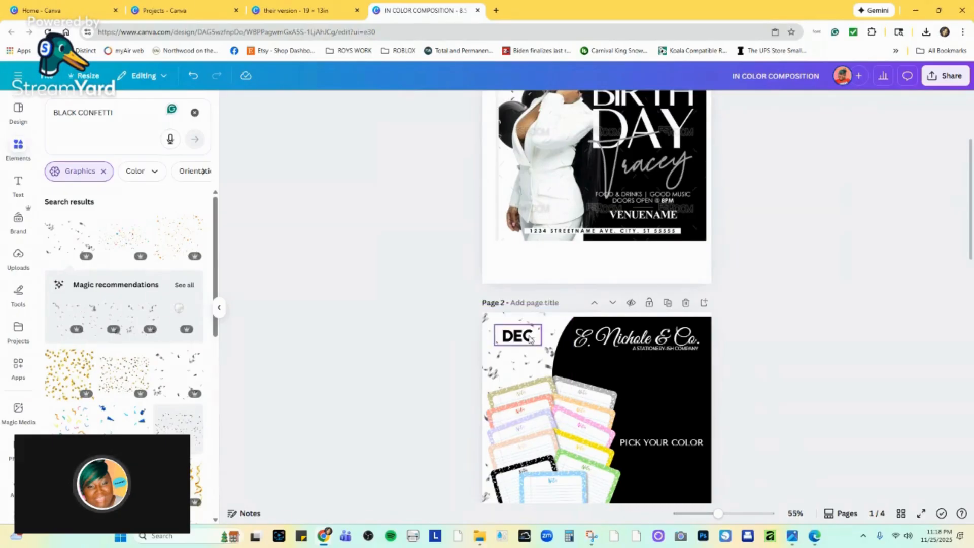
Move "DEC" closer to the page's upper-left corner and stack a copy reading "12" directly beneath it.
mouse_move(530, 340)
left_mouse_down()
mouse_move(541, 328)
mouse_move(526, 327)
left_mouse_up()
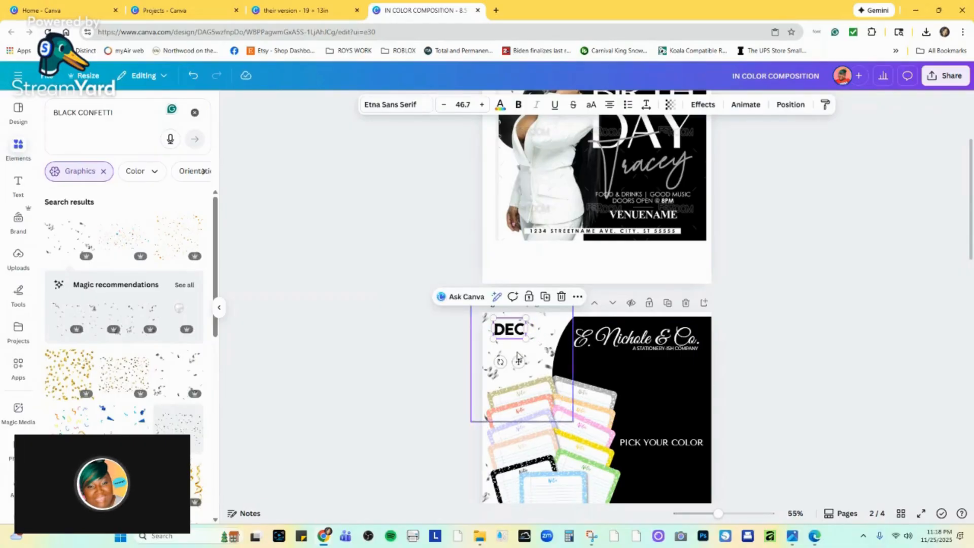
left_click_drag(522, 361, 523, 379)
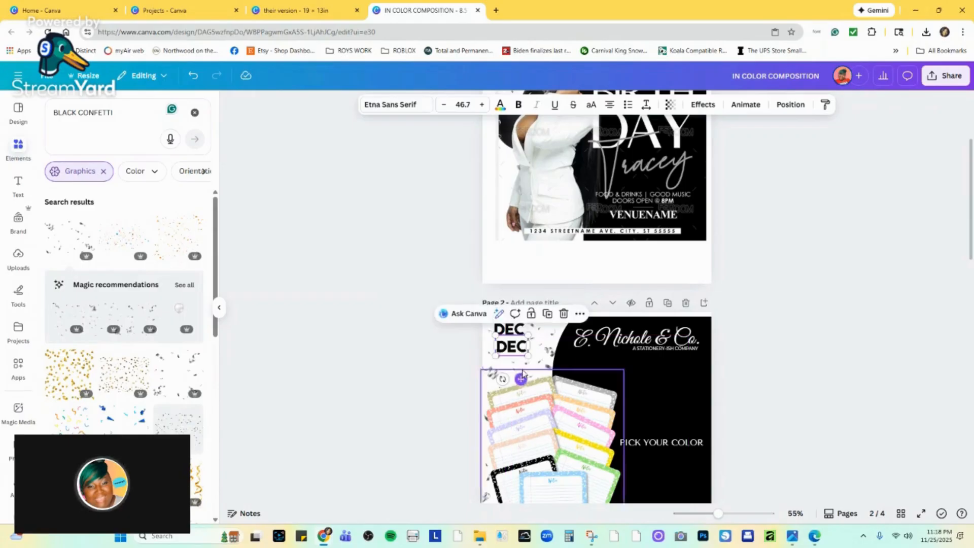
double_click(515, 350)
type("12")
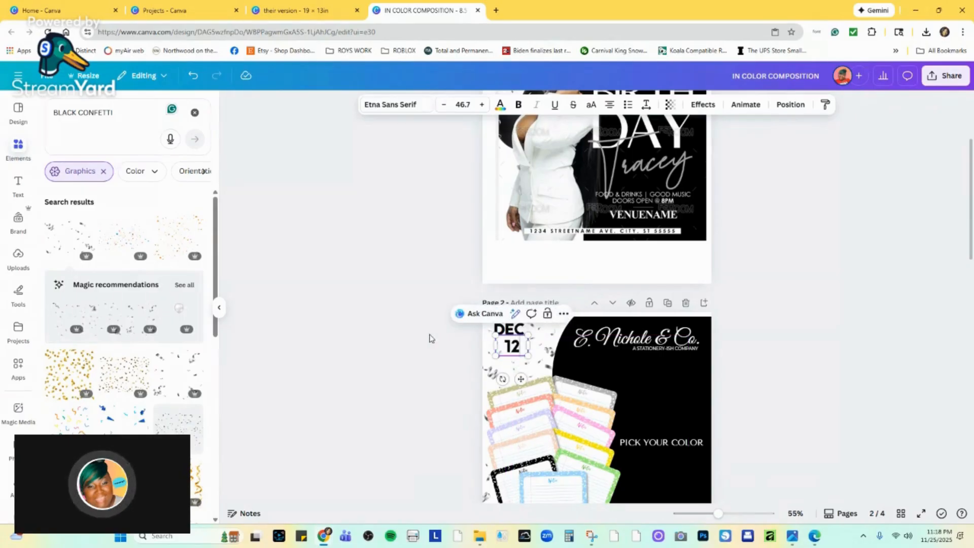
scroll(474, 236, "up", 3)
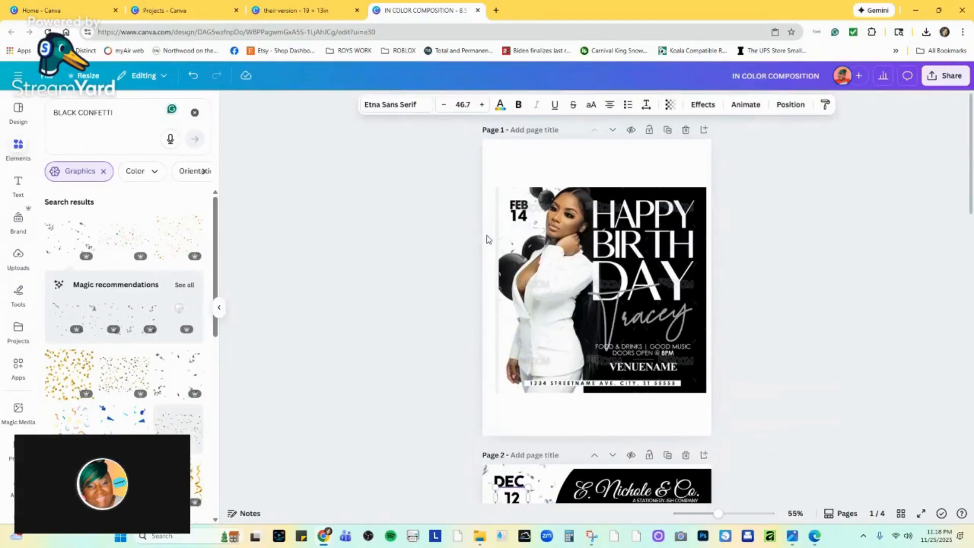
scroll(511, 241, "down", 2)
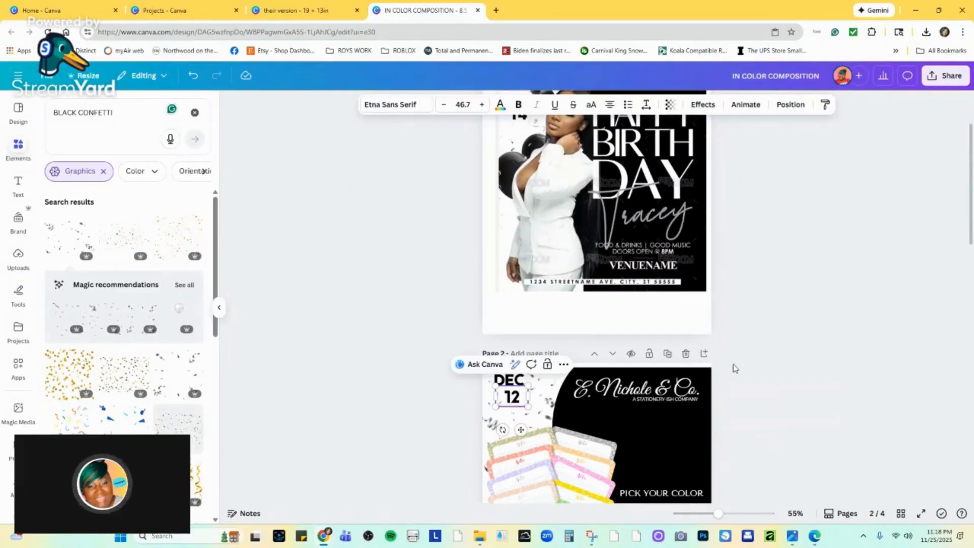
left_click_drag(513, 396, 510, 396)
Nudge the E. Nichole & Co. logo slightly right and extend the black curved shape past page 2's top edge.
left_click(699, 389)
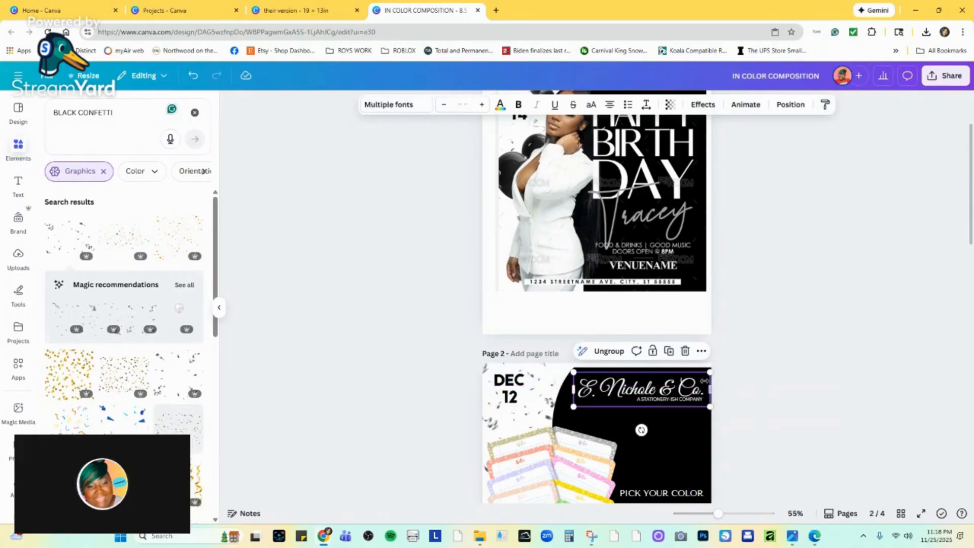
key("Left")
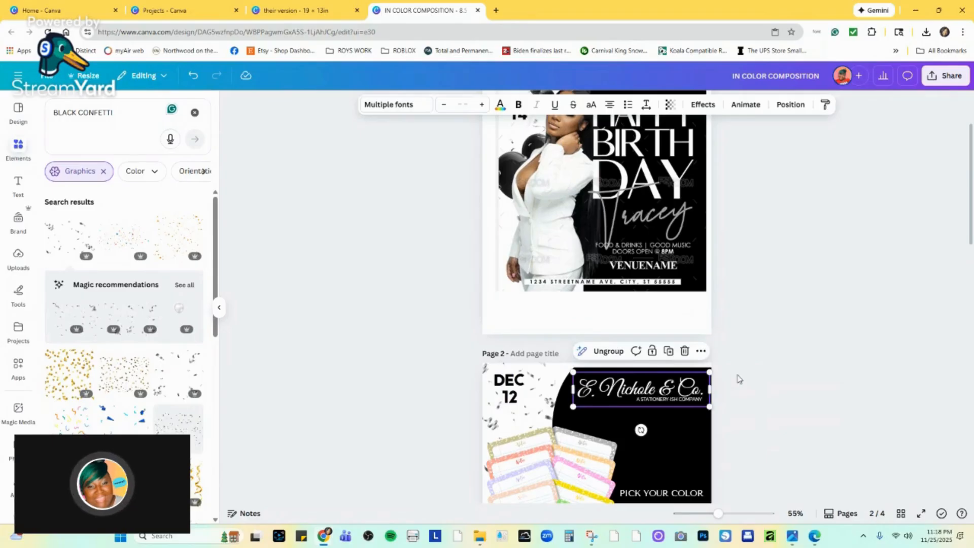
left_click(713, 373)
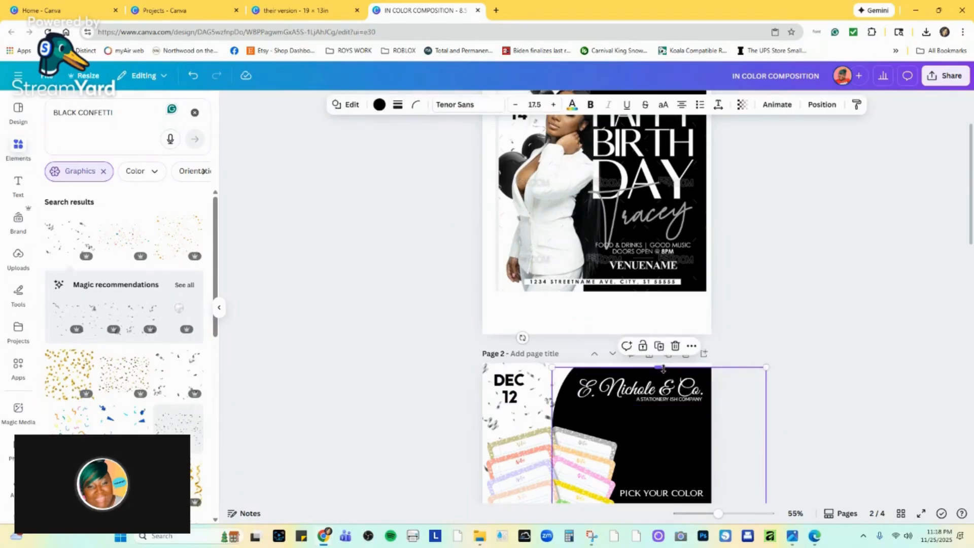
left_click_drag(663, 369, 663, 358)
scroll(713, 396, "down", 5)
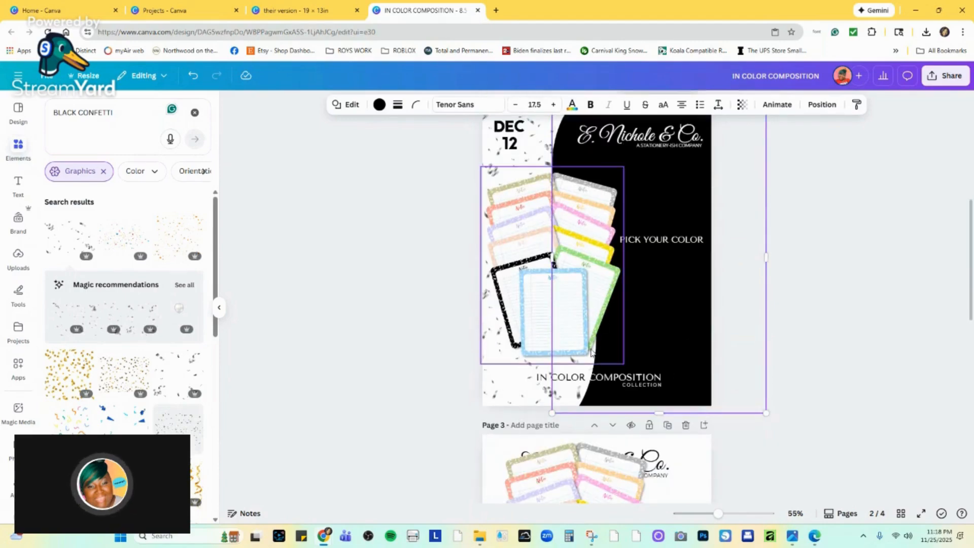
scroll(670, 270, "up", 2)
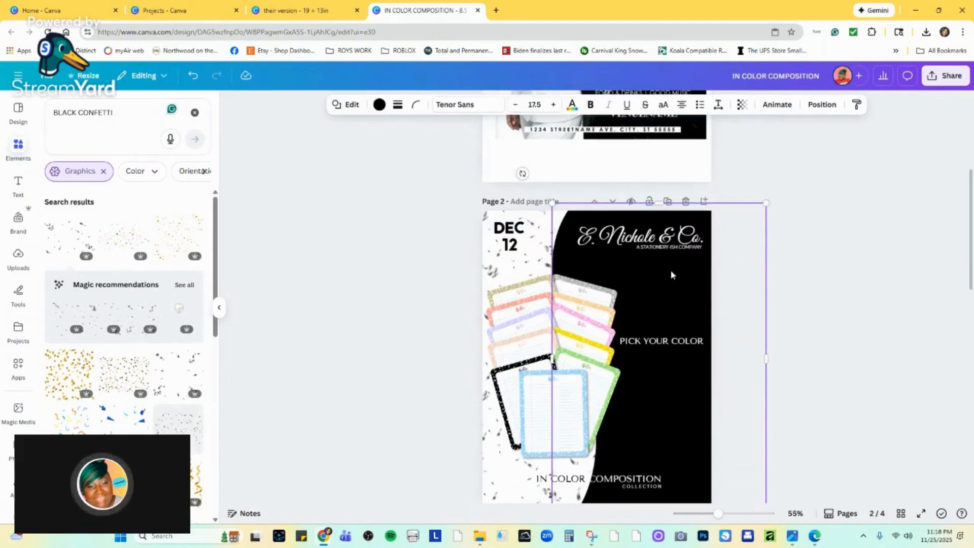
Shift the black curved shape on page 2 slightly to the right.
left_click(833, 244)
left_click(699, 282)
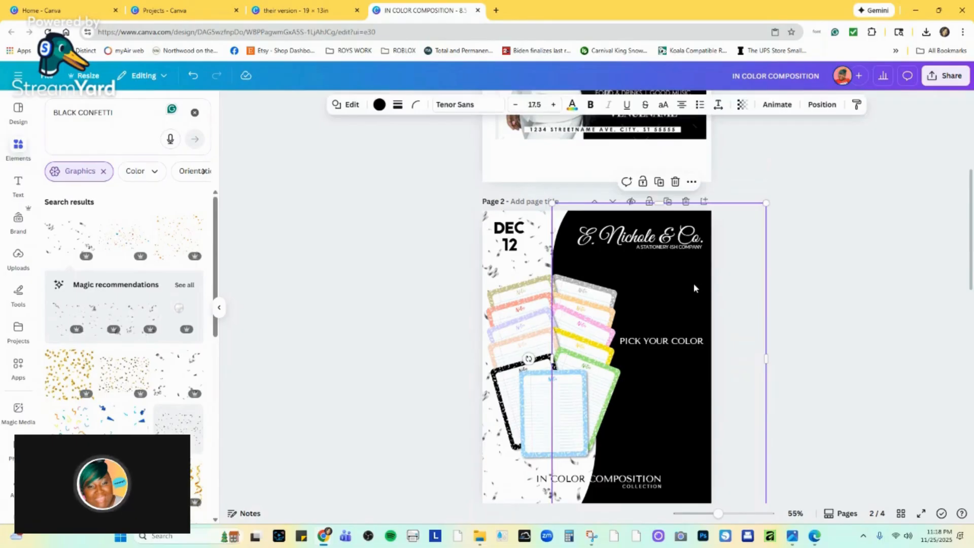
left_click_drag(693, 283, 701, 283)
Shrink the E. Nichole & Co. logo group to about 4.9 × 1.2 in, keeping it within the black area.
left_click(684, 242)
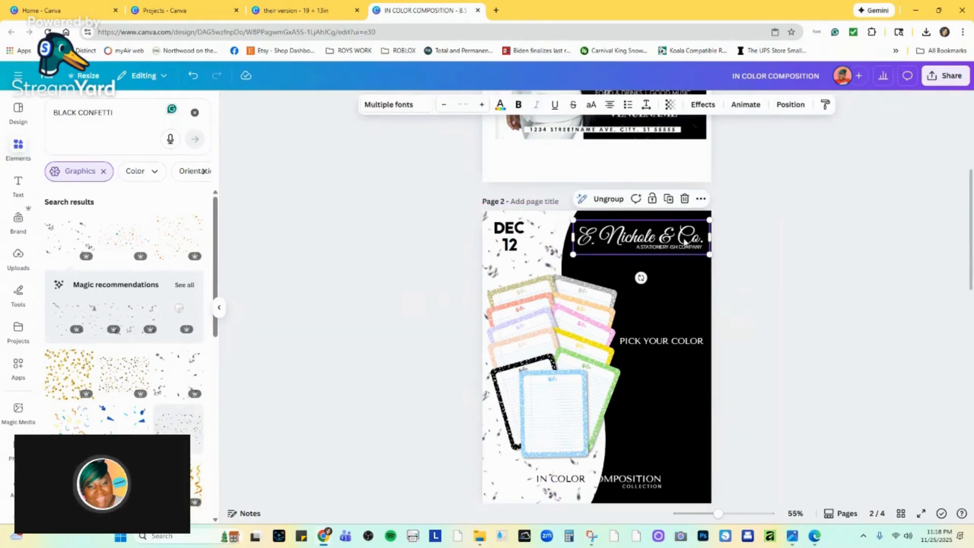
left_click_drag(571, 218, 576, 224)
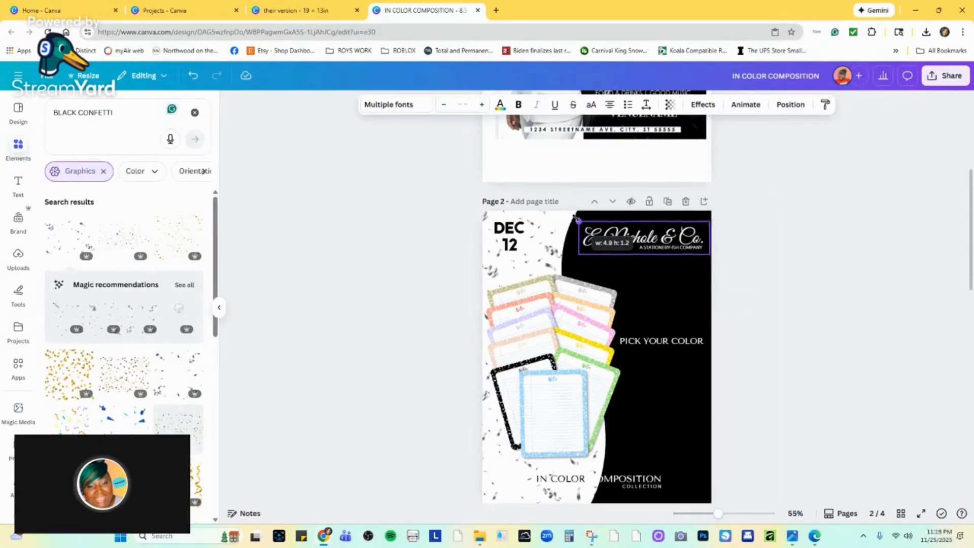
left_click(833, 270)
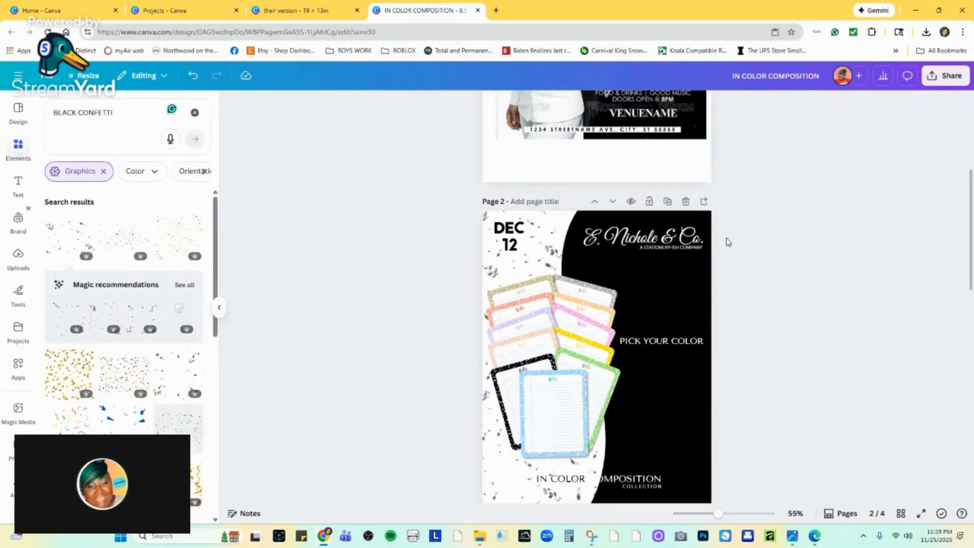
Enlarge the notepads image slightly and move it up, just below the date on page 2.
scroll(682, 271, "down", 2)
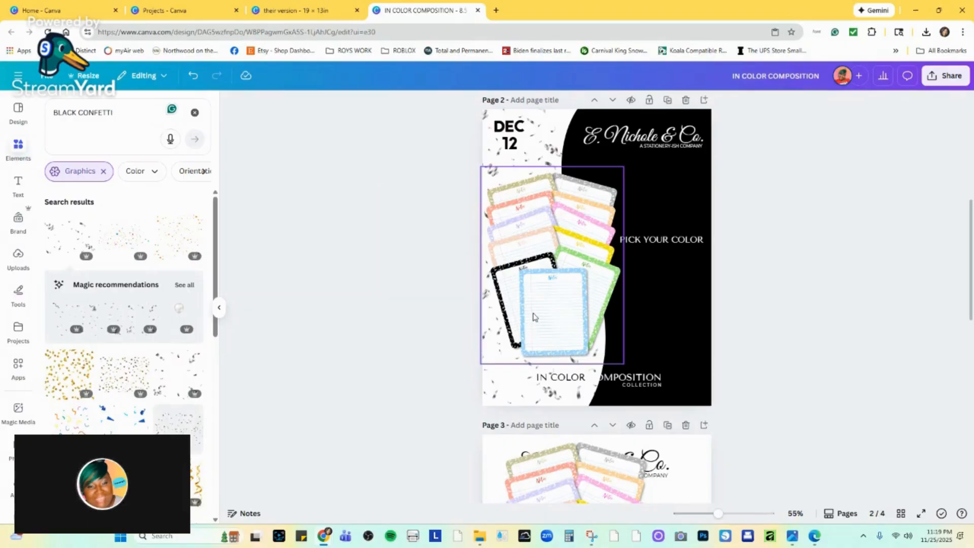
left_click(537, 297)
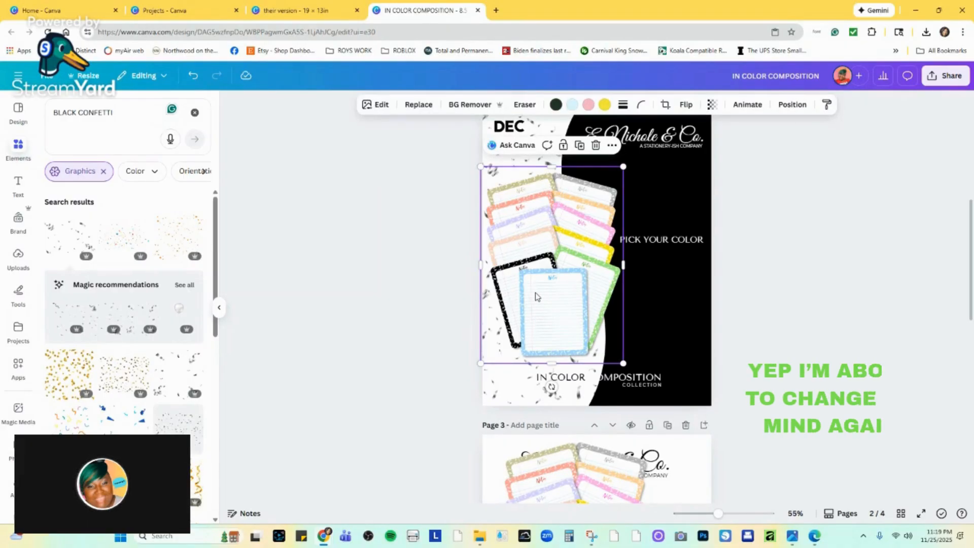
left_click_drag(623, 362, 630, 372)
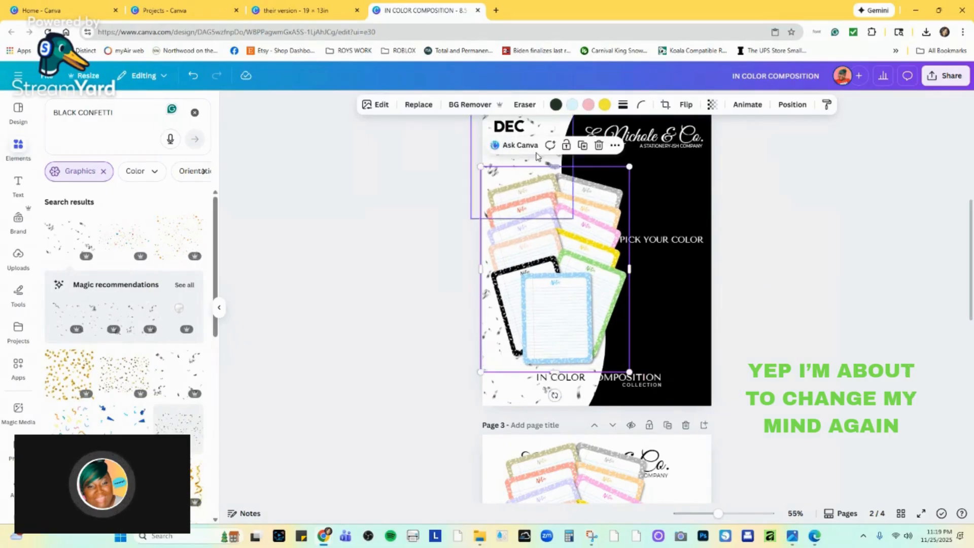
left_click_drag(481, 166, 476, 160)
left_click_drag(542, 192, 542, 183)
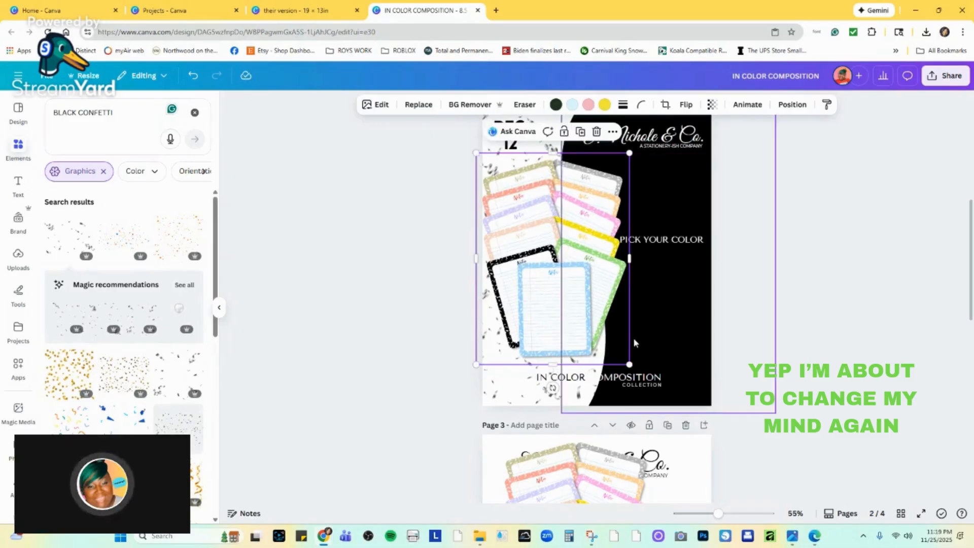
Move "IN COLOR COMPOSITION" slightly right and widen the gap before "COMPOSITION" where the white and black areas meet.
left_click(632, 378)
left_click_drag(608, 406, 619, 406)
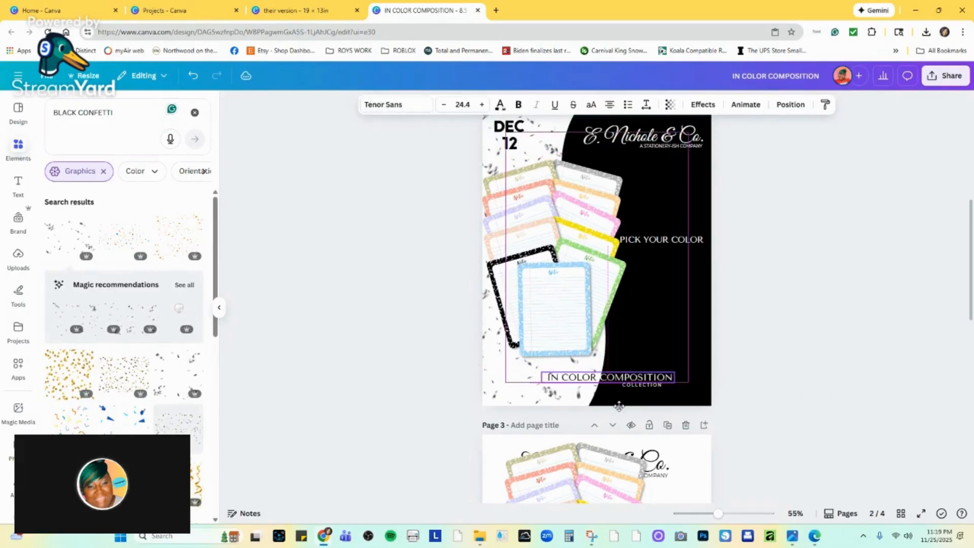
left_click(600, 379)
left_click(601, 379)
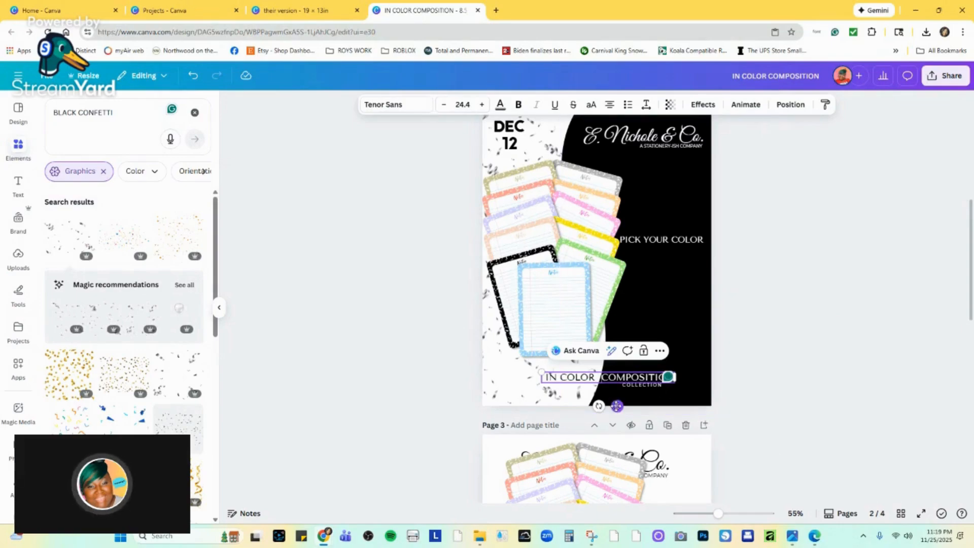
left_click_drag(618, 405, 620, 405)
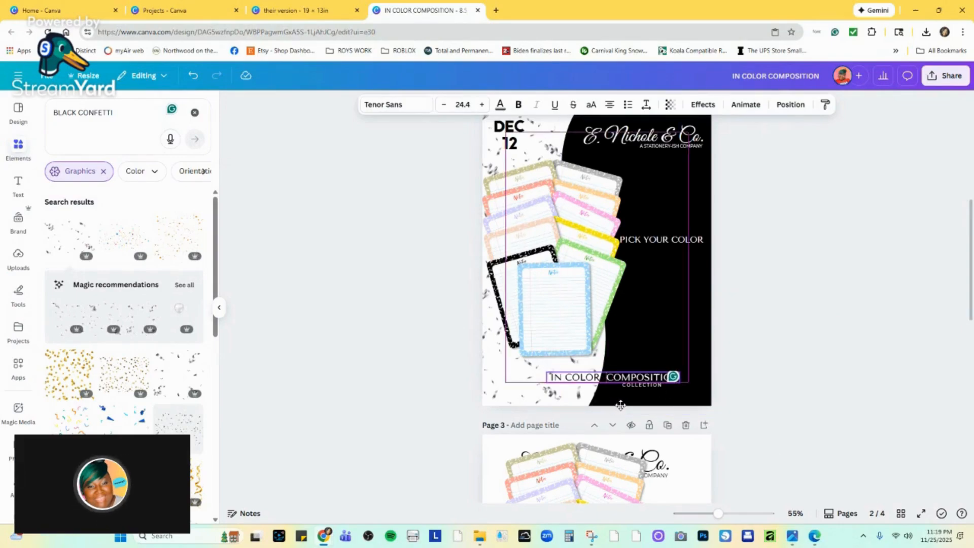
Move "COLLECTION" right and slightly down so it sits under the end of "COMPOSITION".
left_click(679, 395)
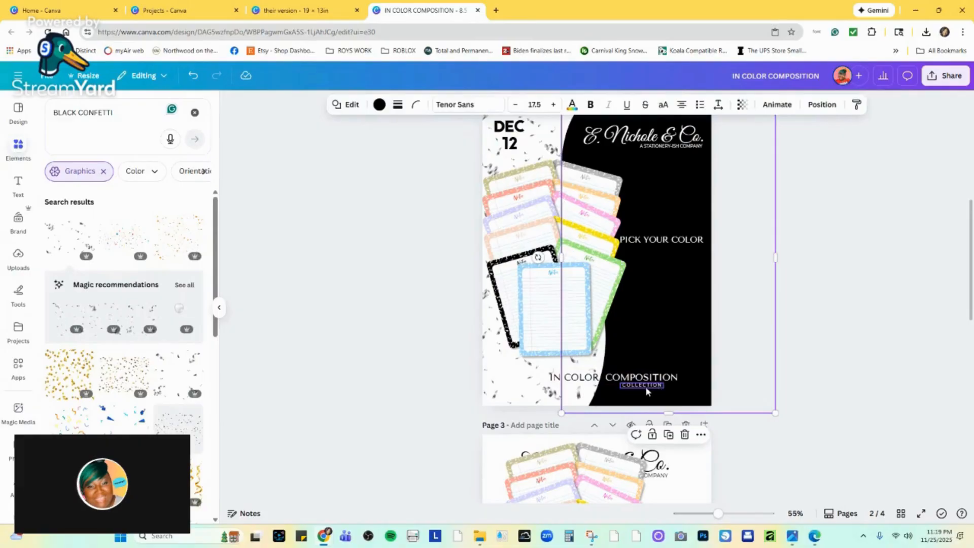
left_click_drag(645, 388, 661, 390)
left_click(618, 397)
Remove the extra space between "COLOR" and "COMPOSITION" in the collection title.
left_click(611, 379)
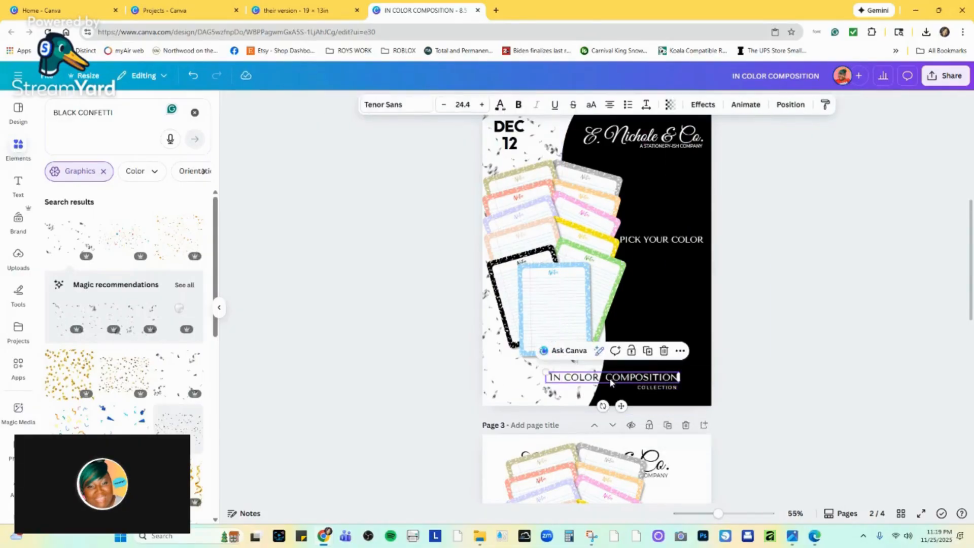
left_click(608, 379)
key("BackSpace")
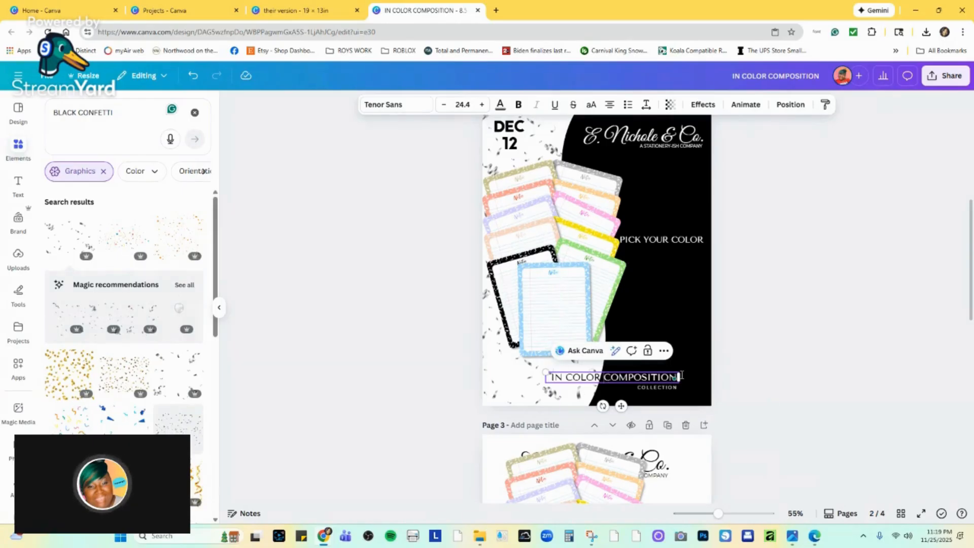
Enlarge "IN COLOR COMPOSITION" very slightly and move "COLLECTION" up closer beneath it.
left_click_drag(546, 372, 543, 371)
left_click(760, 375)
left_click(666, 390)
left_click_drag(667, 393, 666, 391)
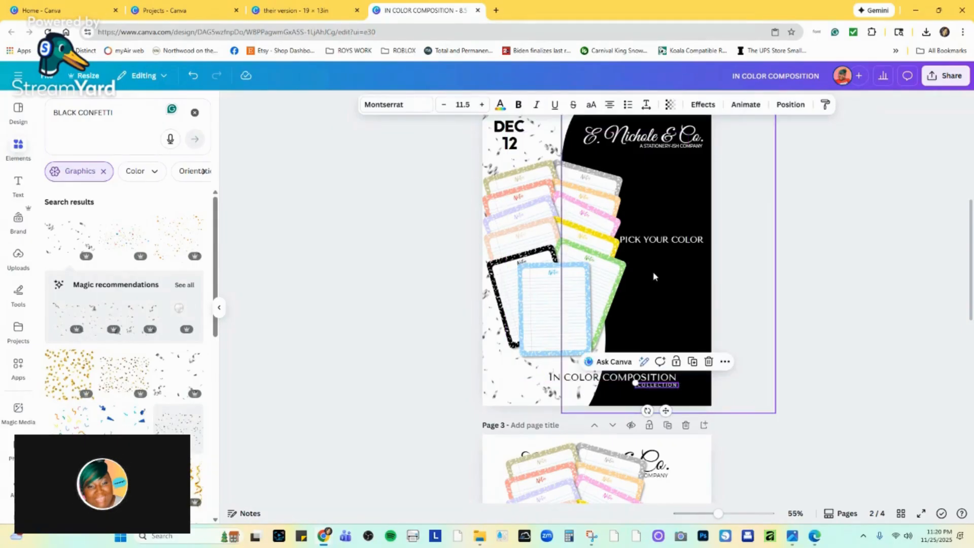
Set "COLLECTION" to font size 12.5 and shift it slightly so its end lines up with the end of "COMPOSITION".
left_click(482, 105)
left_click(482, 104)
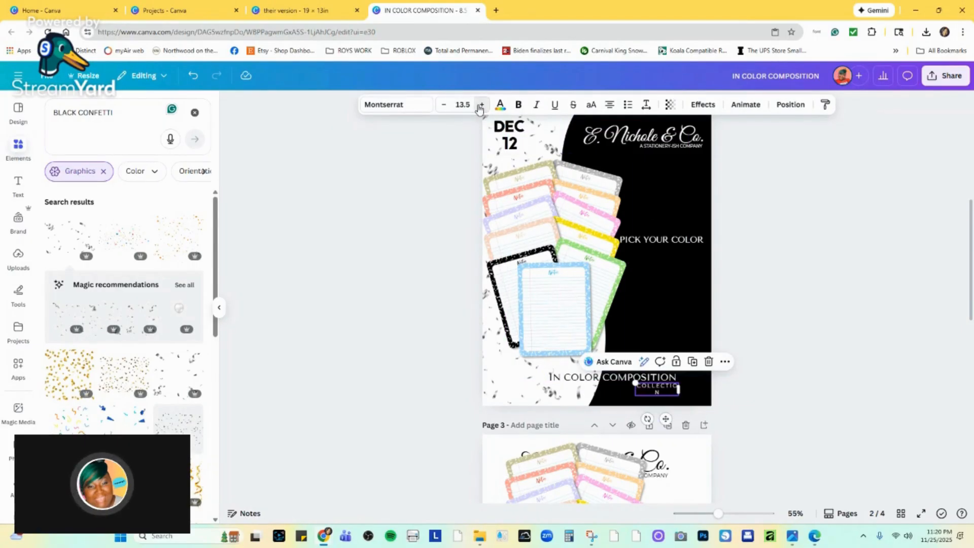
left_click(443, 105)
left_click(667, 391)
double_click(667, 385)
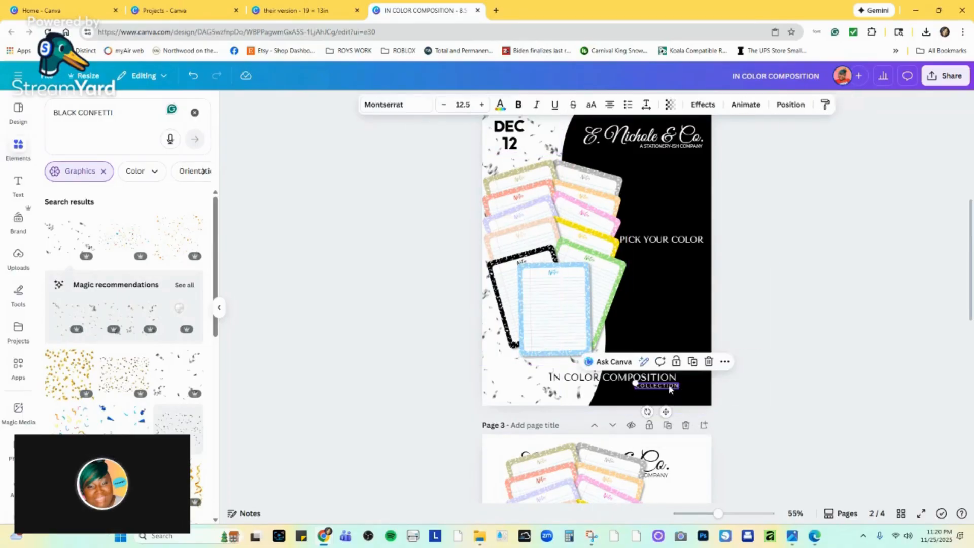
left_click_drag(669, 386, 665, 385)
left_click_drag(718, 516, 730, 513)
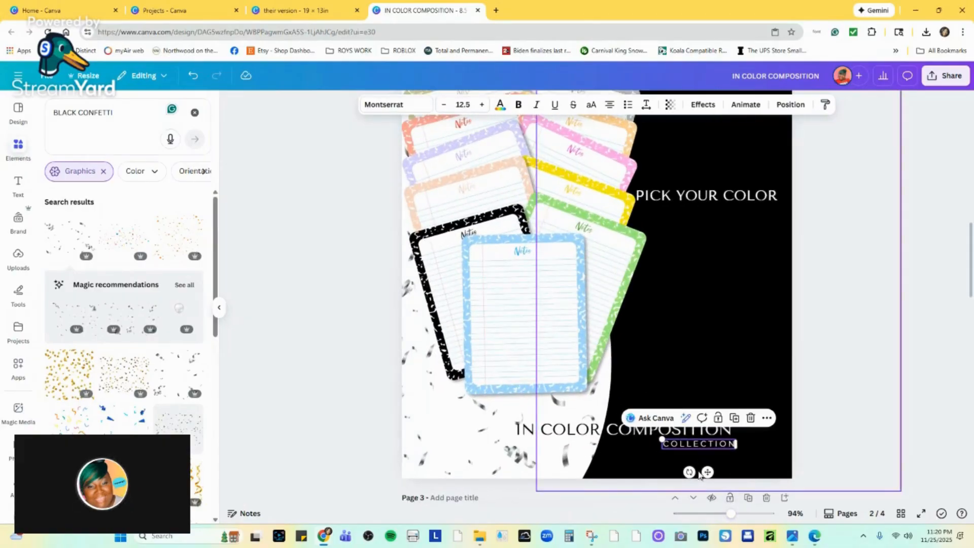
left_click_drag(704, 471, 703, 468)
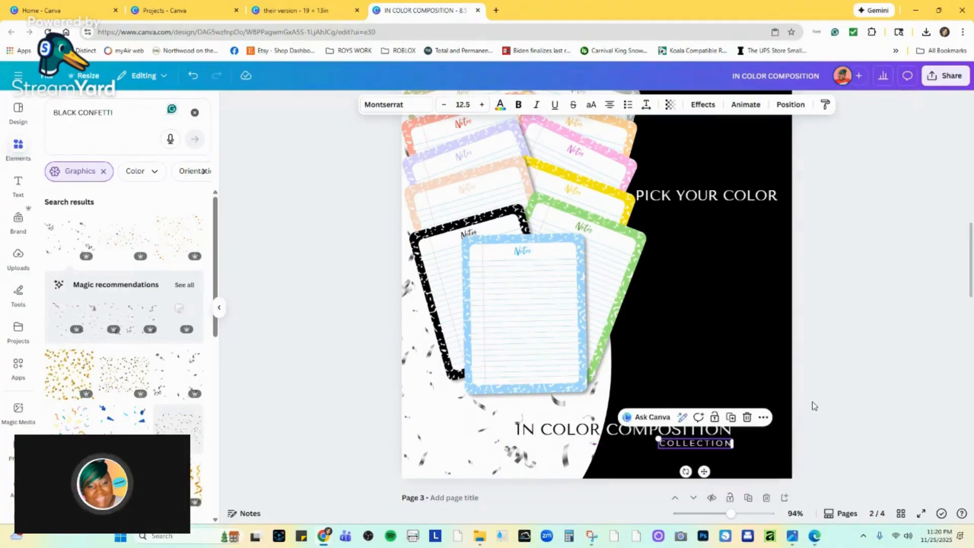
left_click(855, 393)
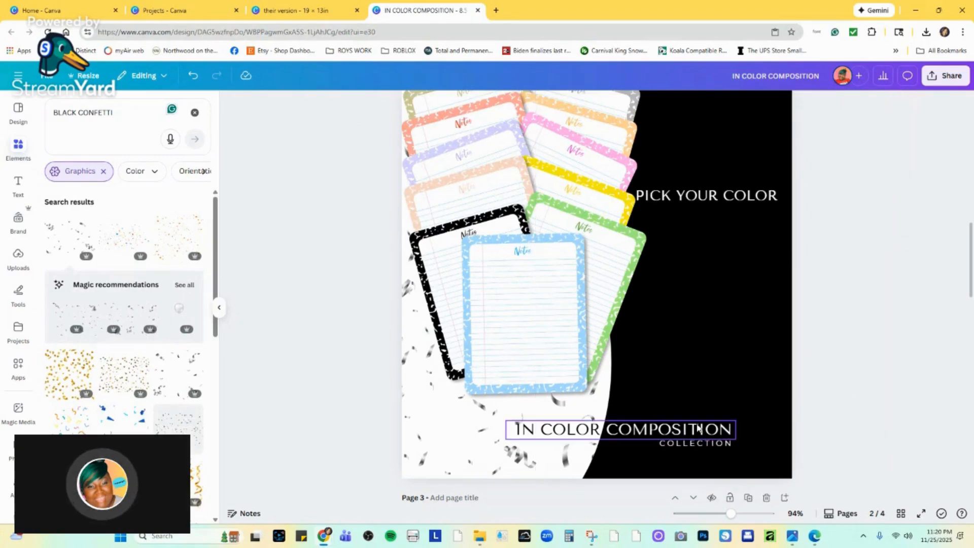
Nudge "IN COLOR COMPOSITION" up very slightly above "COLLECTION".
mouse_move(694, 429)
left_mouse_down()
mouse_move(674, 424)
mouse_move(690, 422)
left_mouse_up()
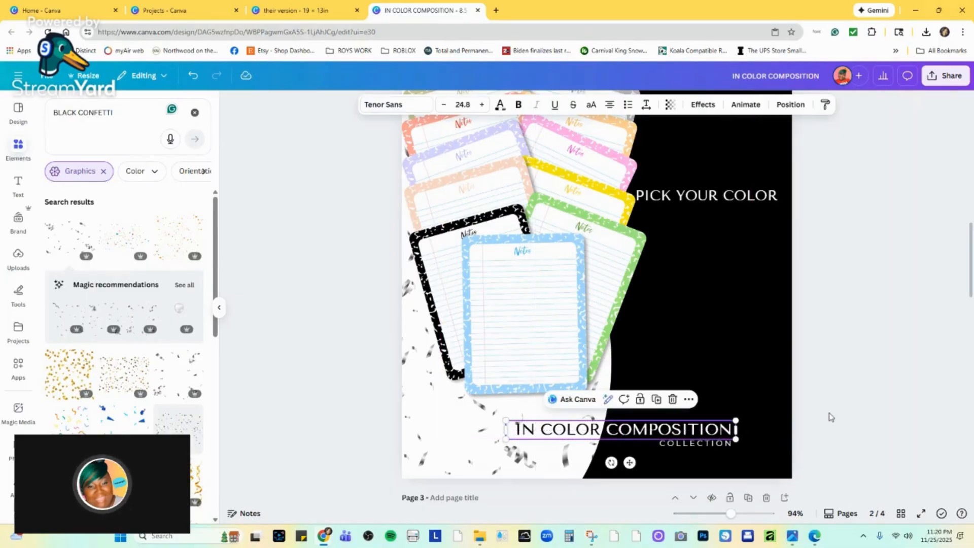
left_click(672, 400)
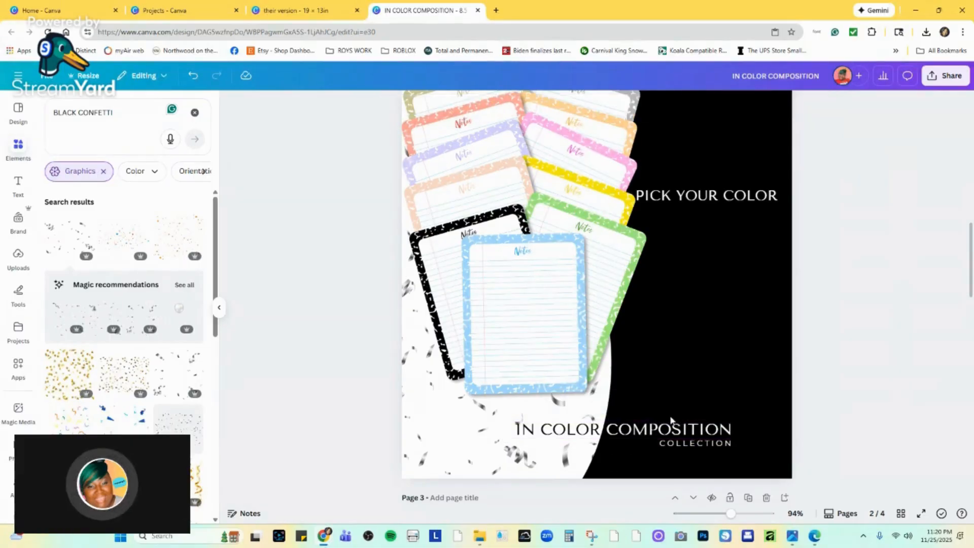
left_click(672, 433)
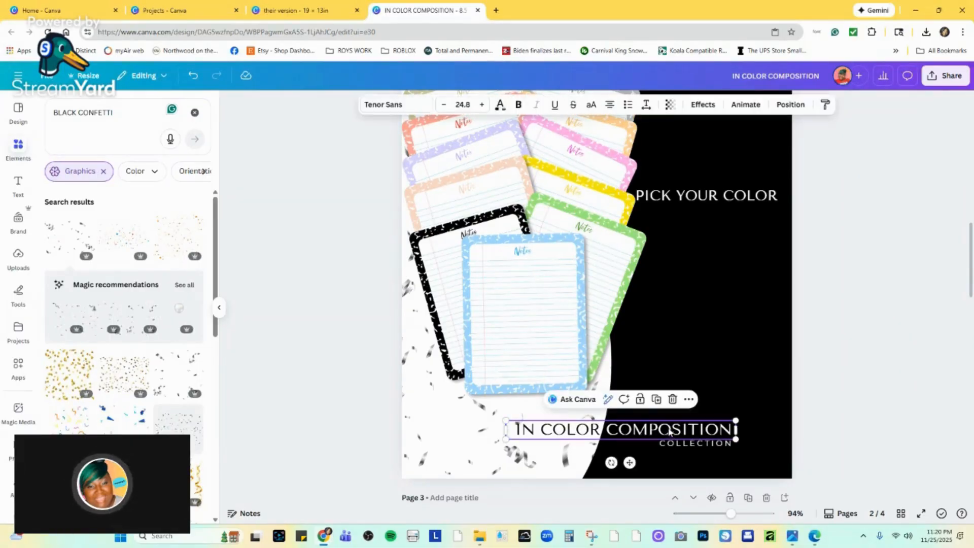
left_click_drag(670, 433, 670, 431)
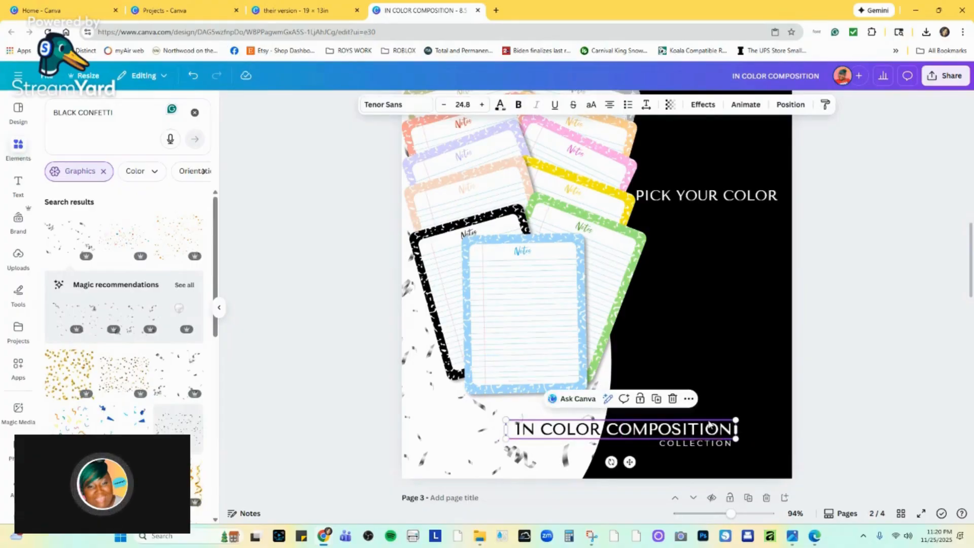
left_click(819, 406)
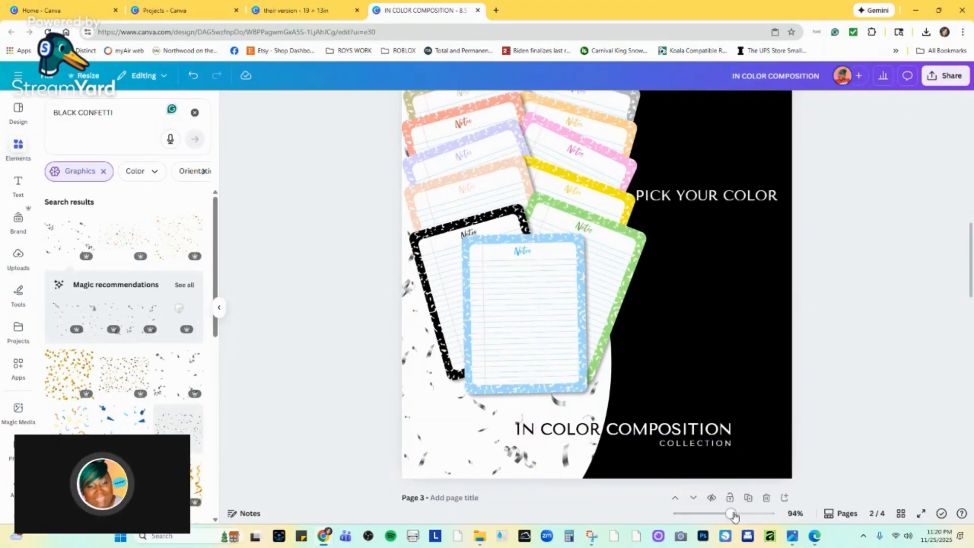
Narrow the "PICK YOUR COLOR" text box so "COLOR" wraps onto a second line, and set its line spacing to 1.05.
left_click_drag(734, 515, 723, 513)
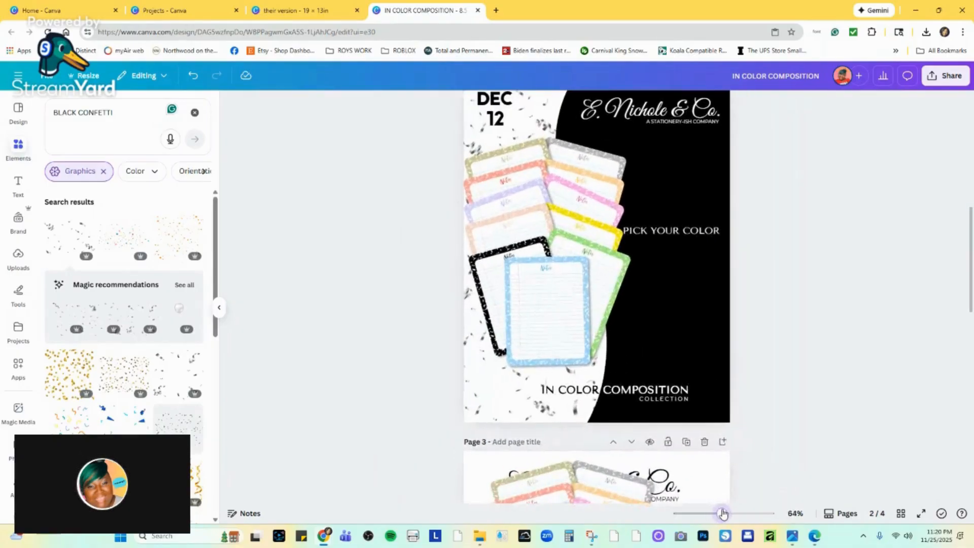
left_click(695, 233)
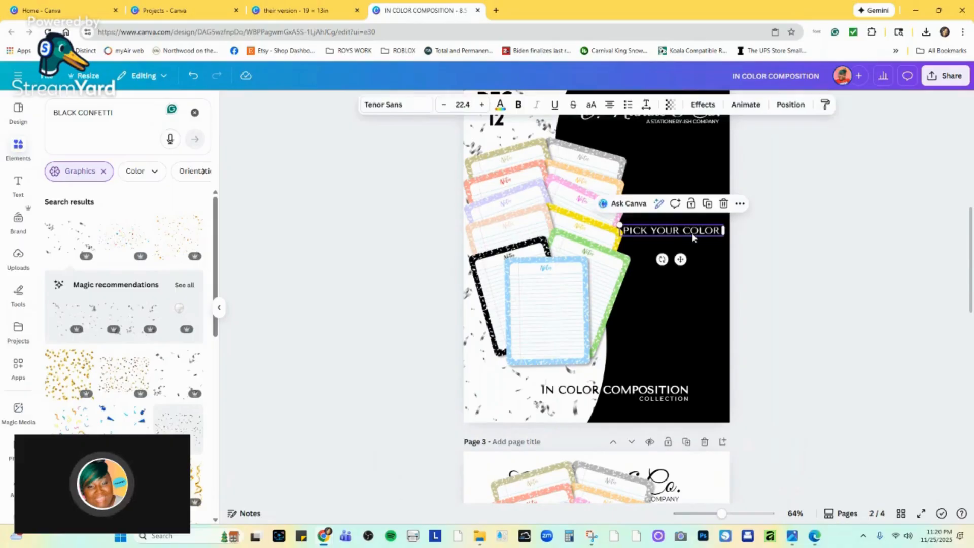
left_click(684, 232)
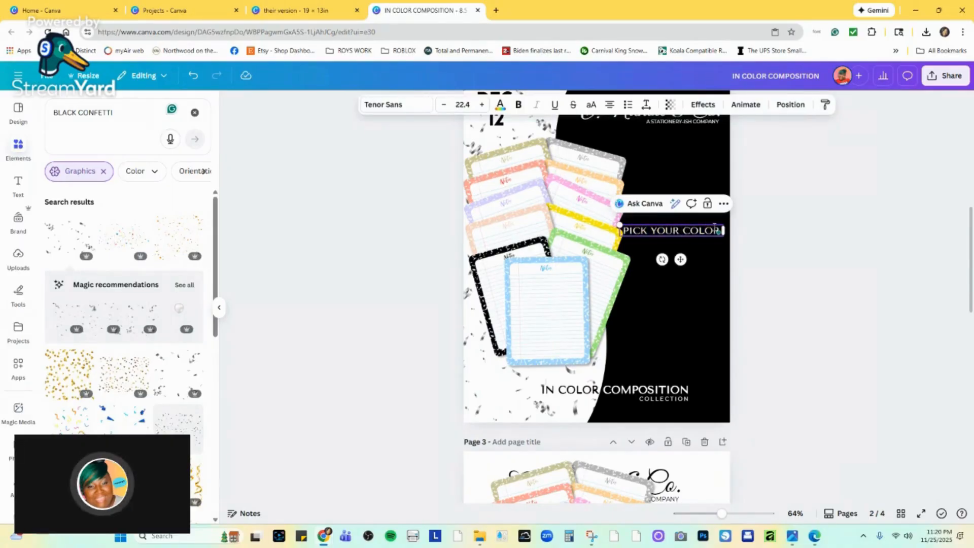
left_click_drag(723, 230, 696, 234)
left_click(646, 104)
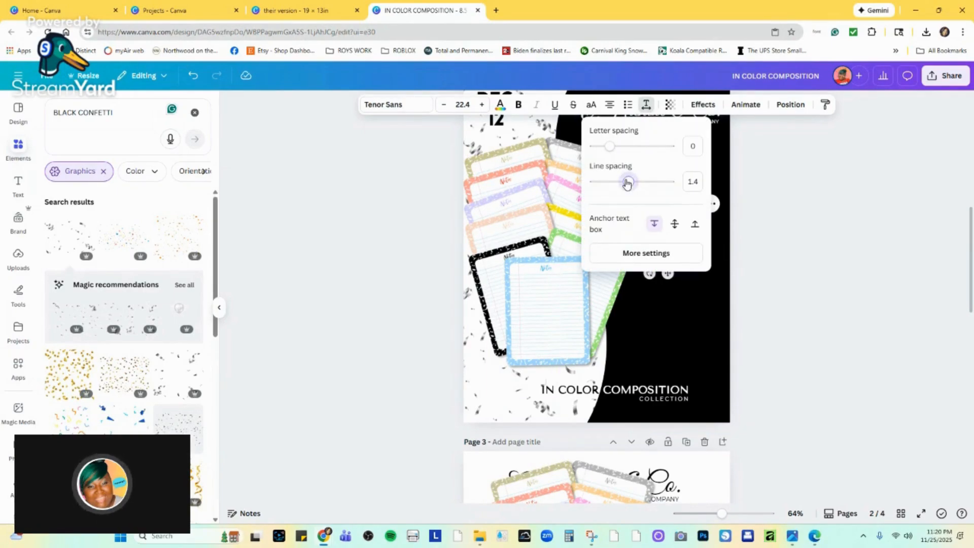
scroll(636, 195, "up", 3)
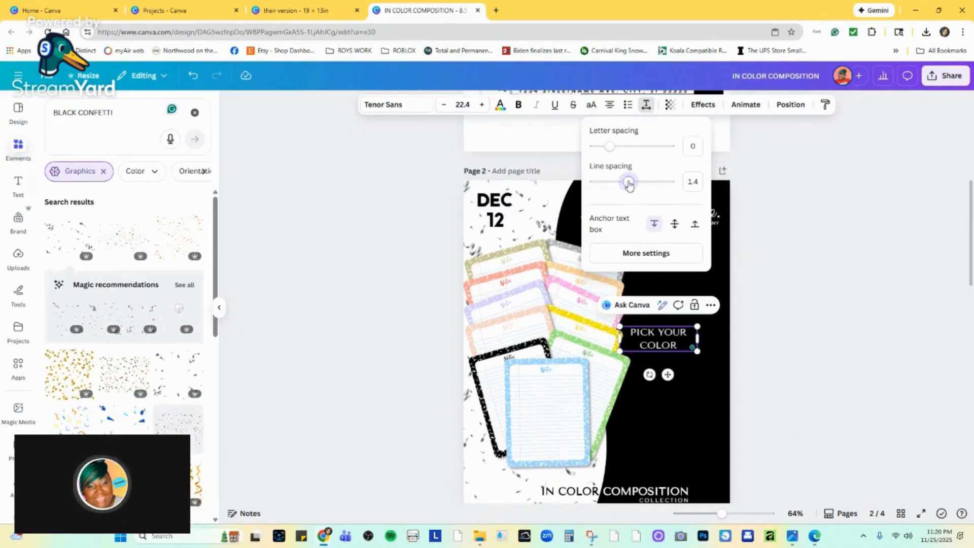
left_click_drag(629, 186, 616, 182)
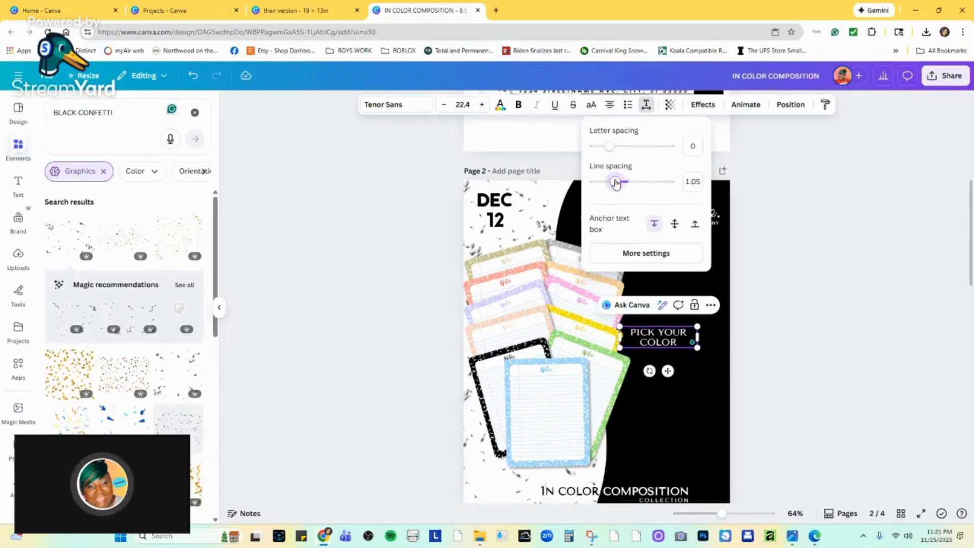
Enlarge the two-line "PICK YOUR COLOR" text slightly and move it right, away from the notepads, within the black area.
mouse_move(700, 338)
left_mouse_down()
mouse_move(683, 338)
mouse_move(689, 359)
mouse_move(719, 370)
mouse_move(713, 331)
mouse_move(711, 346)
mouse_move(695, 339)
mouse_move(697, 326)
mouse_move(704, 334)
left_mouse_up()
left_click(731, 342)
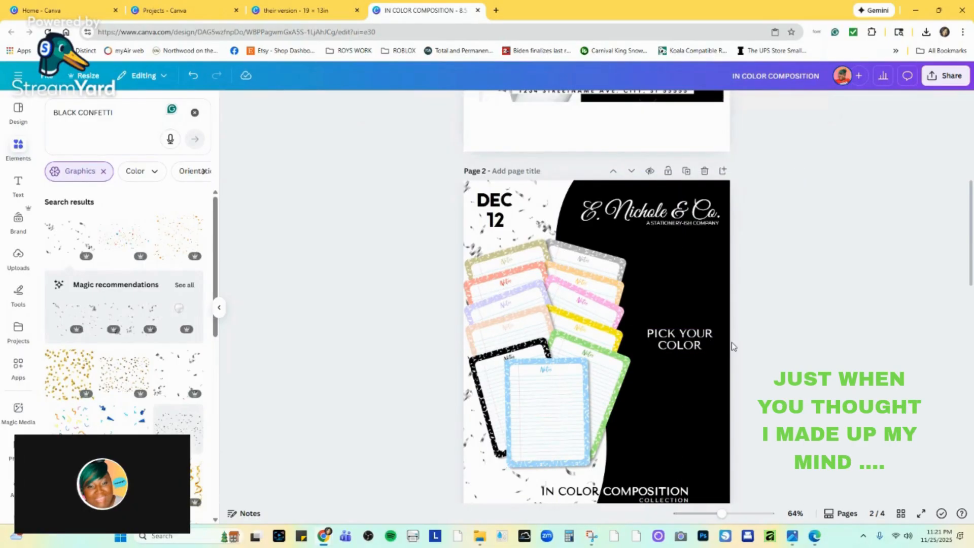
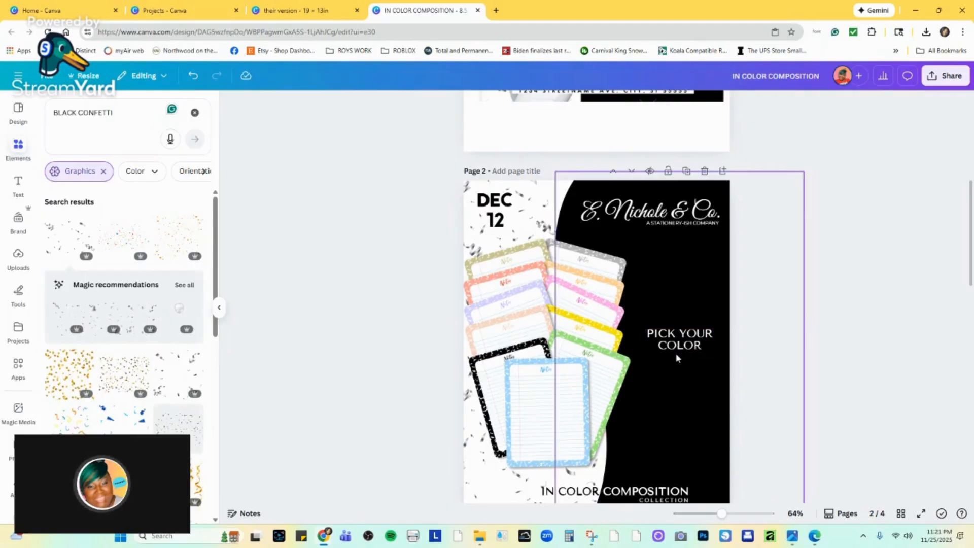
scroll(675, 357, "down", 1)
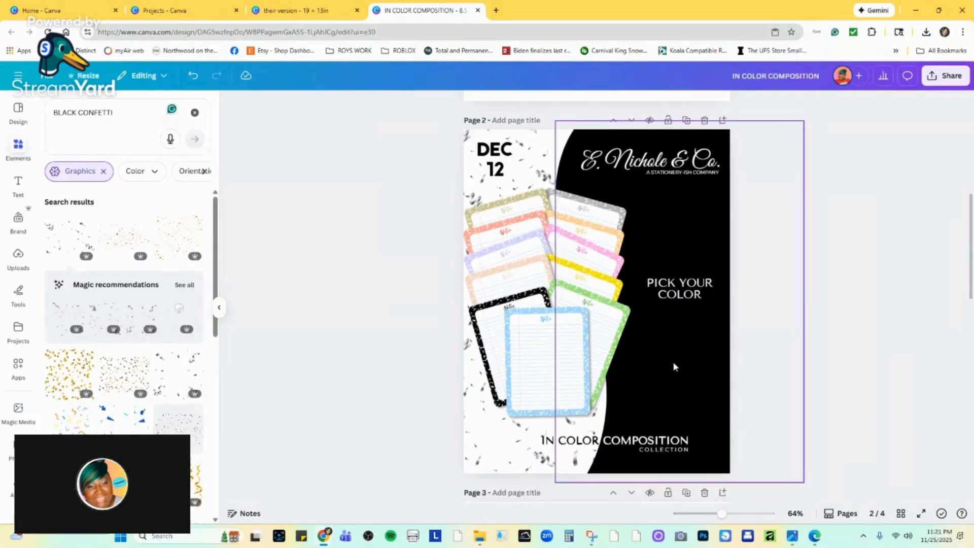
left_click(690, 133)
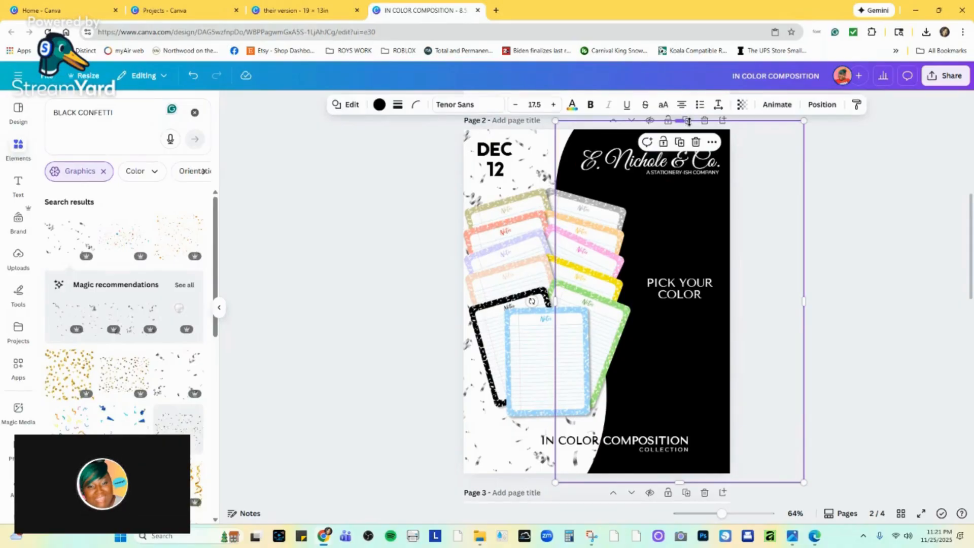
left_click(679, 142)
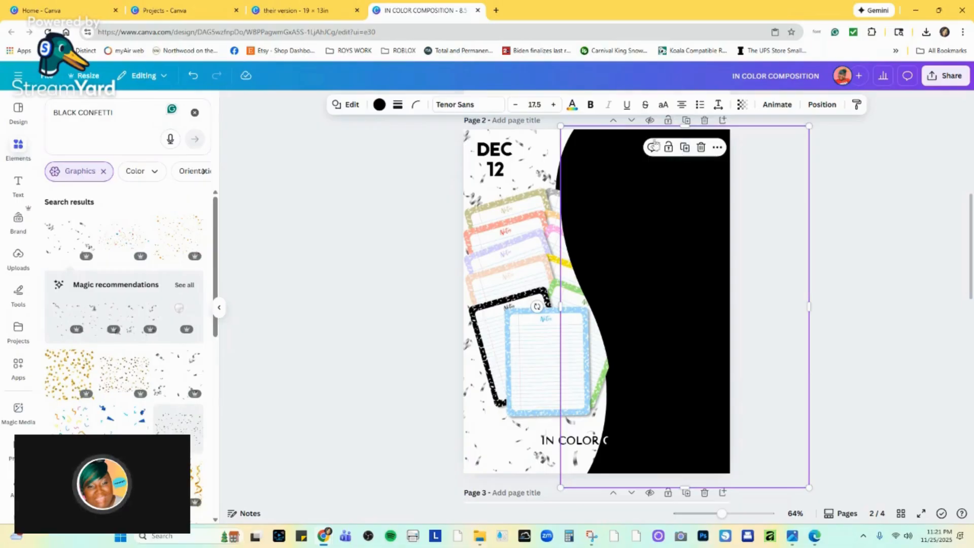
key("ctrl+z")
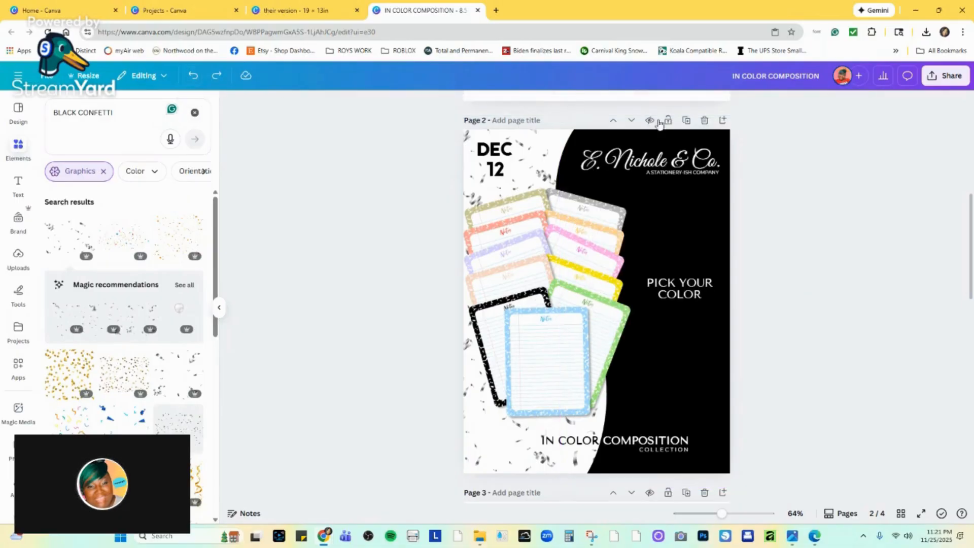
Duplicate page 2 and, on the copy, move "DEC" and "12" together into the black area beneath "PICK YOUR COLOR".
left_click(686, 121)
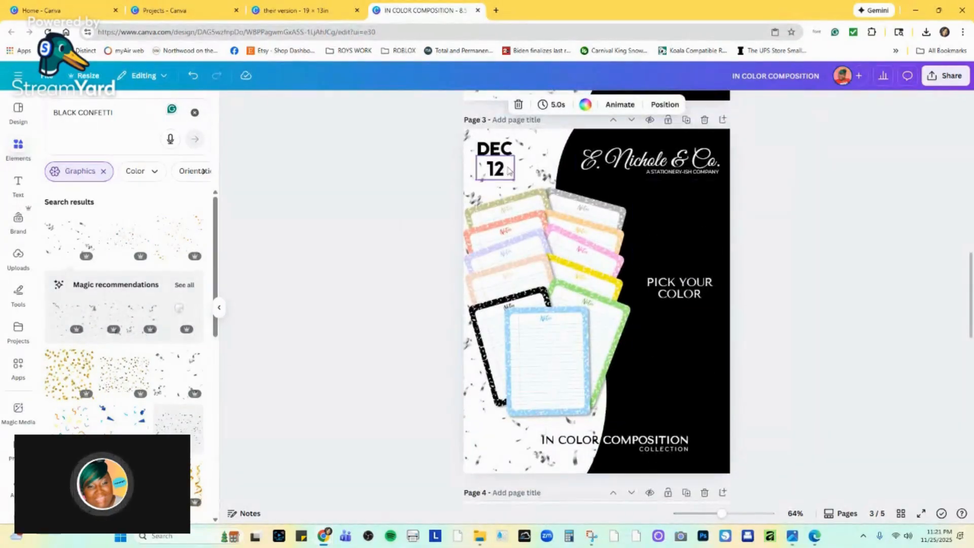
left_click(492, 151)
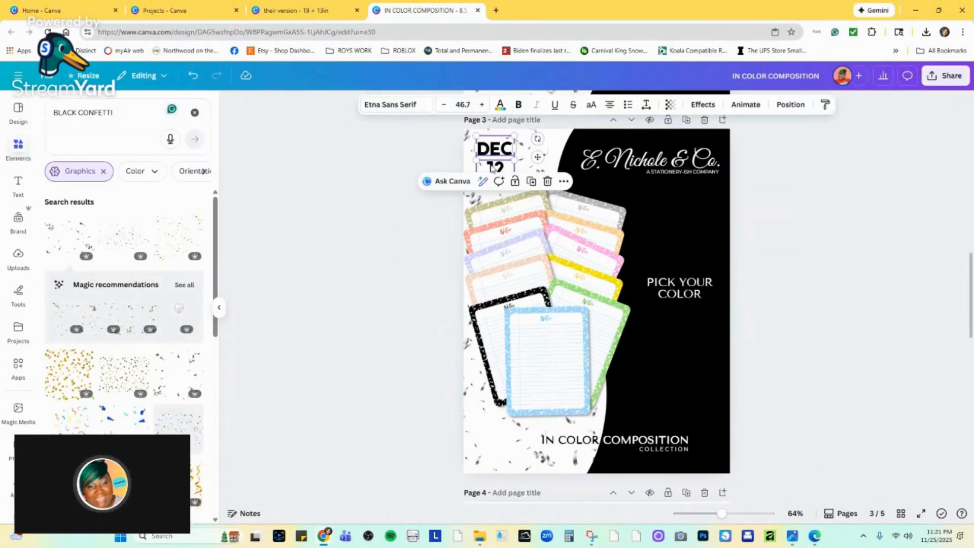
left_click(495, 167, "shift")
left_click(465, 200)
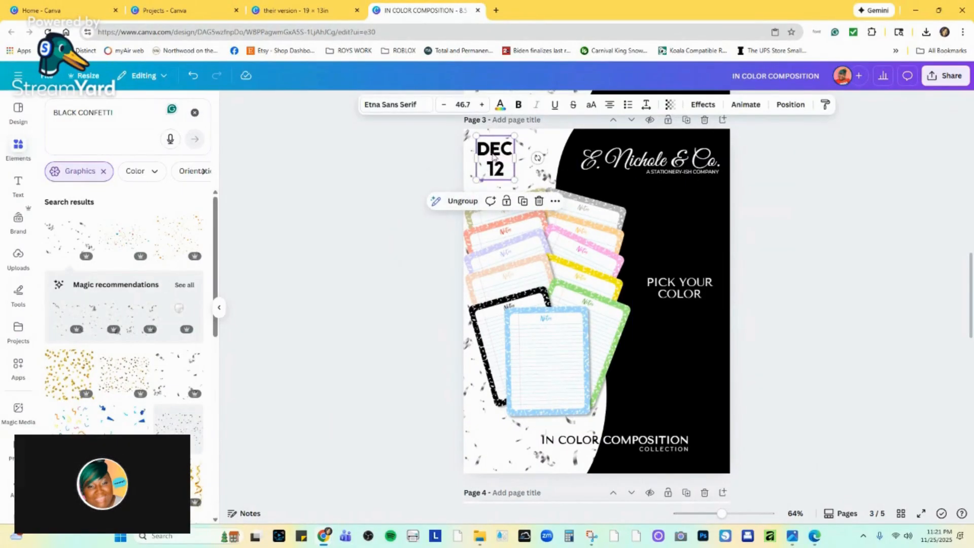
left_click_drag(495, 150, 683, 322)
Color the "DEC 12" date white and move it up slightly so it sits close beneath "PICK YOUR COLOR".
left_click(499, 105)
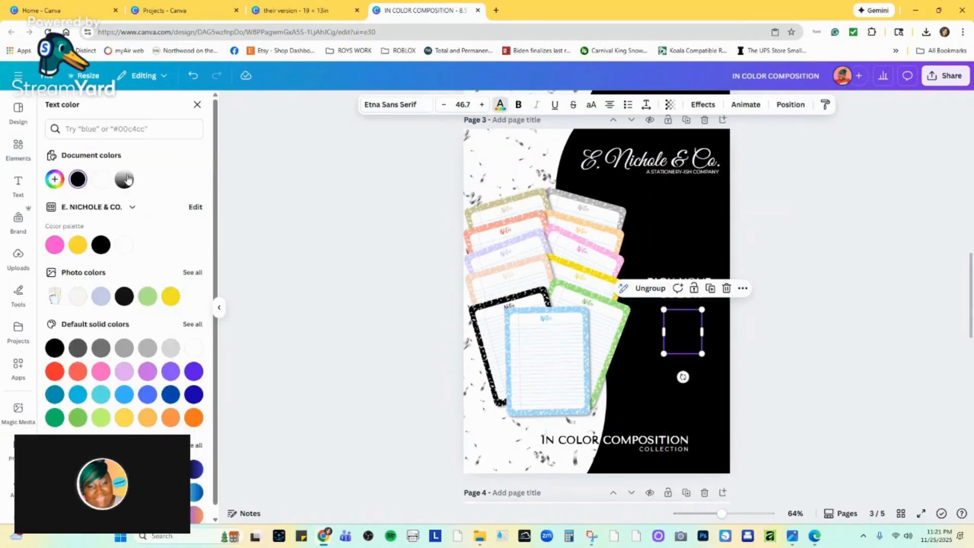
left_click(193, 348)
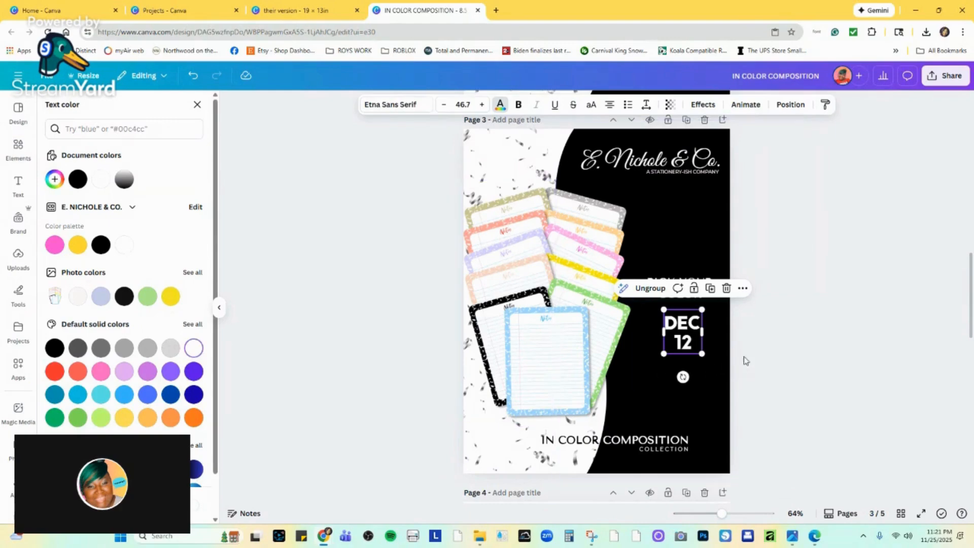
left_click(774, 341)
left_click_drag(687, 331, 685, 320)
left_click(784, 301)
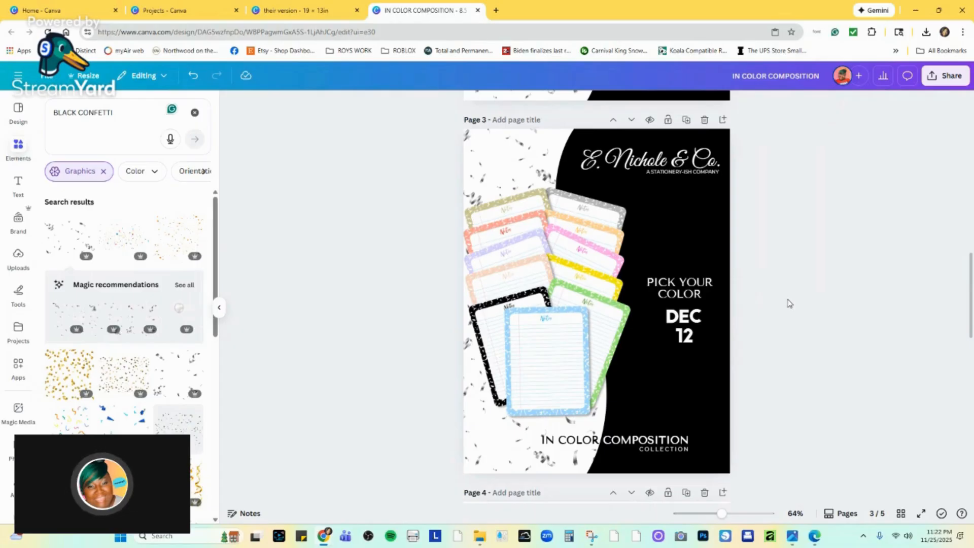
Enlarge the notepads image slightly and shift it a little down and right, keeping it clear of the "PICK YOUR COLOR" text.
left_click(590, 285)
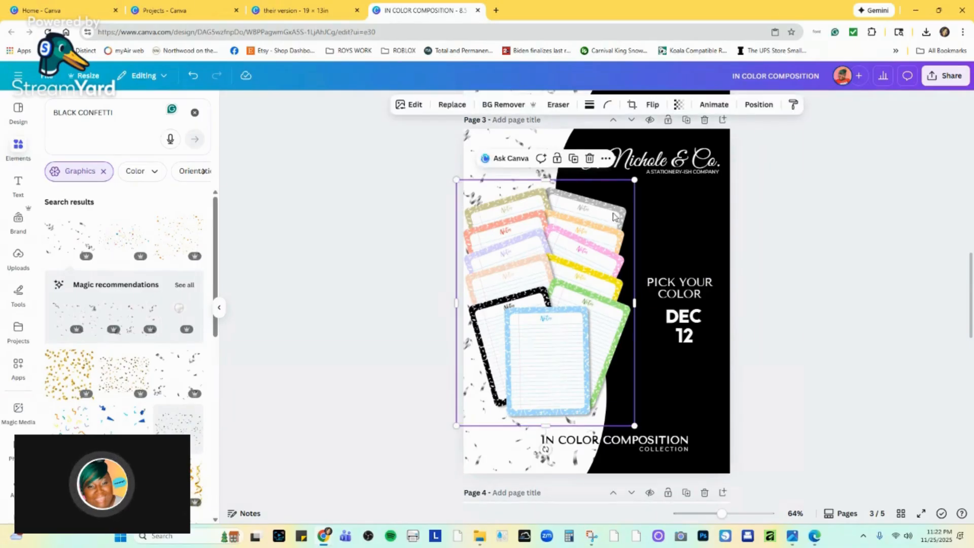
left_click_drag(634, 179, 644, 166)
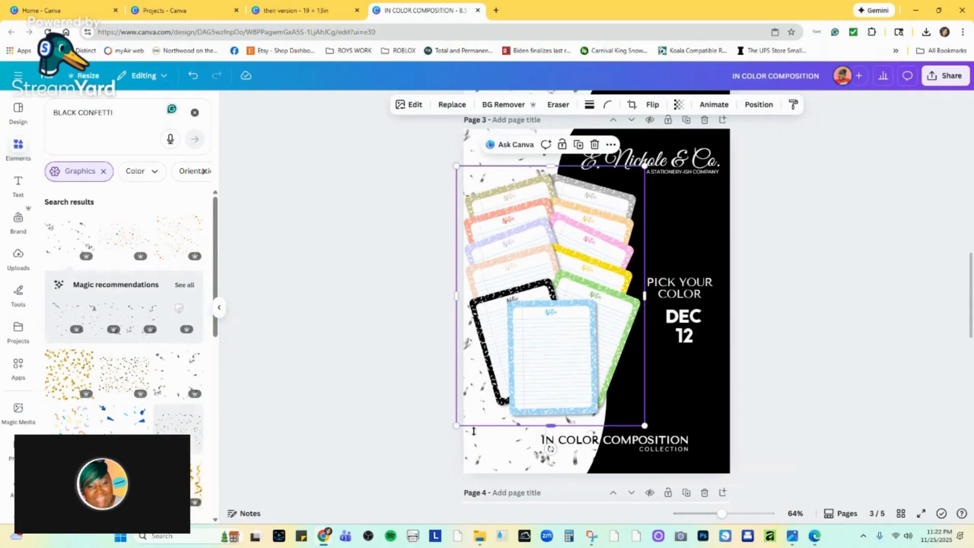
left_click_drag(536, 349, 541, 357)
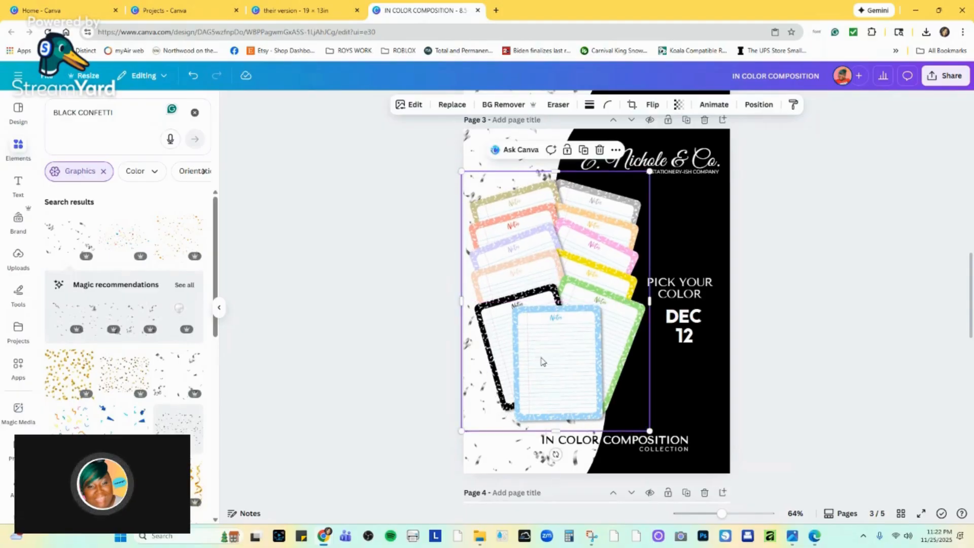
left_click(891, 294)
Move the confetti group in the page's lower left corner slightly down and left, and set its transparency to 36.
left_click(475, 409)
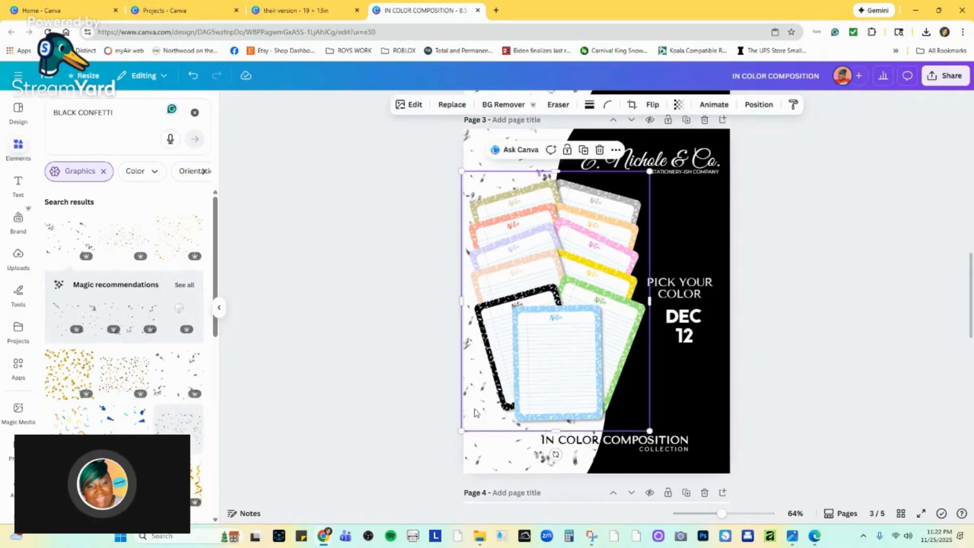
left_click(478, 449)
left_click_drag(478, 422, 474, 431)
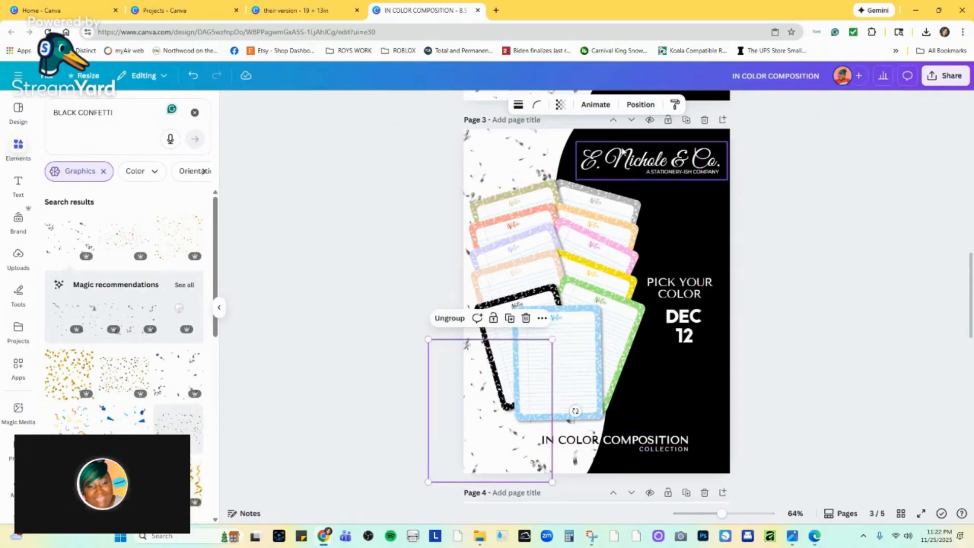
left_click(559, 104)
left_click_drag(550, 147, 537, 149)
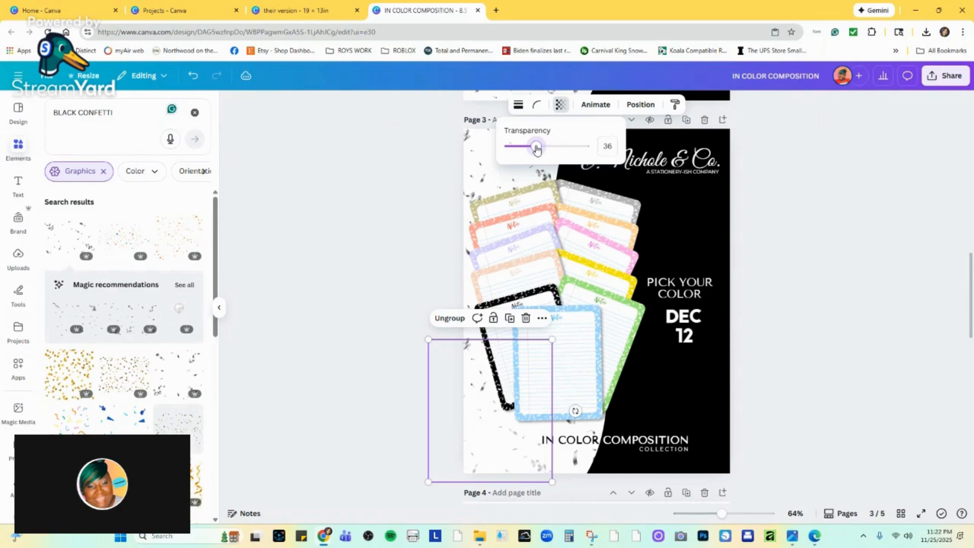
Set the transparency of the confetti group in the page's upper left corner to 81.
left_click(478, 178)
left_click(481, 160)
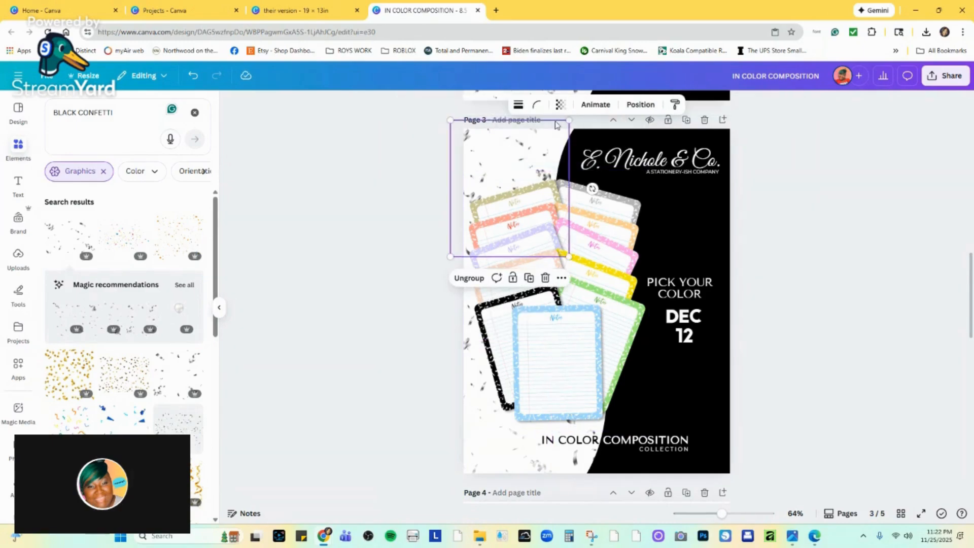
left_click(560, 105)
left_click_drag(549, 147, 571, 149)
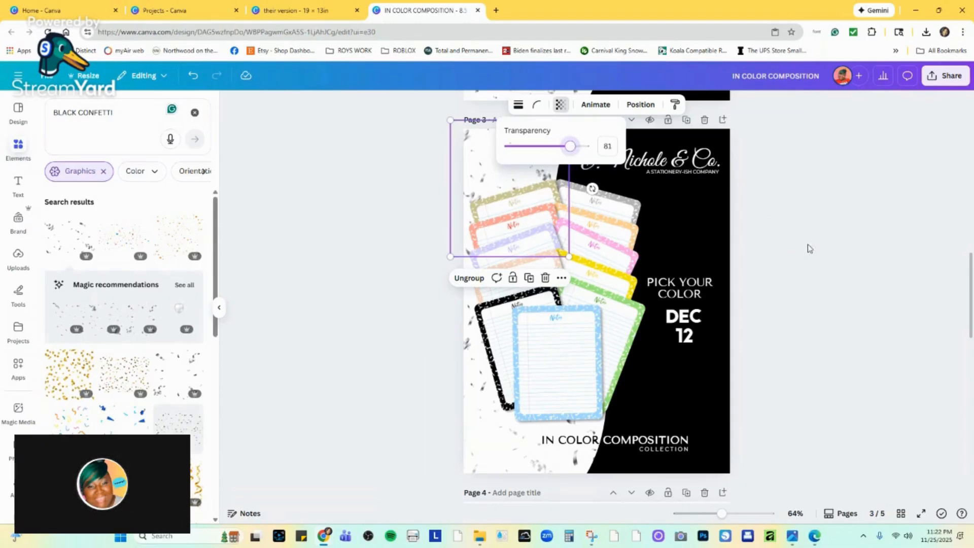
left_click(810, 261)
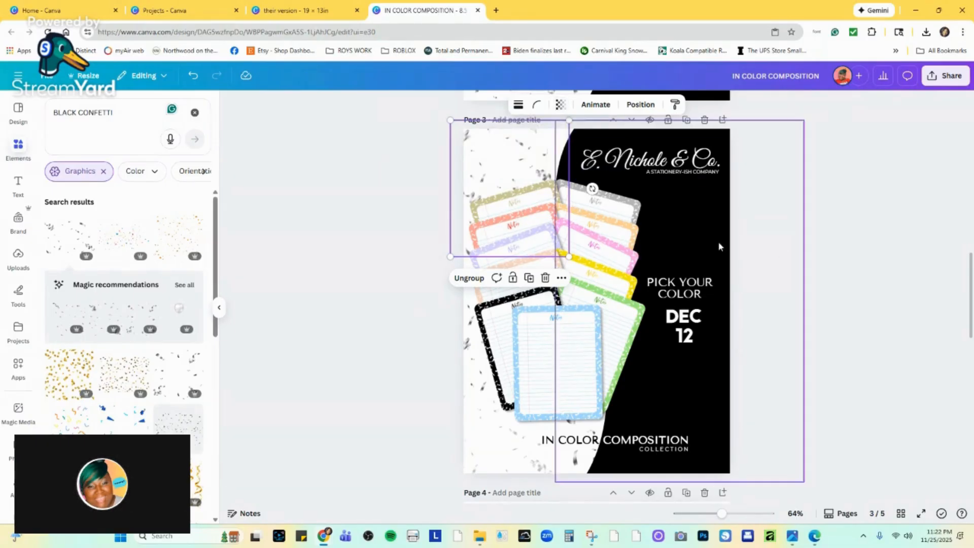
Nudge the notepads image very slightly right and down.
left_click(533, 326)
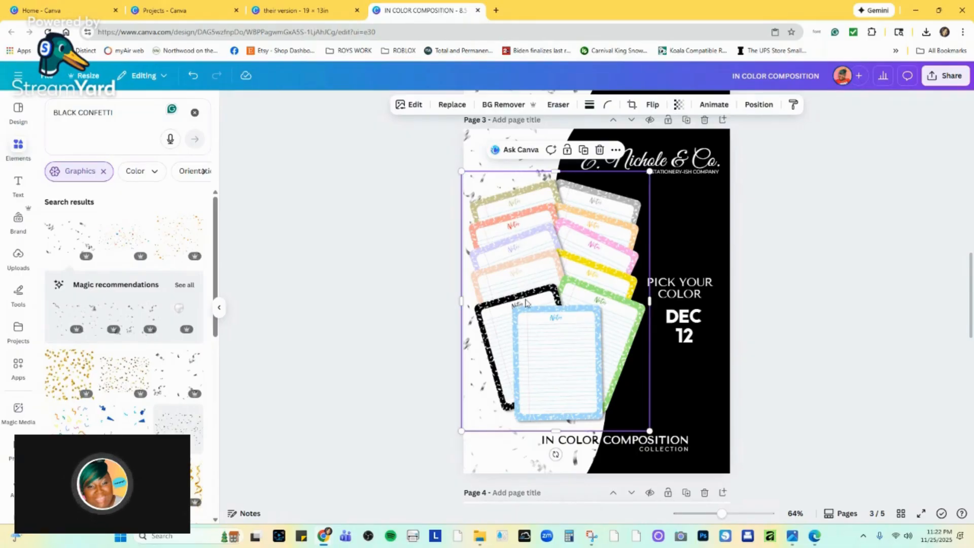
left_click(768, 248)
left_click(591, 260)
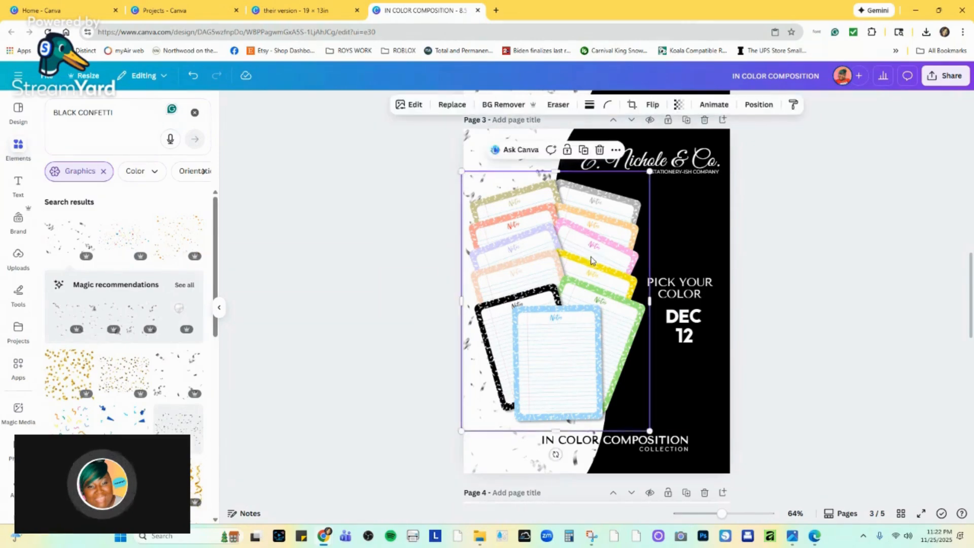
left_click_drag(591, 260, 597, 251)
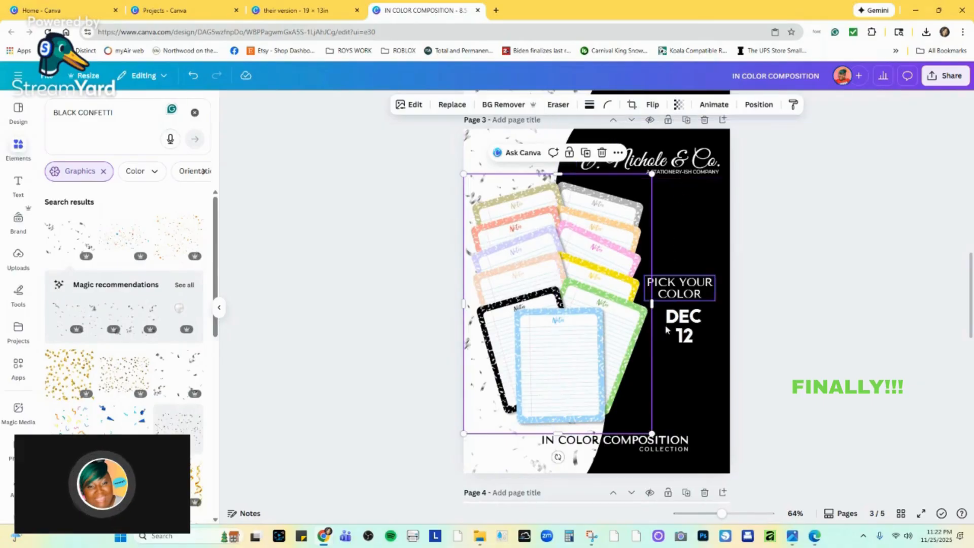
Place a copy of the "COLLECTION" text near the page's bottom center and change its wording to "WEBSTIE.COM".
left_click(666, 449)
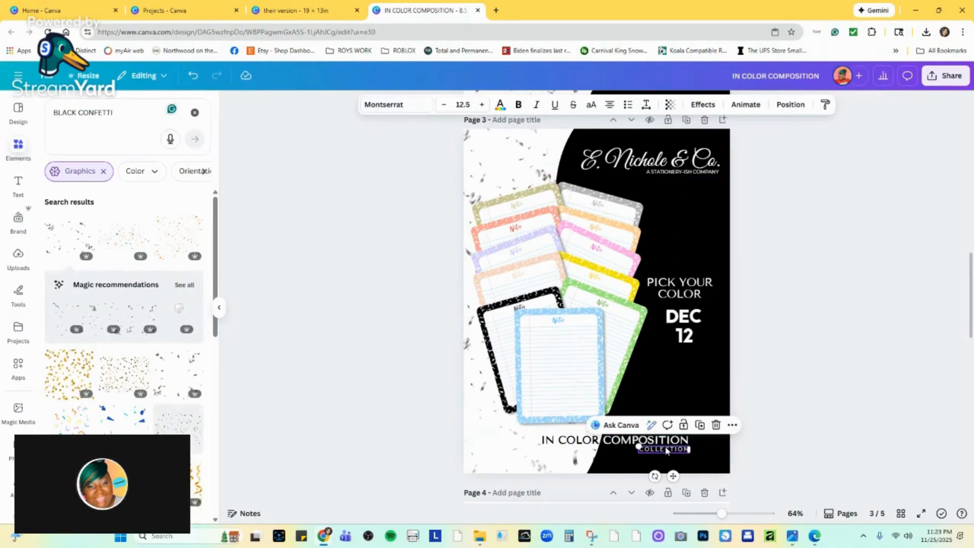
left_click_drag(667, 451, 599, 465)
double_click(599, 464)
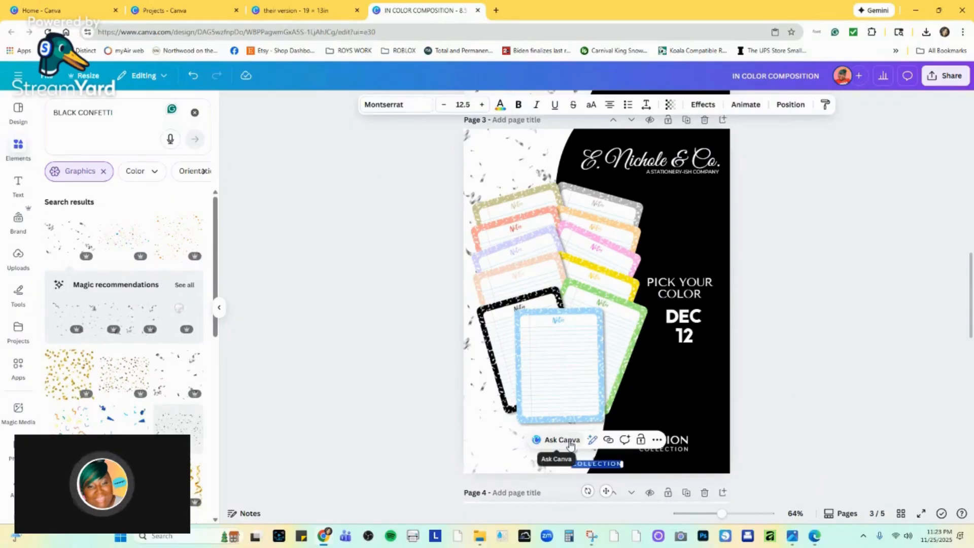
type("W")
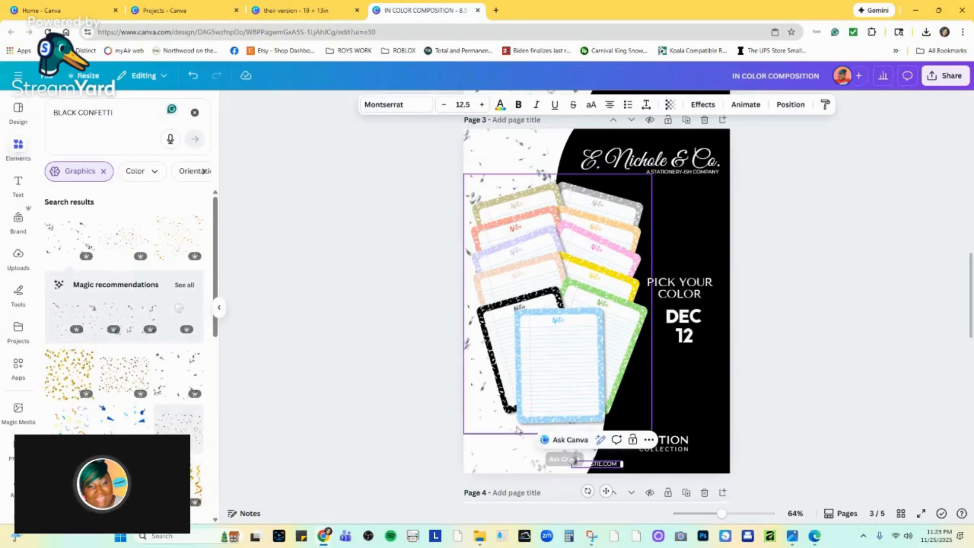
left_click(853, 416)
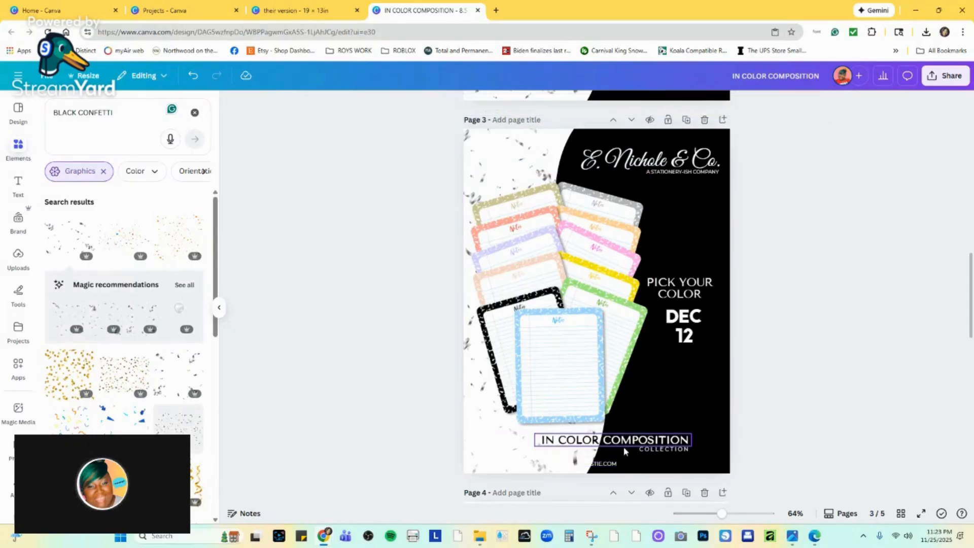
Nudge "WEBSTIE.COM" very slightly right and color its letters "WEB" black where they lie over the white area.
left_click(598, 464)
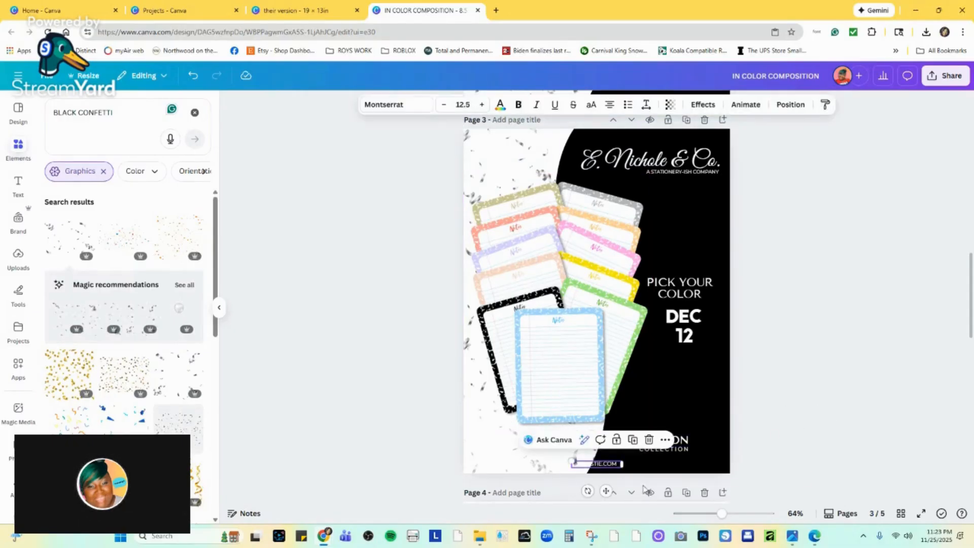
left_click_drag(721, 513, 747, 513)
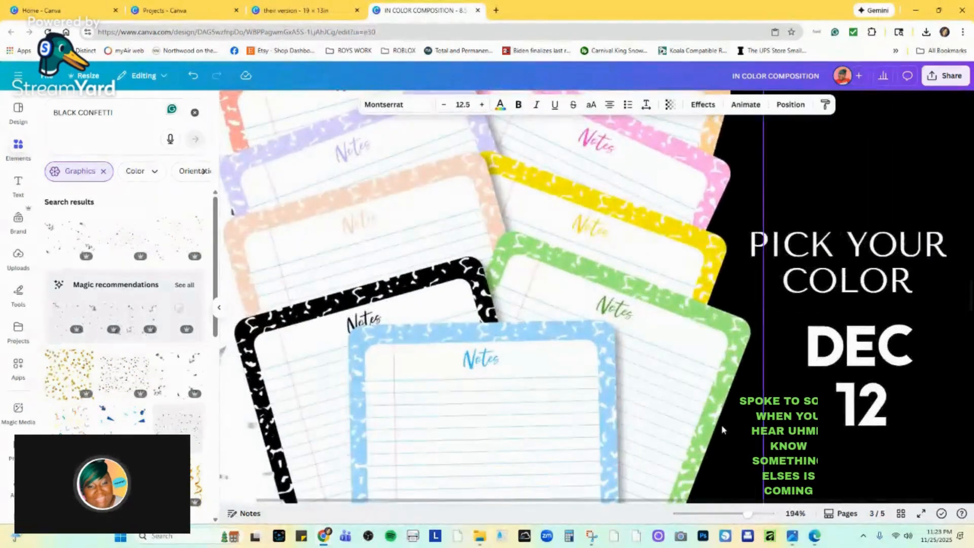
scroll(722, 430, "down", 10)
scroll(711, 426, "up", 4)
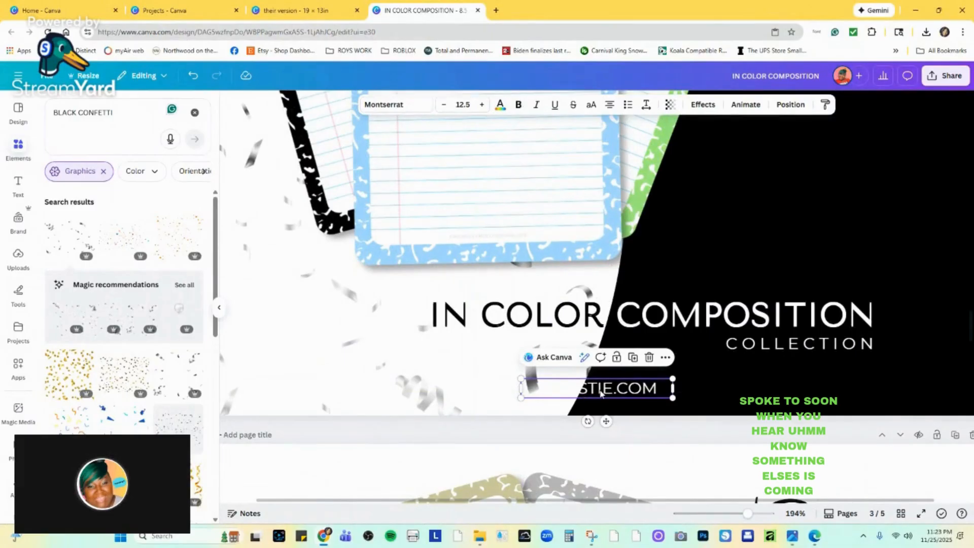
left_click_drag(601, 394, 539, 391)
double_click(584, 398)
left_click(582, 391)
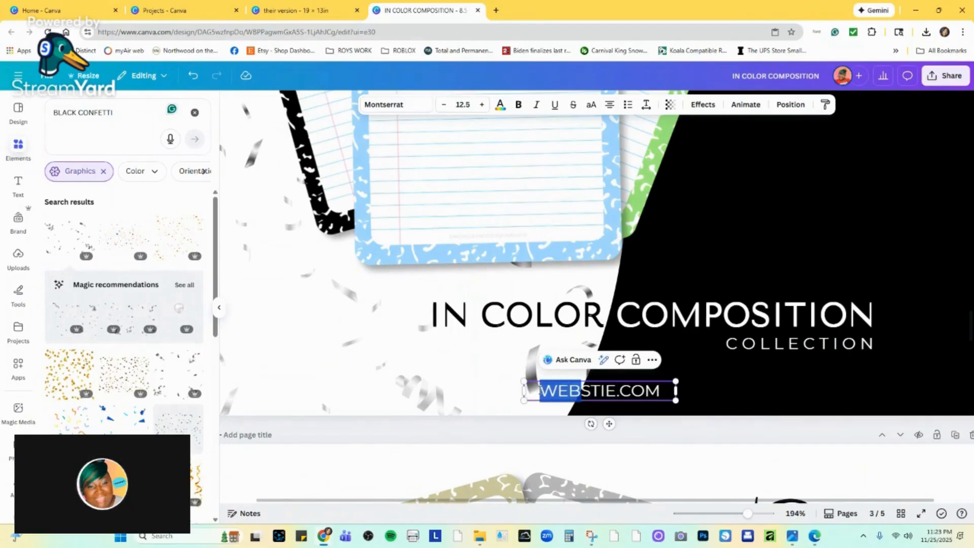
left_click(500, 107)
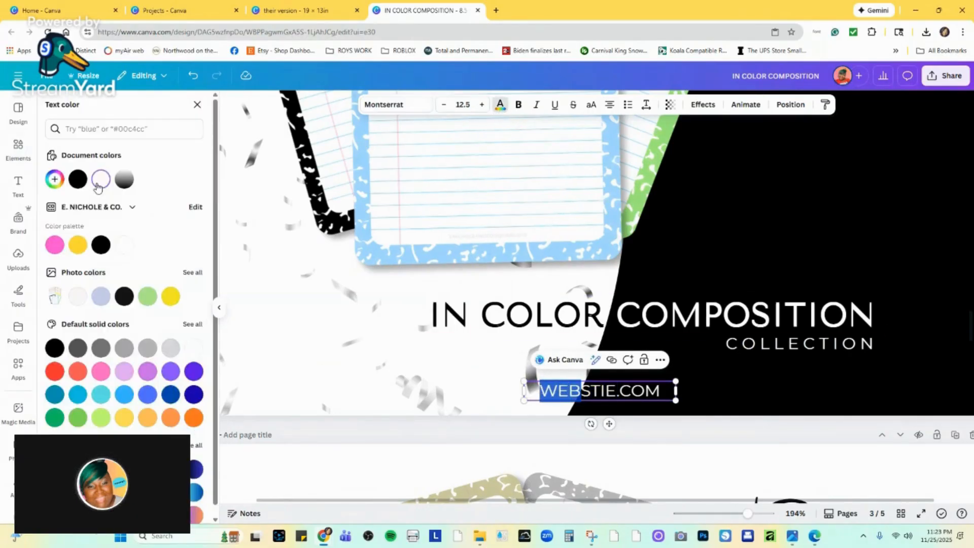
left_click(756, 389)
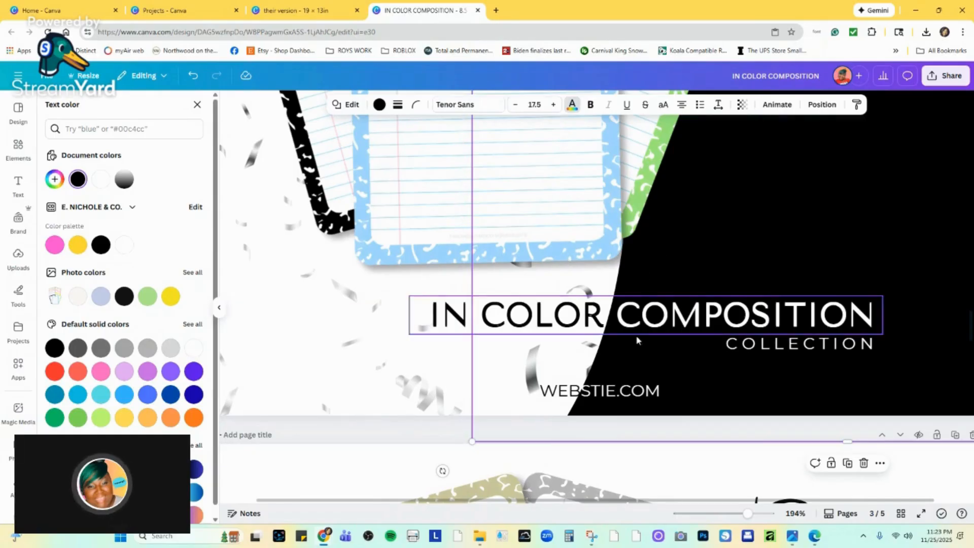
left_click_drag(746, 515, 720, 513)
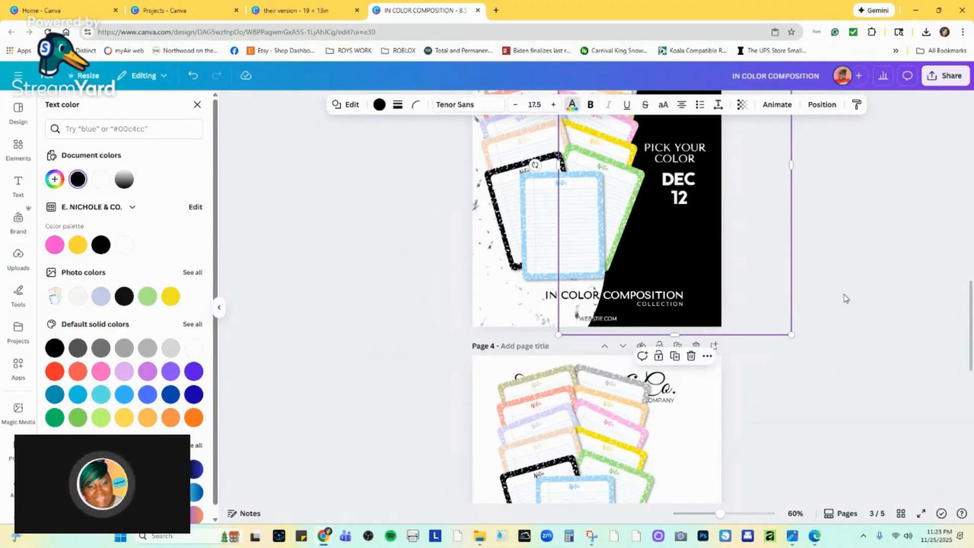
left_click(770, 298)
left_click(677, 307)
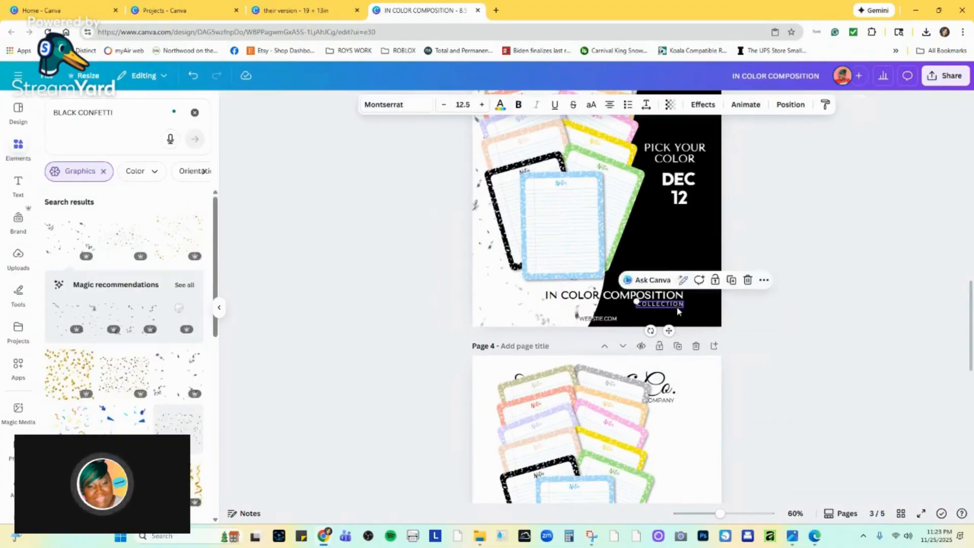
left_click(597, 320)
left_click(585, 312)
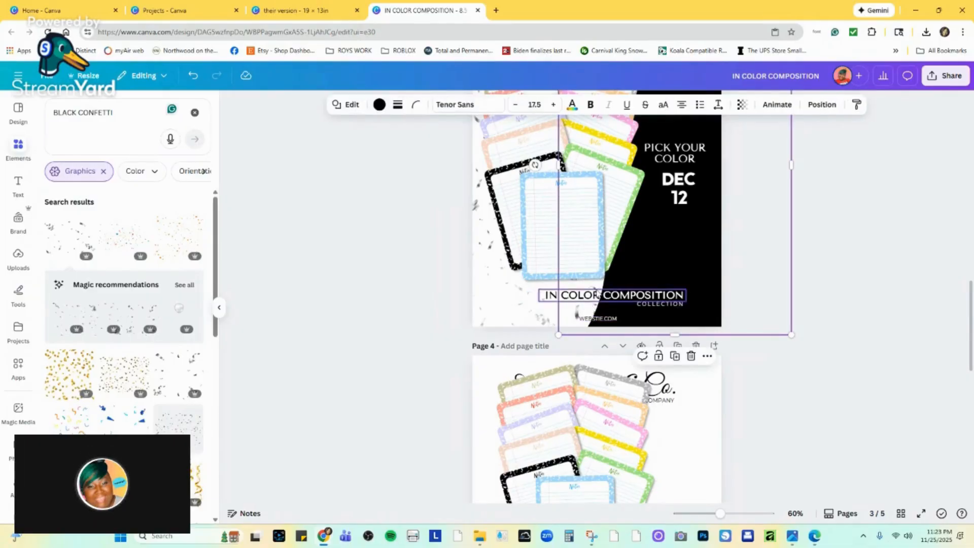
Rotate the confetti group behind the black shape near page 3's lower right corner counterclockwise, clearing its dark piece from "WEBSTIE.COM".
scroll(594, 297, "up", 4)
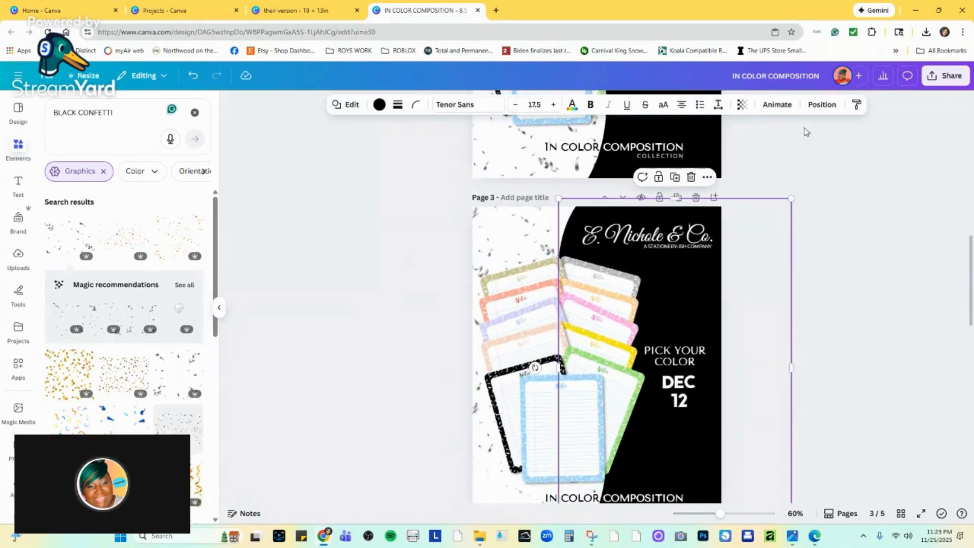
left_click(822, 105)
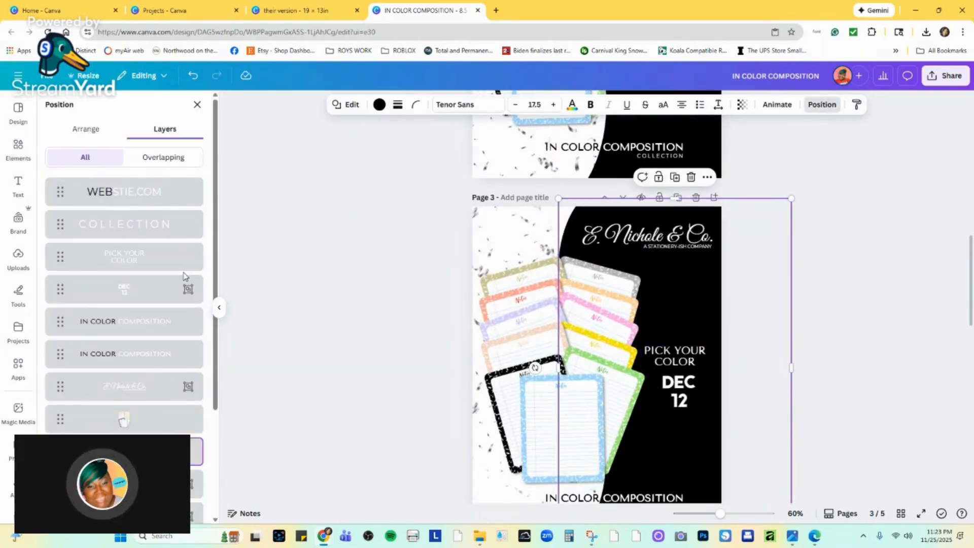
scroll(316, 355, "down", 2)
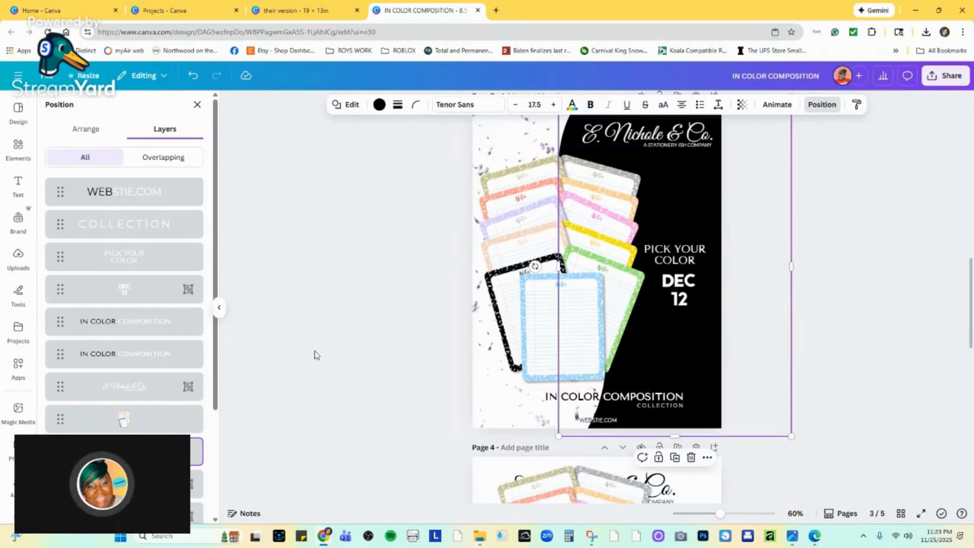
scroll(116, 417, "down", 3)
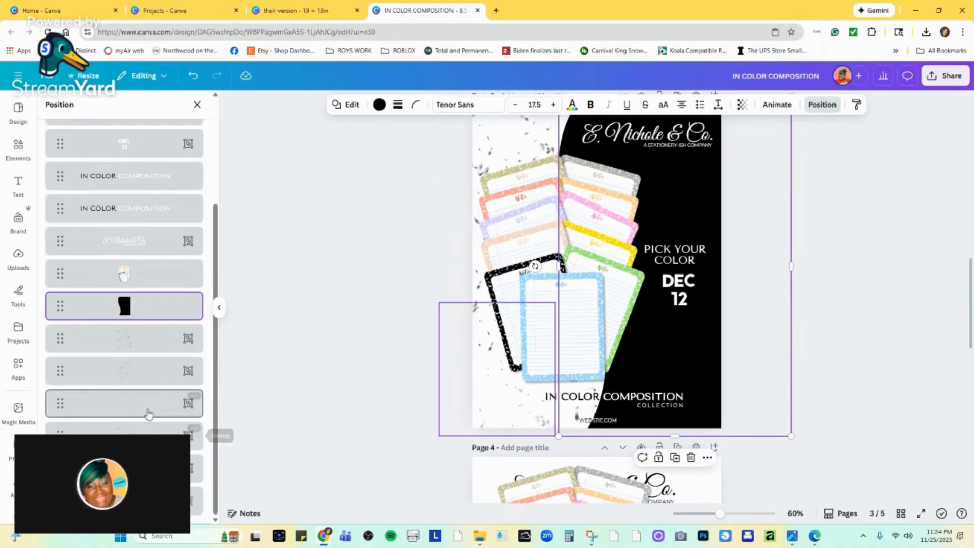
left_click(153, 378)
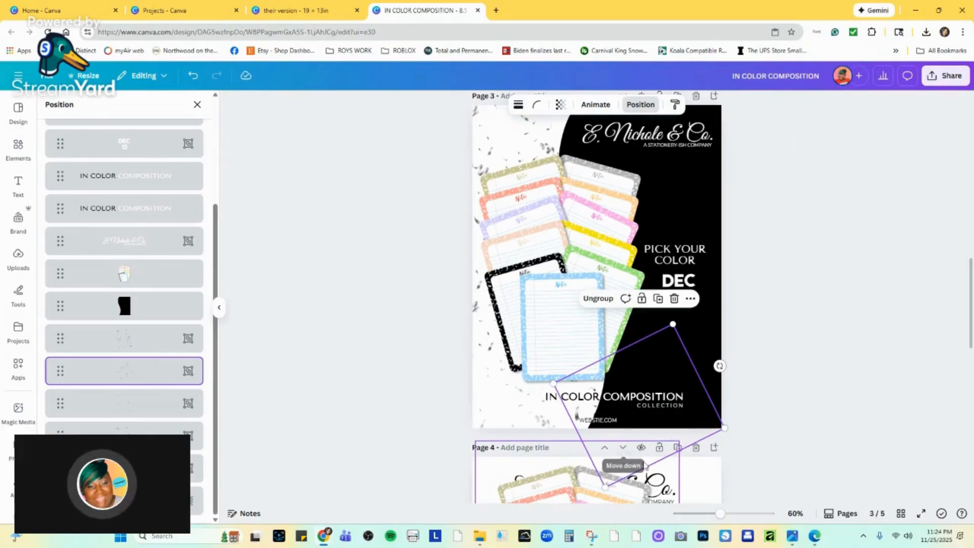
left_click_drag(719, 365, 696, 339)
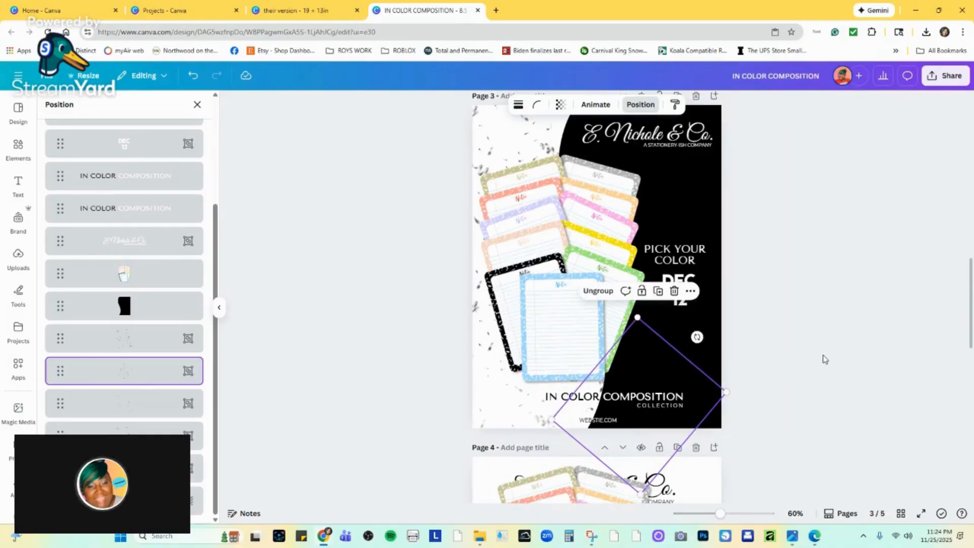
left_click_drag(668, 419, 668, 420)
left_click(668, 421)
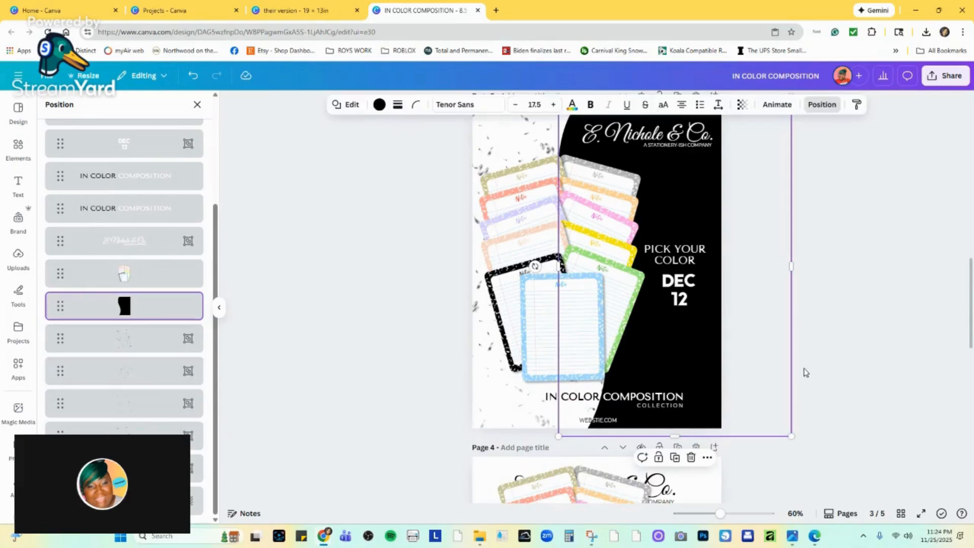
left_click(849, 357)
left_click(851, 352)
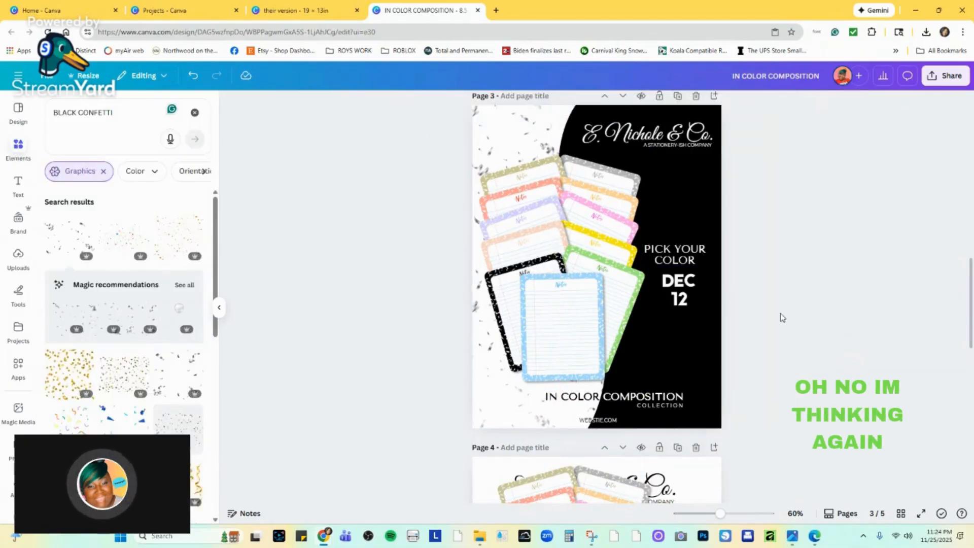
Shift the confetti group in page 3's upper left corner slightly left and rotate it slightly clockwise.
scroll(799, 310, "up", 1)
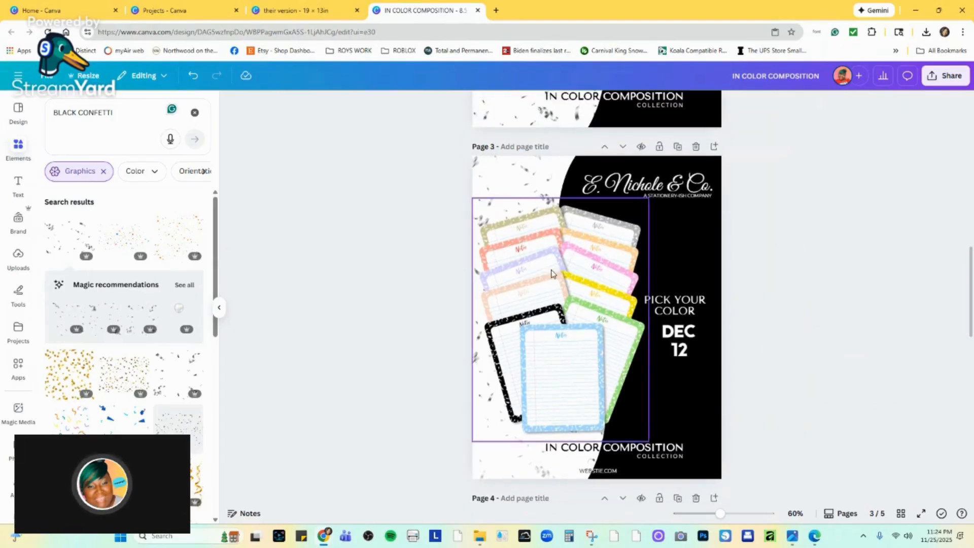
left_click(473, 328)
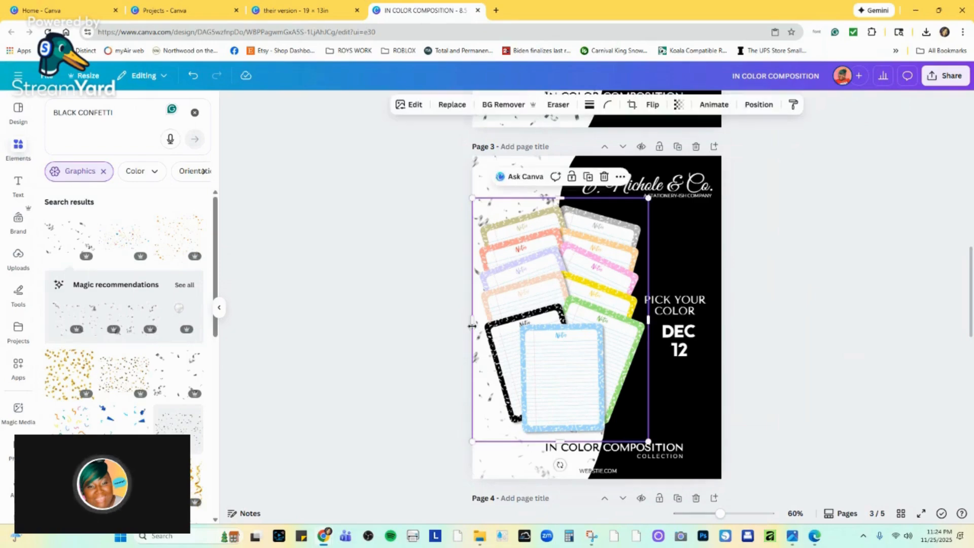
left_click(485, 175)
left_click_drag(486, 175, 475, 172)
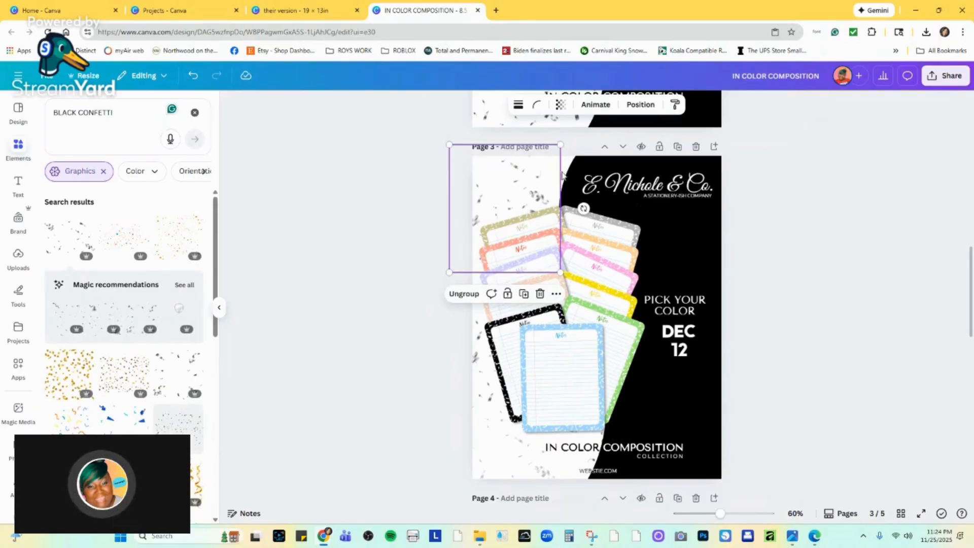
left_click_drag(584, 208, 572, 228)
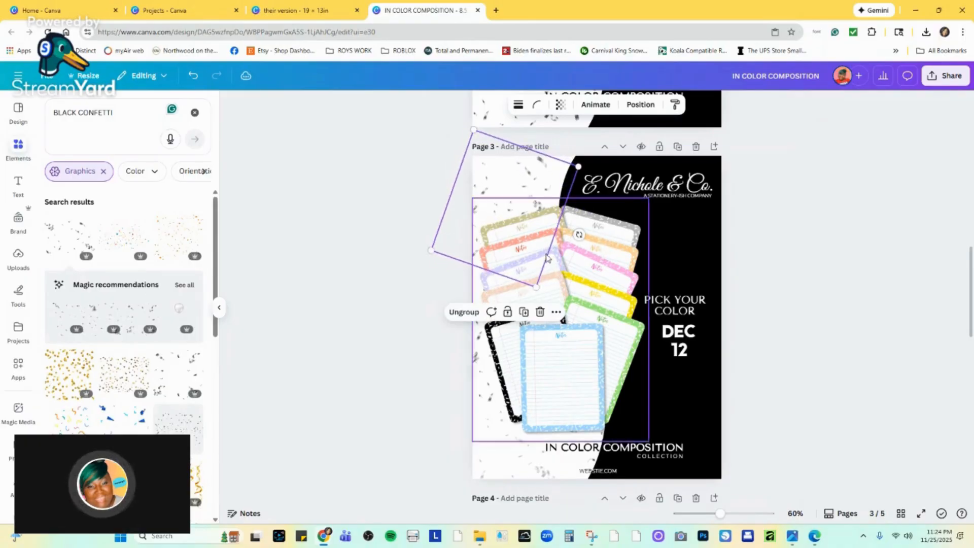
left_click(475, 354)
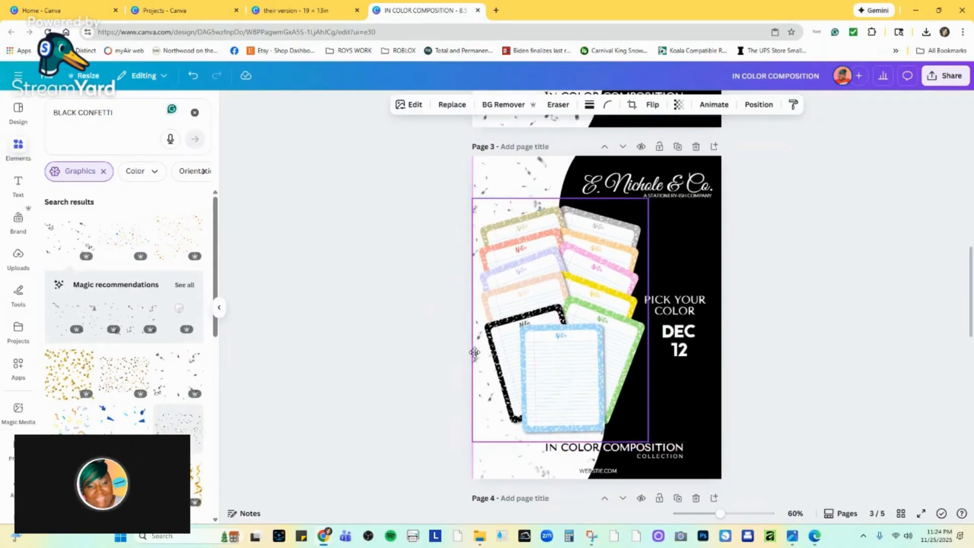
left_click(474, 341)
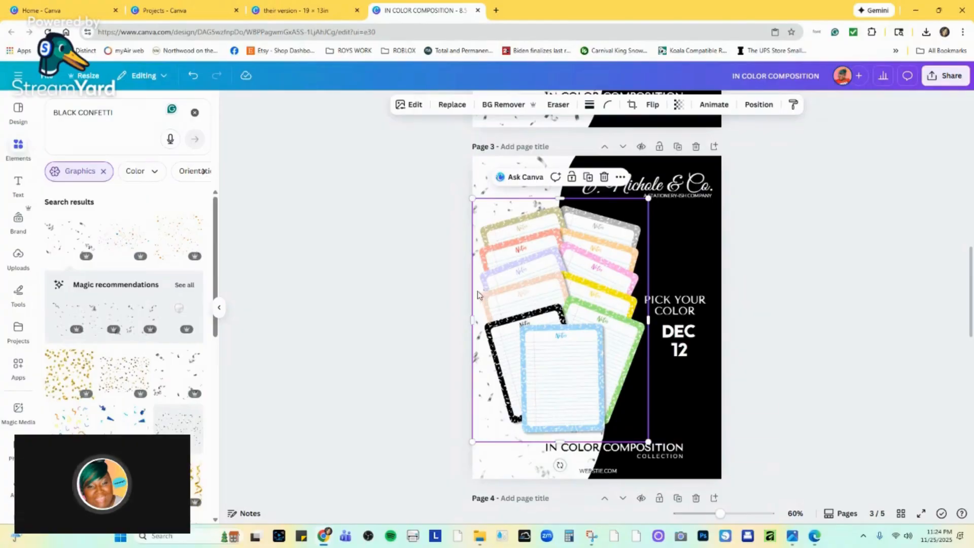
left_click(824, 240)
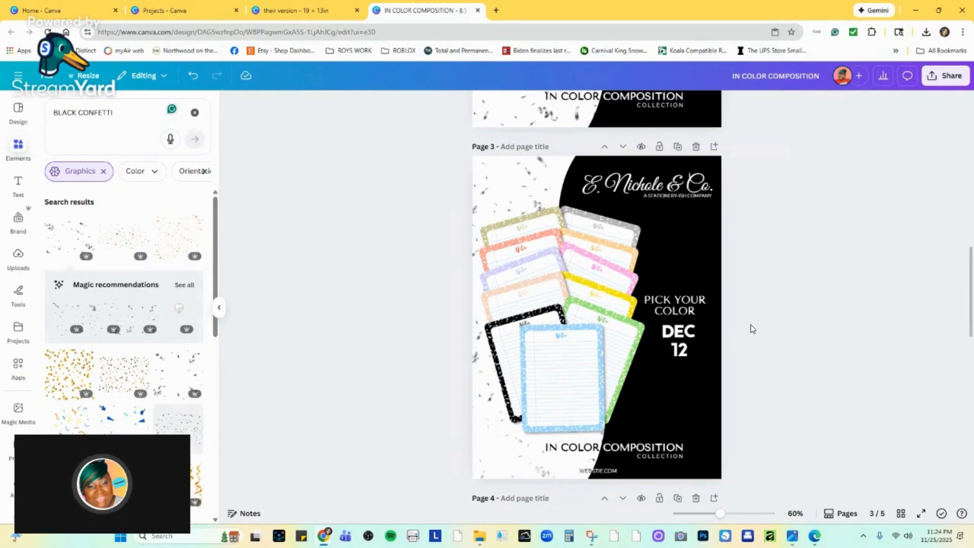
Delete the "WEBSTIE.COM" text from page 3 and enlarge the notepads image very slightly.
scroll(742, 338, "up", 4)
scroll(742, 338, "up", 2)
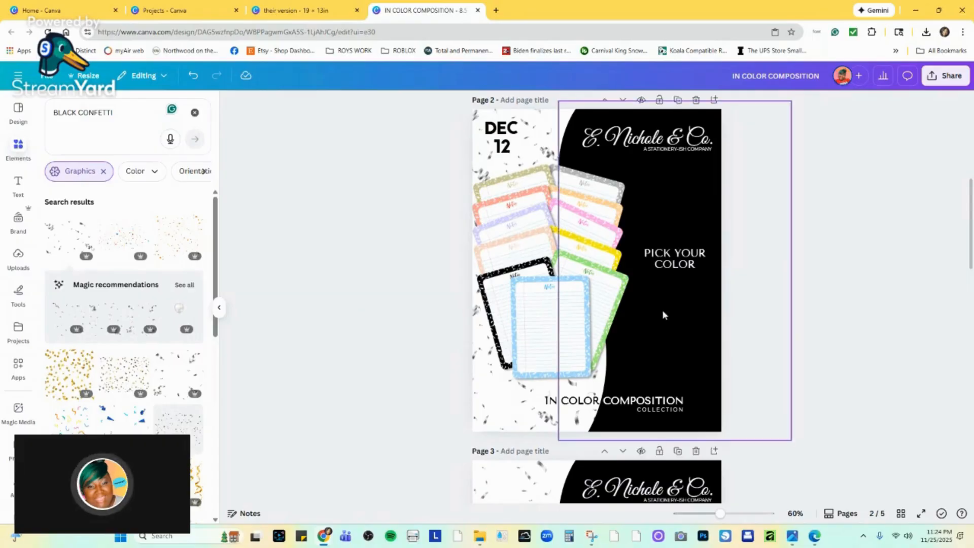
scroll(632, 355, "down", 4)
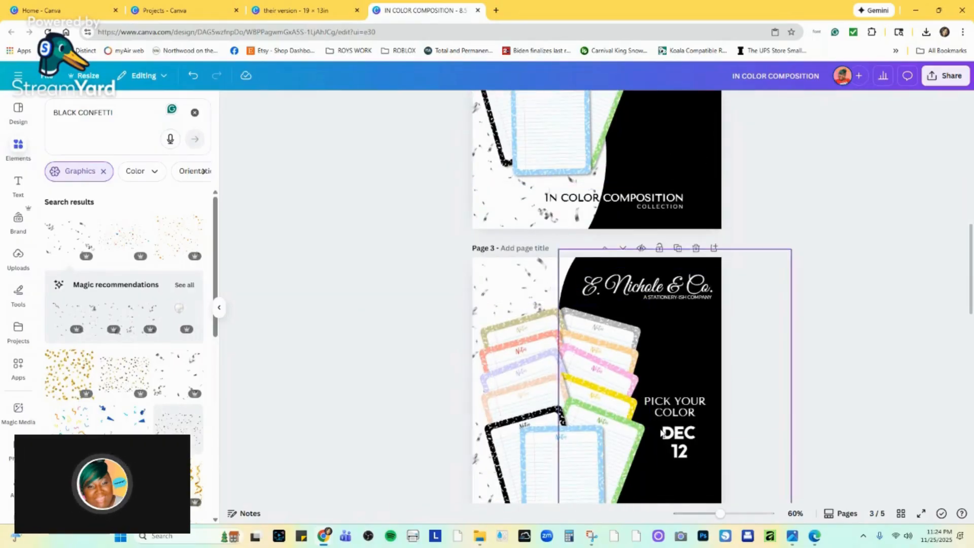
scroll(649, 482, "down", 2)
scroll(649, 481, "down", 1)
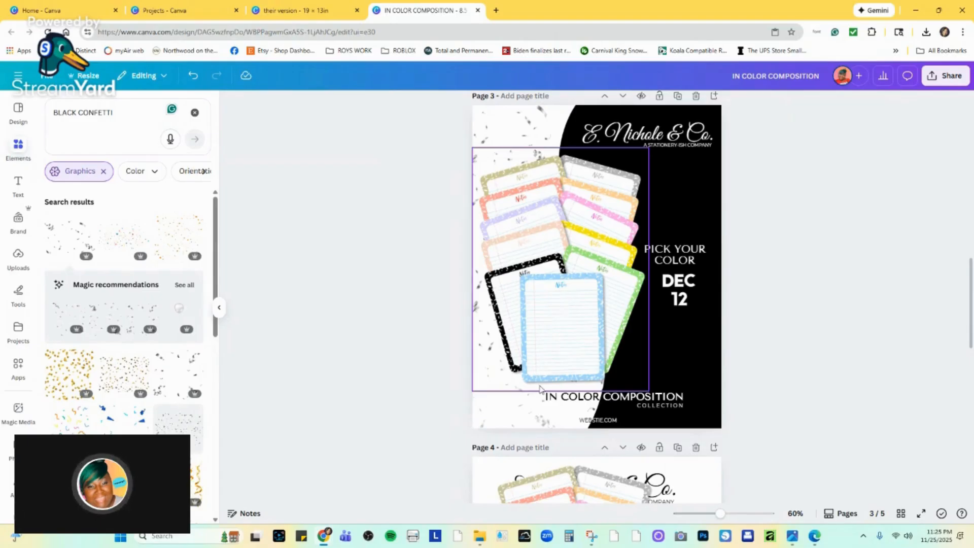
left_click(599, 421)
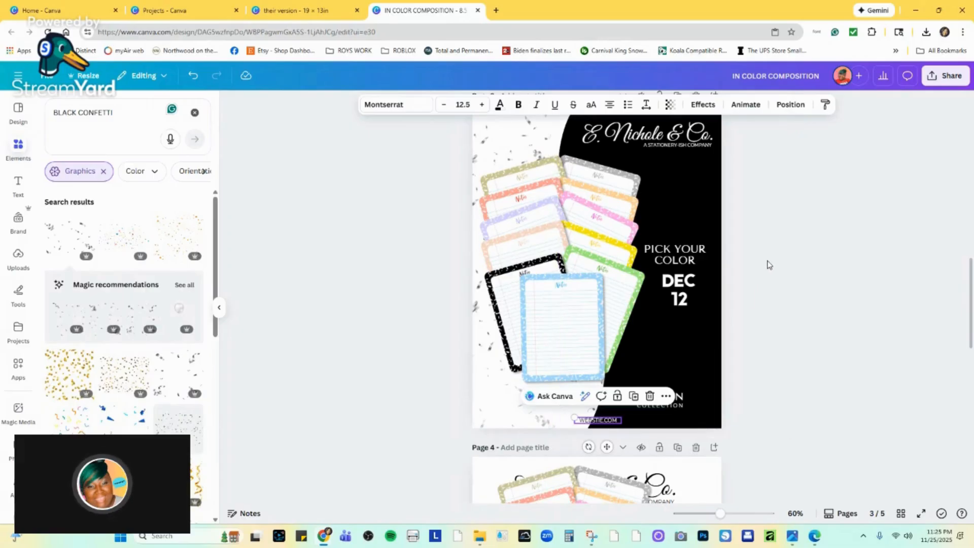
left_click(592, 421)
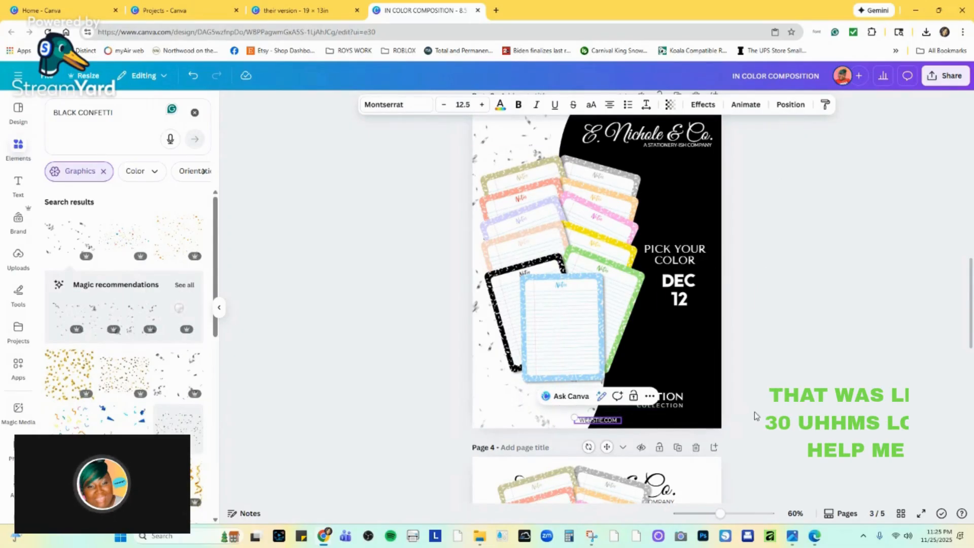
left_click(770, 409)
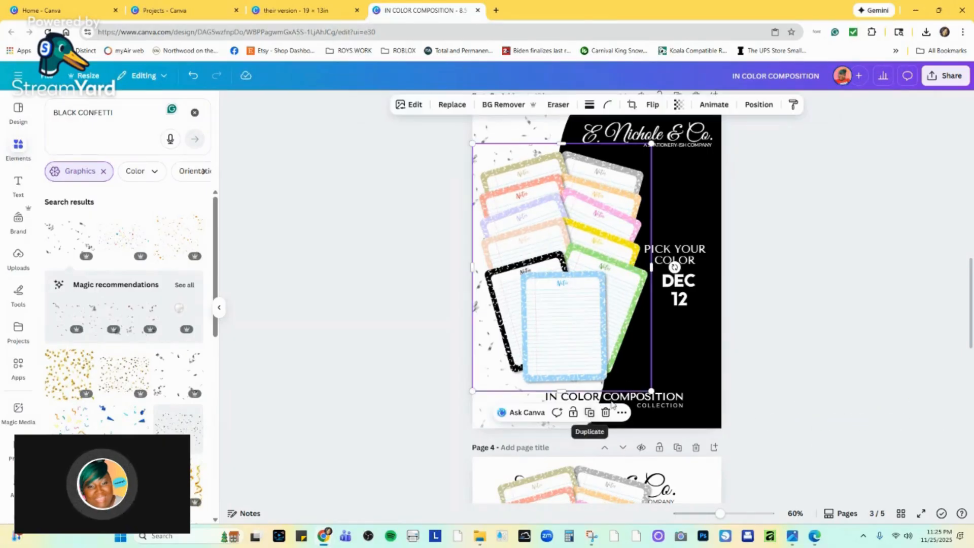
left_click(759, 303)
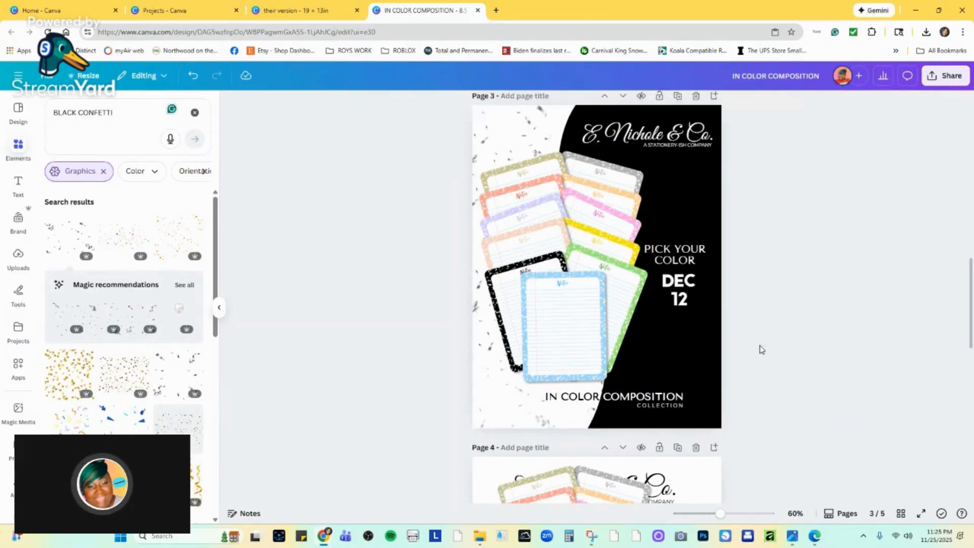
Widen the black curved shape on page 3 slightly by extending its left edge further left.
scroll(760, 350, "down", 8)
scroll(766, 385, "down", 5)
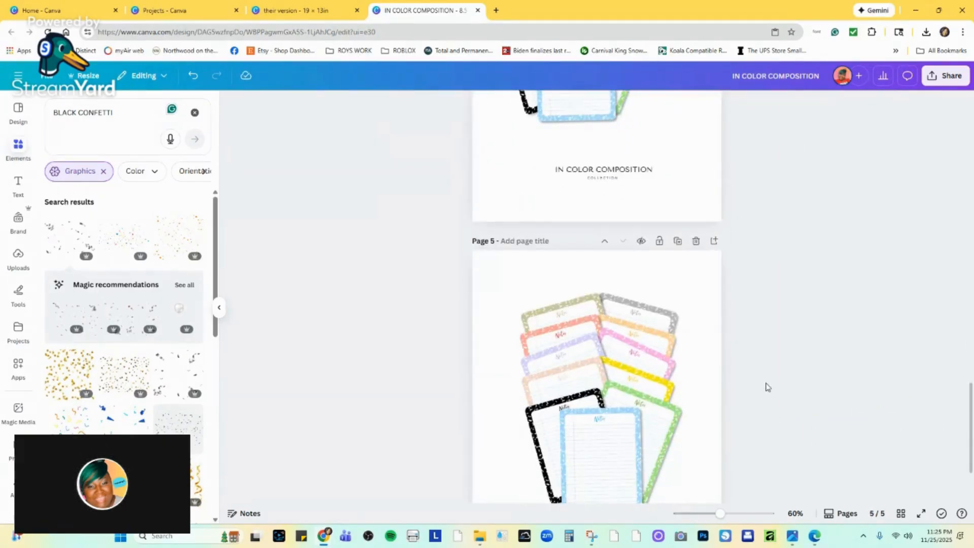
scroll(750, 355, "up", 5)
scroll(743, 324, "up", 8)
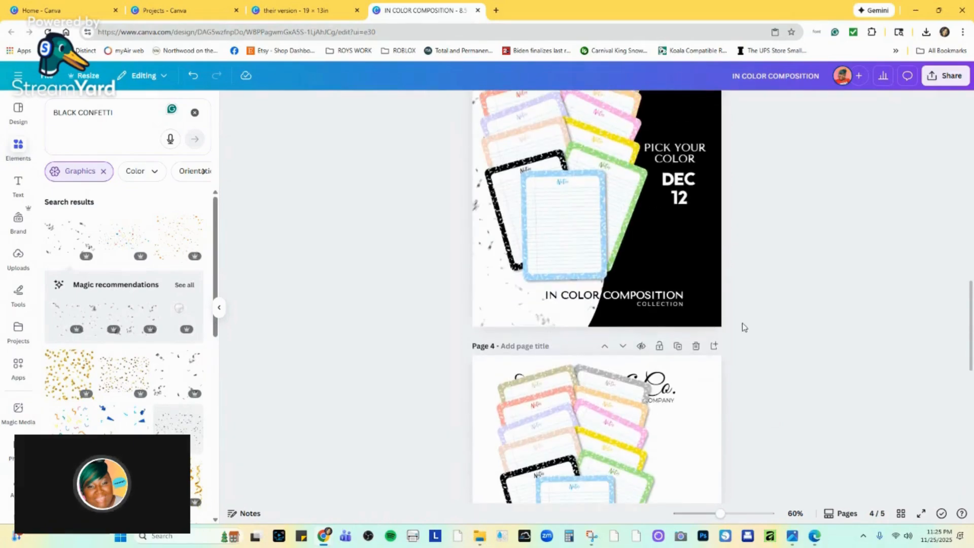
scroll(741, 316, "up", 2)
scroll(740, 316, "up", 1)
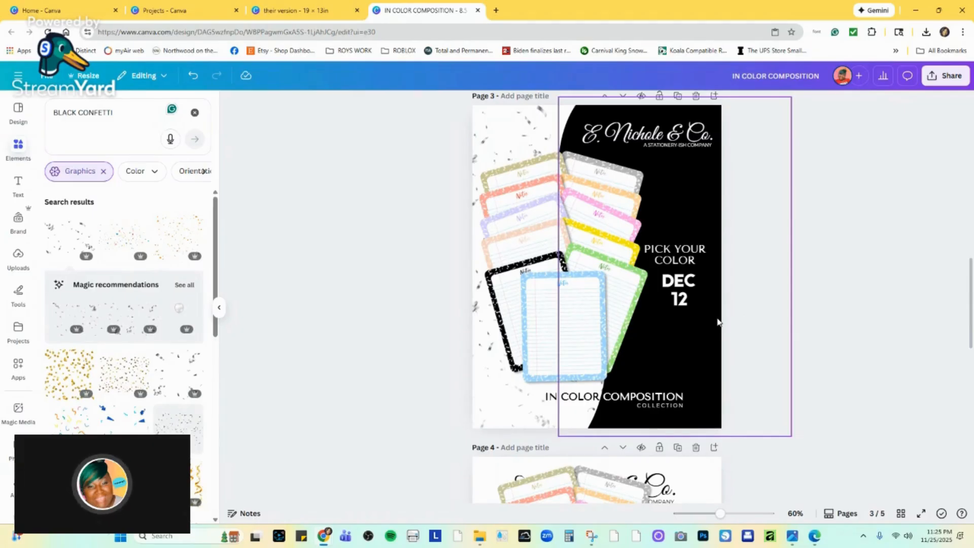
left_click(559, 285)
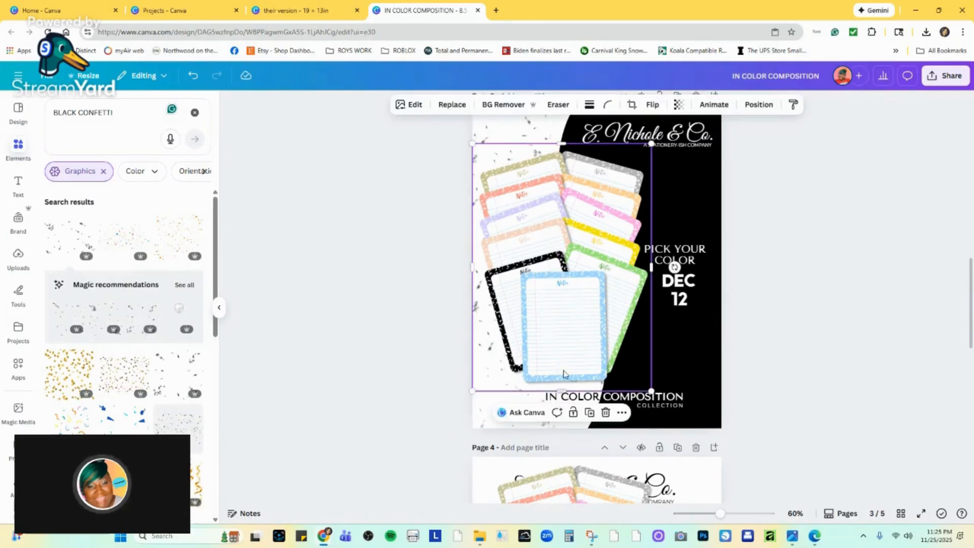
scroll(597, 223, "up", 1)
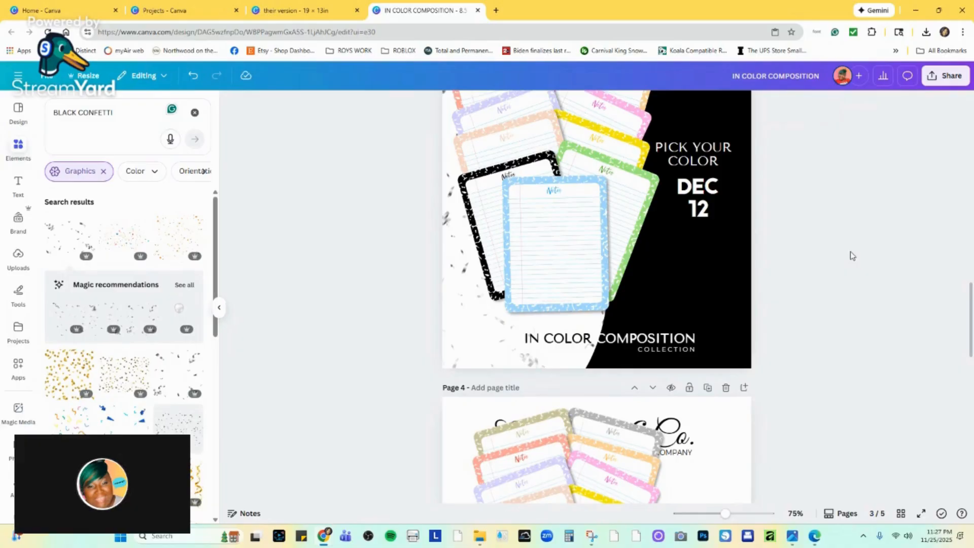
left_click(792, 267)
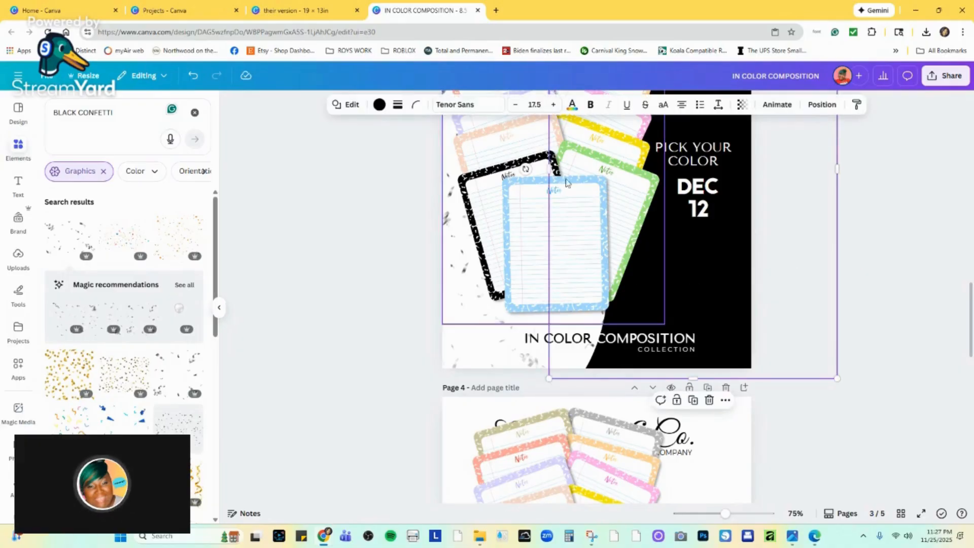
left_click_drag(560, 171, 556, 172)
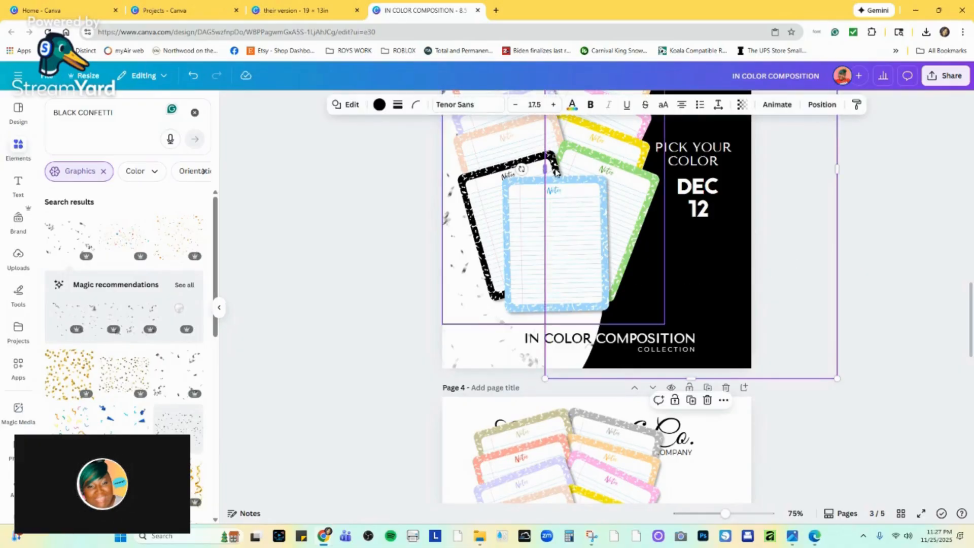
left_click(891, 207)
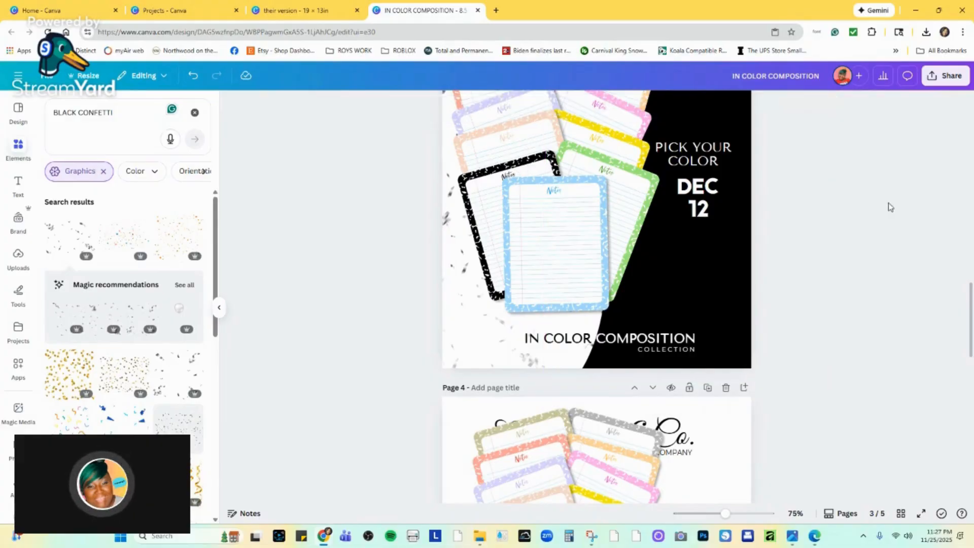
Delete page 2, the earlier flyer version with the black "DEC 12" date over the white area.
scroll(876, 238, "up", 5)
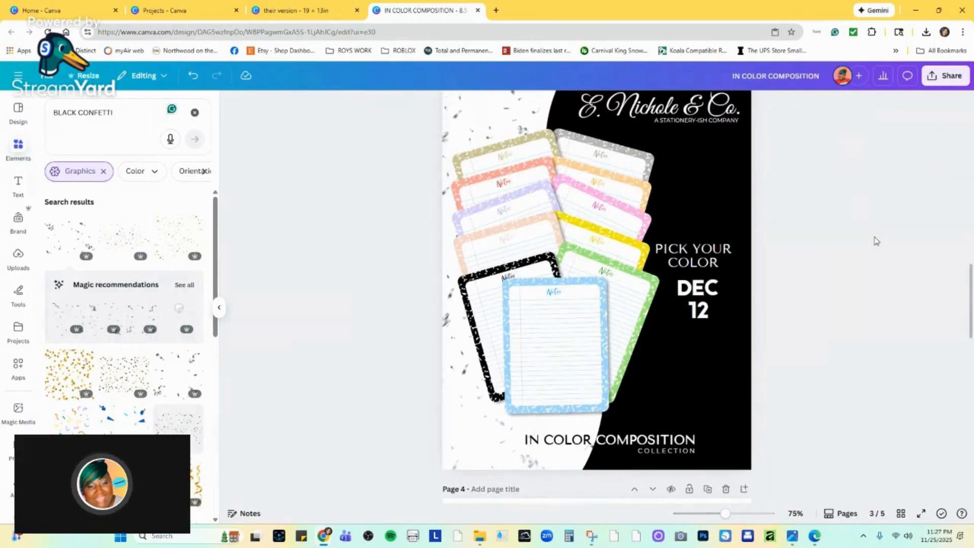
scroll(875, 240, "up", 10)
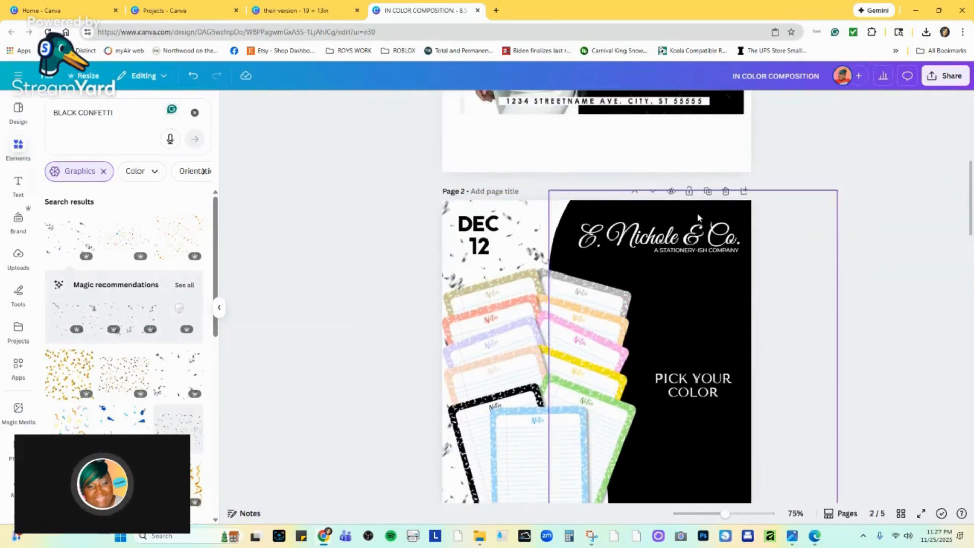
left_click(726, 193)
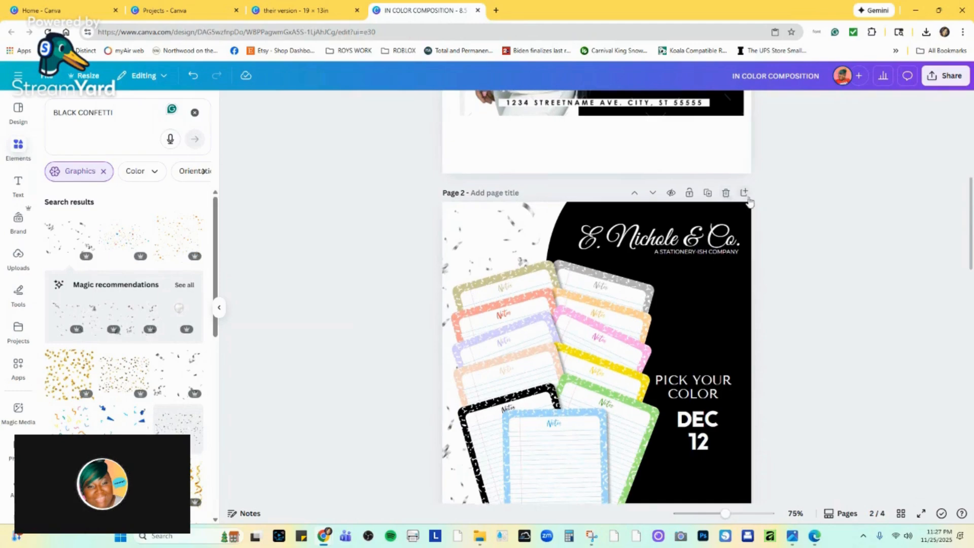
scroll(747, 197, "up", 8)
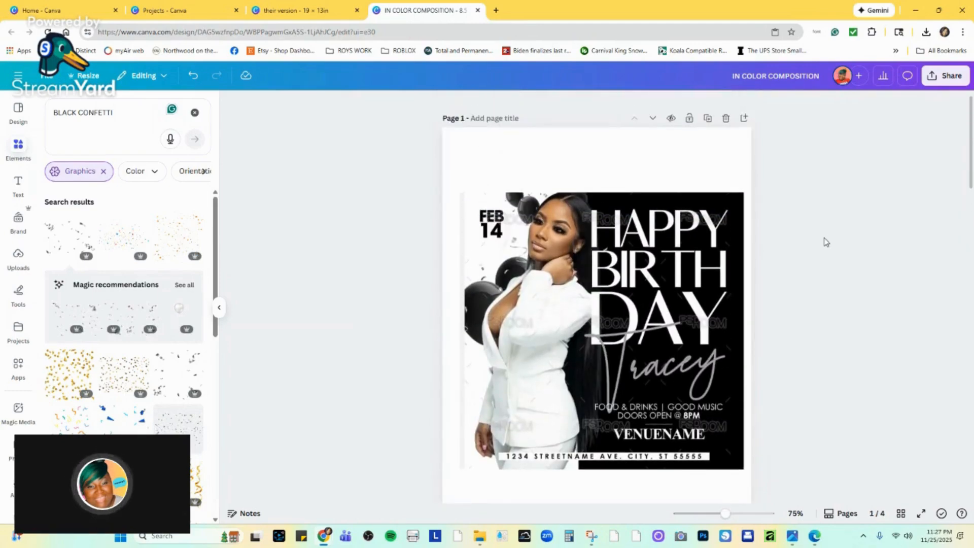
scroll(826, 242, "down", 2)
scroll(767, 183, "up", 1)
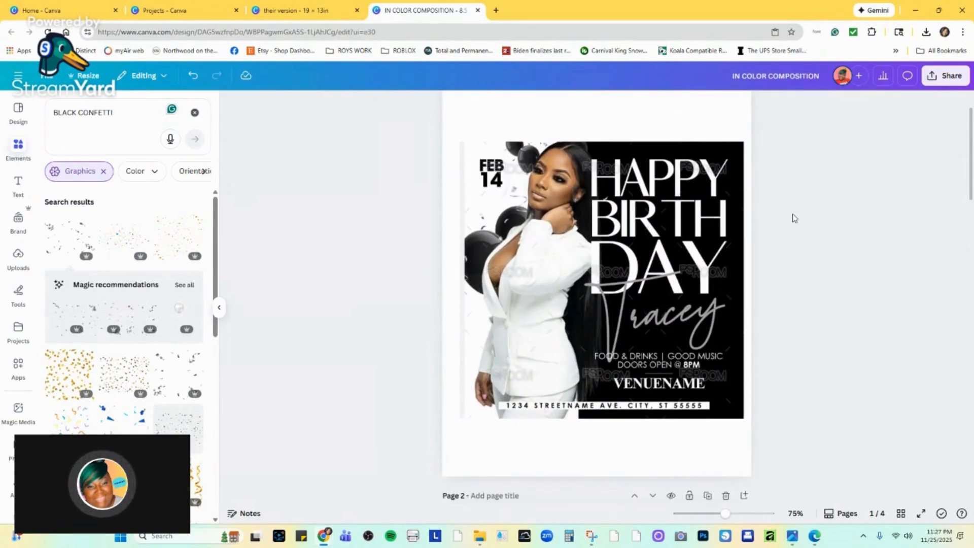
Try to nudge the IN COLOR COMPOSITION heading near the bottom of page 2, and undo the change.
scroll(797, 221, "down", 8)
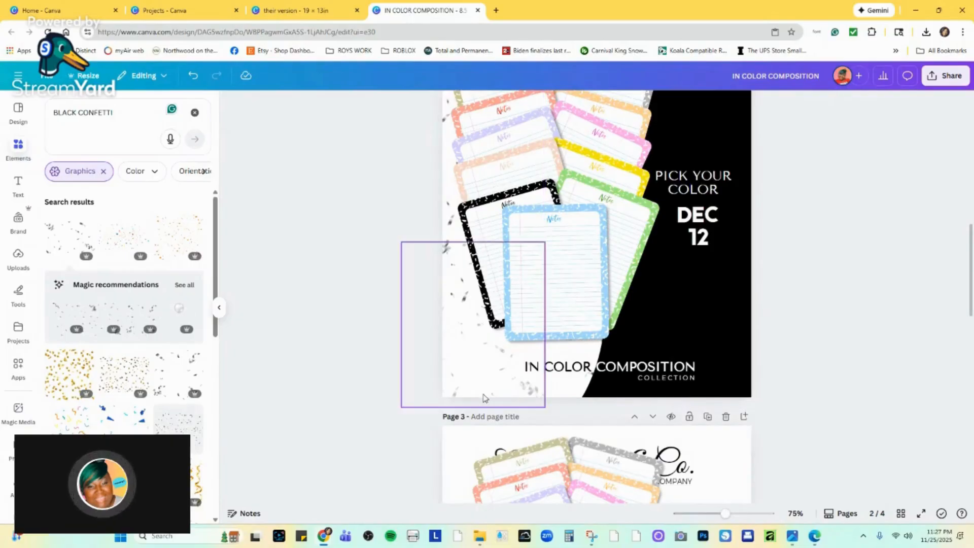
left_click(685, 371)
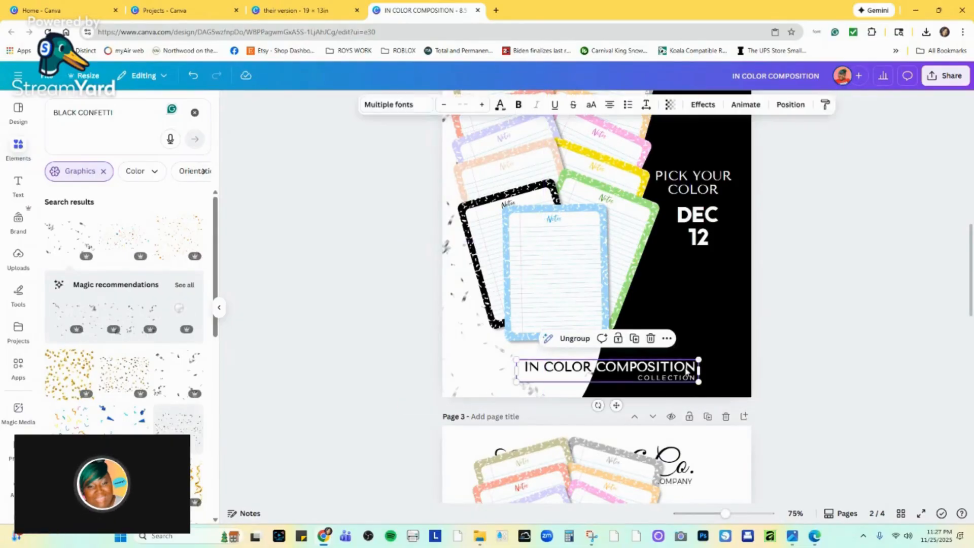
left_click(687, 372)
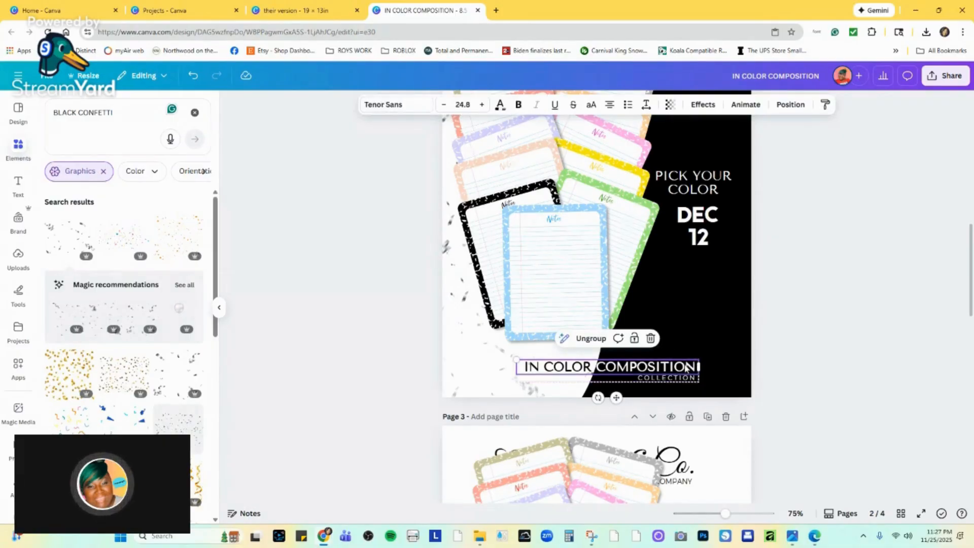
left_click_drag(686, 366, 687, 363)
key("ctrl+z")
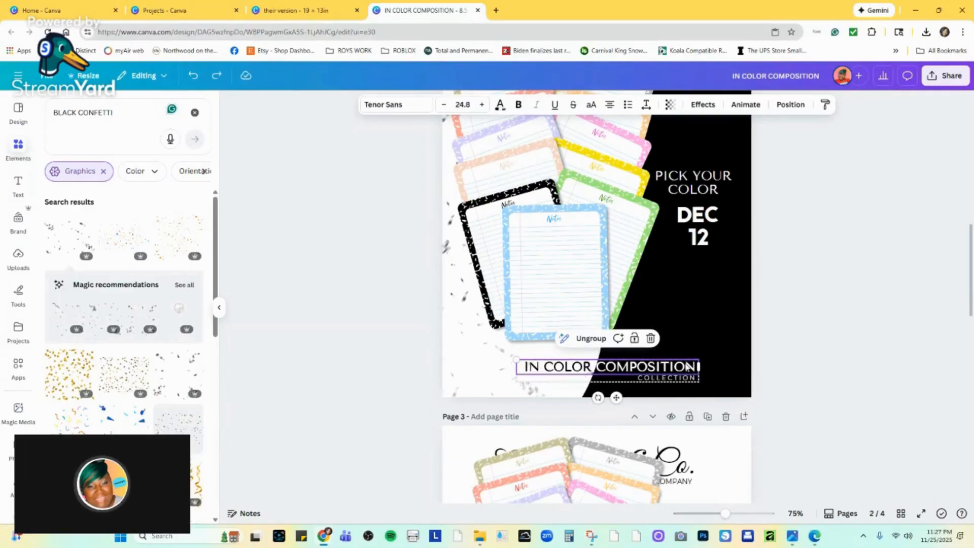
scroll(627, 355, "up", 3)
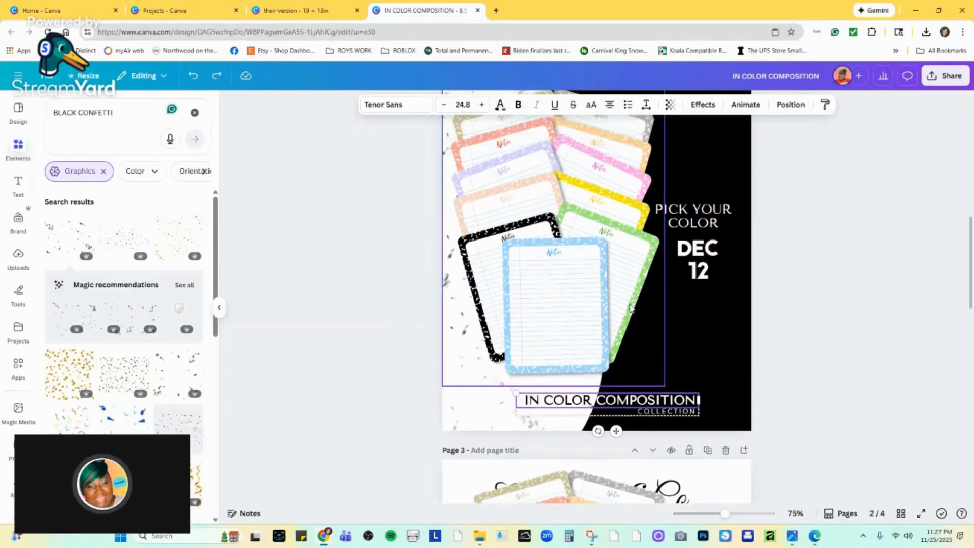
scroll(629, 285, "up", 4)
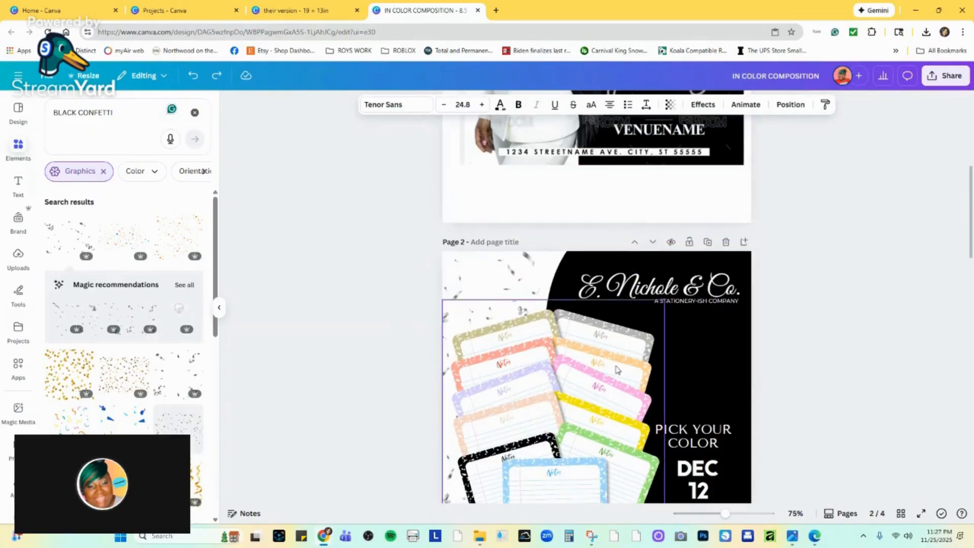
scroll(614, 355, "down", 5)
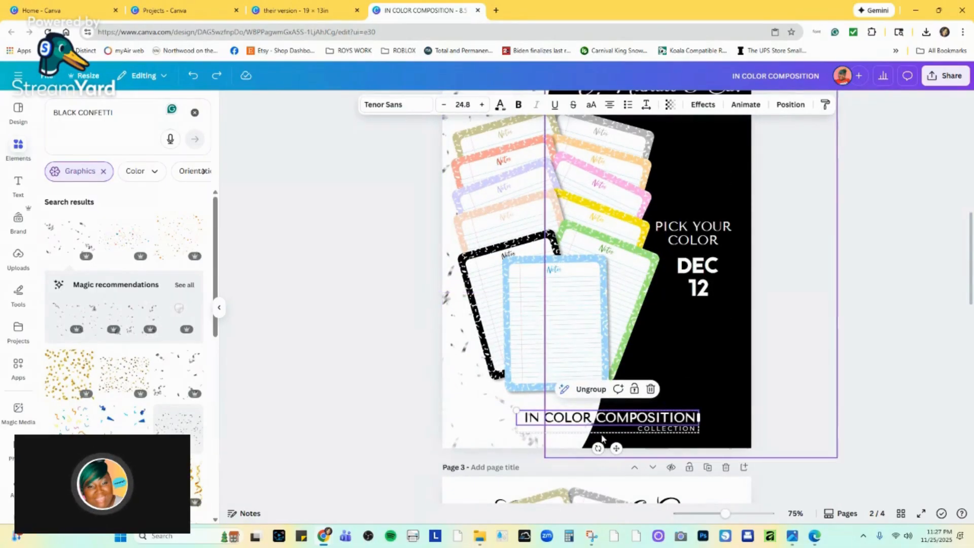
left_click(865, 338)
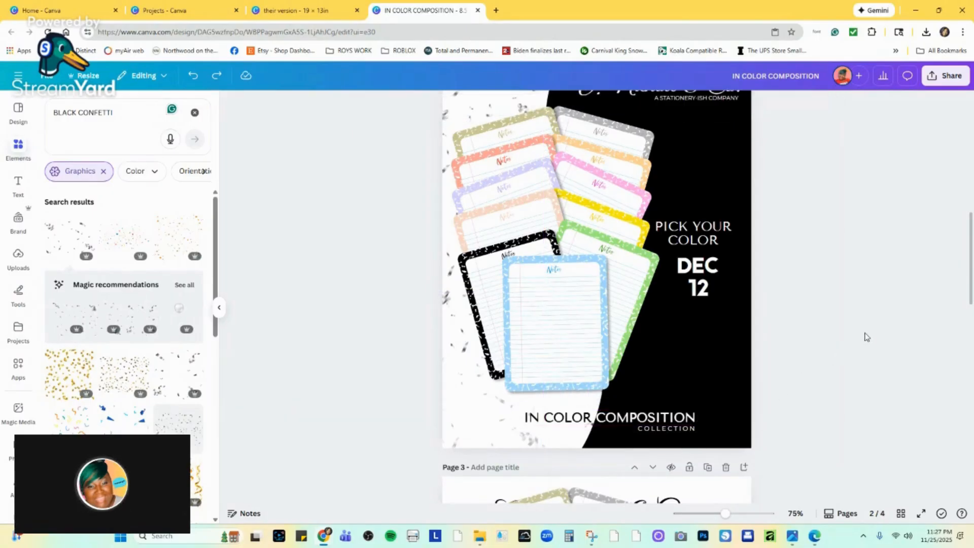
Try a slight shift of the E. Nichole & Co. logo on page 2, and undo it.
scroll(779, 337, "up", 2)
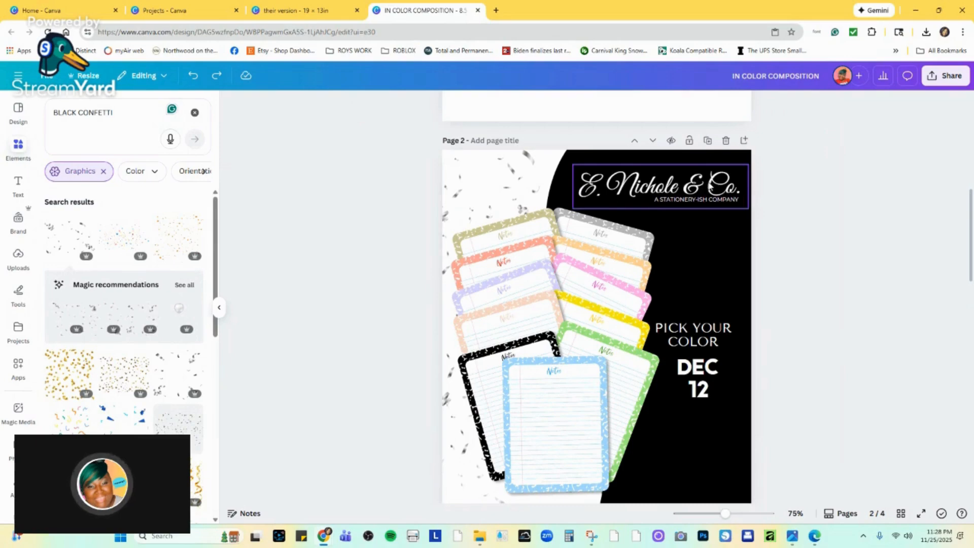
left_click(708, 188)
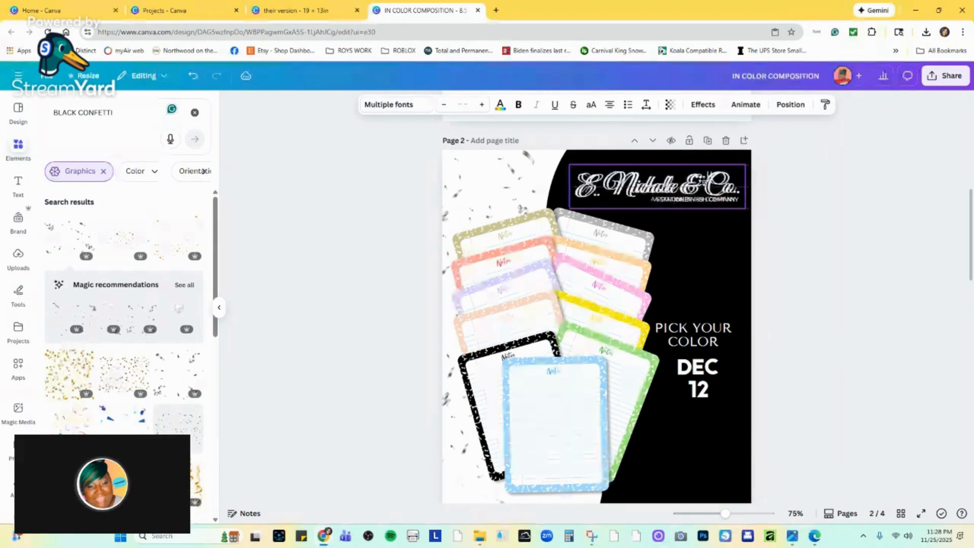
left_click(793, 195)
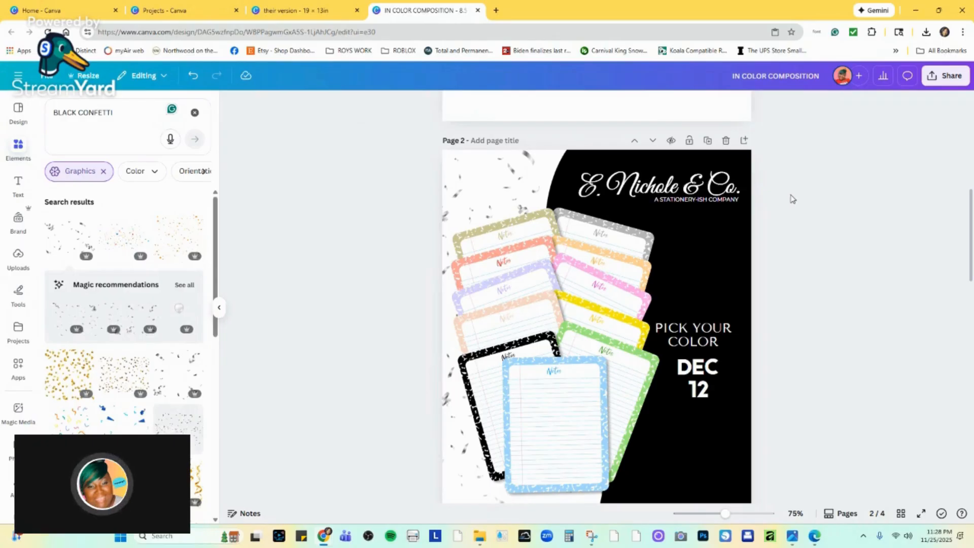
scroll(790, 193, "down", 3)
scroll(790, 205, "up", 3)
left_click(192, 76)
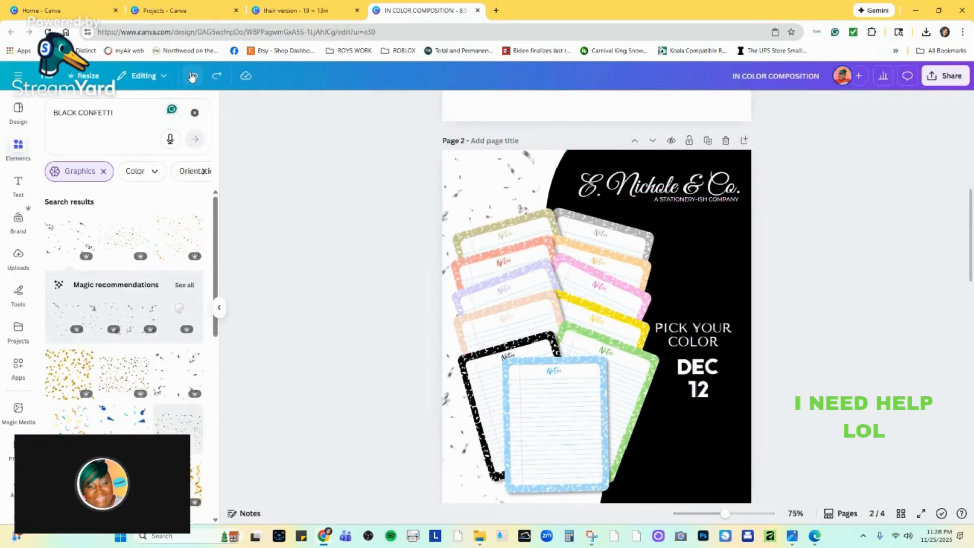
left_click(192, 76)
left_click(213, 76)
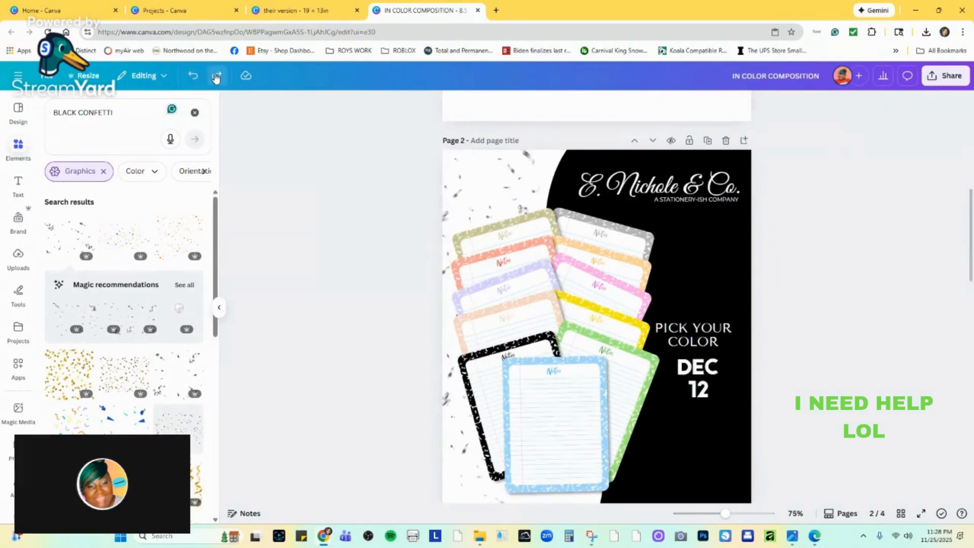
Change the PICK YOUR COLOR text on page 2 to CHOOSE YOUR COLOR and widen its box so it fits on two lines.
scroll(819, 257, "down", 1)
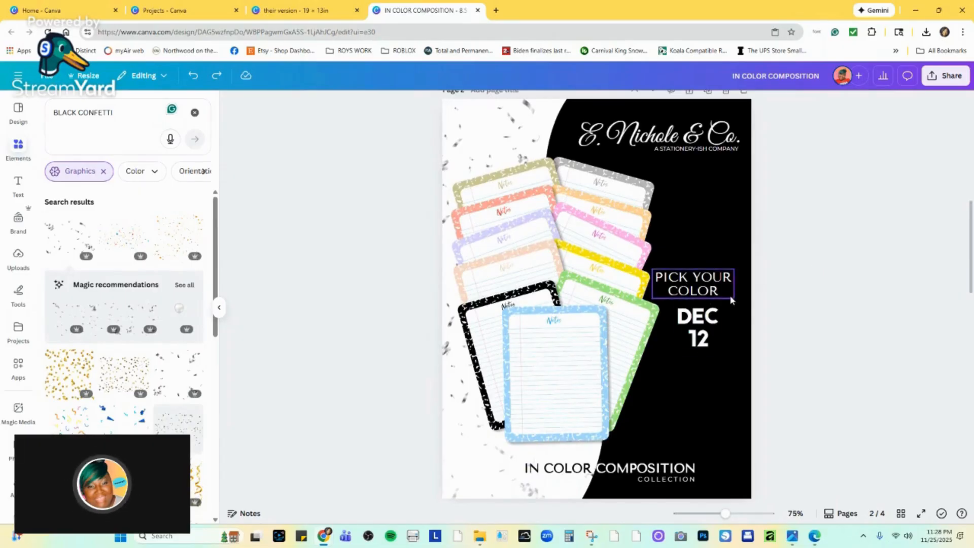
left_click(700, 288)
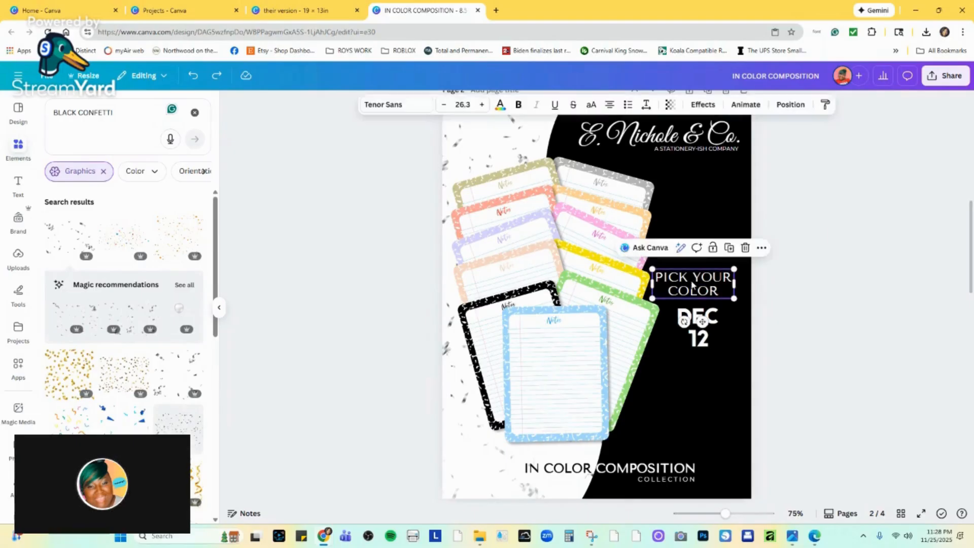
left_click_drag(691, 276, 655, 276)
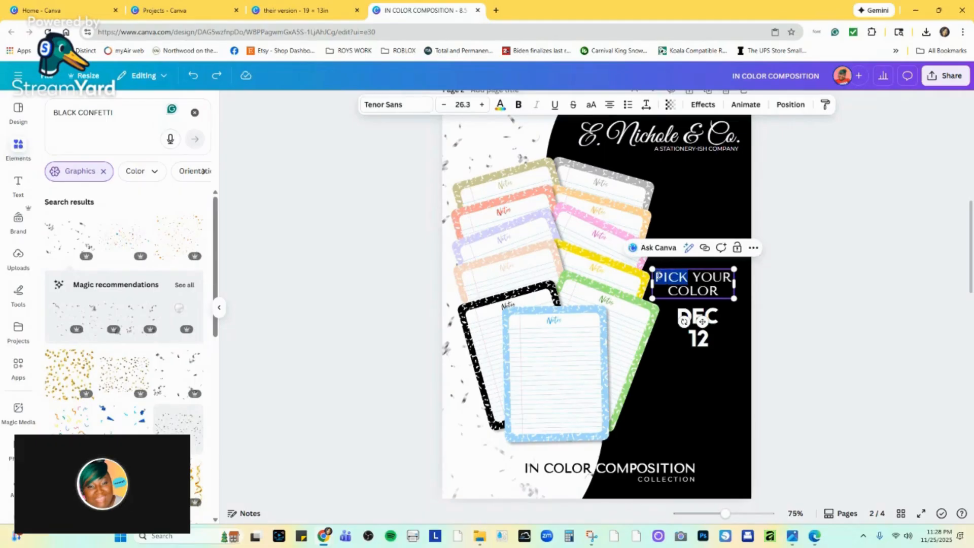
type("CHOOSE")
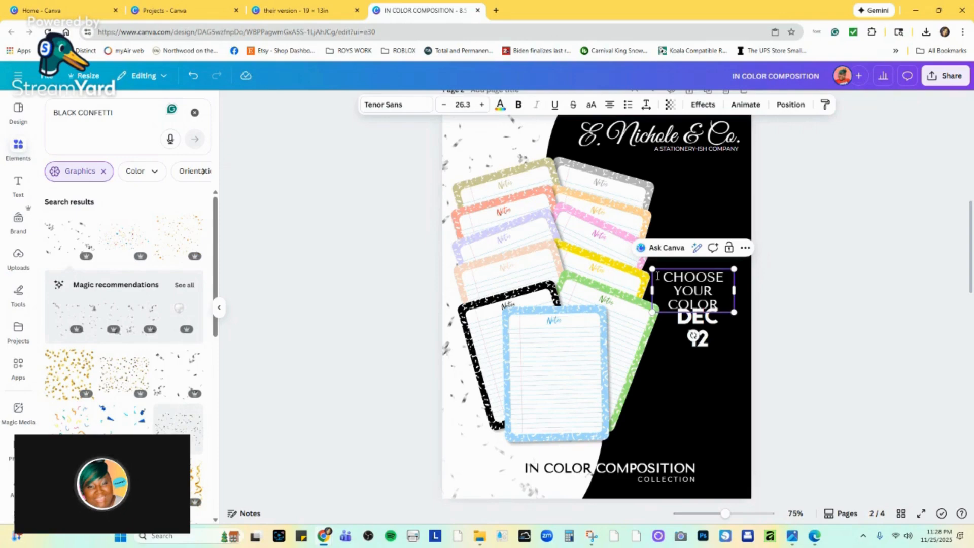
mouse_move(735, 290)
left_mouse_down()
mouse_move(754, 285)
mouse_move(744, 295)
left_mouse_up()
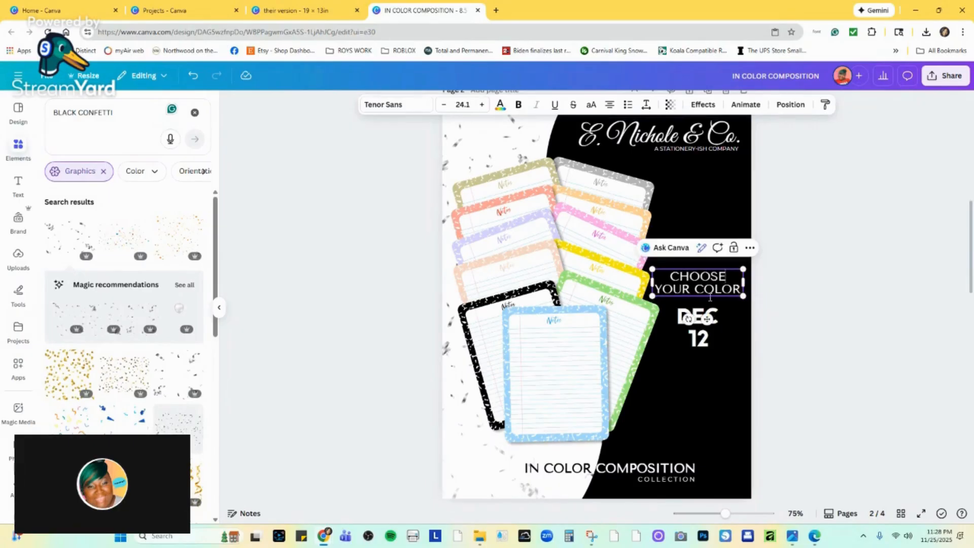
left_click(794, 303)
Move the DEC 12 date up slightly and adjust the text above it so CHOOSE YOUR sits on one line over COLOR.
left_click_drag(708, 325, 710, 313)
left_click(772, 291)
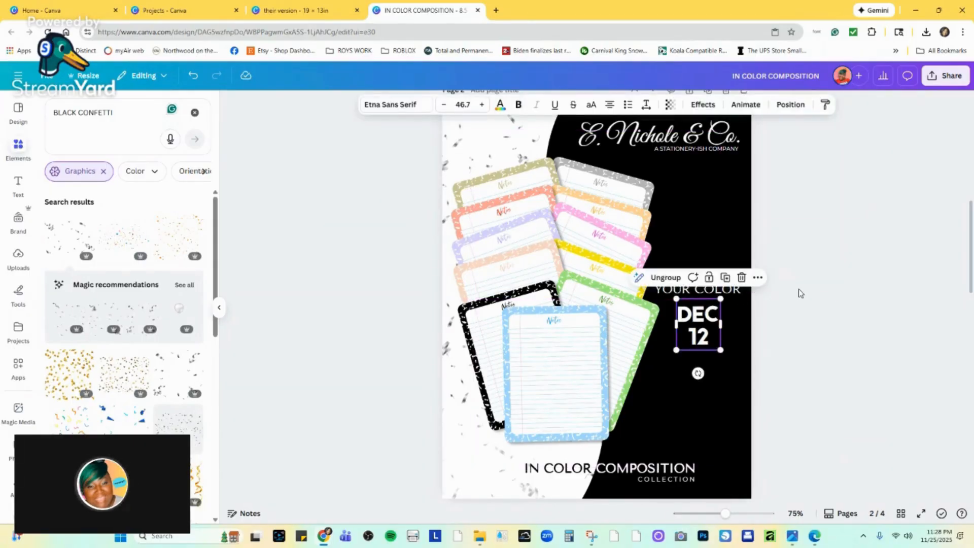
left_click(800, 292)
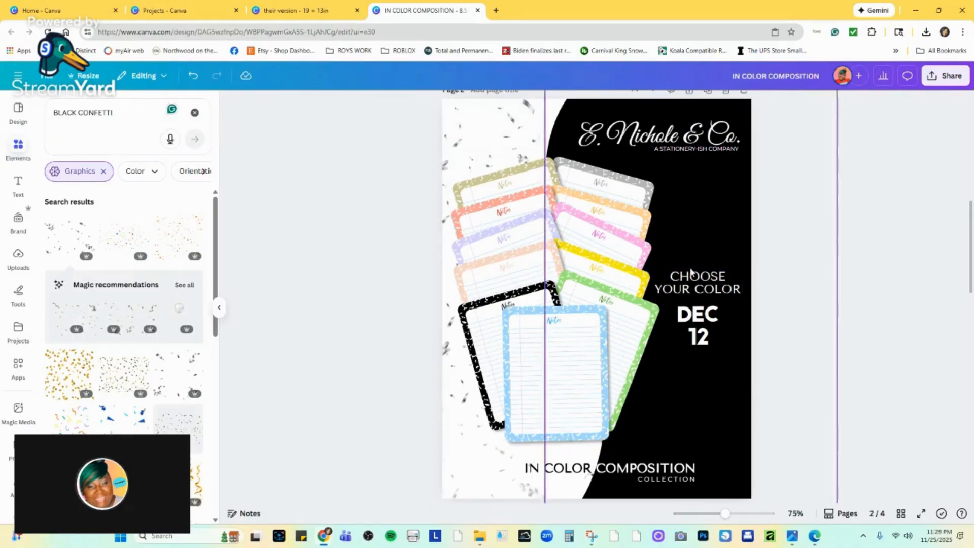
left_click(711, 293)
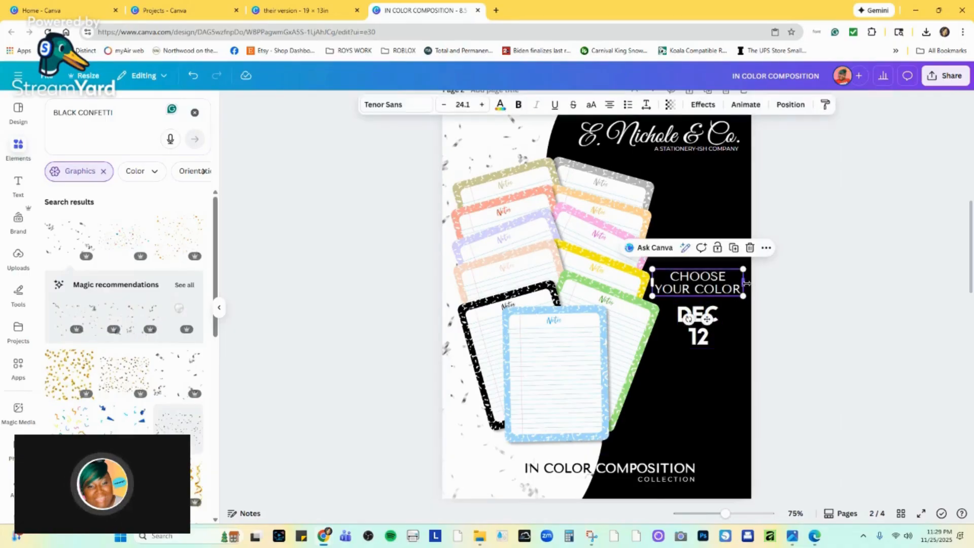
left_click_drag(746, 282, 715, 314)
Shift the DEC 12 date slightly to the right and reduce its font size to 41.7.
left_click(713, 317)
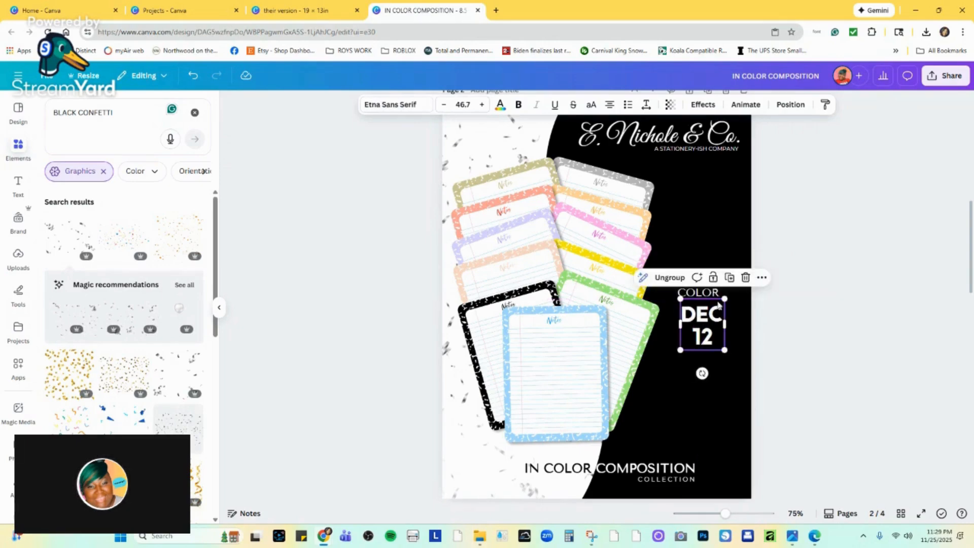
left_click(442, 105)
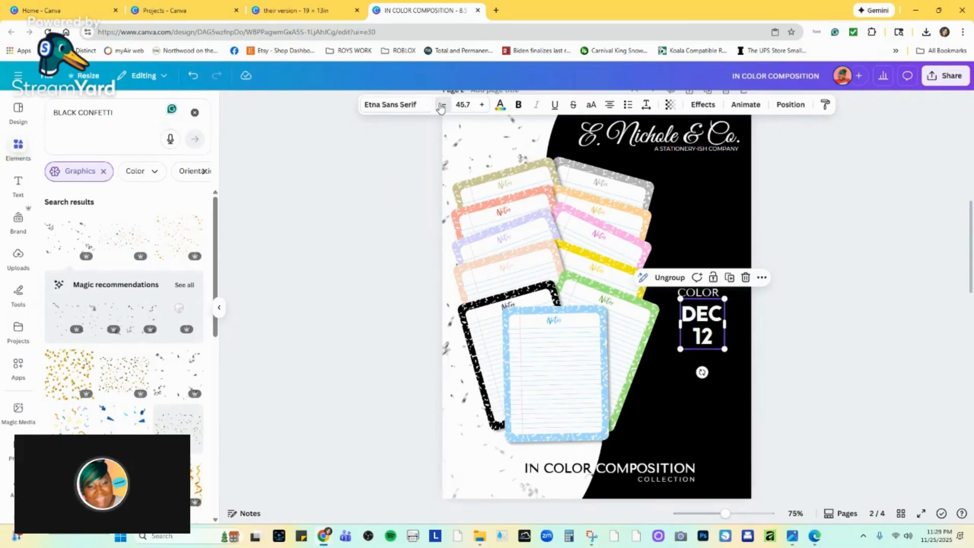
left_click(442, 105)
left_click(442, 105)
left_click(441, 105)
left_click(442, 105)
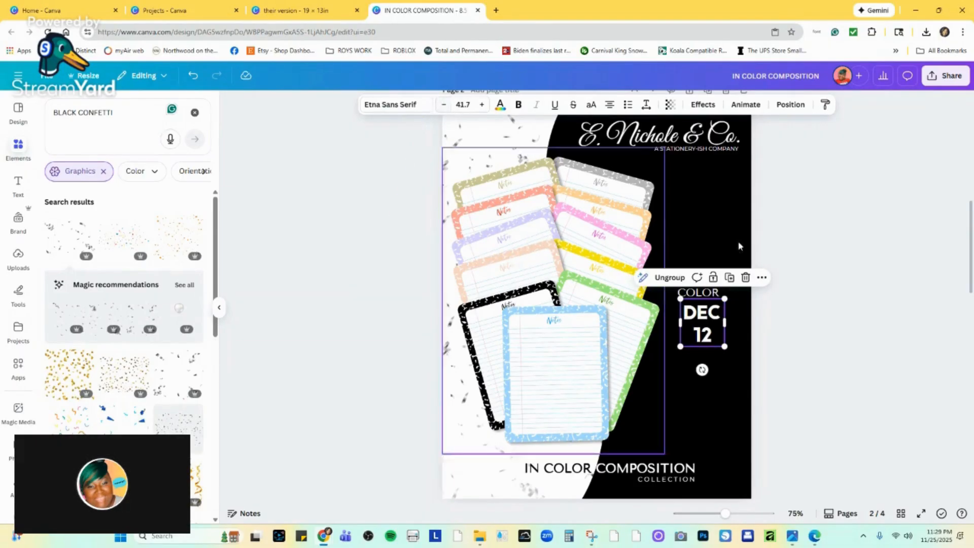
left_click(835, 295)
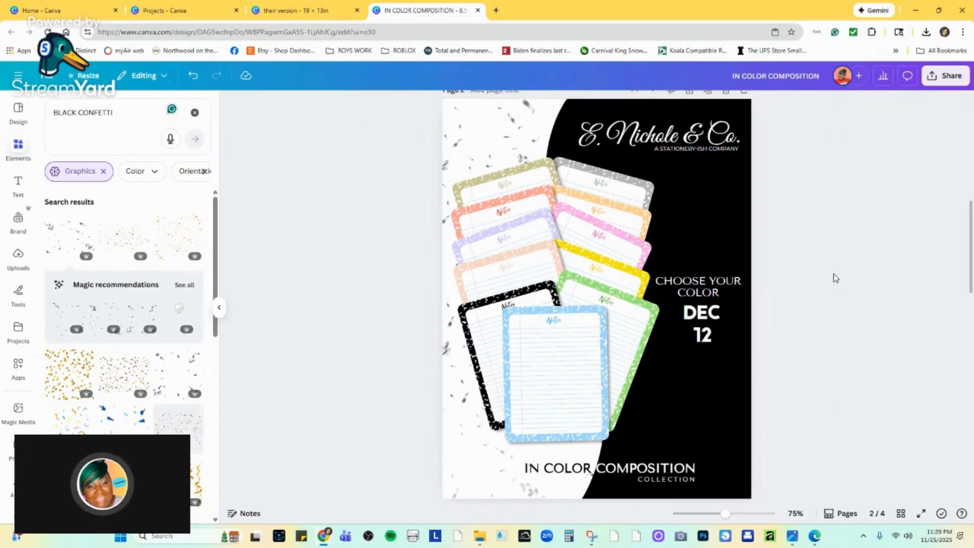
Shrink the notepads image on page 2 very slightly and move it down a little, between the logo and the collection heading.
left_click(609, 366)
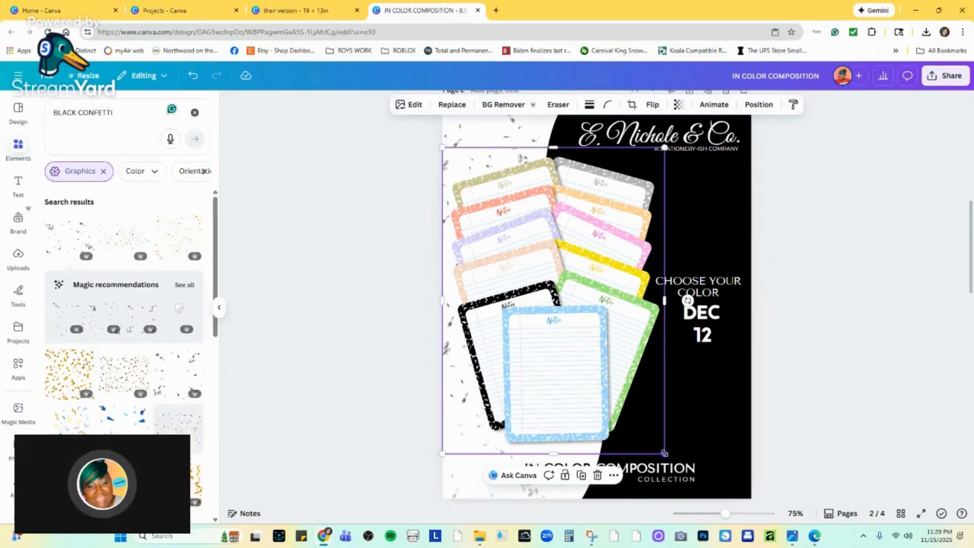
mouse_move(665, 453)
left_mouse_down()
mouse_move(669, 460)
mouse_move(663, 452)
left_mouse_up()
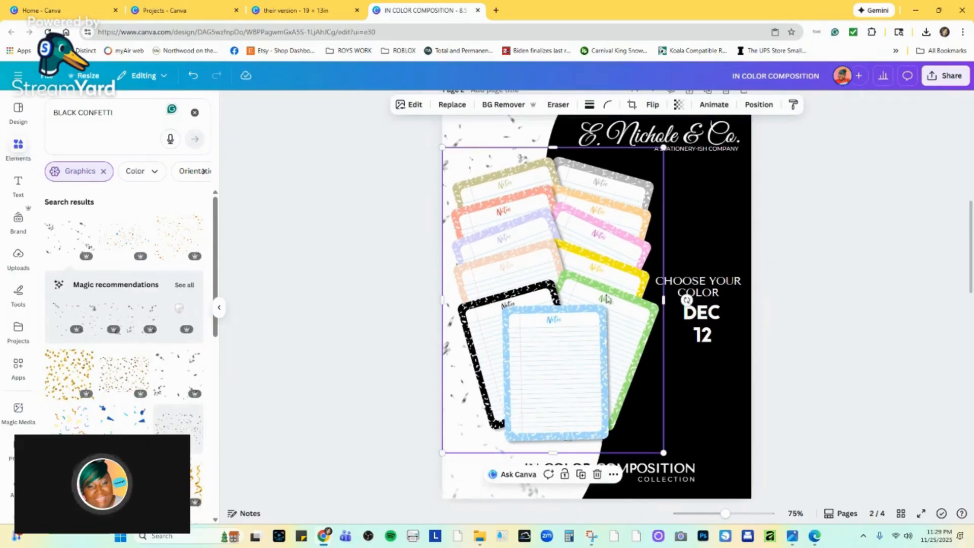
left_click_drag(582, 201, 583, 206)
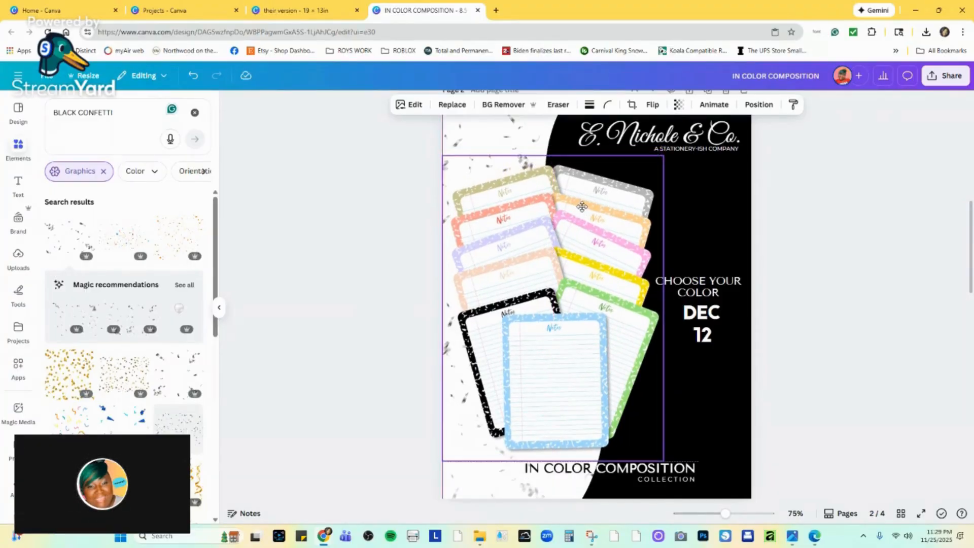
left_click(582, 206)
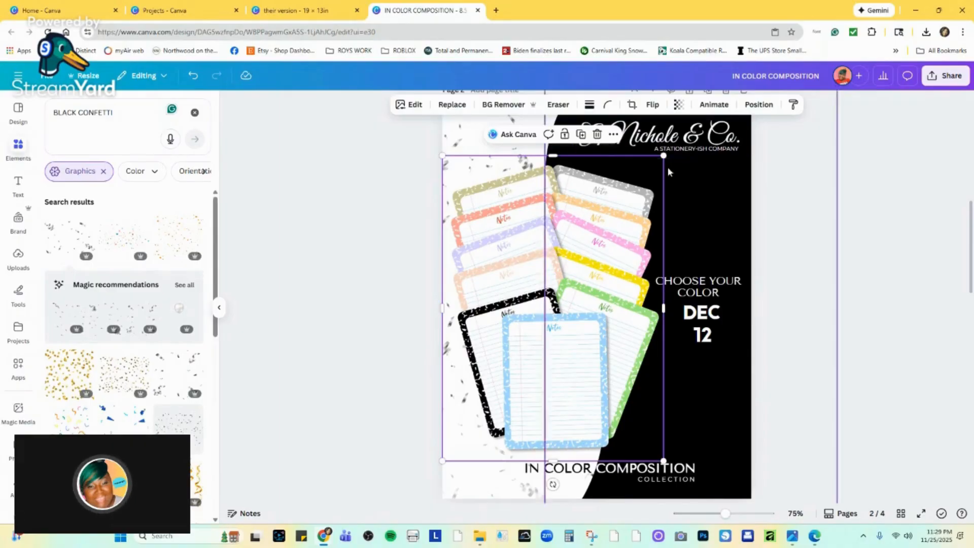
left_click_drag(609, 194, 609, 190)
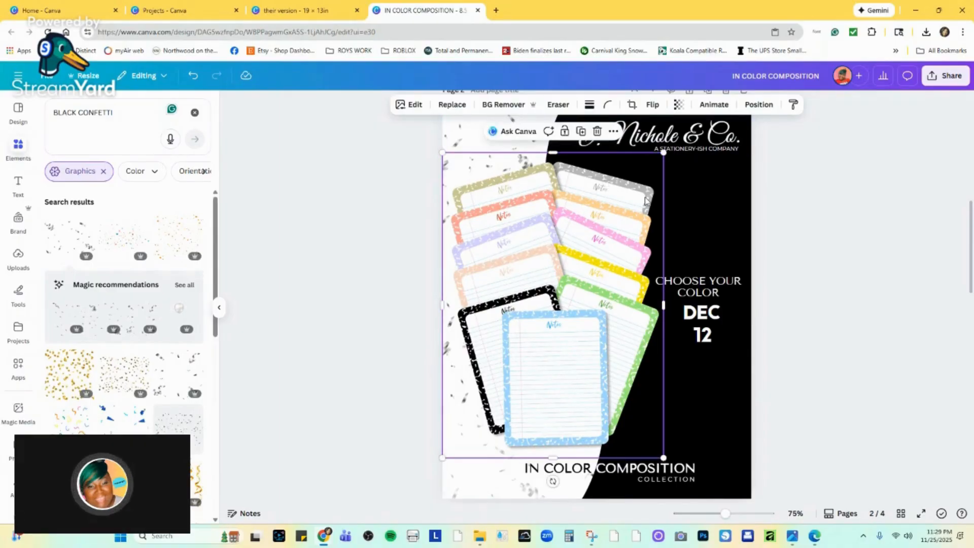
left_click(822, 236)
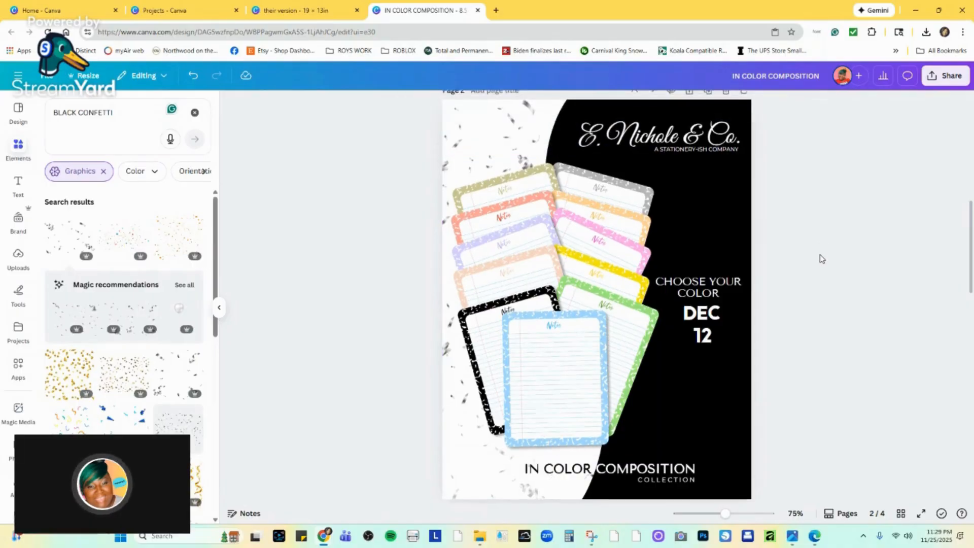
Compare the page 2 flyer with the birthday reference flyer on page 1.
scroll(821, 254, "up", 1)
scroll(820, 257, "down", 2)
scroll(820, 259, "up", 2)
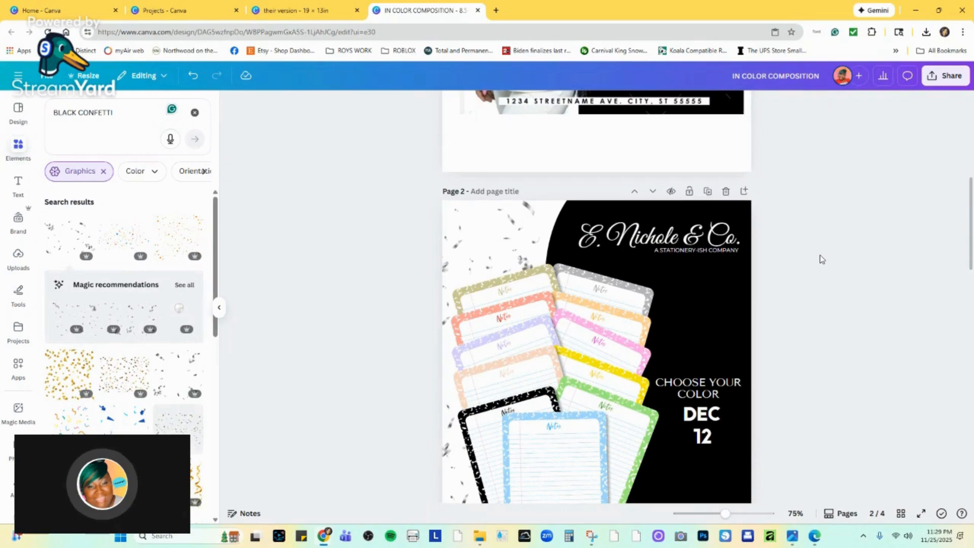
scroll(821, 255, "down", 2)
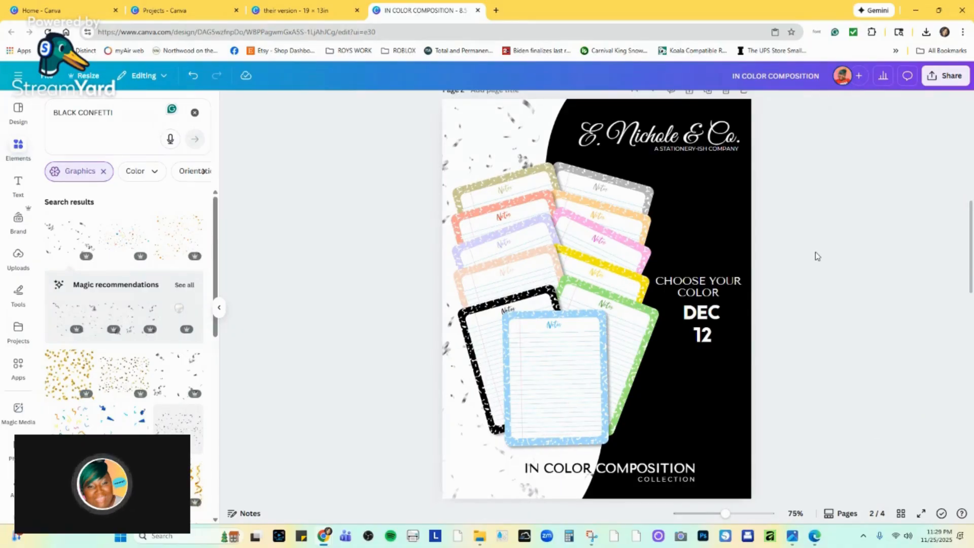
scroll(738, 116, "up", 6)
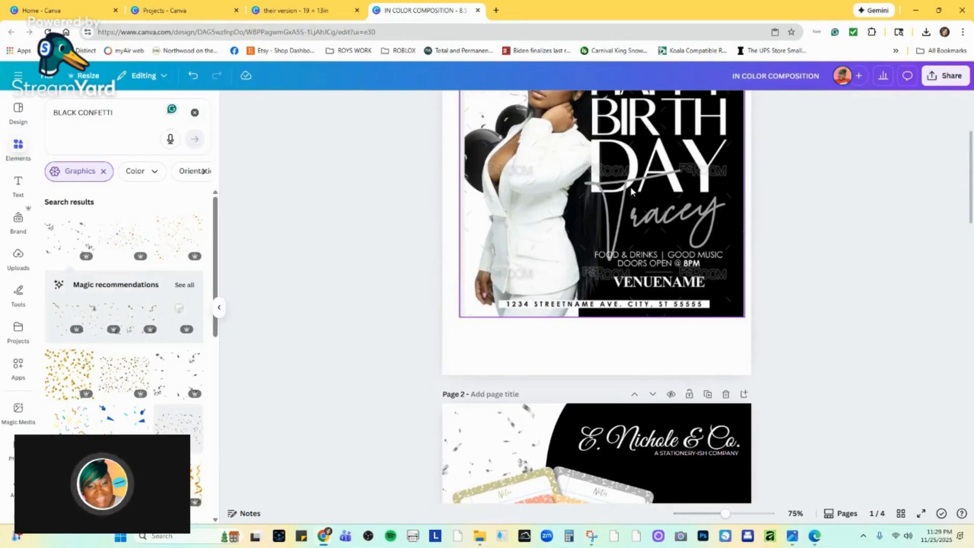
scroll(634, 187, "up", 2)
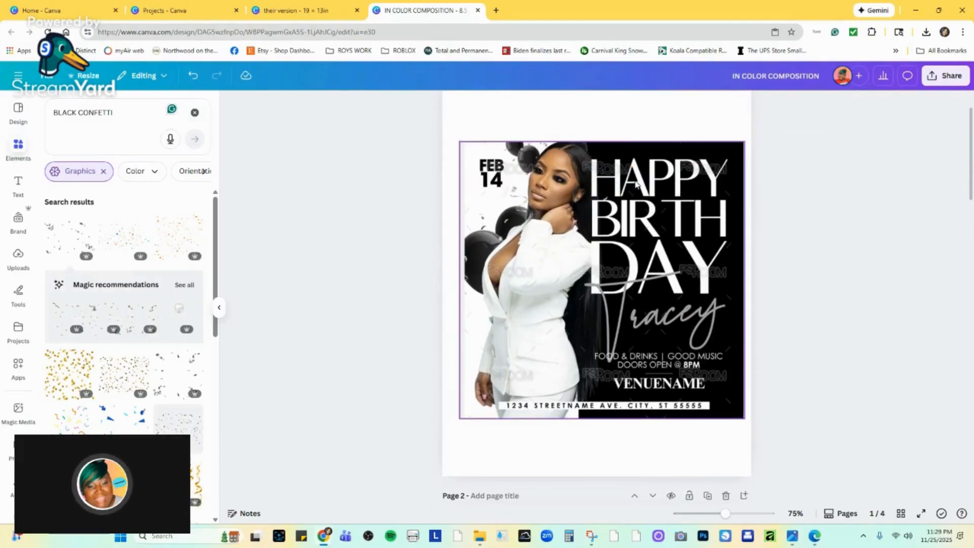
Review the date, headline and black-and-white background split on the page 1 birthday flyer against the notepad layout on page 2.
scroll(574, 243, "down", 2)
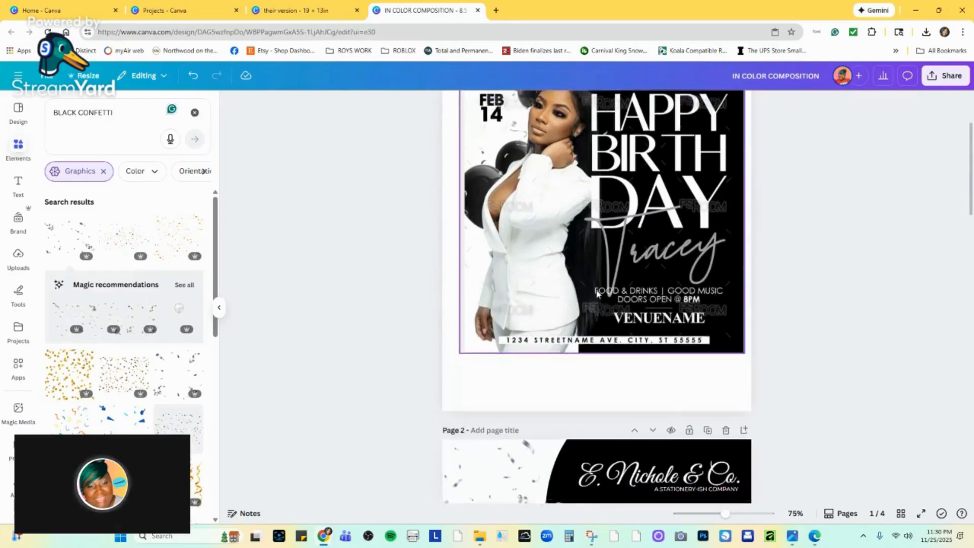
scroll(665, 233, "up", 2)
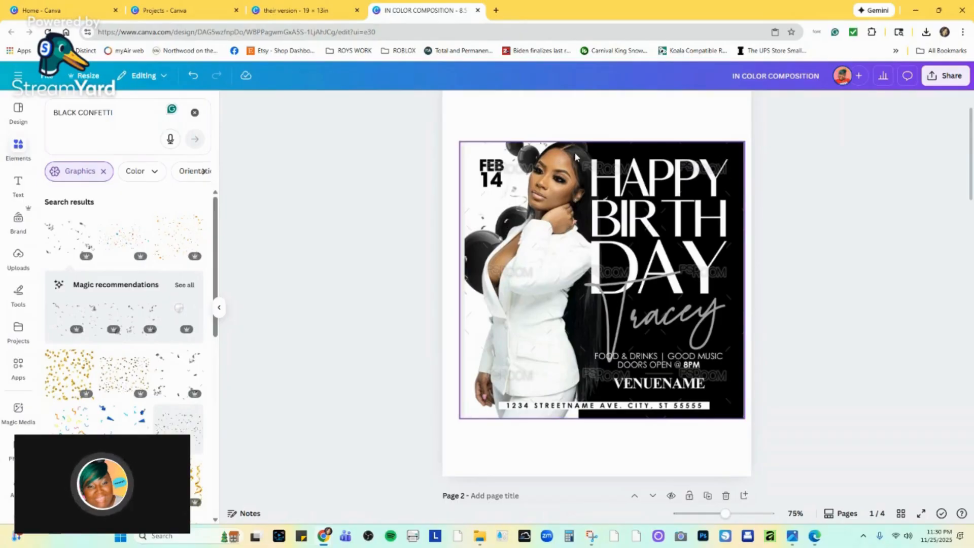
scroll(575, 325, "down", 8)
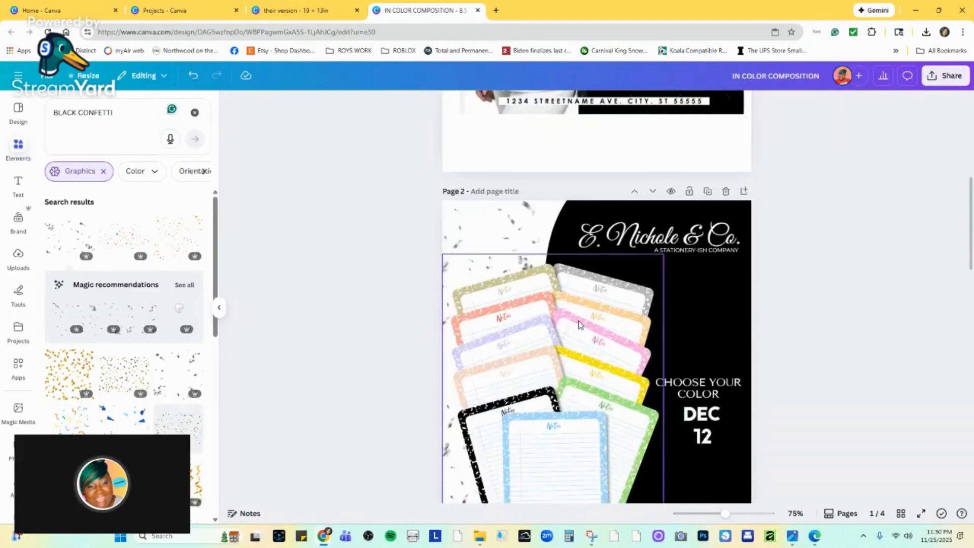
scroll(570, 298, "up", 10)
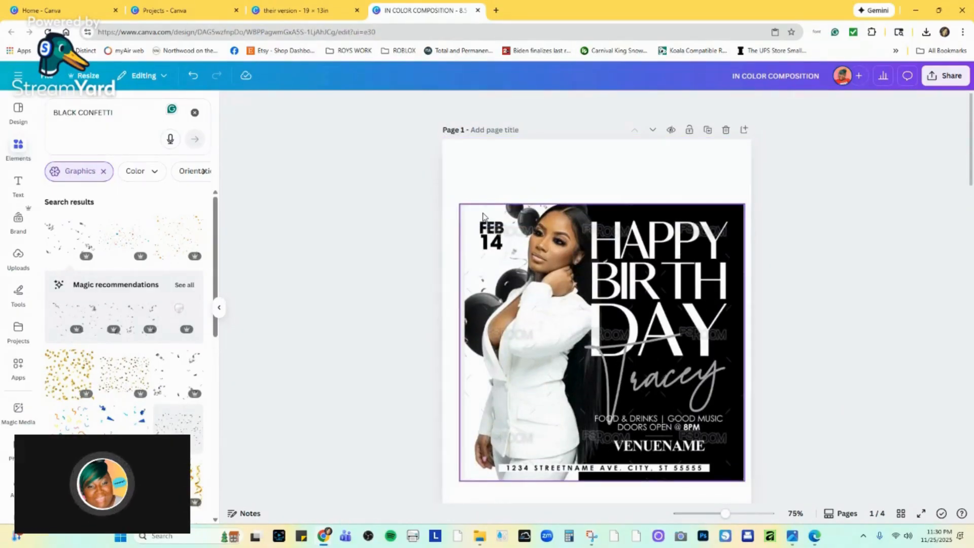
scroll(524, 311, "down", 4)
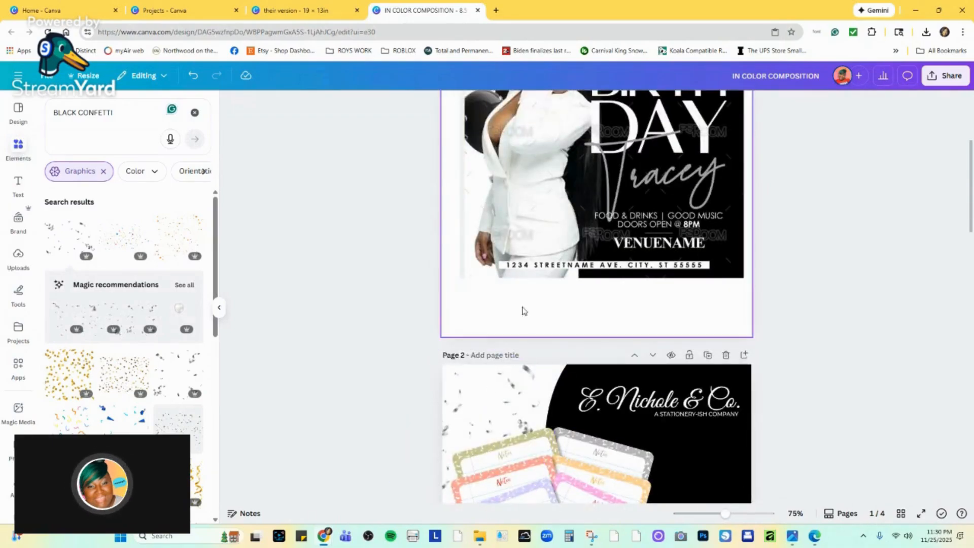
scroll(524, 311, "up", 4)
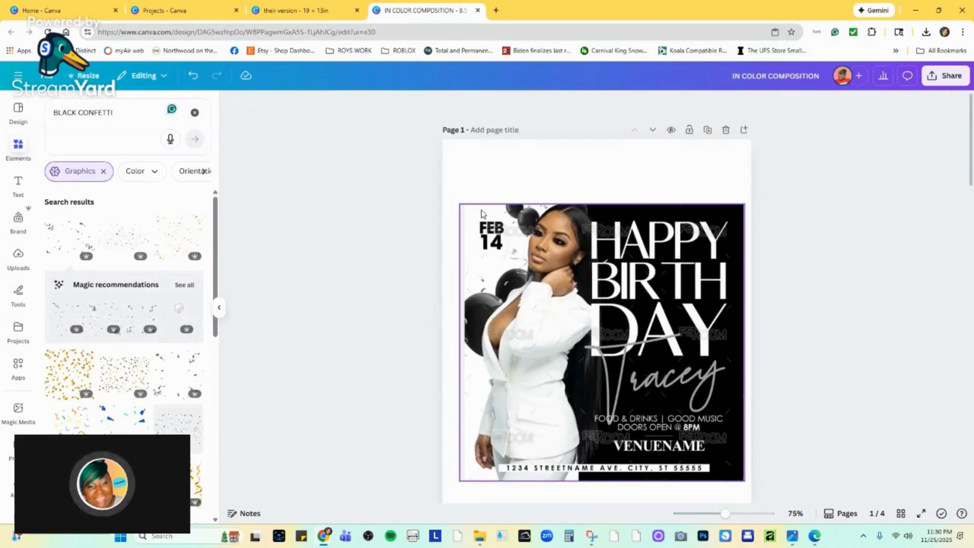
scroll(482, 213, "down", 1)
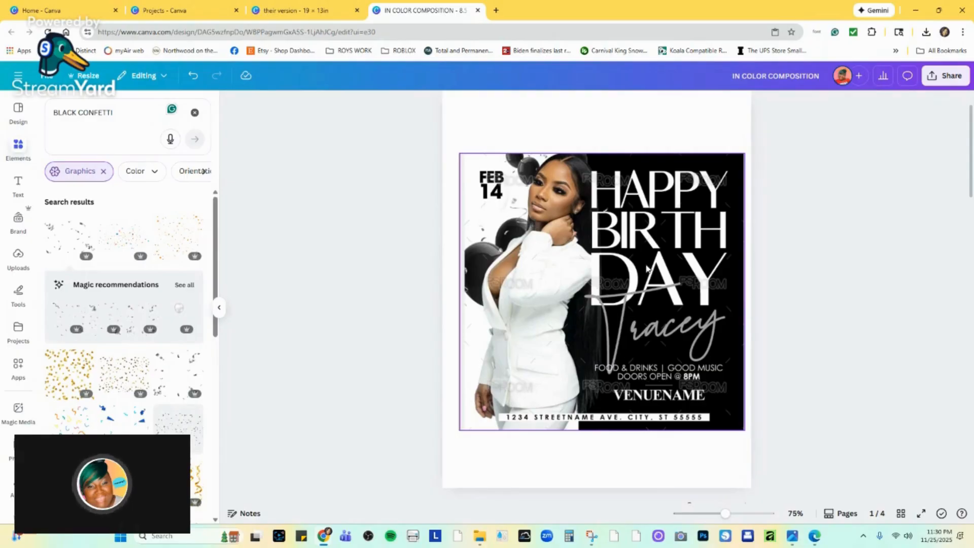
scroll(649, 346, "down", 1)
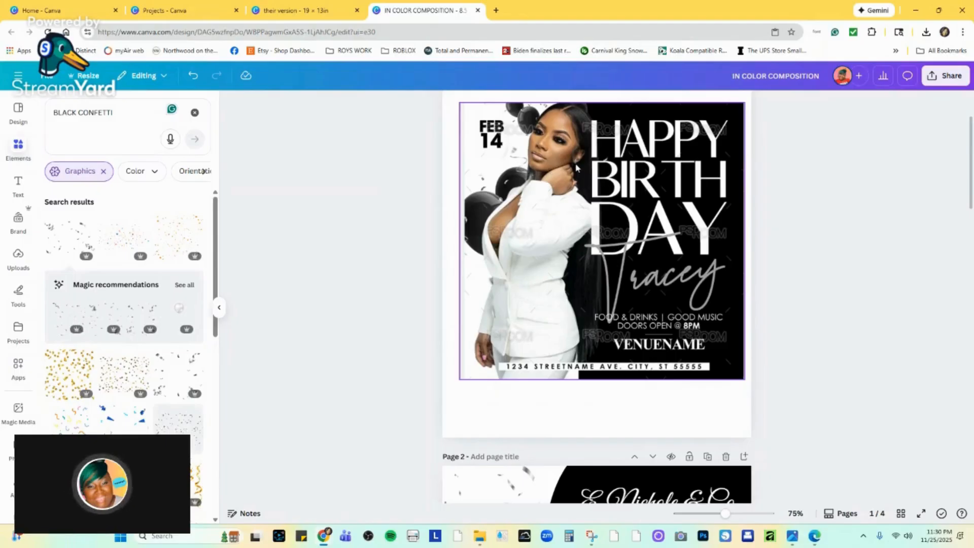
scroll(543, 310, "down", 1)
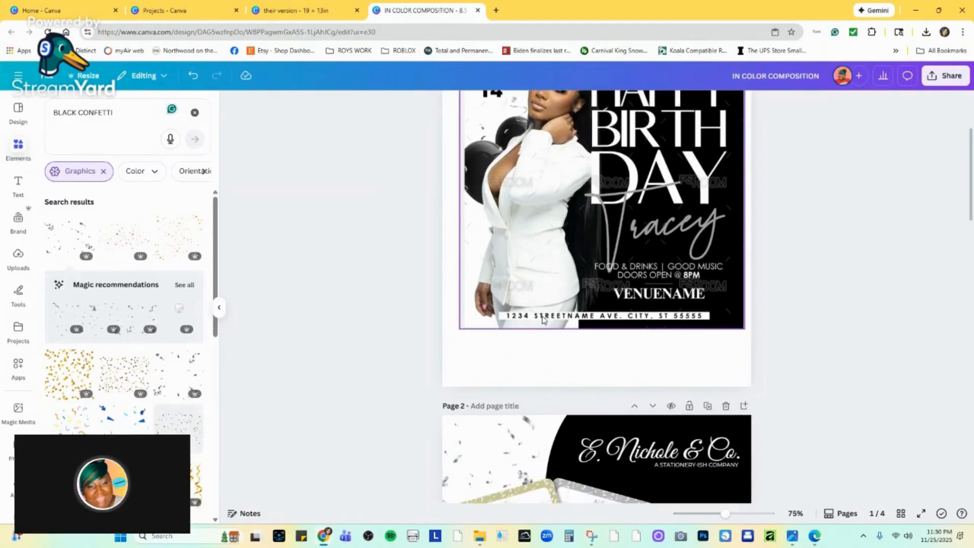
scroll(543, 319, "down", 6)
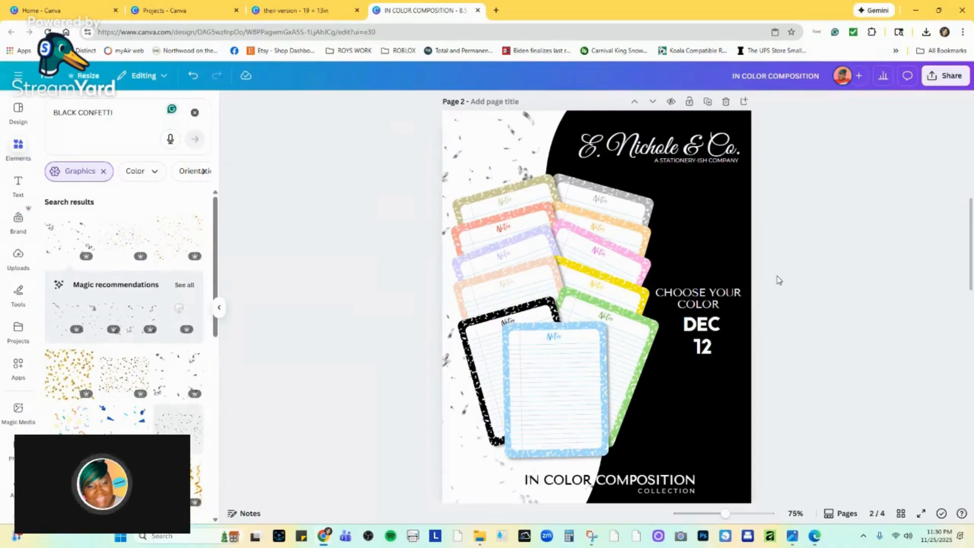
scroll(763, 259, "down", 2)
scroll(767, 257, "up", 2)
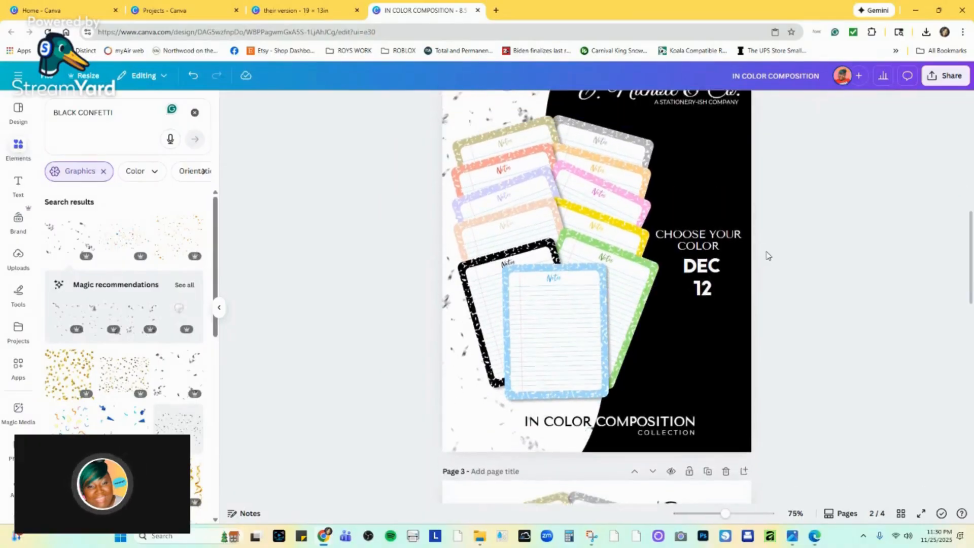